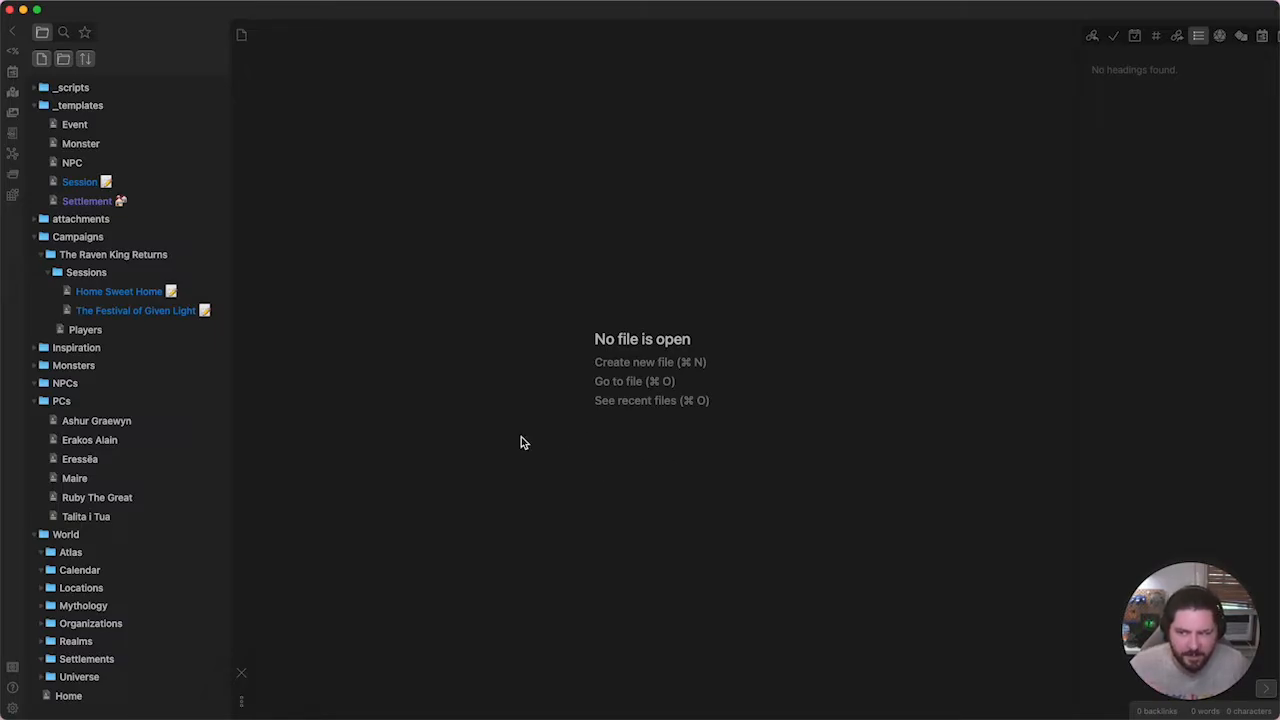
Open the Home note and look over the links in its Inspiration section.
{"action": "left_click", "coordinate": [42, 398]}
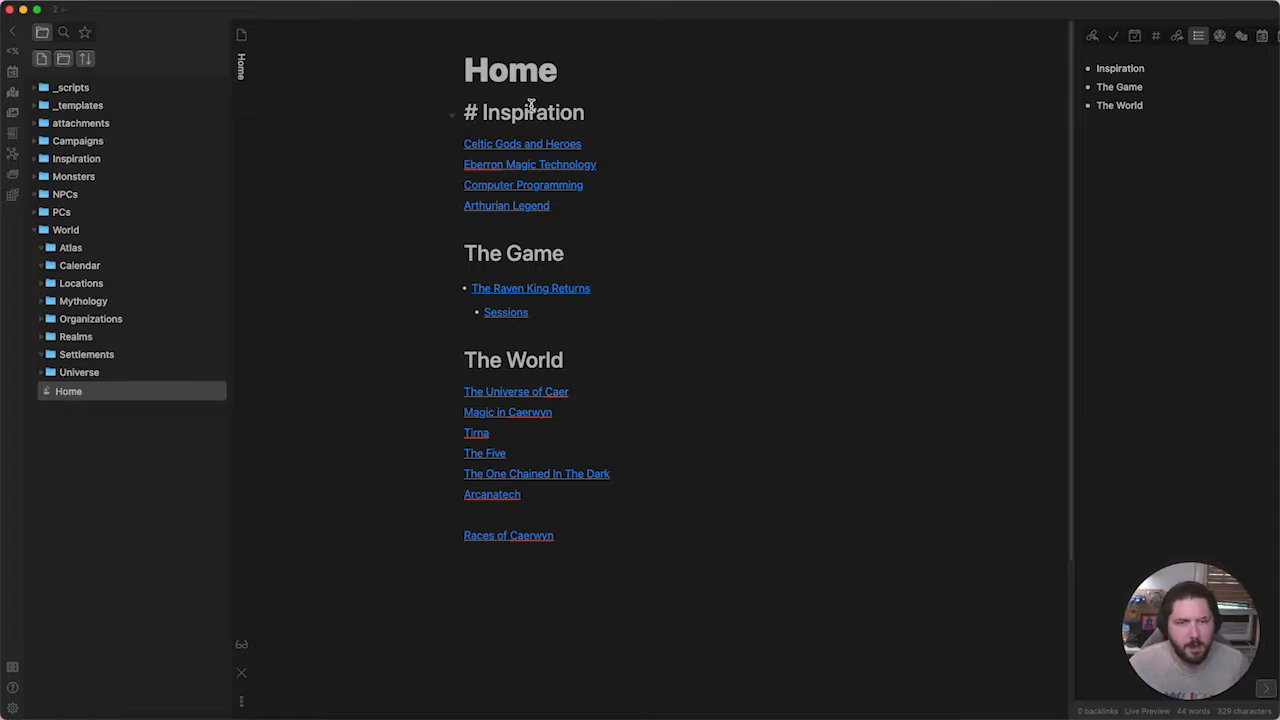
{"action": "left_click", "coordinate": [622, 130]}
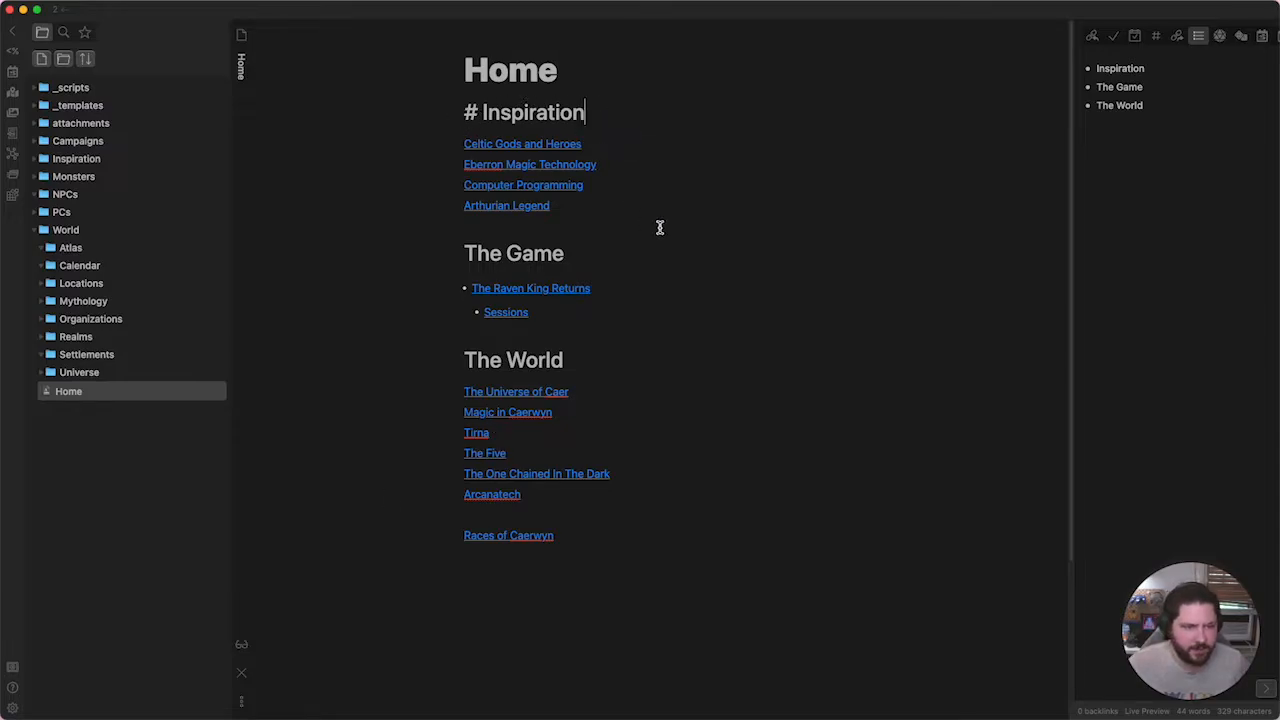
{"action": "left_click", "coordinate": [625, 224]}
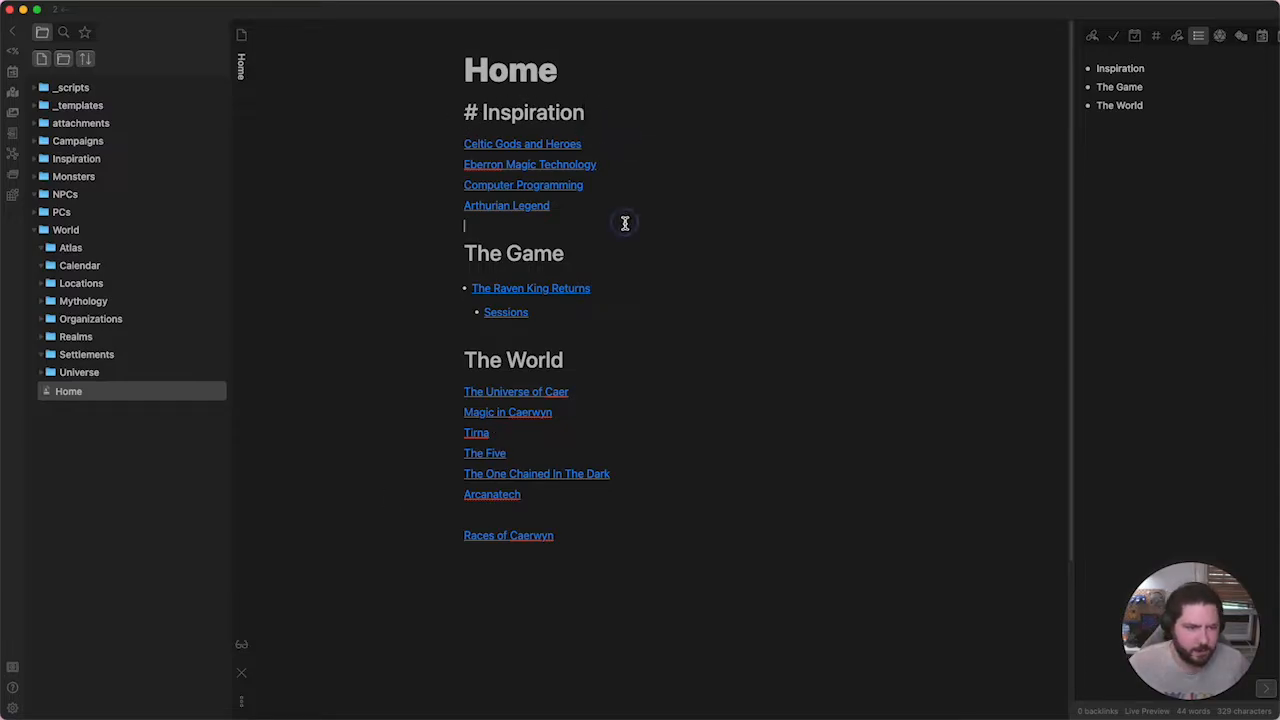
View the Celtic Gods and Heroes note through its Inspiration link and return to the Home note.
{"action": "left_click", "coordinate": [545, 146]}
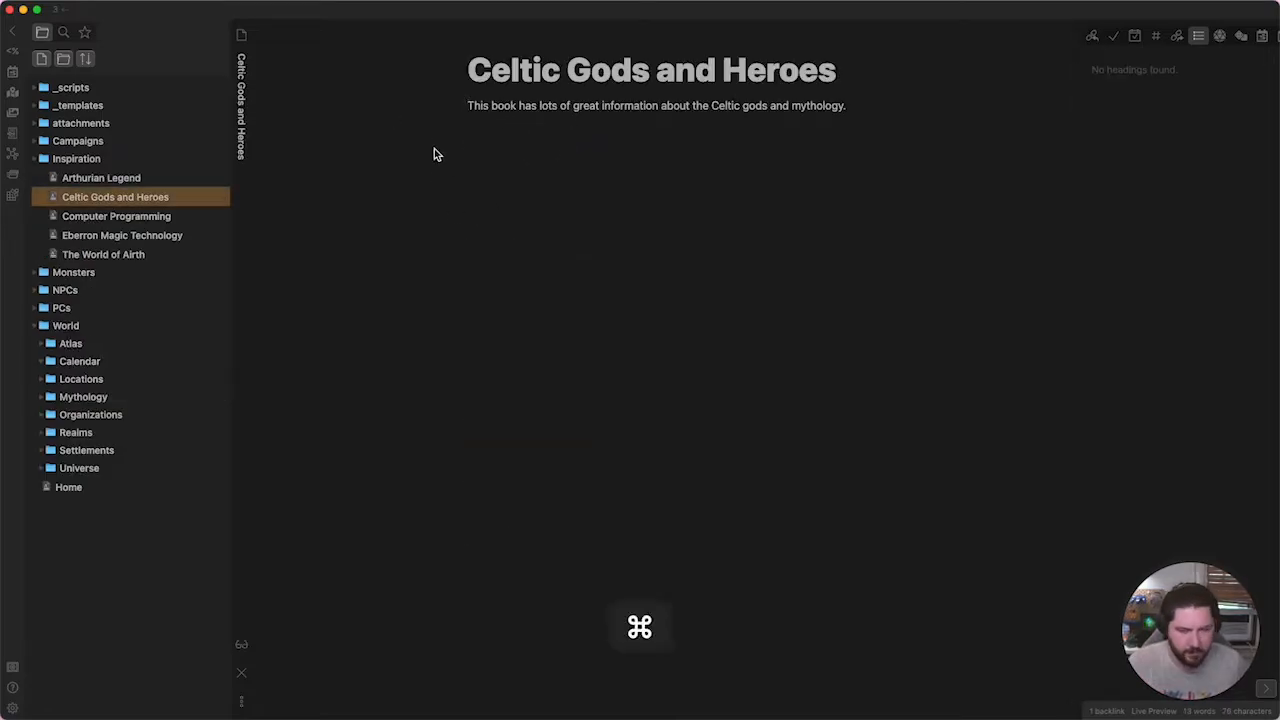
{"action": "key", "text": "super+bracketleft"}
{"action": "left_click", "coordinate": [95, 488]}
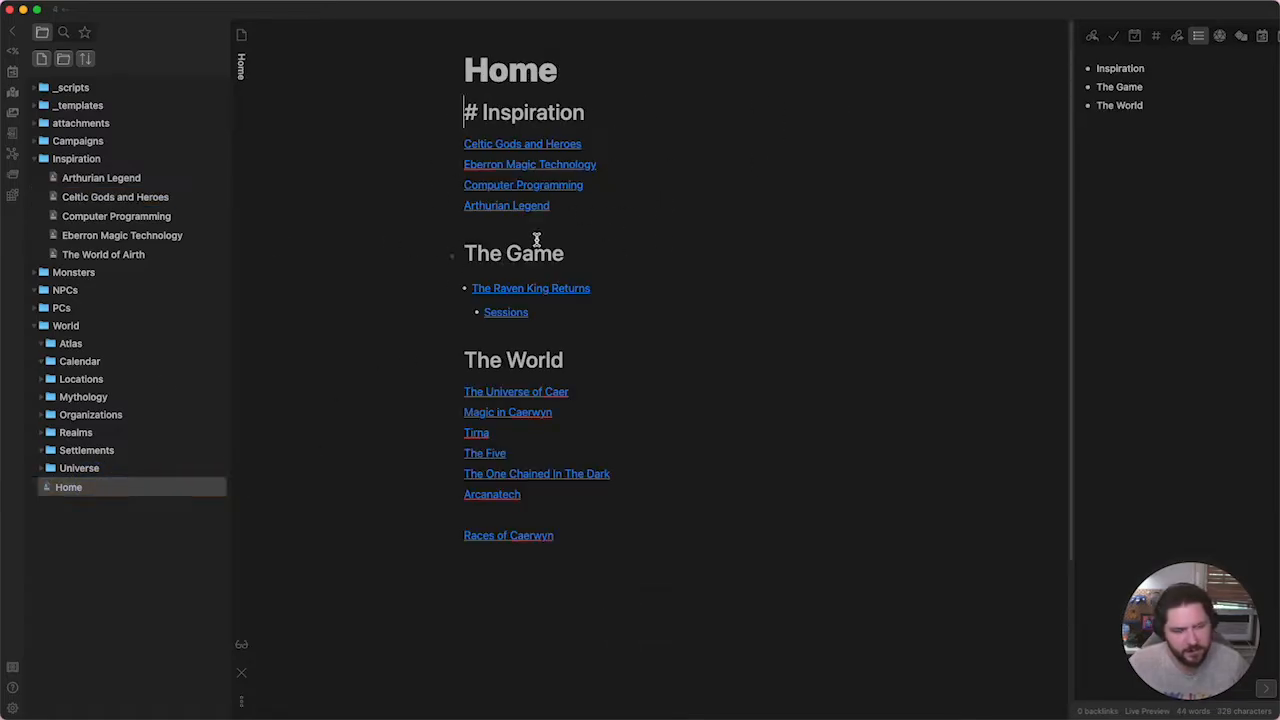
Look over The Game section of the Home note, including its The Raven King Returns and Sessions links.
{"action": "left_click", "coordinate": [588, 258]}
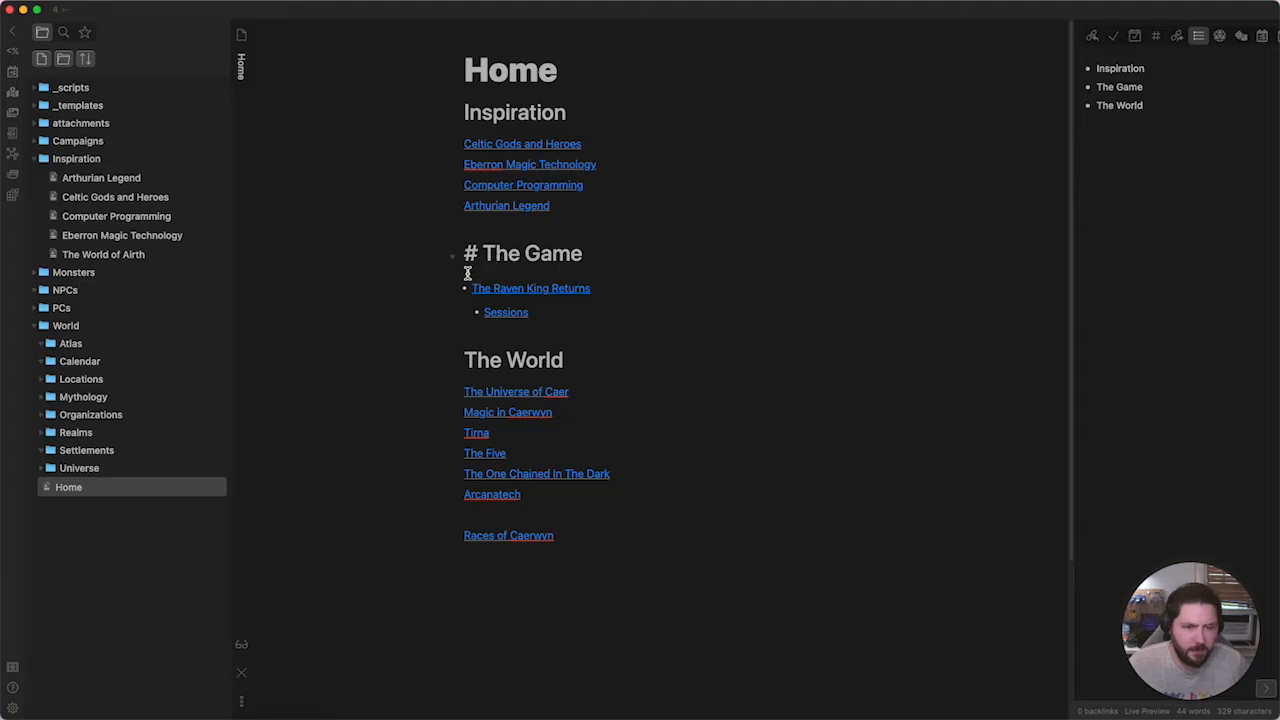
{"action": "left_click", "coordinate": [626, 317]}
{"action": "left_click", "coordinate": [552, 332]}
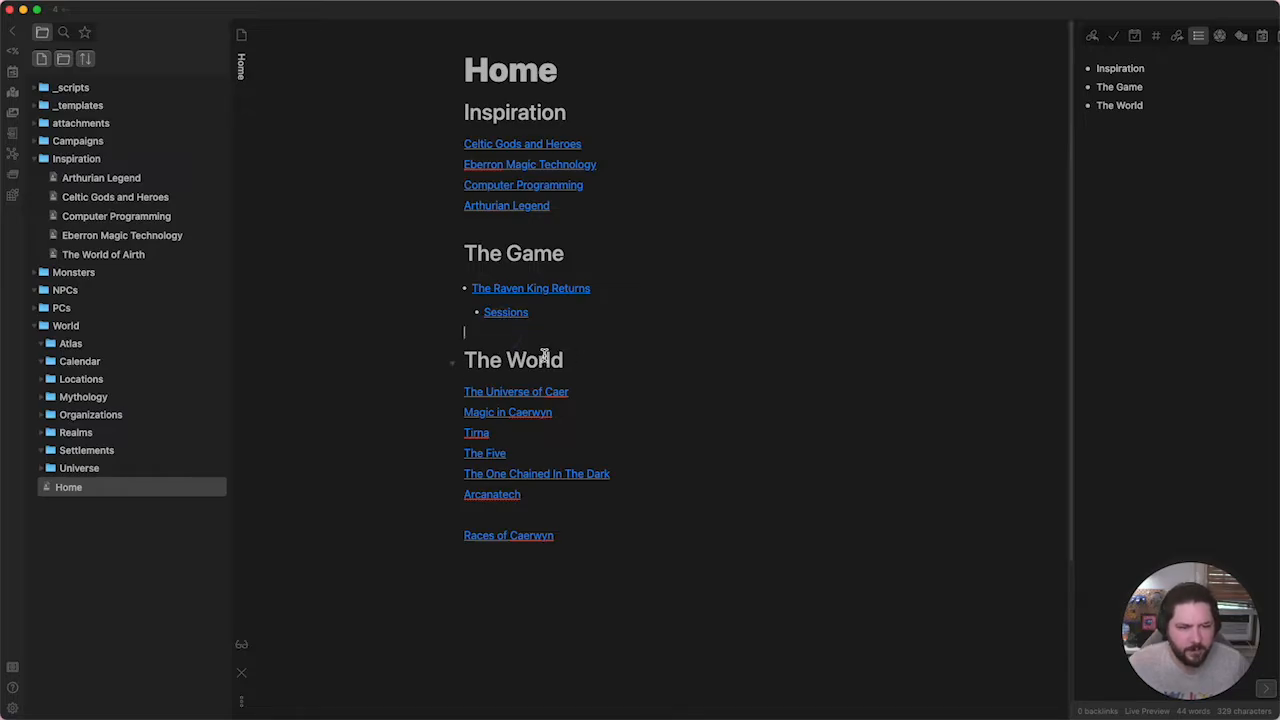
Review The World section of the Home note, from The Universe of Caer link down to Races of Caerwyn.
{"action": "left_click_drag", "start_coordinate": [571, 361], "coordinate": [471, 363]}
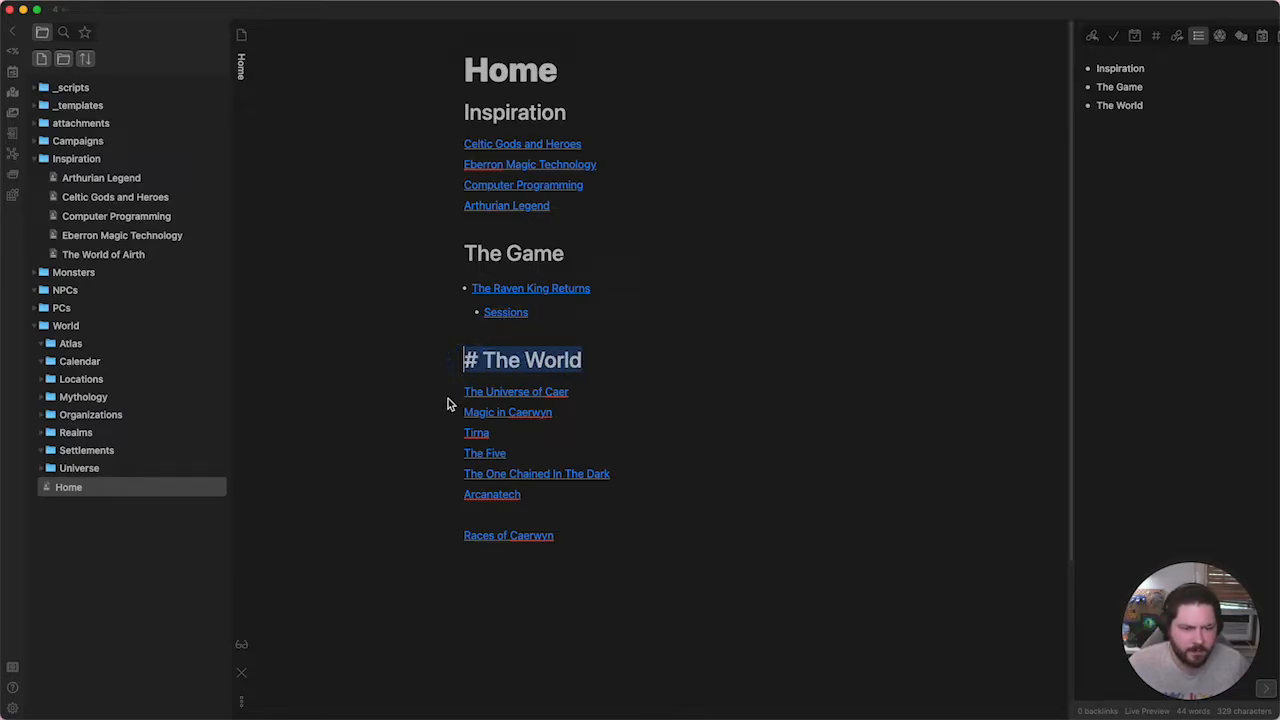
{"action": "left_click", "coordinate": [627, 420]}
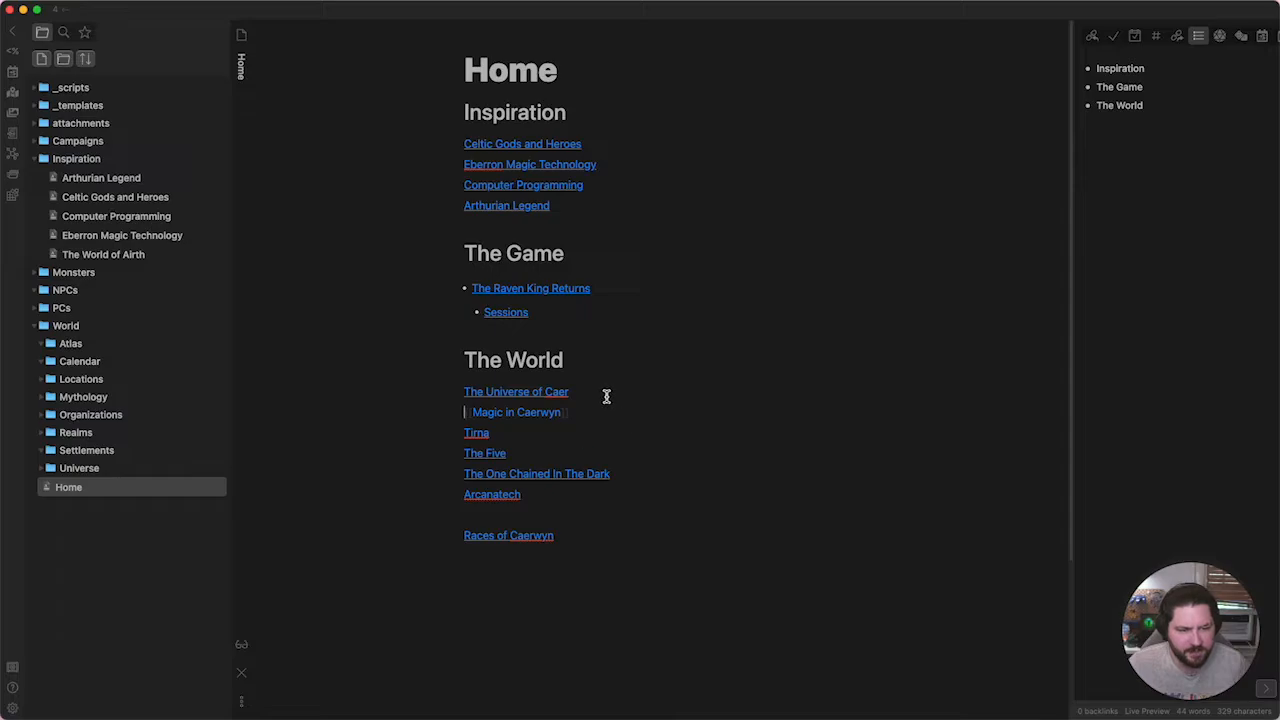
{"action": "left_click", "coordinate": [606, 396]}
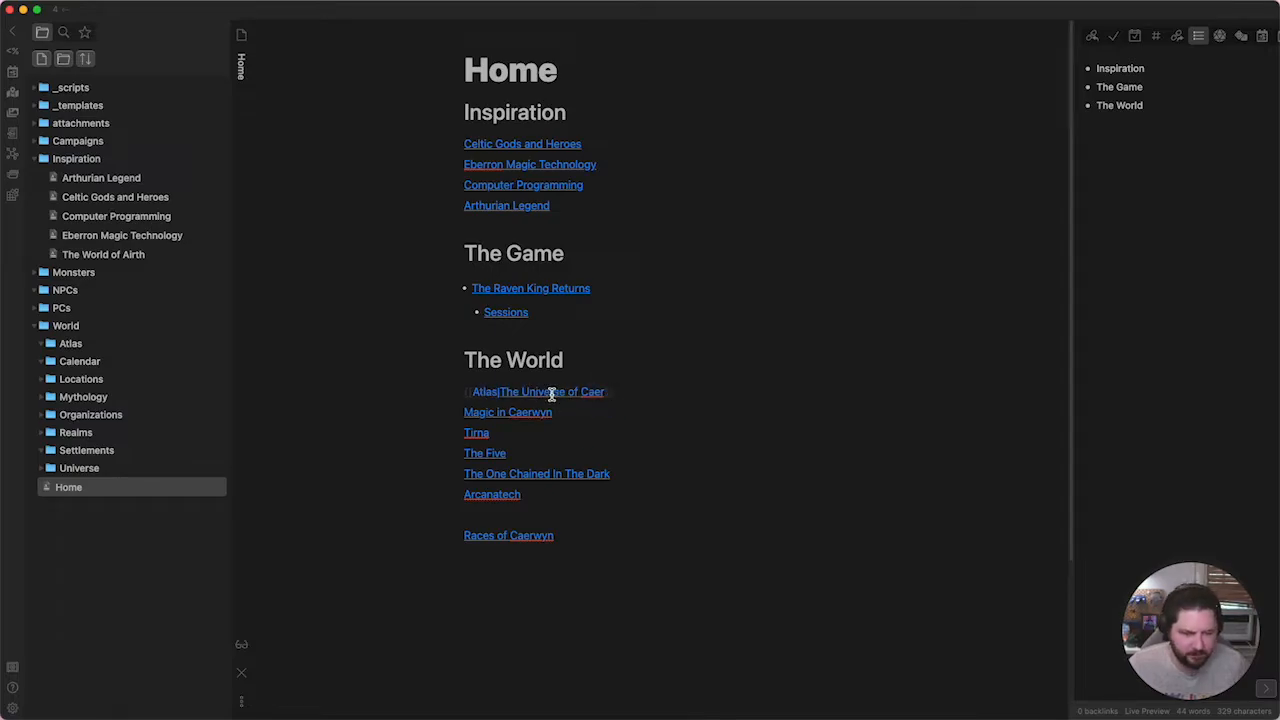
{"action": "left_click", "coordinate": [584, 440]}
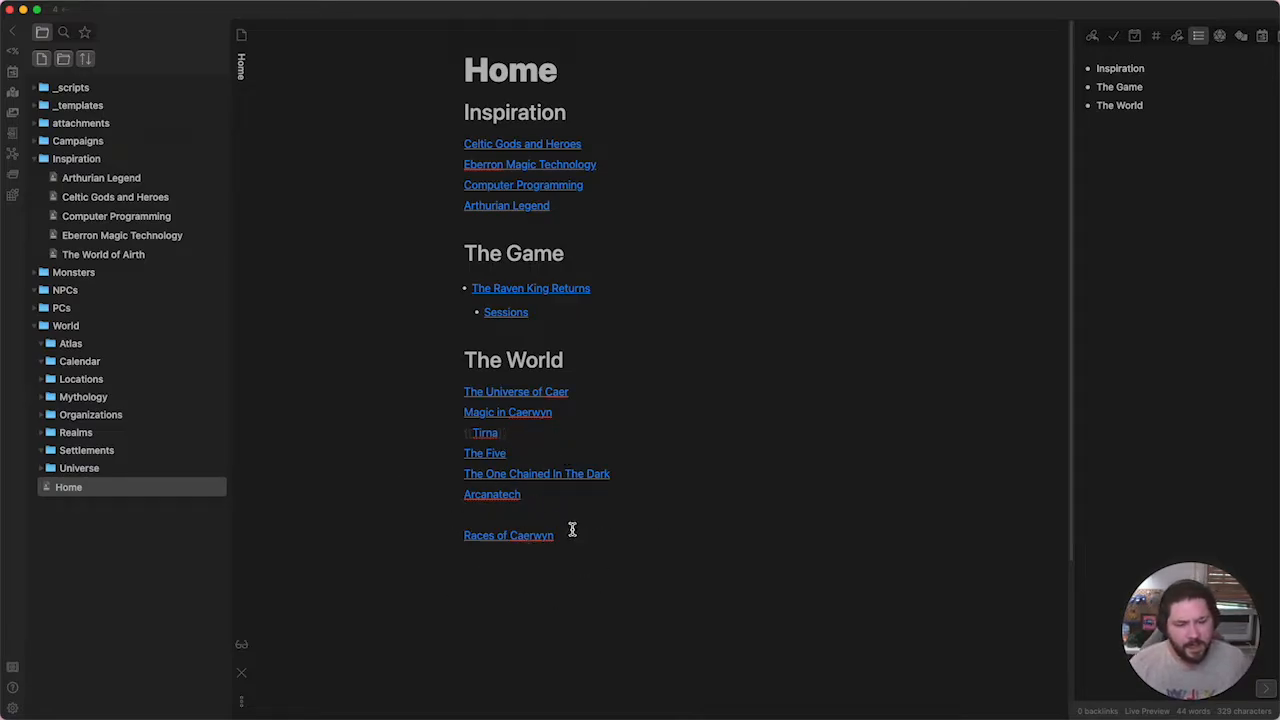
{"action": "left_click", "coordinate": [508, 537]}
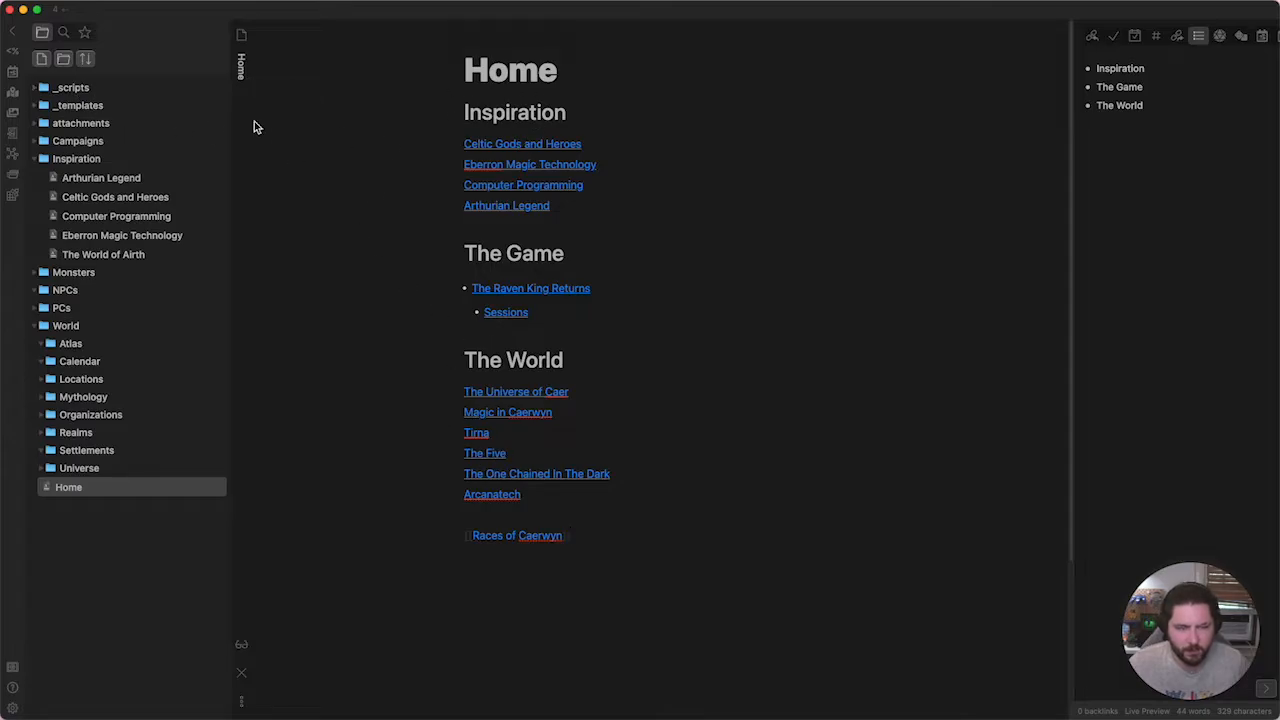
Expand the _templates folder to view the available note templates and collapse it again.
{"action": "left_click", "coordinate": [82, 106]}
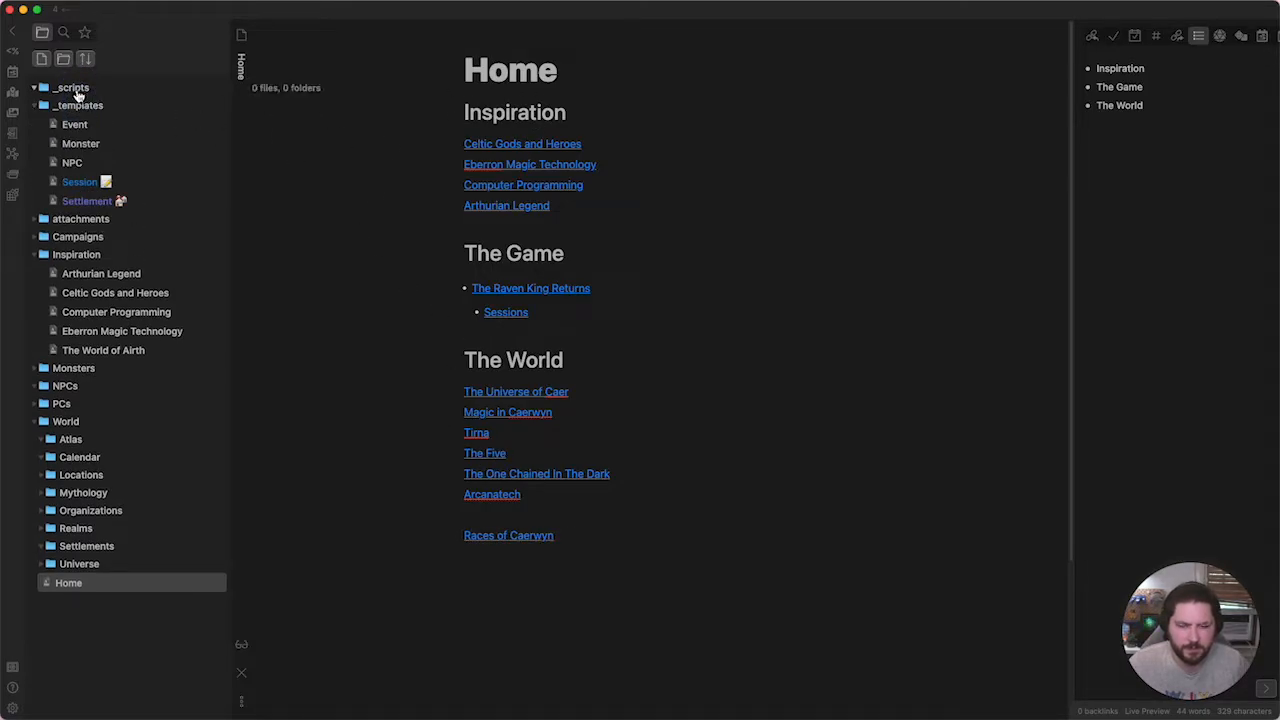
{"action": "left_click", "coordinate": [80, 106]}
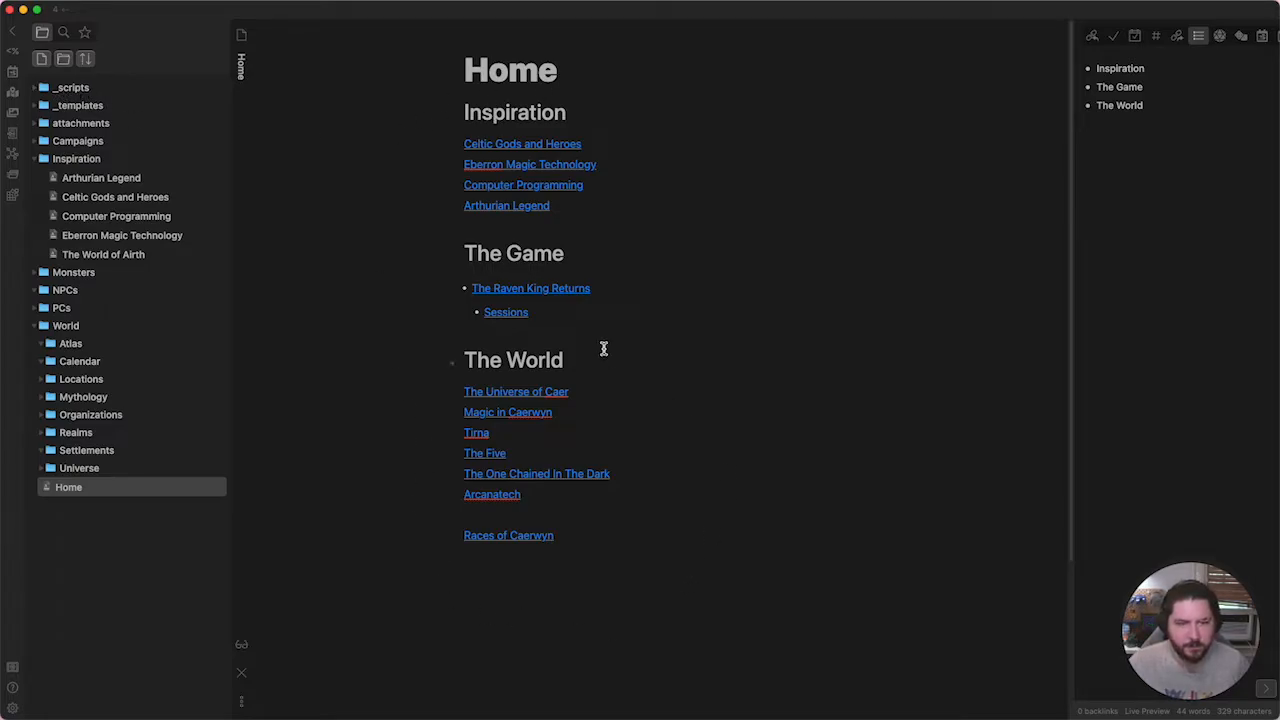
{"action": "left_click", "coordinate": [100, 106]}
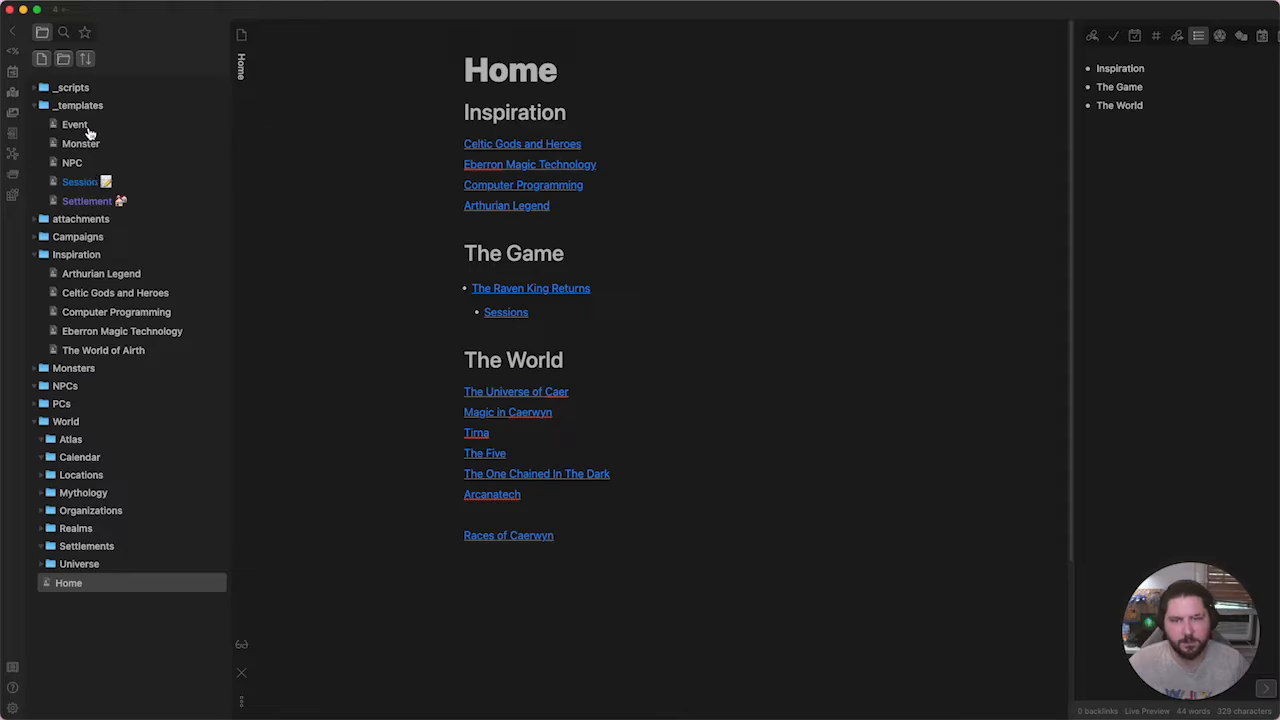
{"action": "left_click", "coordinate": [78, 105]}
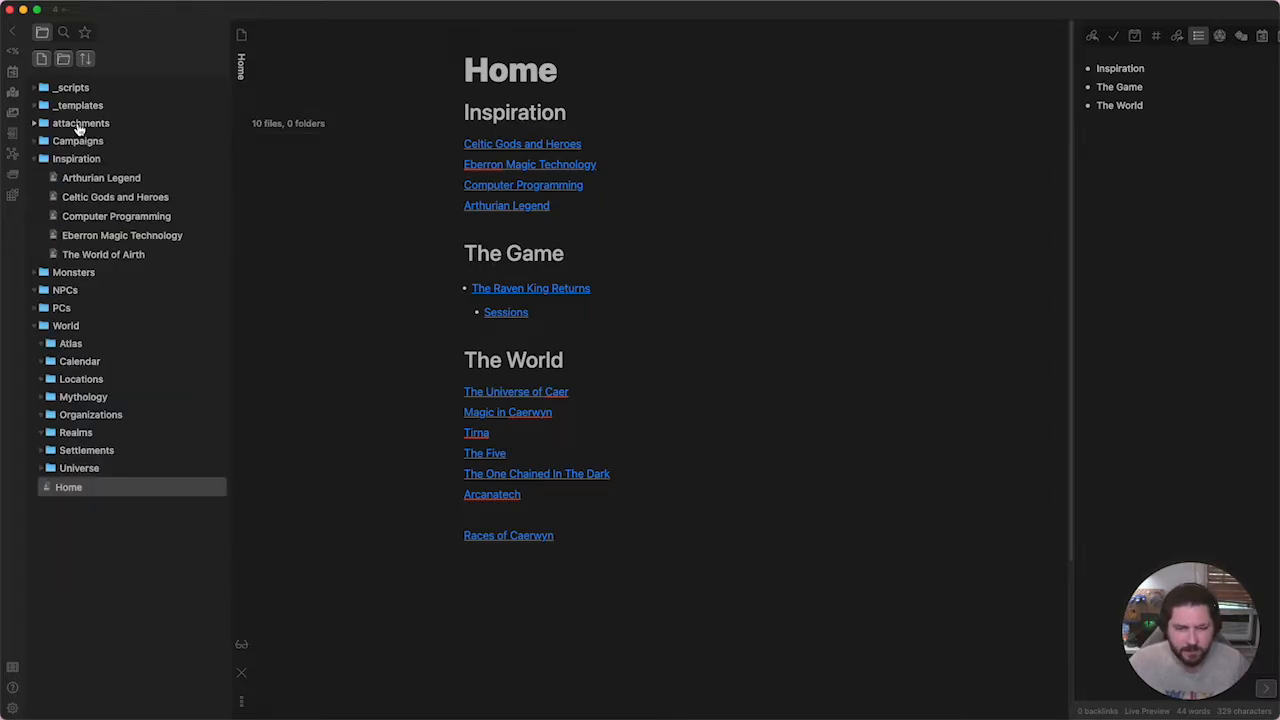
View the images stored in the attachments folder, leaving both the attachments and Inspiration folders collapsed.
{"action": "left_click", "coordinate": [72, 126]}
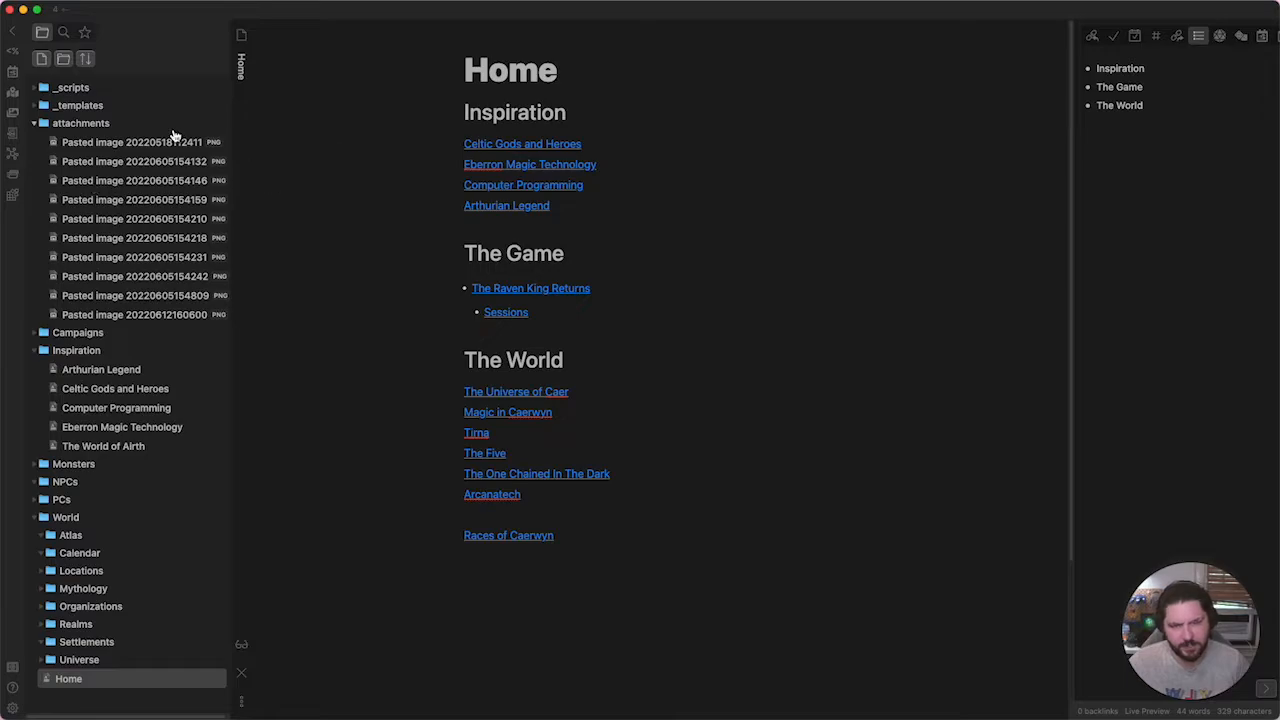
{"action": "left_click", "coordinate": [84, 131]}
{"action": "left_click", "coordinate": [84, 156]}
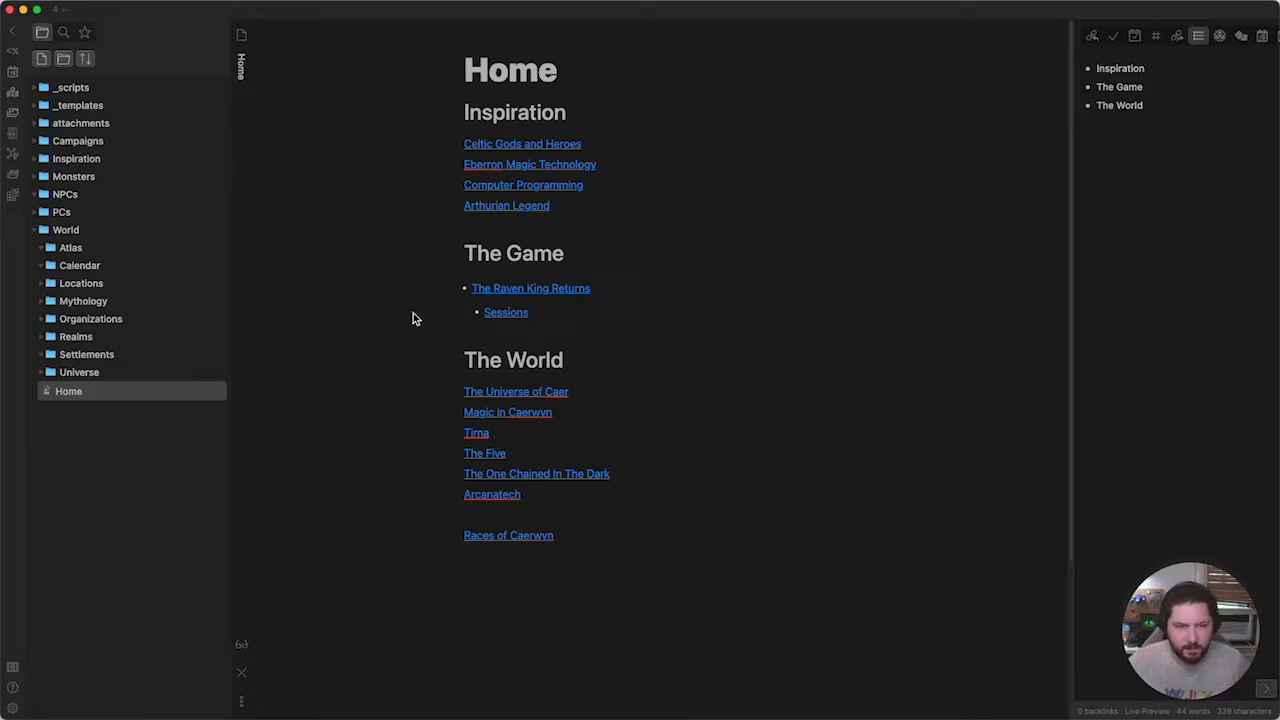
Open the Campaigns overview and read through The Raven King Returns campaign note down to its New Intro heading.
{"action": "left_click", "coordinate": [98, 141]}
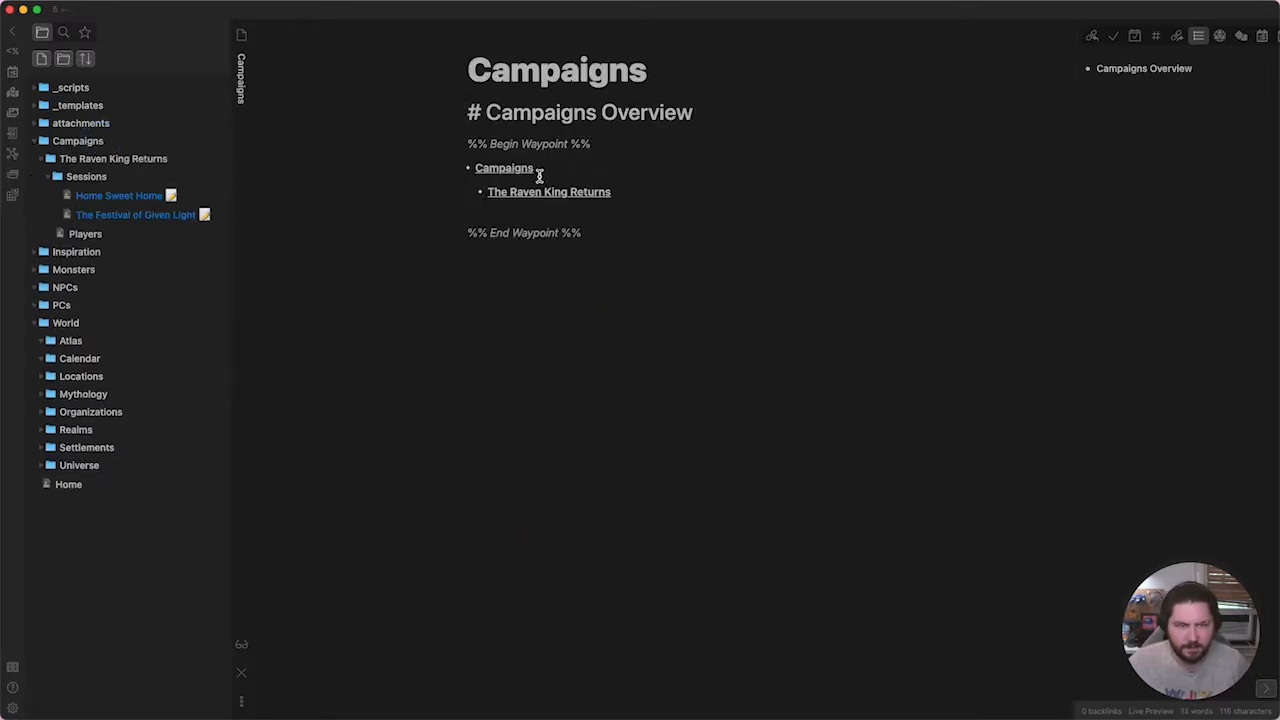
{"action": "left_click", "coordinate": [606, 240]}
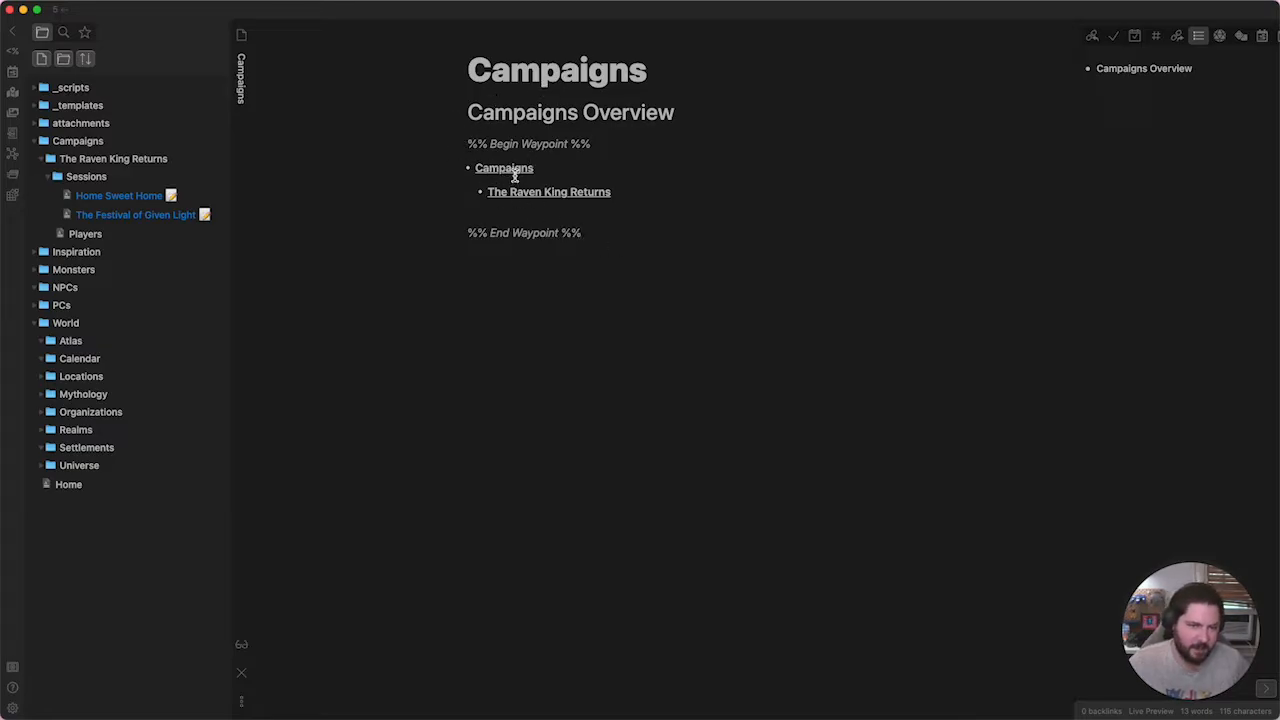
{"action": "left_click", "coordinate": [105, 160]}
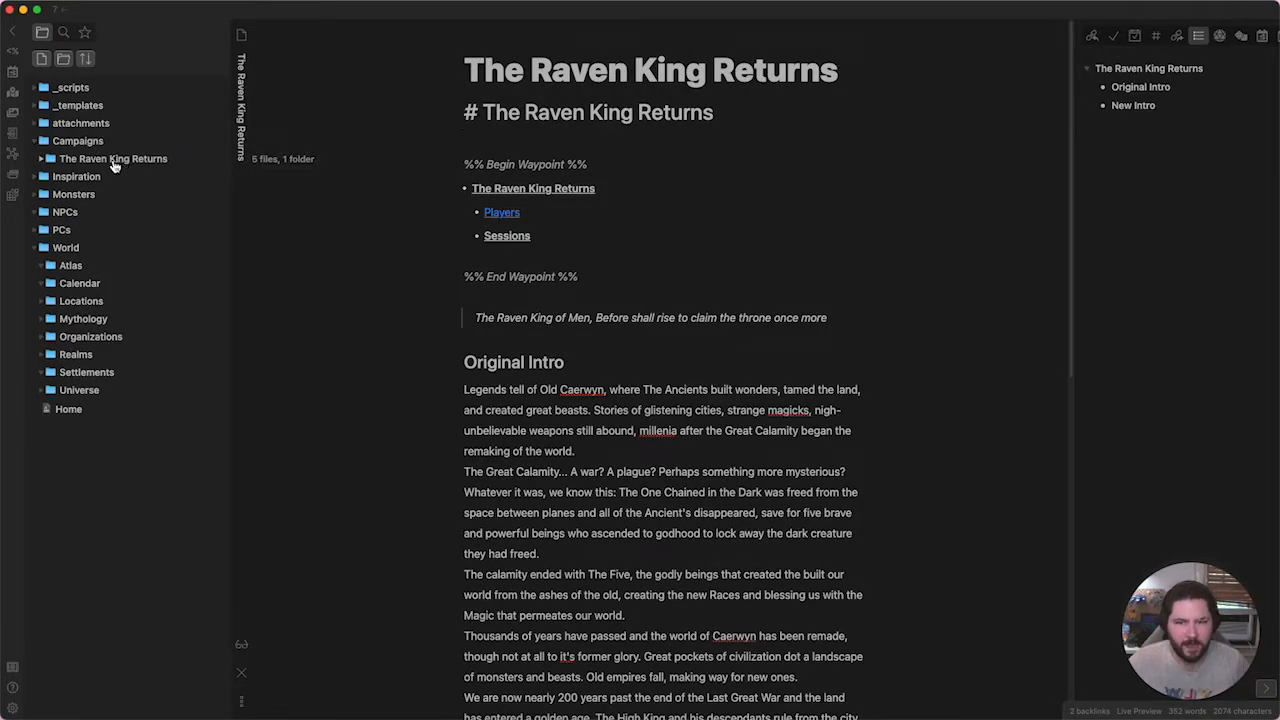
{"action": "left_click", "coordinate": [113, 162]}
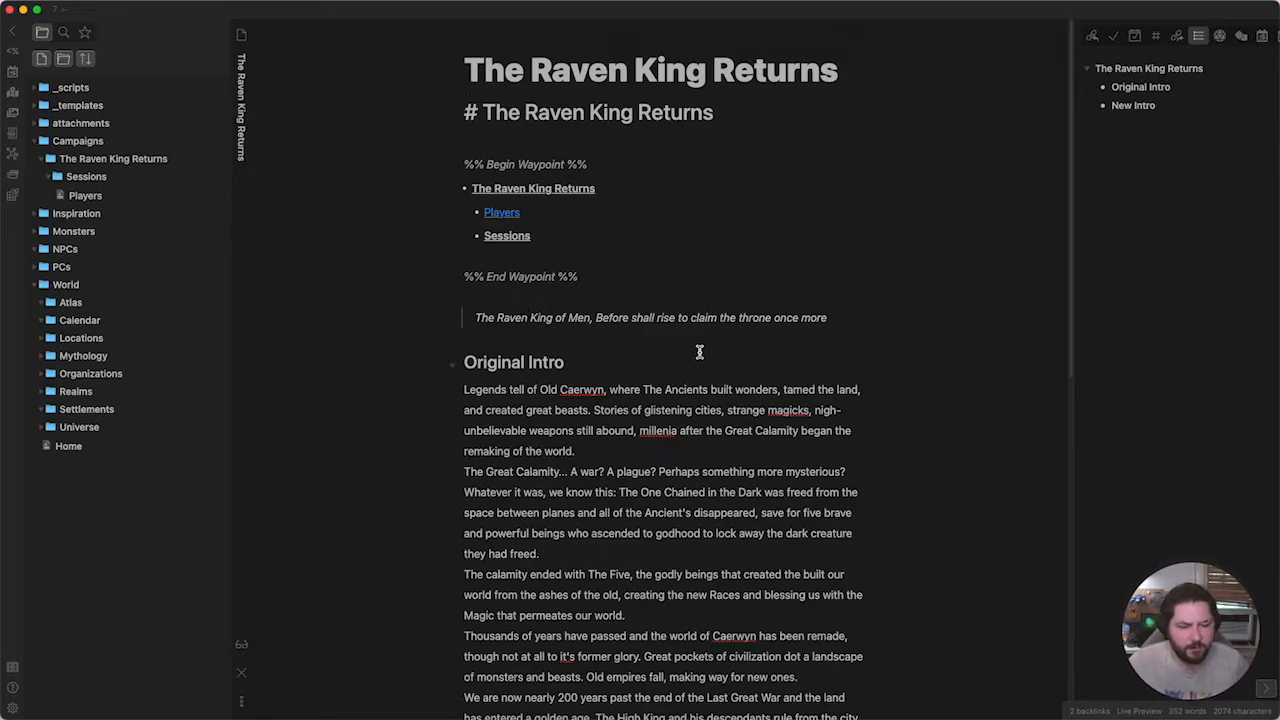
{"action": "scroll", "coordinate": [700, 352], "scroll_direction": "down", "scroll_amount": 1}
{"action": "scroll", "coordinate": [590, 360], "scroll_direction": "down", "scroll_amount": 5}
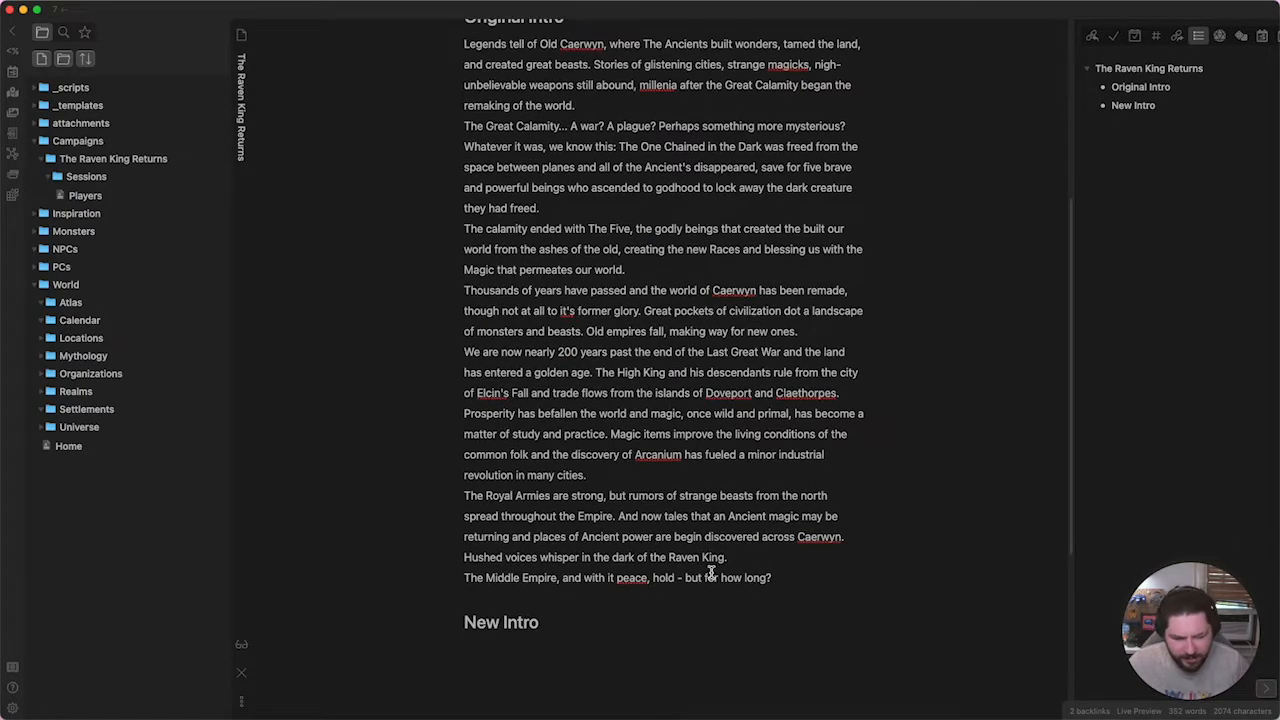
{"action": "scroll", "coordinate": [655, 580], "scroll_direction": "up", "scroll_amount": 5}
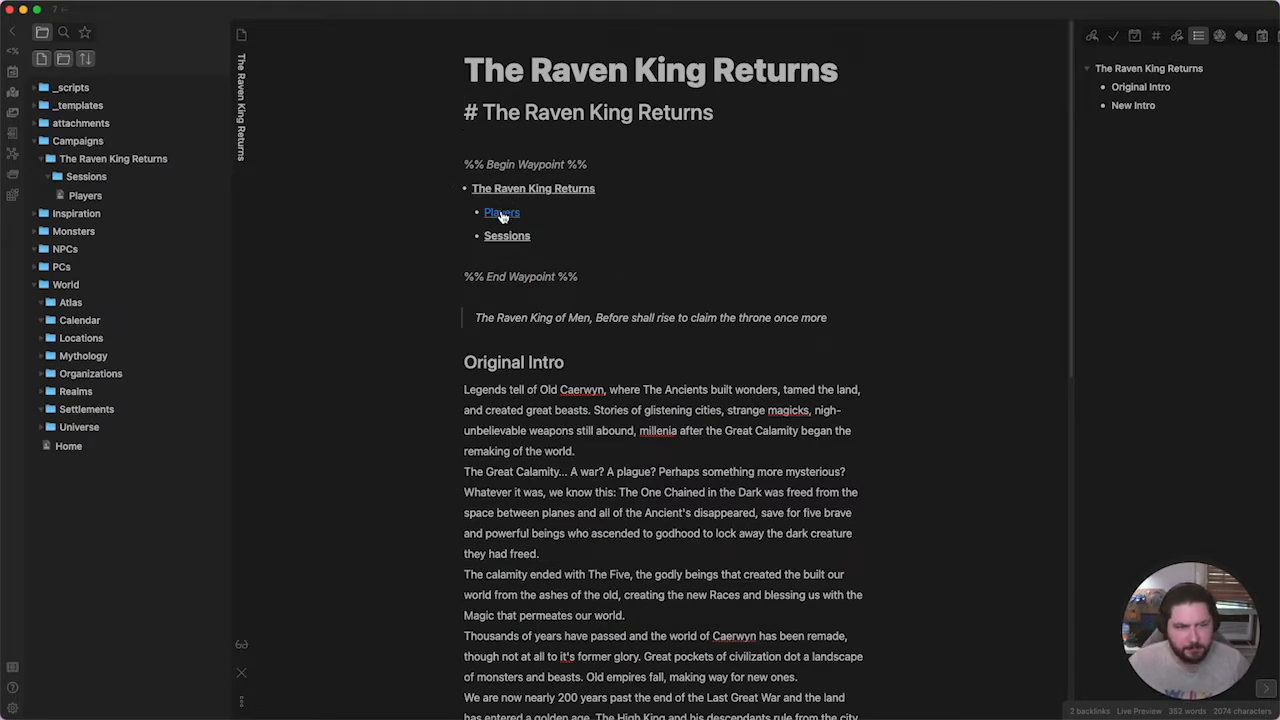
Open the campaign's Sessions note and read the Home Sweet Home session note down to the Exploring the Wyvern section.
{"action": "left_click", "coordinate": [507, 234]}
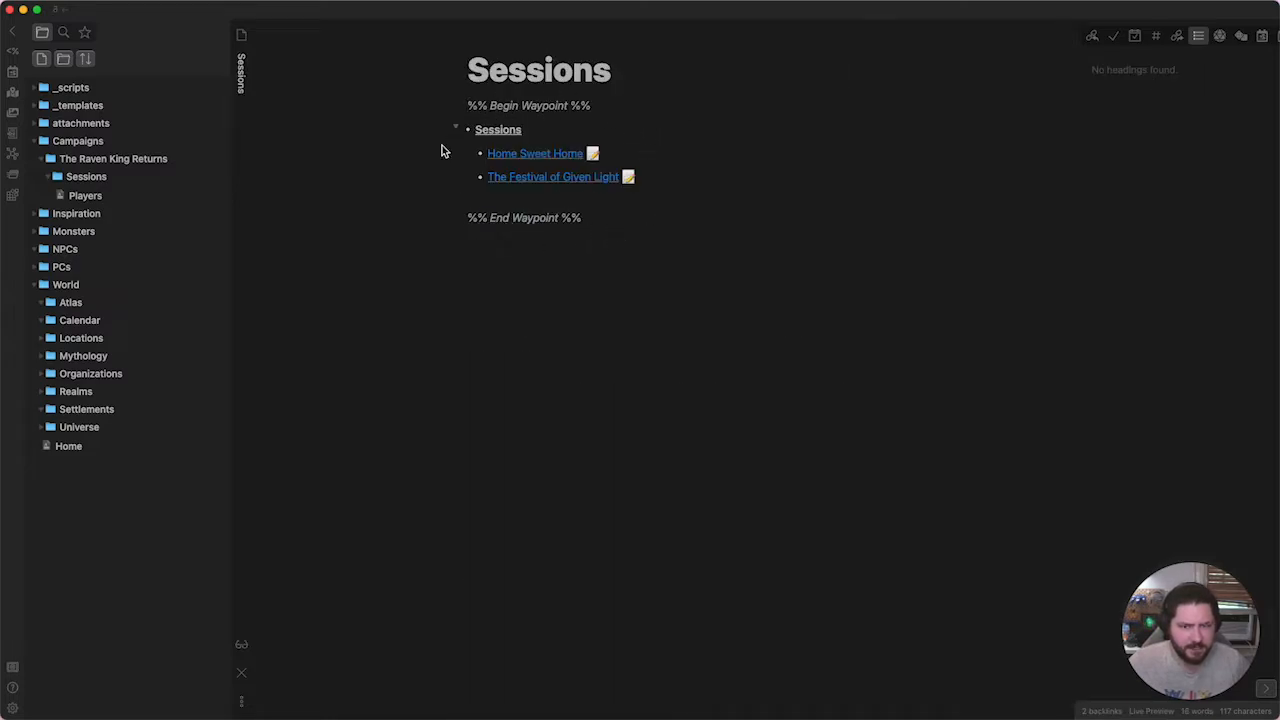
{"action": "left_click", "coordinate": [52, 180]}
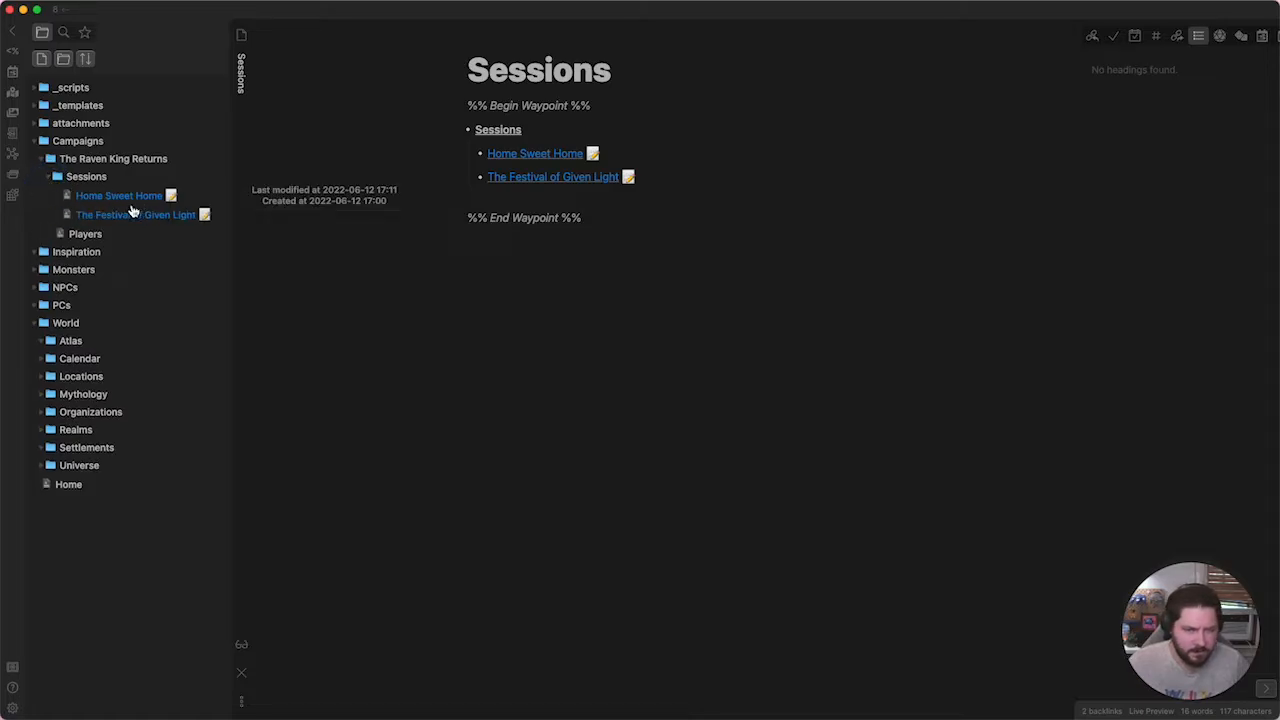
{"action": "left_click", "coordinate": [540, 155]}
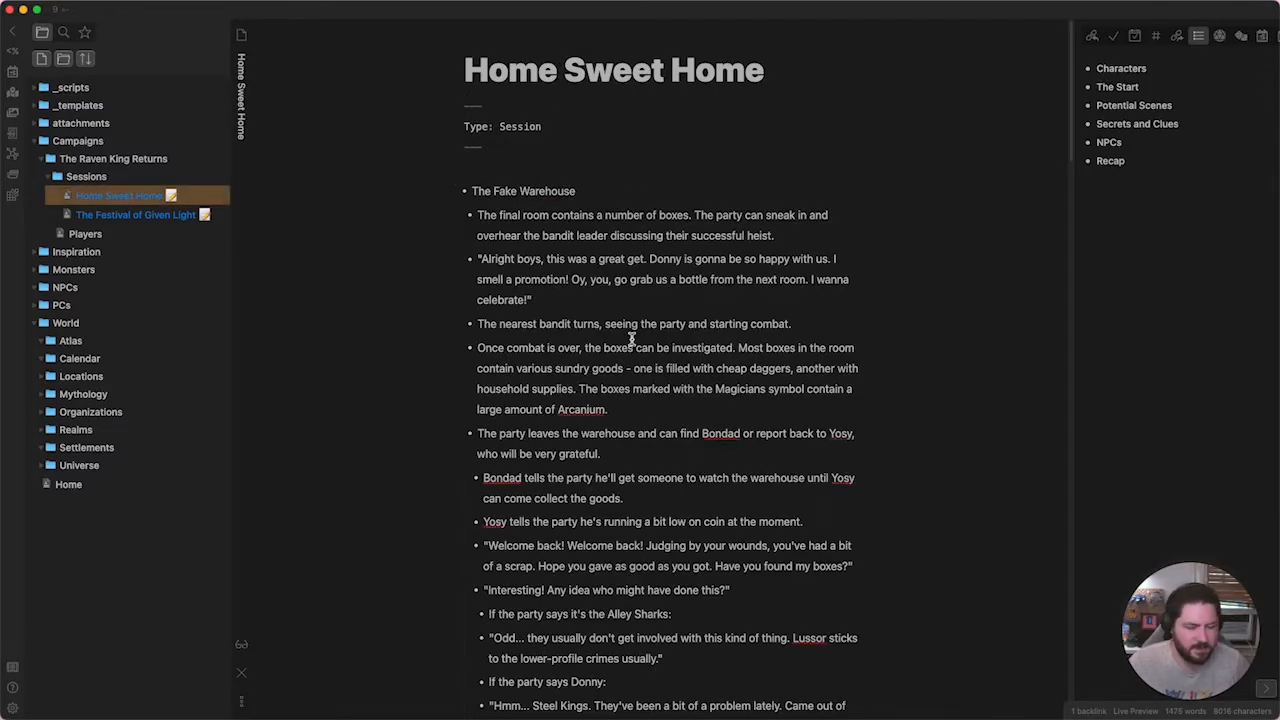
{"action": "scroll", "coordinate": [632, 245], "scroll_direction": "down", "scroll_amount": 8}
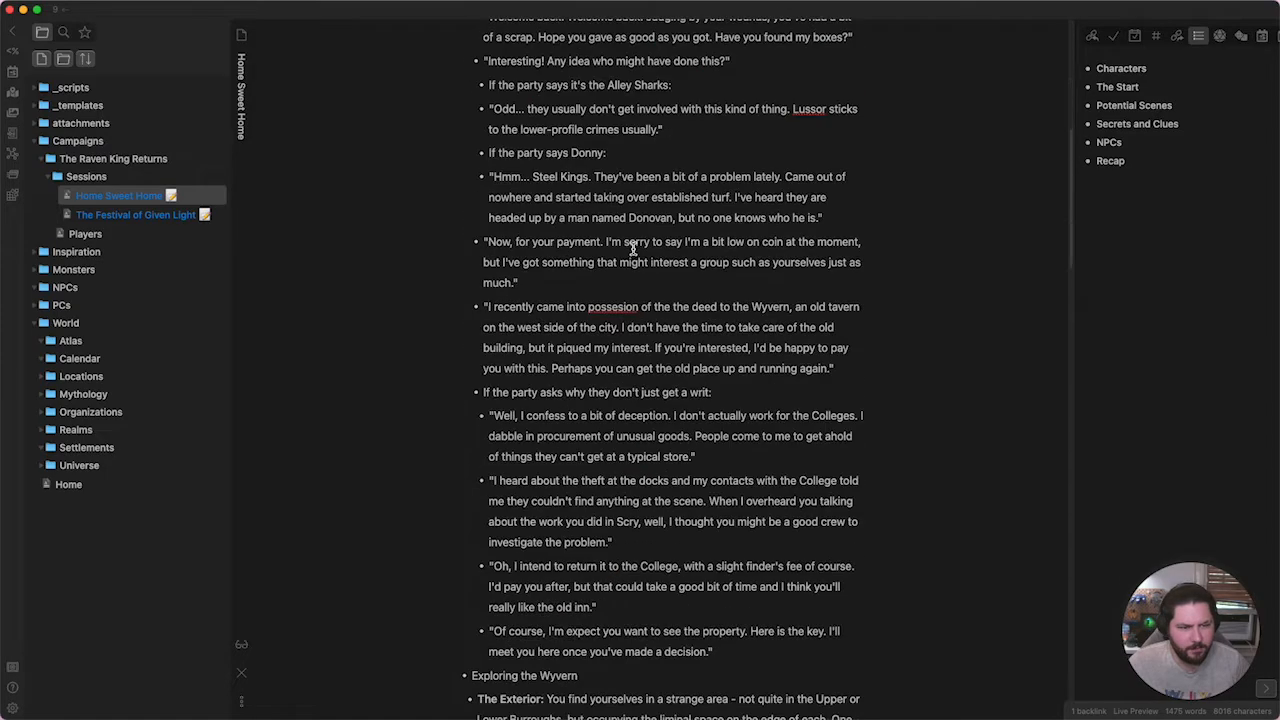
{"action": "scroll", "coordinate": [632, 245], "scroll_direction": "down", "scroll_amount": 7}
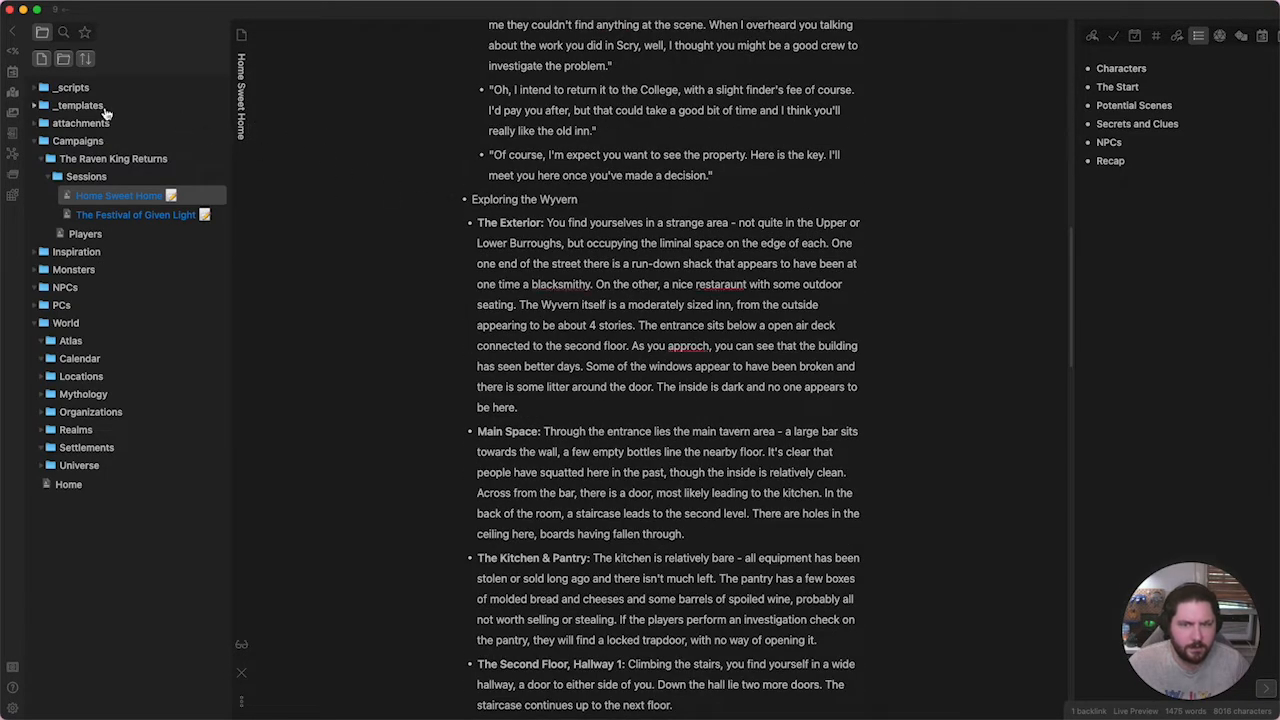
Check the Session template in the _templates folder list and examine the Characters through Recap sections of the Home Sweet Home note.
{"action": "left_click", "coordinate": [77, 106]}
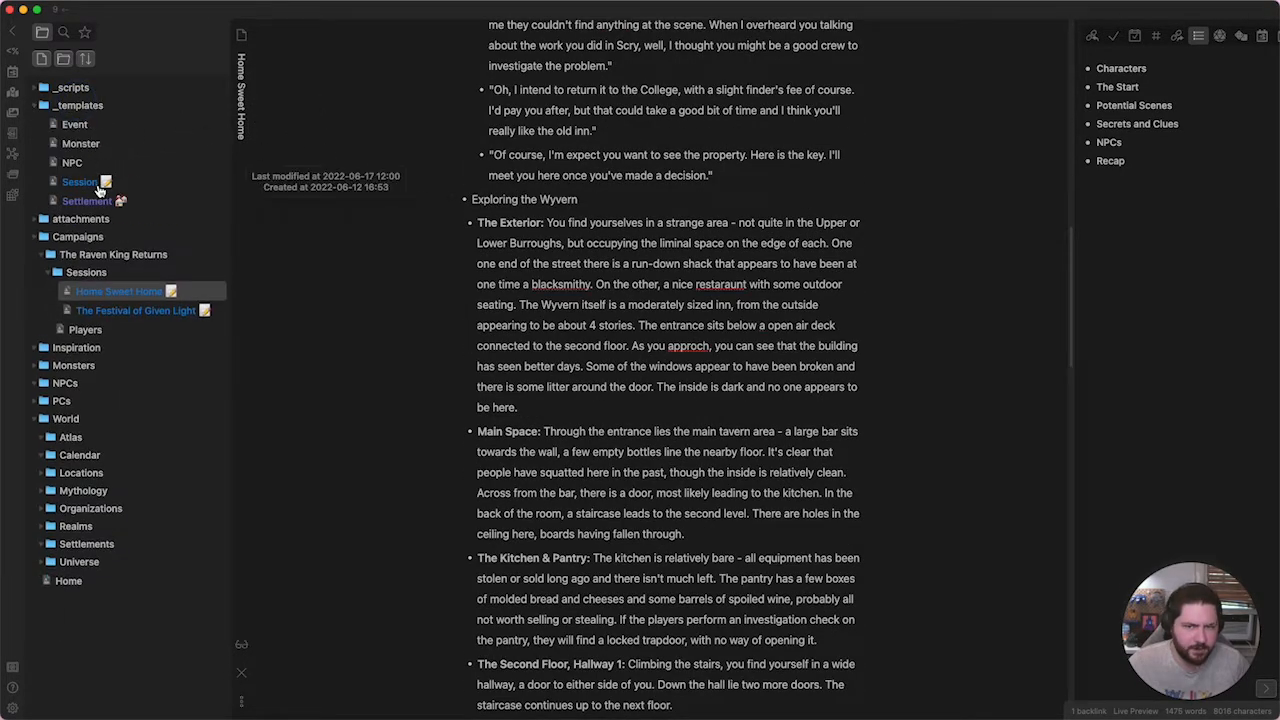
{"action": "left_click", "coordinate": [77, 105]}
{"action": "scroll", "coordinate": [296, 225], "scroll_direction": "down", "scroll_amount": 20}
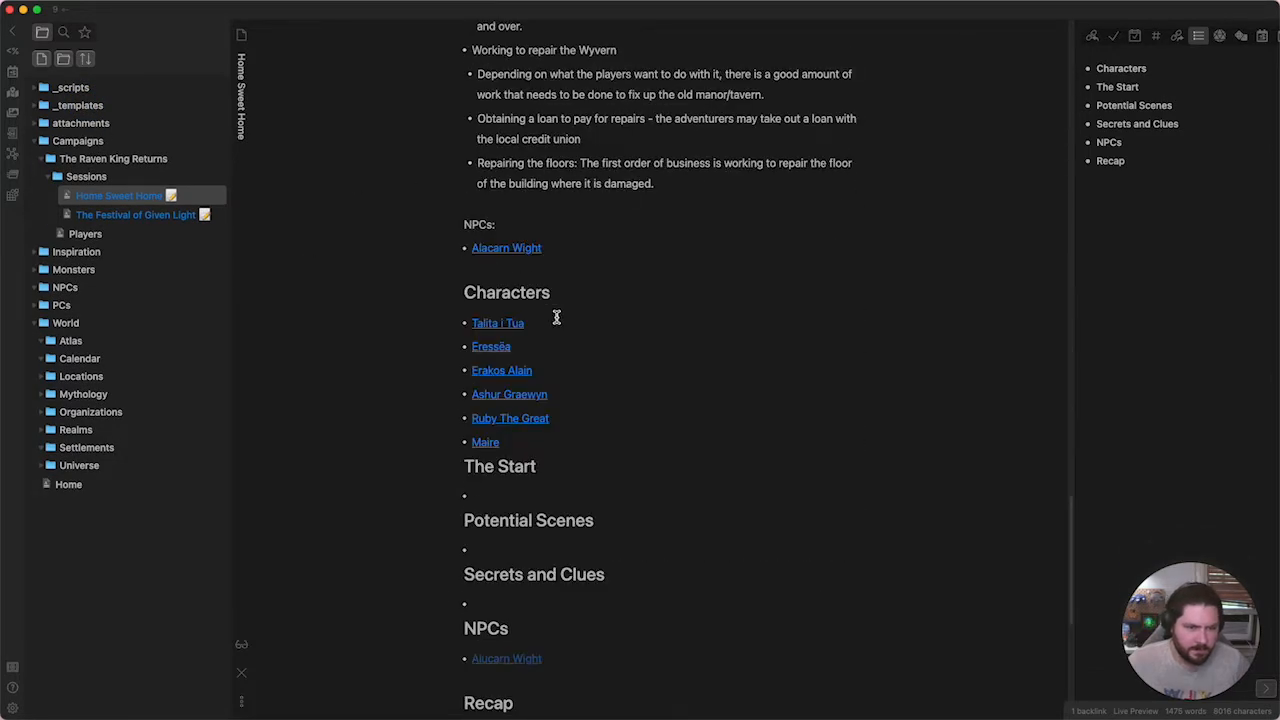
{"action": "scroll", "coordinate": [548, 300], "scroll_direction": "down", "scroll_amount": 1}
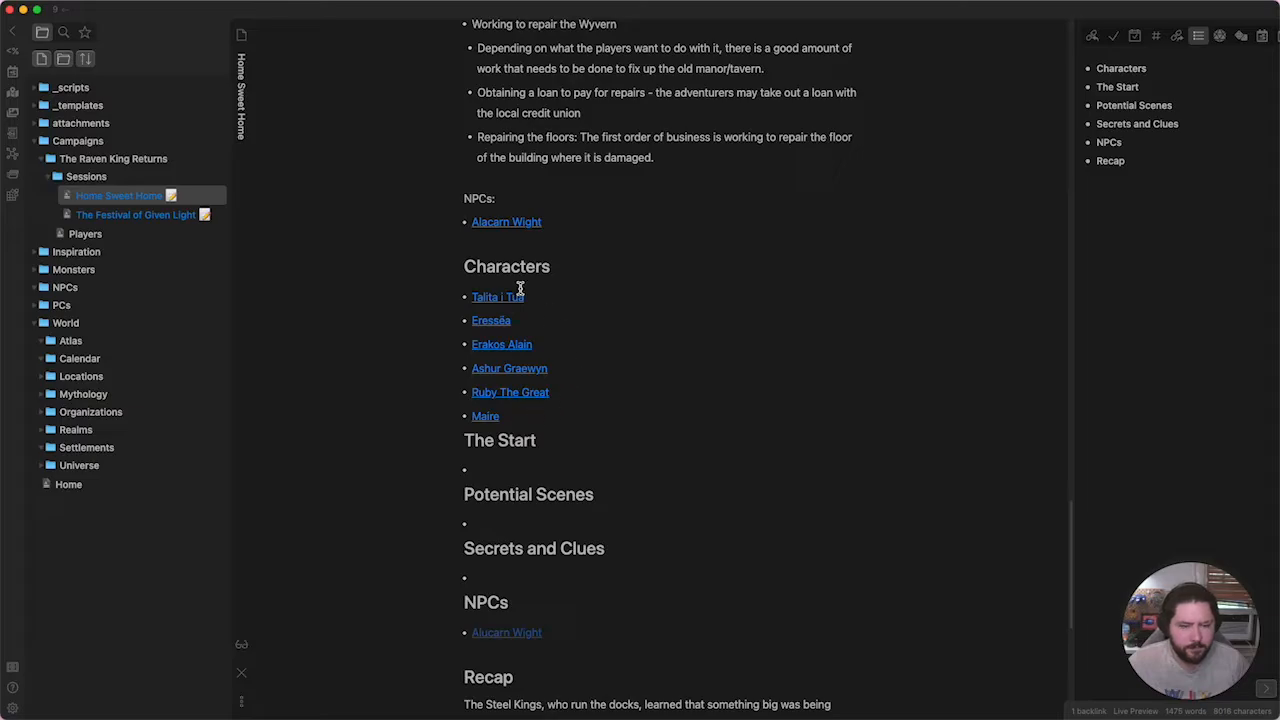
{"action": "left_click", "coordinate": [482, 272]}
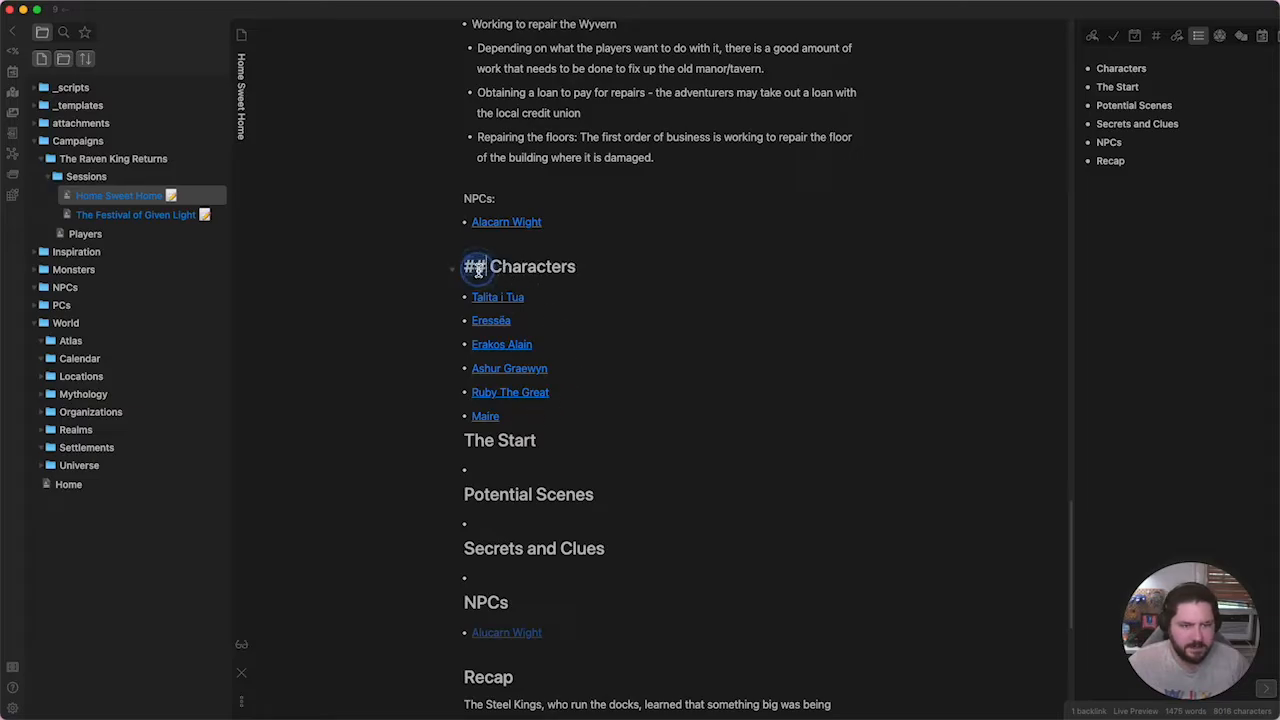
{"action": "left_click", "coordinate": [501, 452]}
{"action": "scroll", "coordinate": [634, 563], "scroll_direction": "down", "scroll_amount": 5}
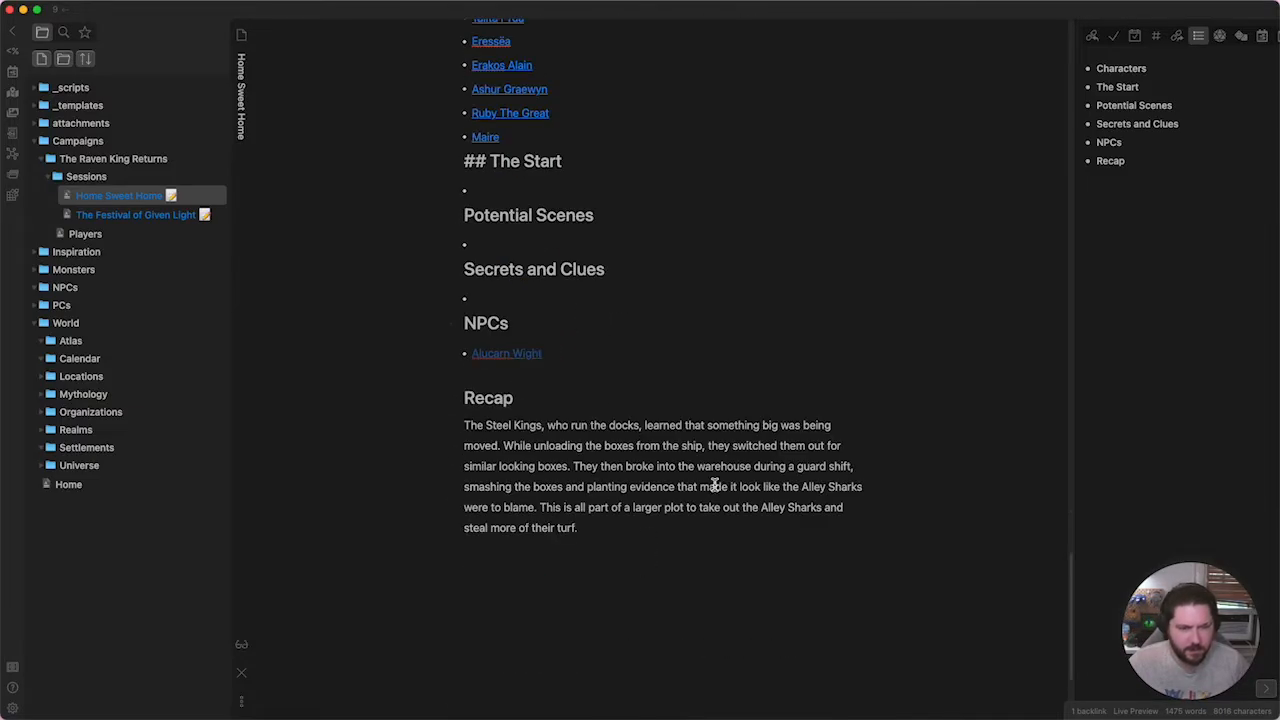
{"action": "scroll", "coordinate": [714, 485], "scroll_direction": "up", "scroll_amount": 4}
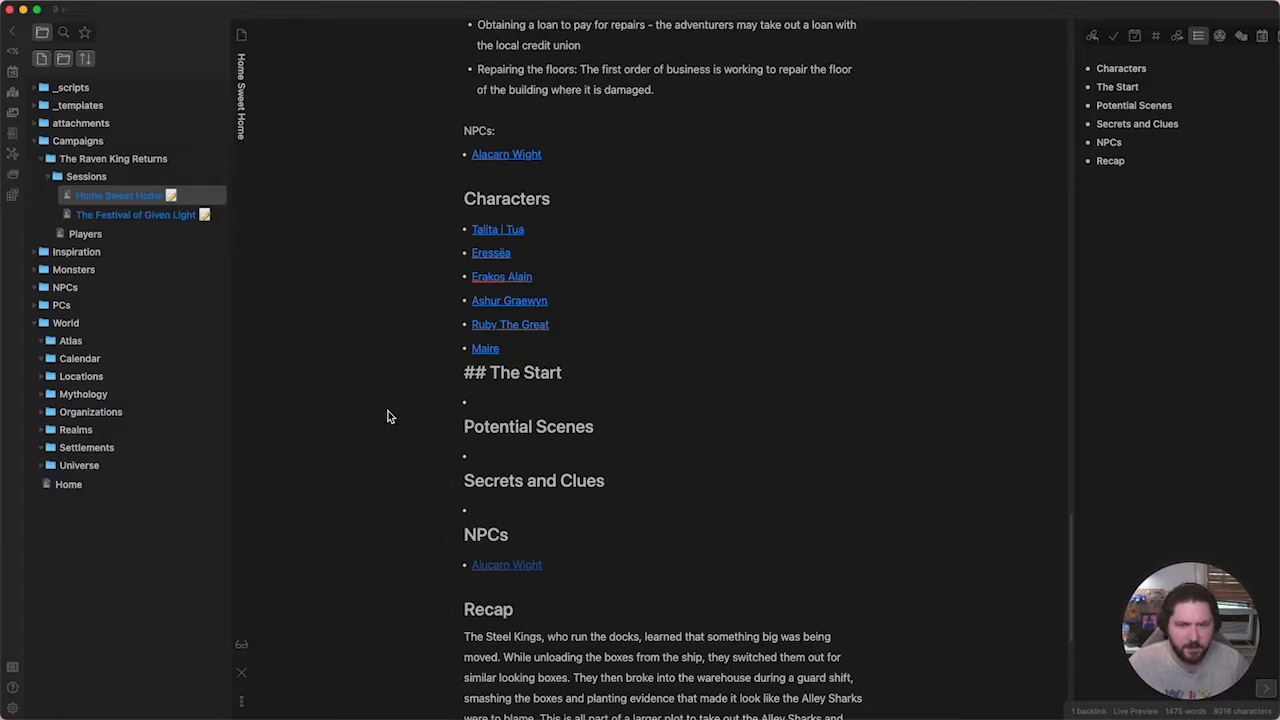
Open The Festival of Given Light session note and inspect the dataview query behind its Characters table.
{"action": "left_click", "coordinate": [560, 566]}
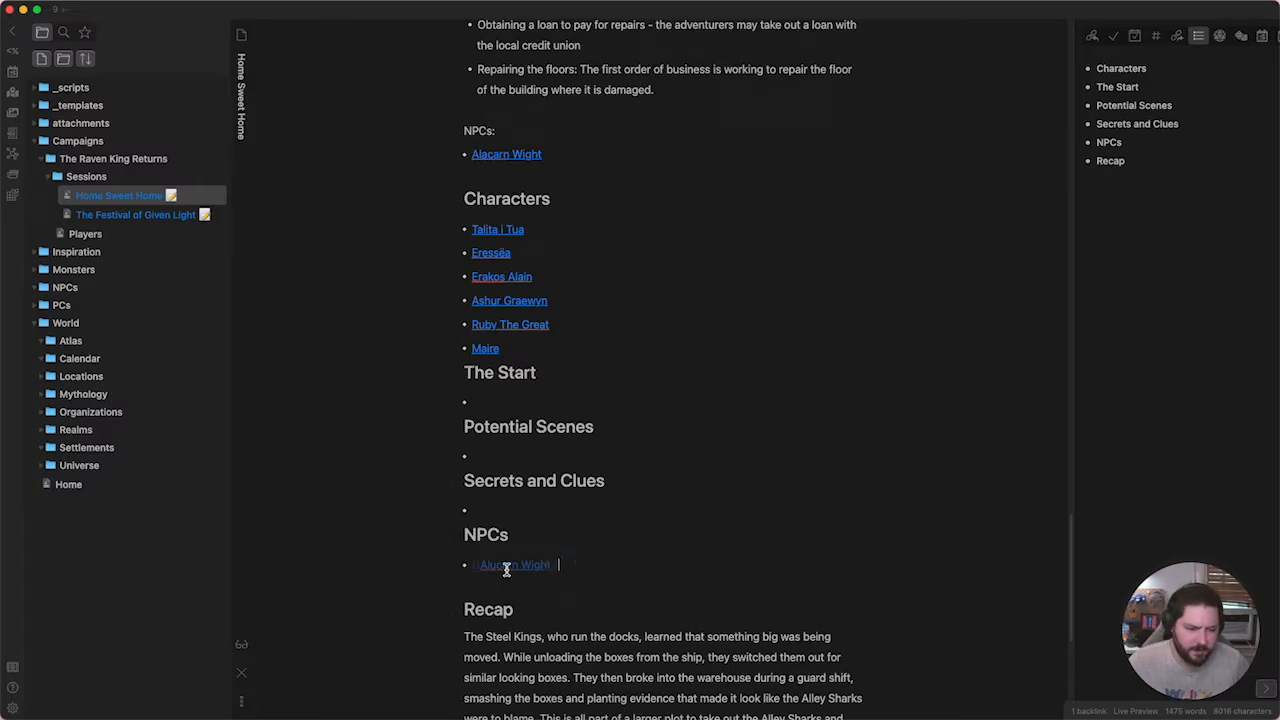
{"action": "left_click", "coordinate": [122, 215]}
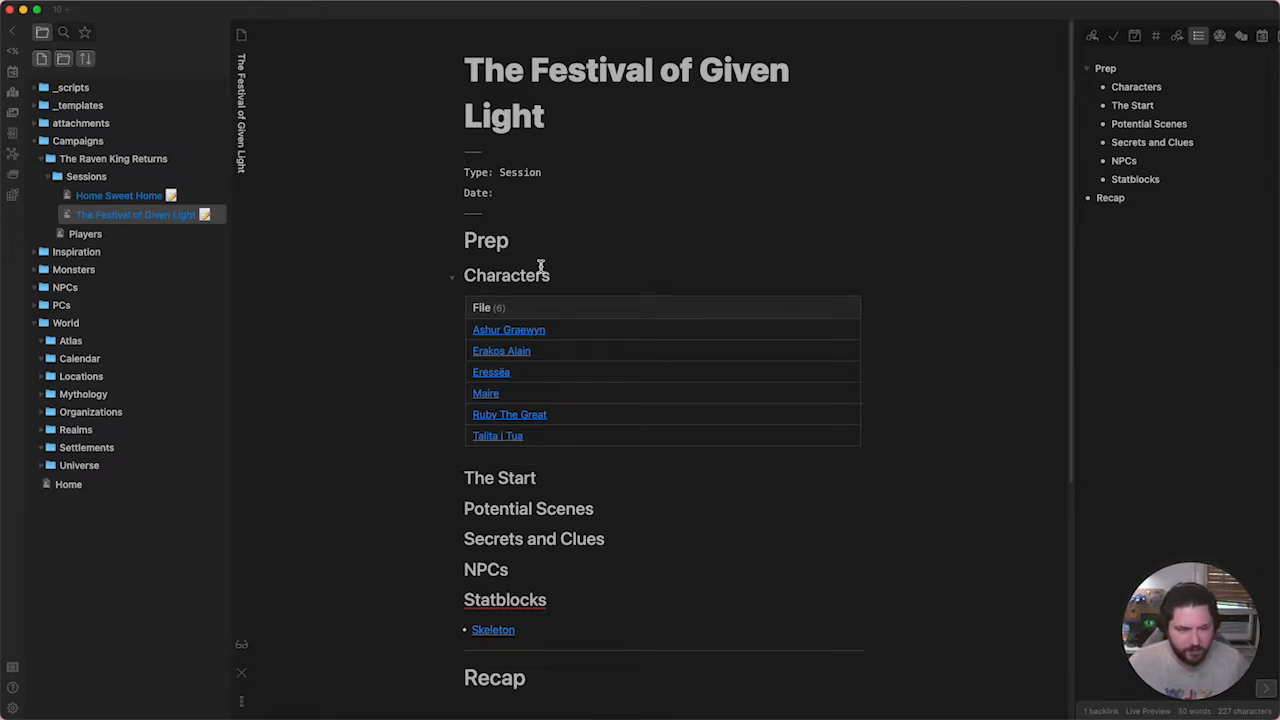
{"action": "scroll", "coordinate": [433, 303], "scroll_direction": "down", "scroll_amount": 1}
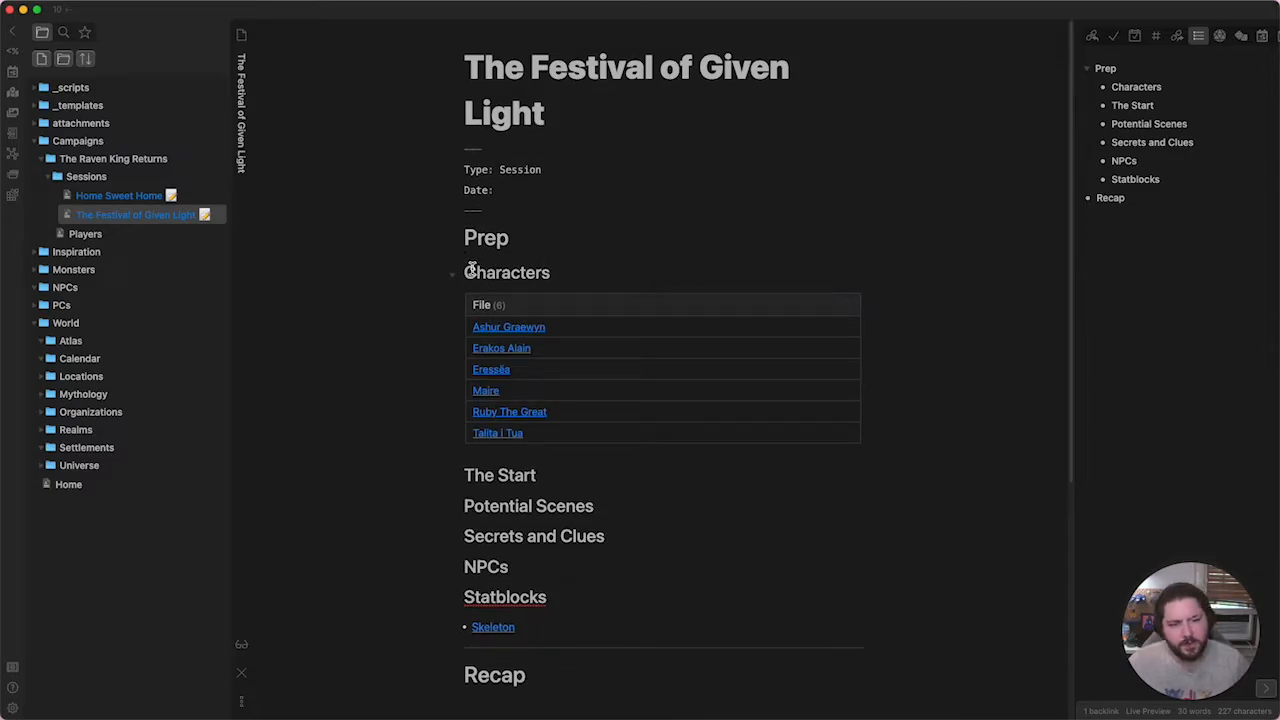
{"action": "left_click", "coordinate": [857, 302]}
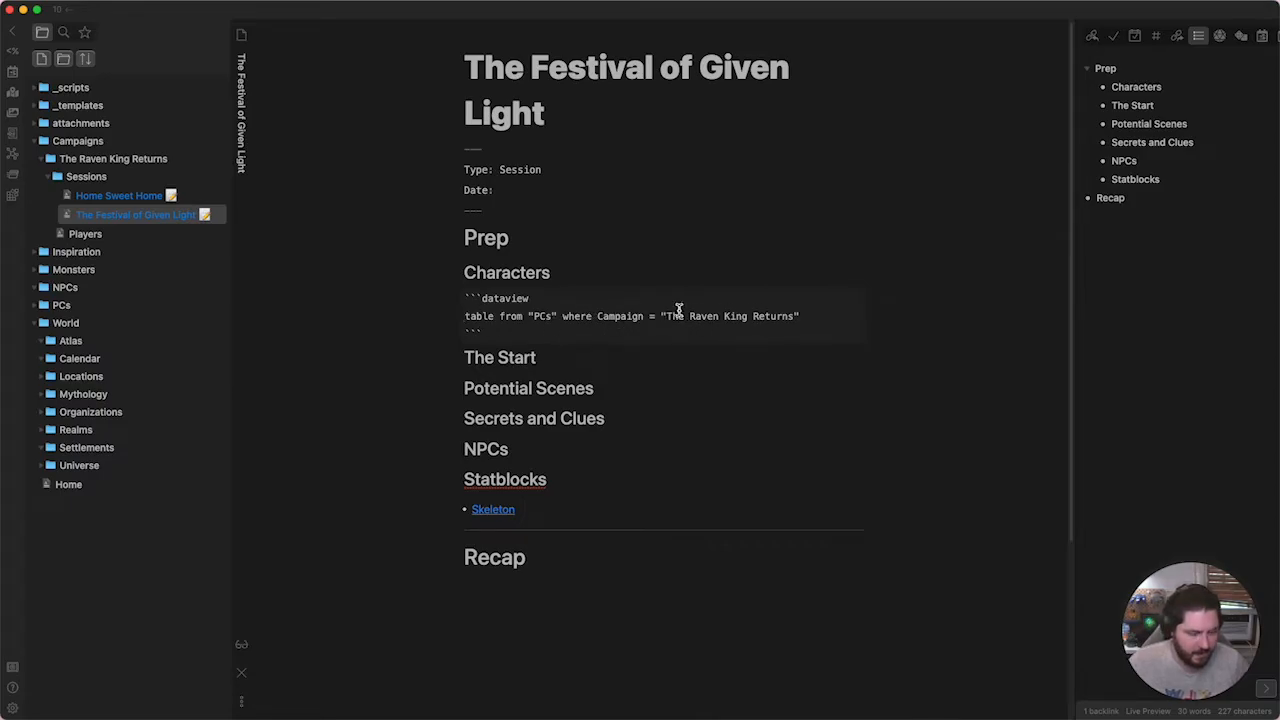
{"action": "left_click", "coordinate": [562, 508]}
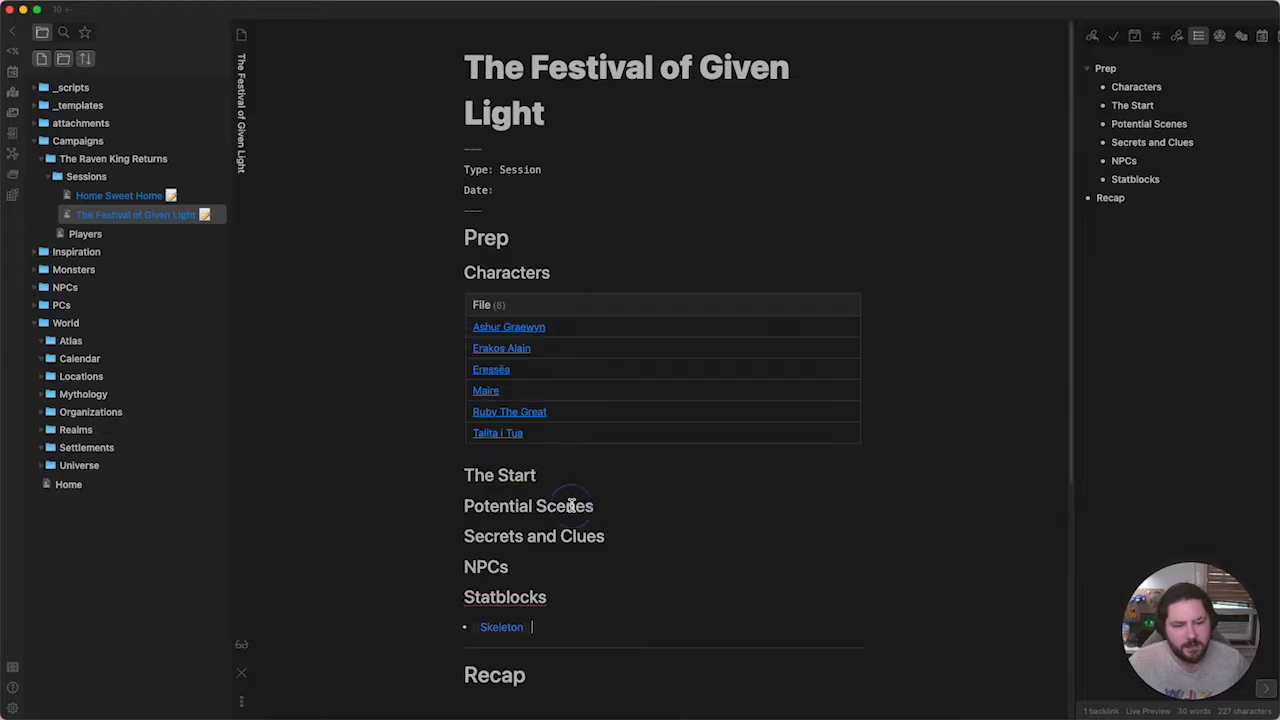
View the linked Skeleton statblock in a pane beside the session note, and collapse the Monsters folder.
{"action": "scroll", "coordinate": [550, 572], "scroll_direction": "down", "scroll_amount": 2}
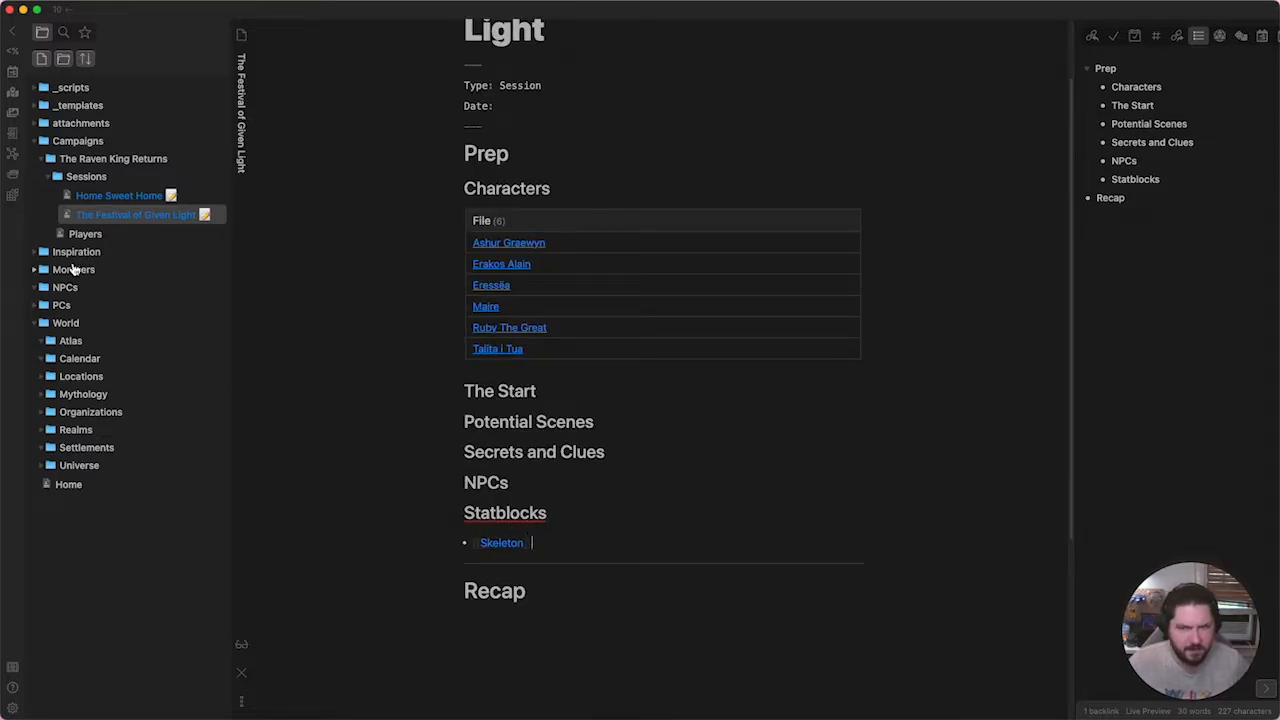
{"action": "left_click", "coordinate": [502, 542], "text": "super"}
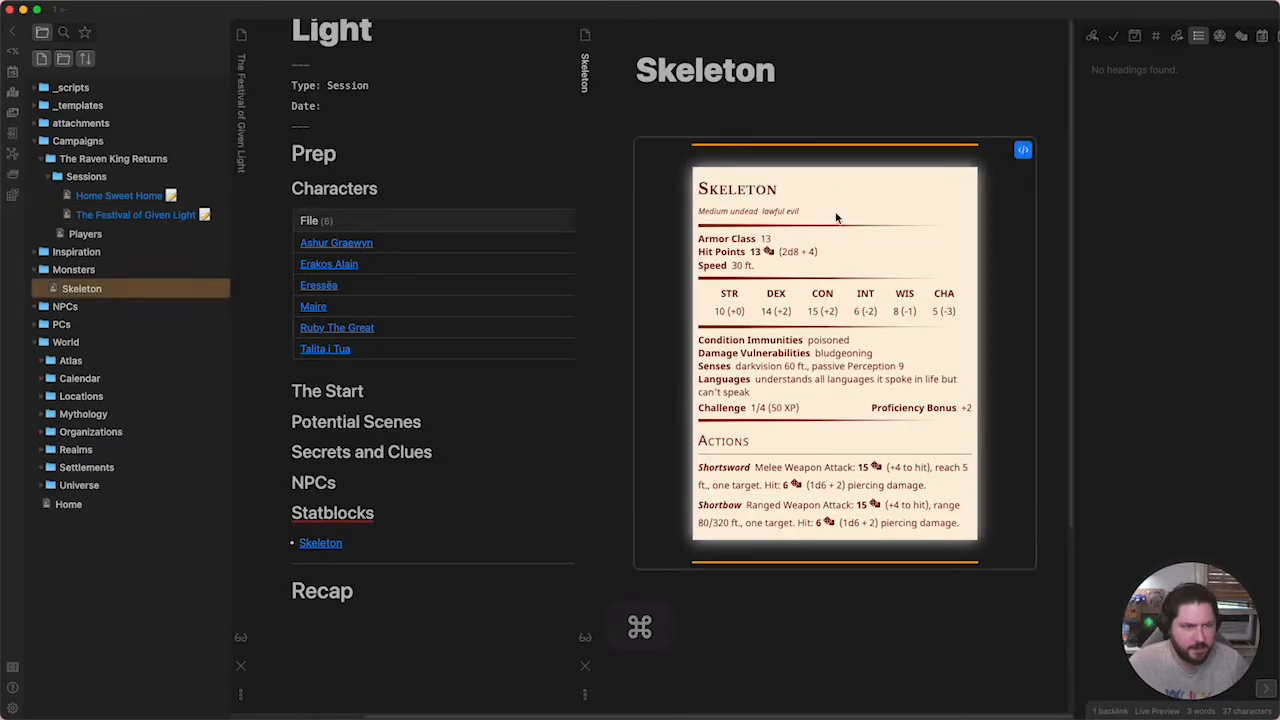
{"action": "left_click", "coordinate": [689, 108]}
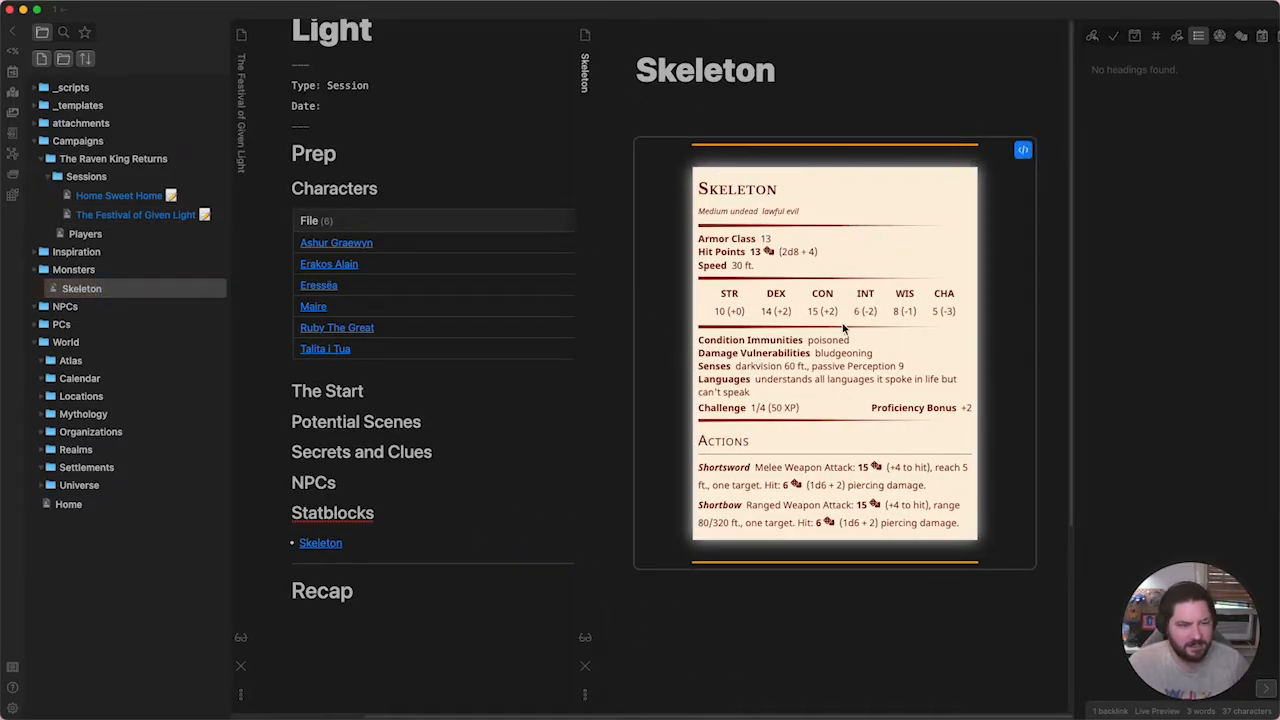
{"action": "left_click", "coordinate": [50, 270]}
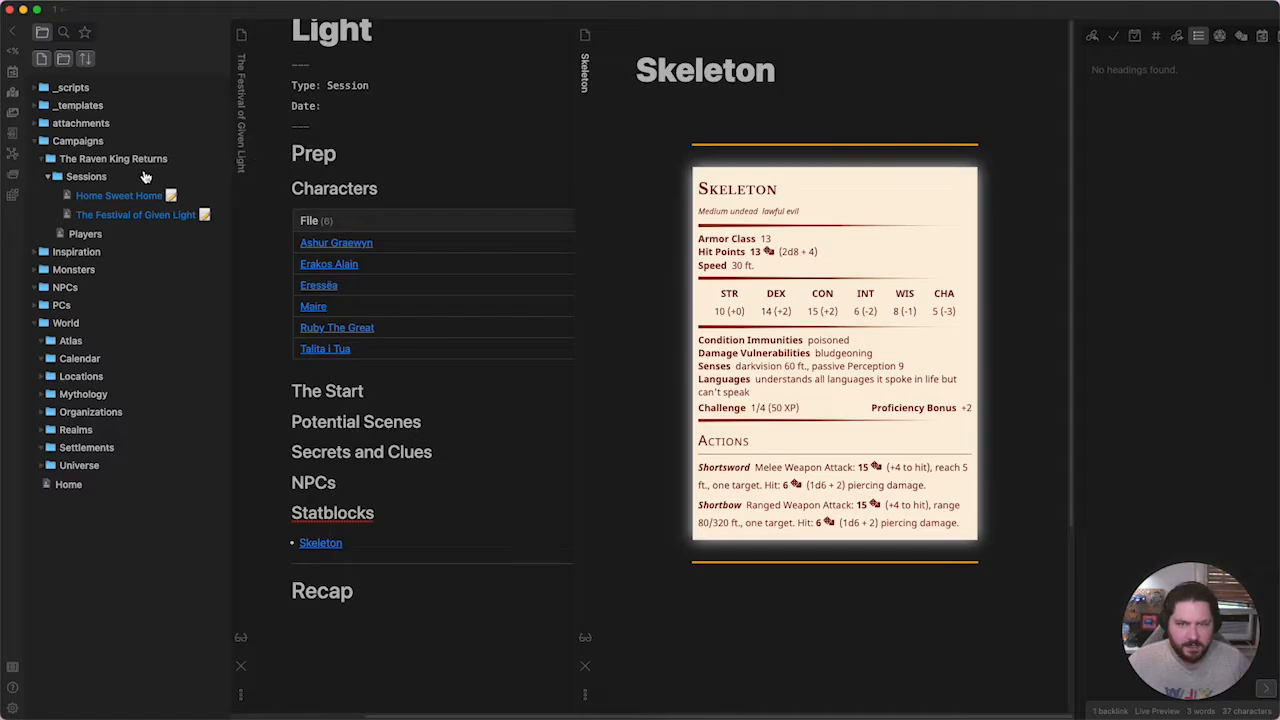
{"action": "left_click", "coordinate": [88, 234]}
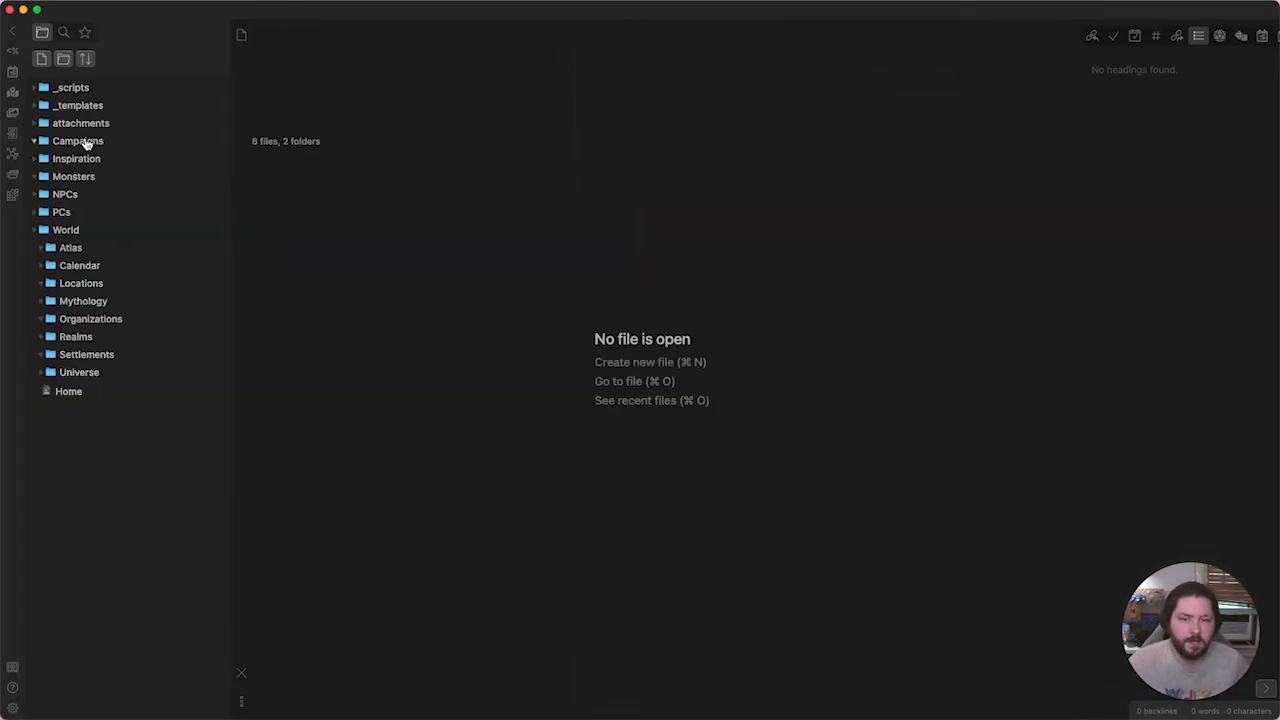
Look through the notes in the Inspiration folder, open Arthurian Legend, and collapse the folder again.
{"action": "left_click", "coordinate": [84, 162]}
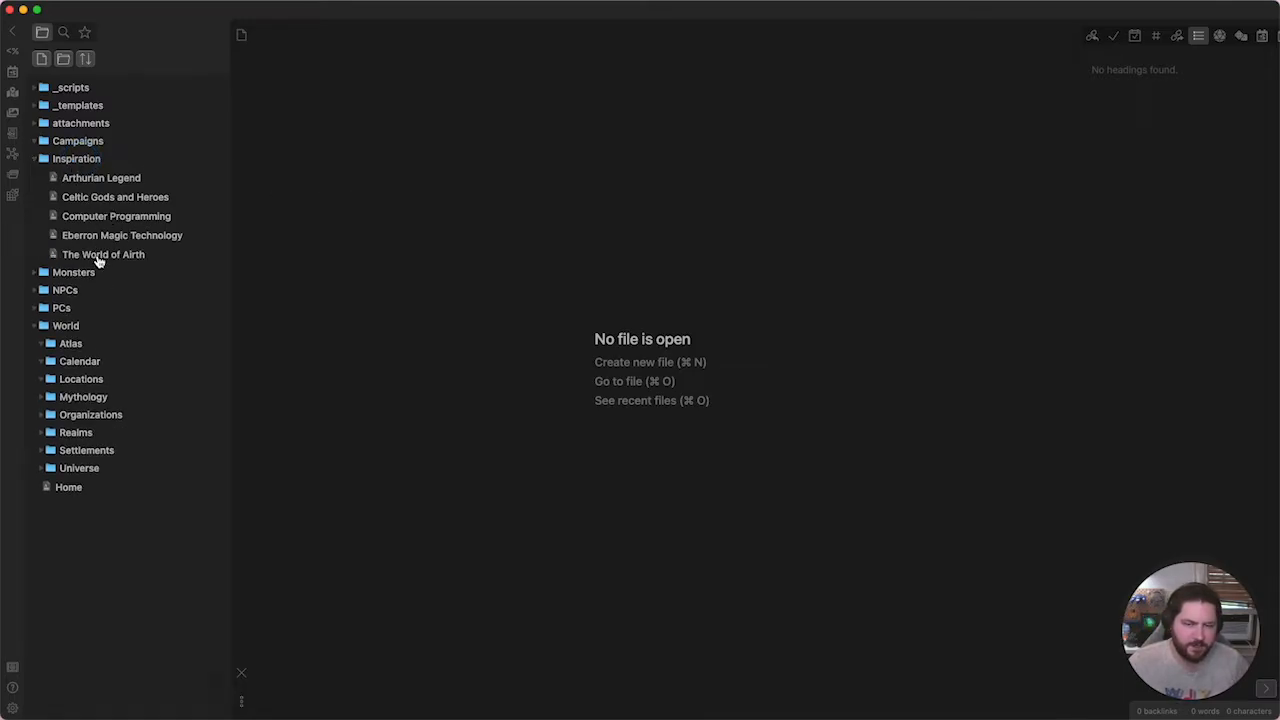
{"action": "left_click", "coordinate": [82, 178]}
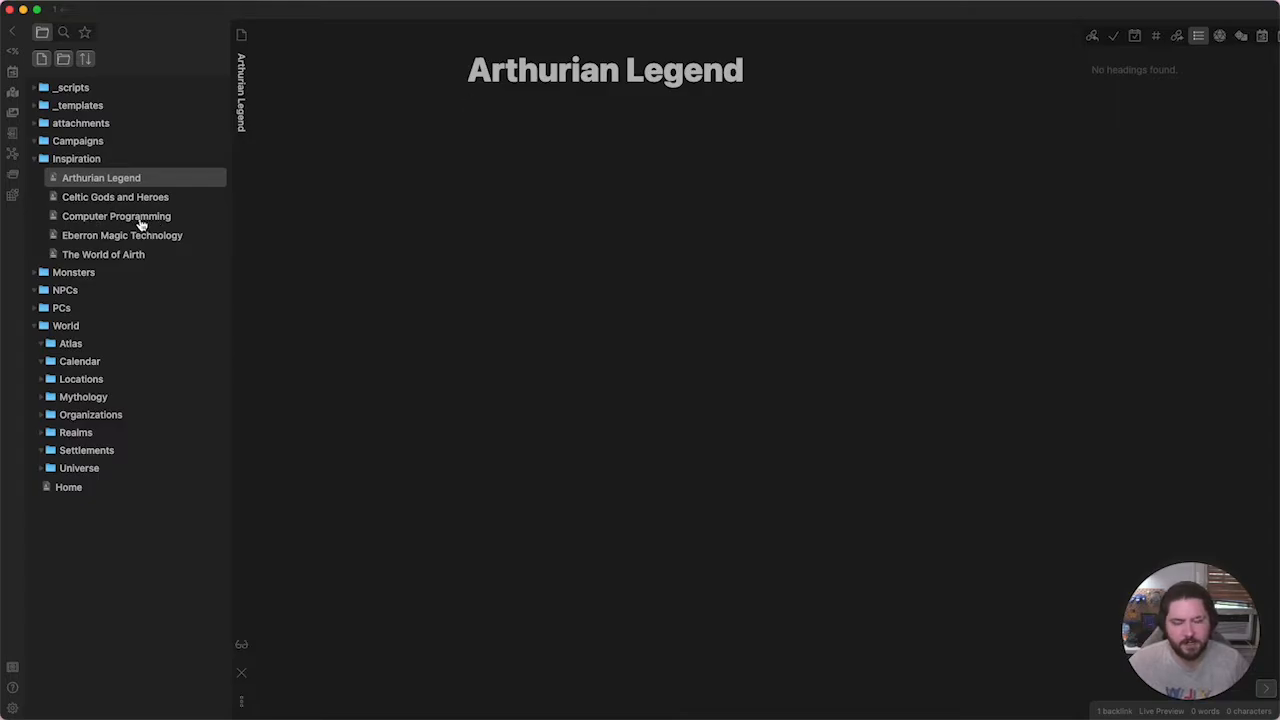
{"action": "left_click", "coordinate": [78, 161]}
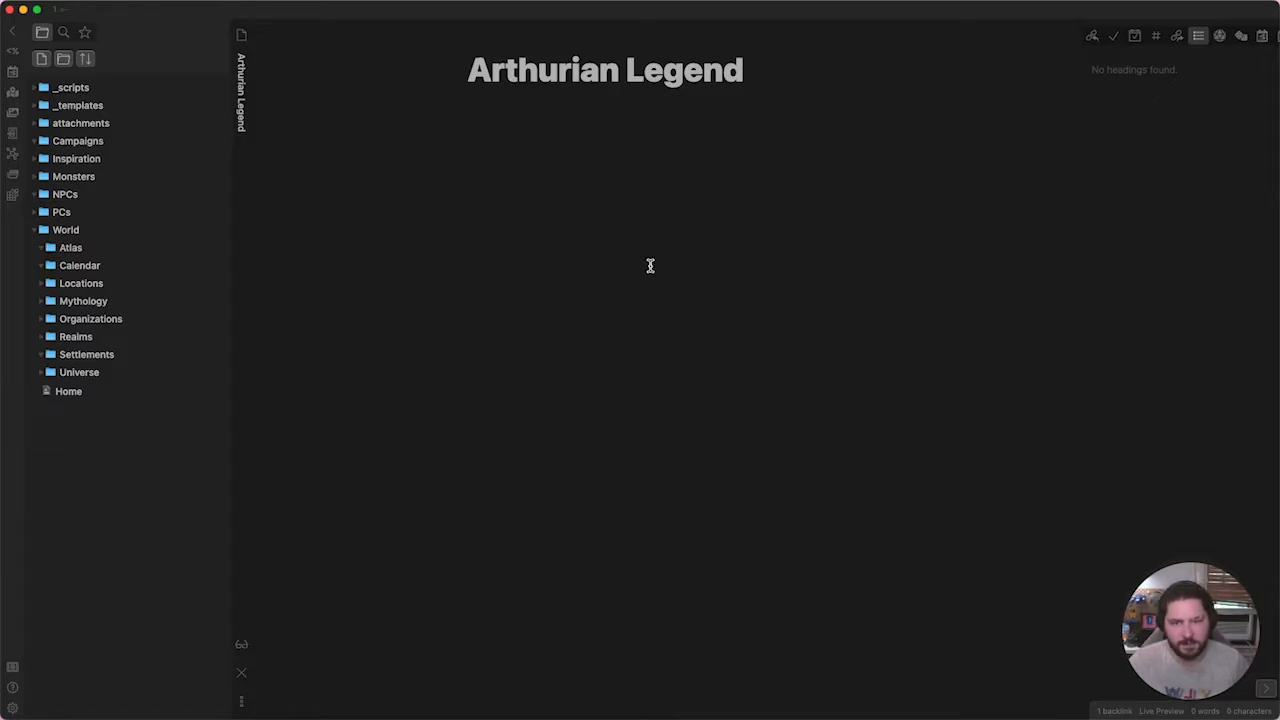
Open the Skeleton note in the Monsters folder and inspect the code behind its statblock.
{"action": "left_click", "coordinate": [88, 178]}
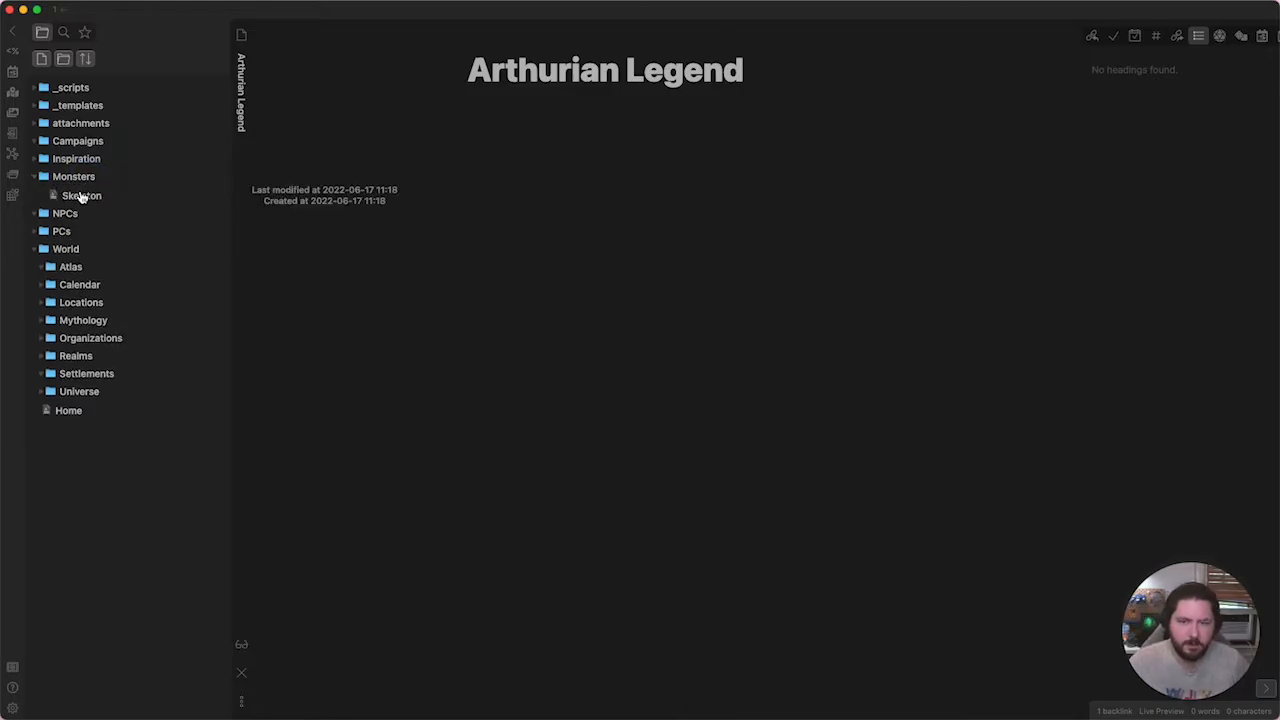
{"action": "left_click", "coordinate": [82, 196]}
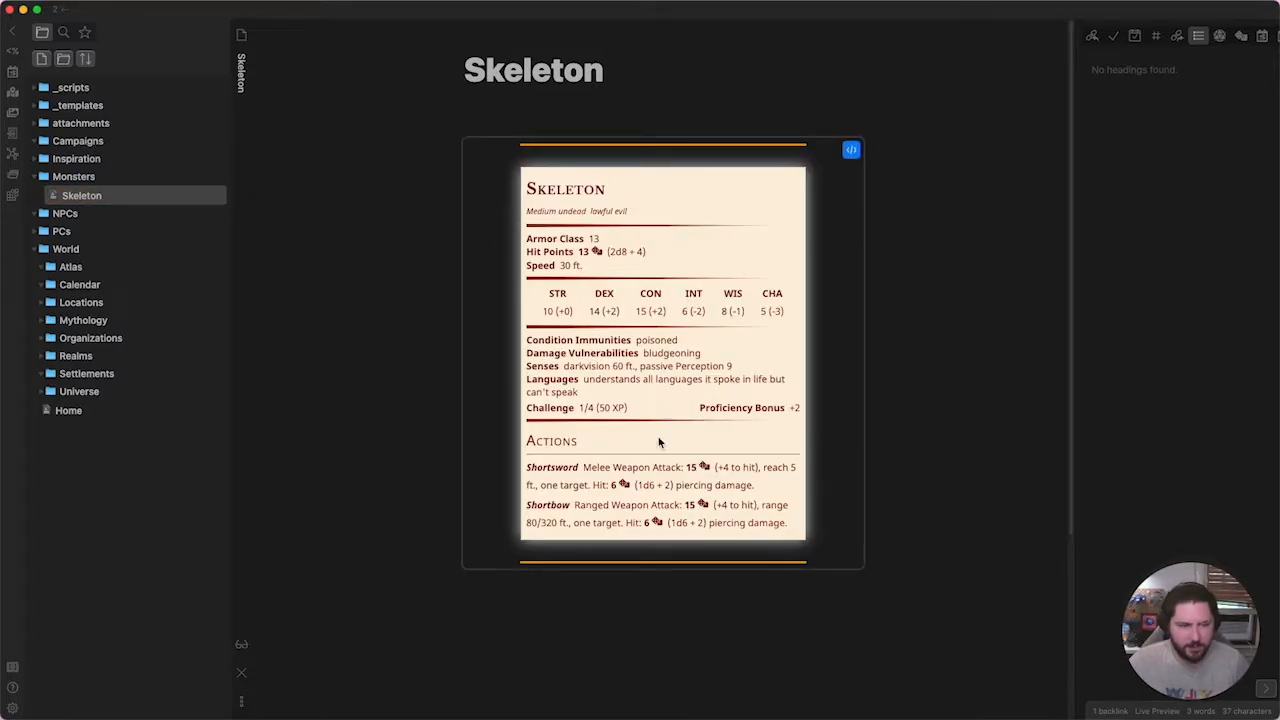
{"action": "left_click", "coordinate": [851, 153]}
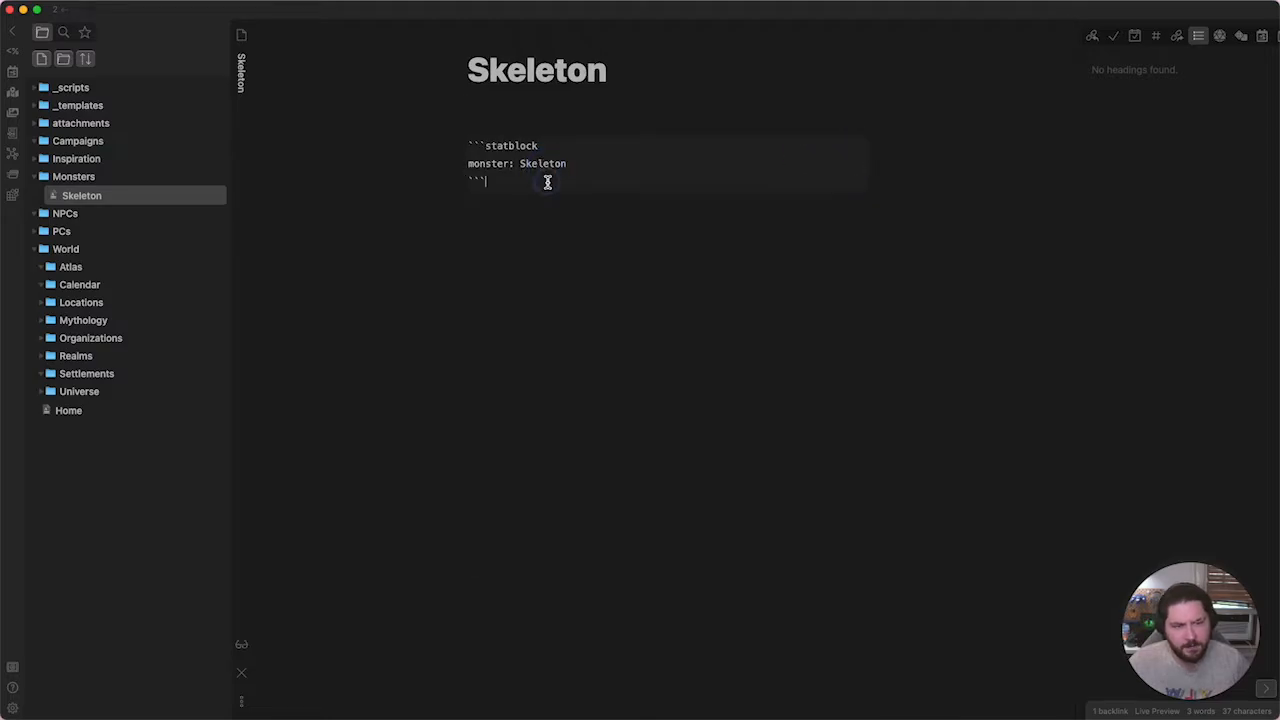
{"action": "left_click", "coordinate": [580, 277]}
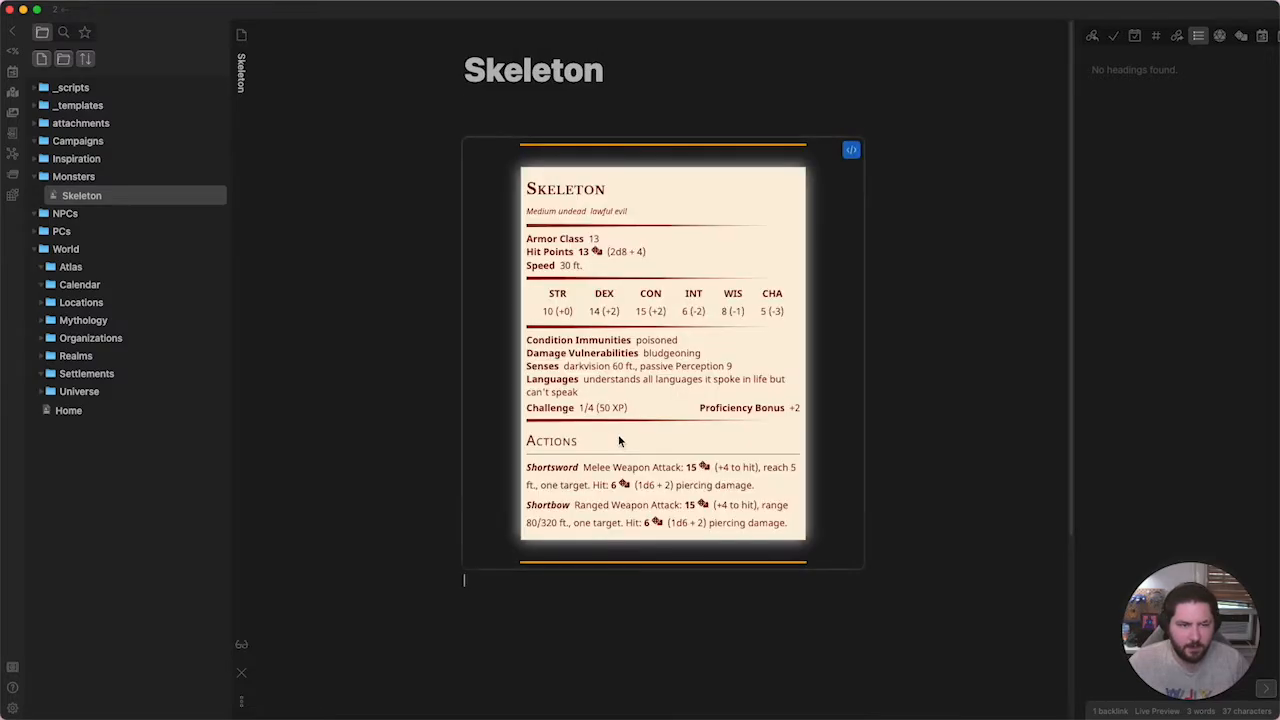
Create a new note in the Monsters folder and title it Zombie.
{"action": "right_click", "coordinate": [131, 178]}
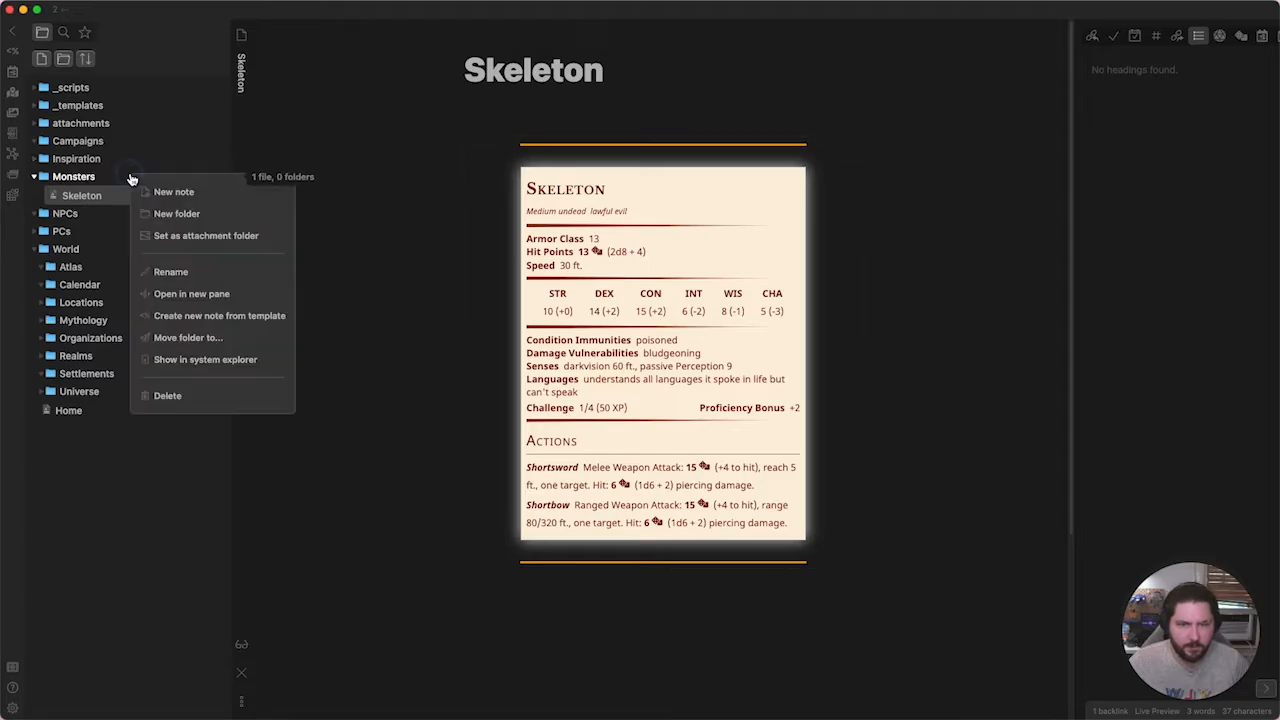
{"action": "left_click", "coordinate": [165, 191]}
{"action": "left_click", "coordinate": [527, 147]}
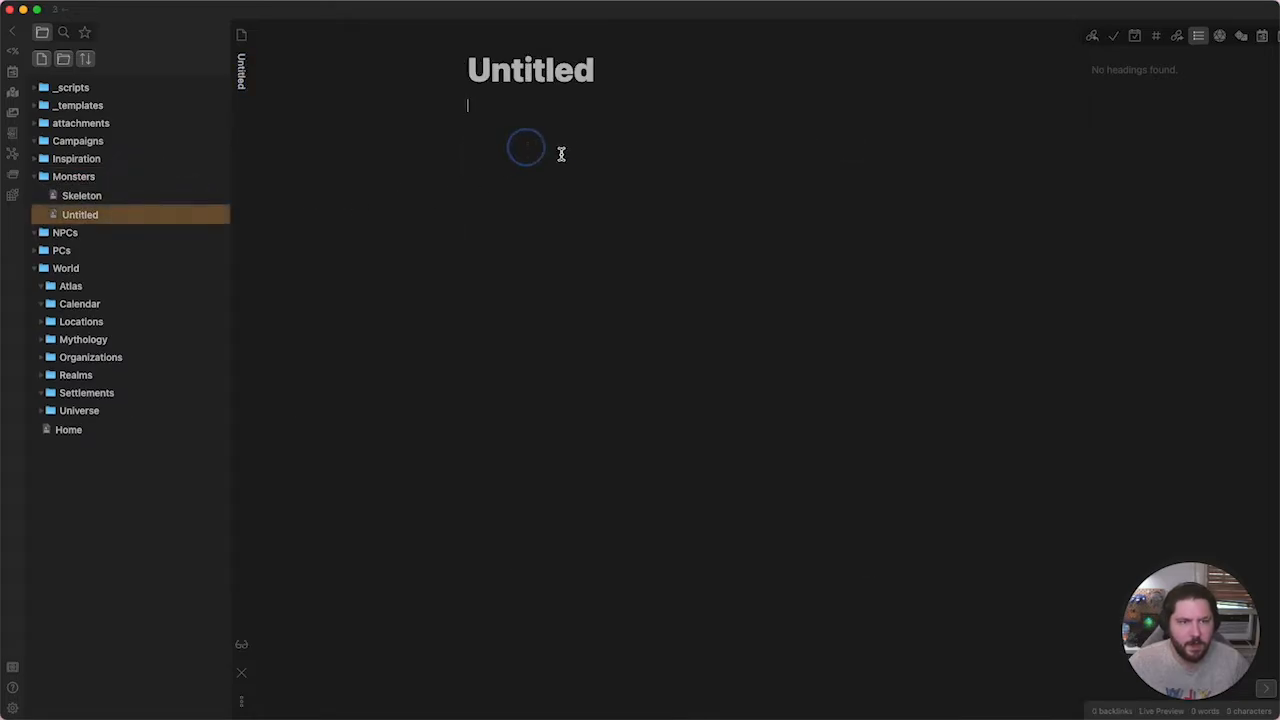
{"action": "key", "text": "shift+super+p"}
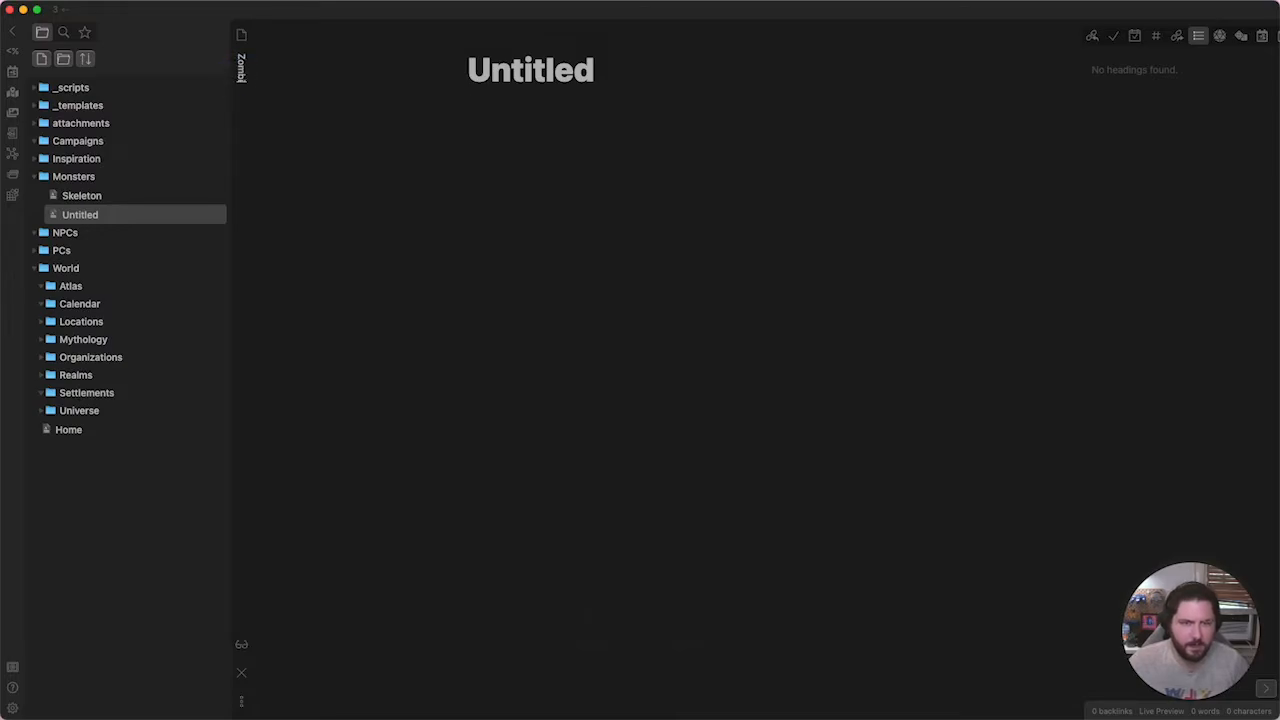
{"action": "left_click", "coordinate": [524, 111]}
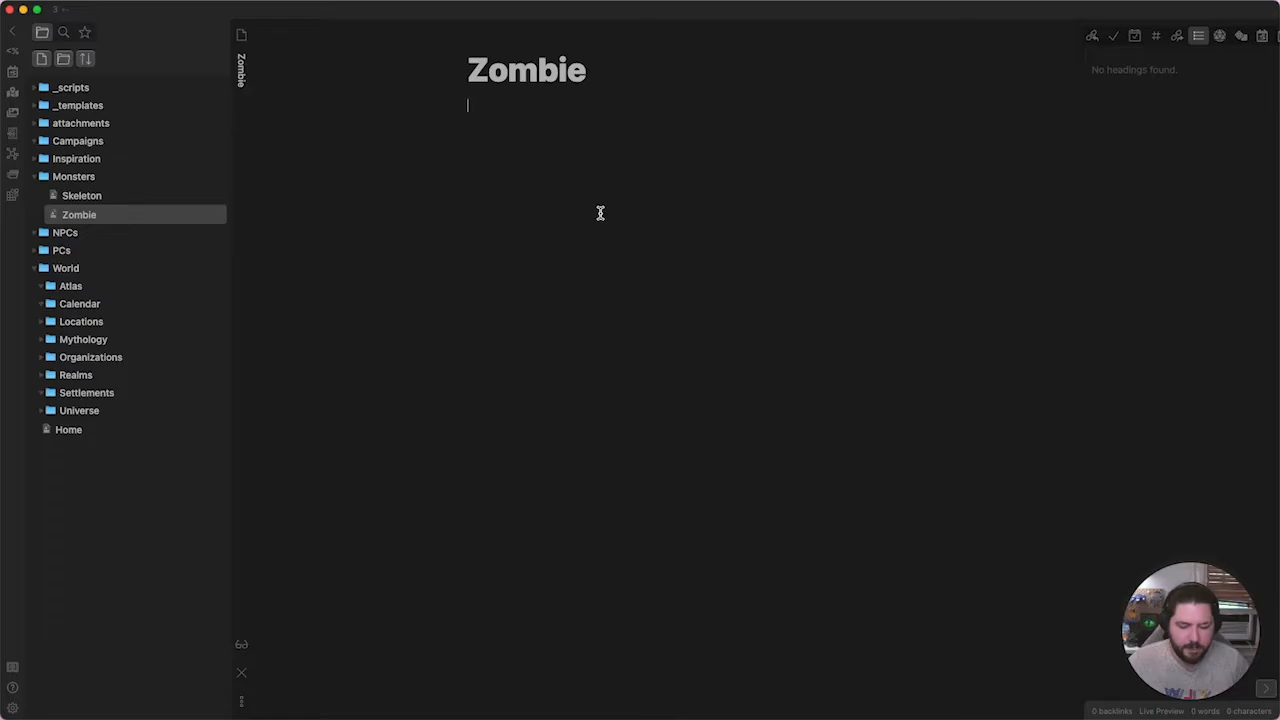
Insert the Monster template into the Zombie note with Templater.
{"action": "key", "text": "super+p"}
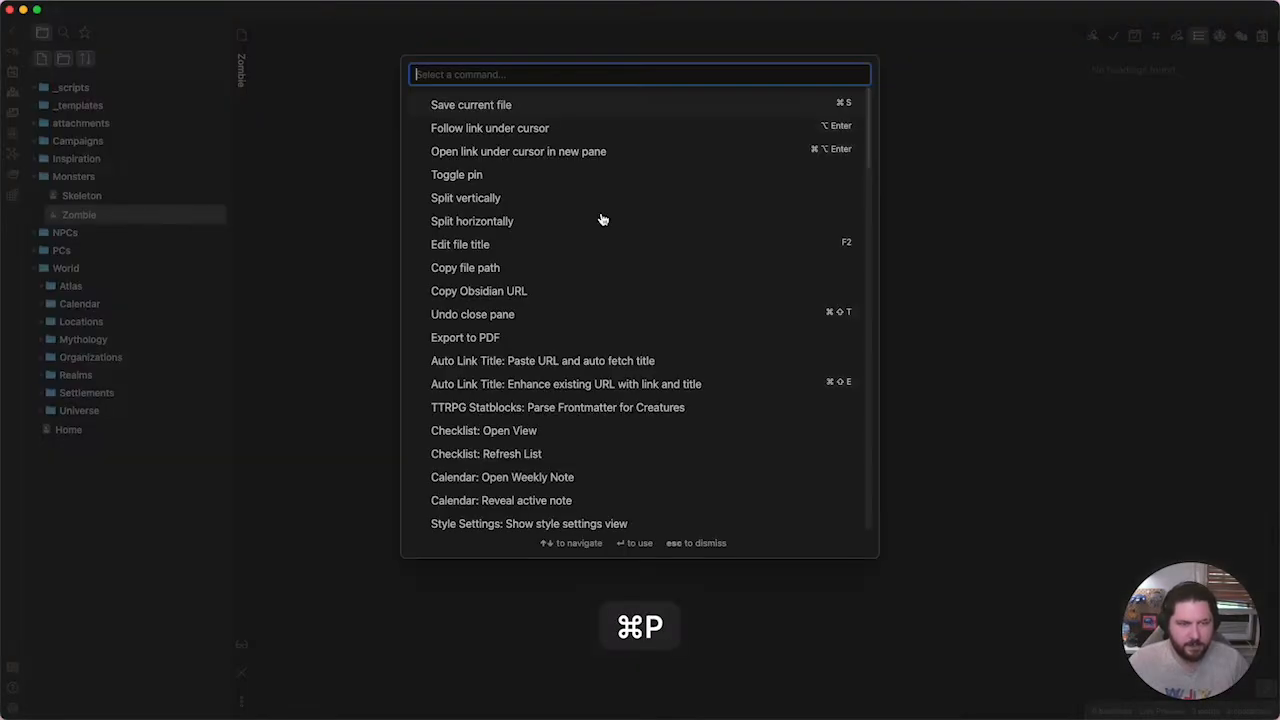
{"action": "type", "text": "temp"}
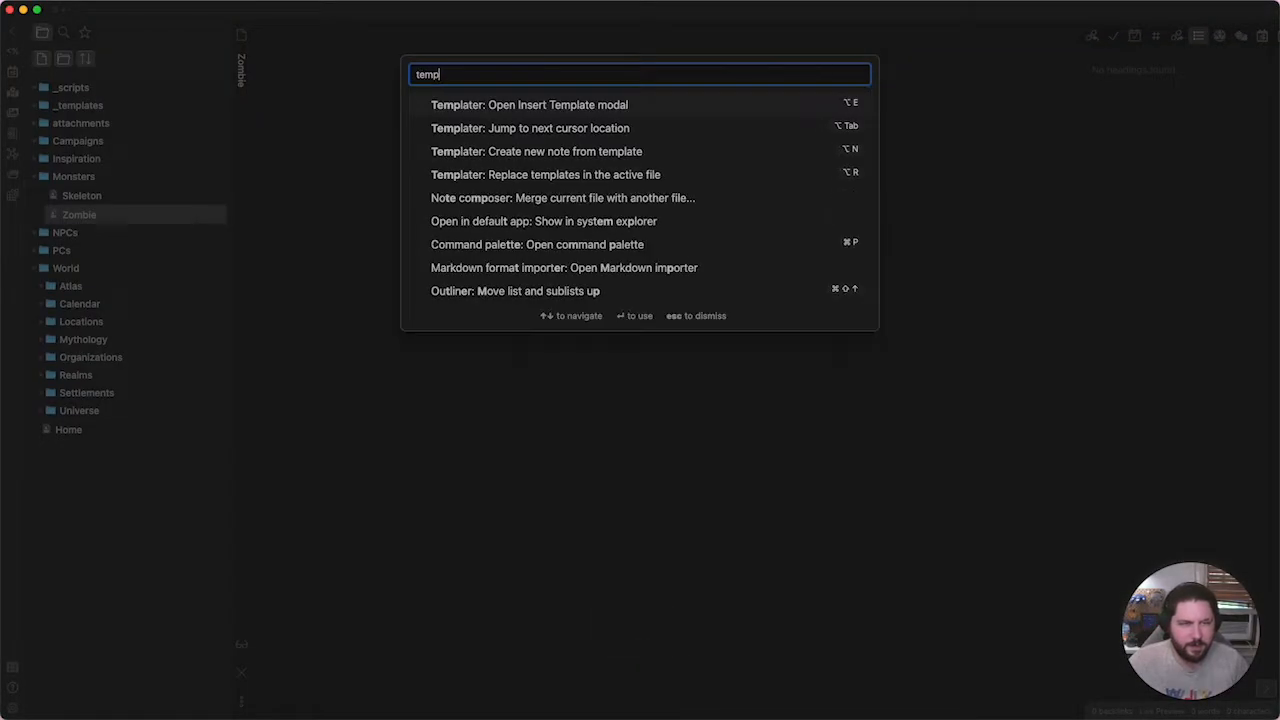
{"action": "key", "text": "Return"}
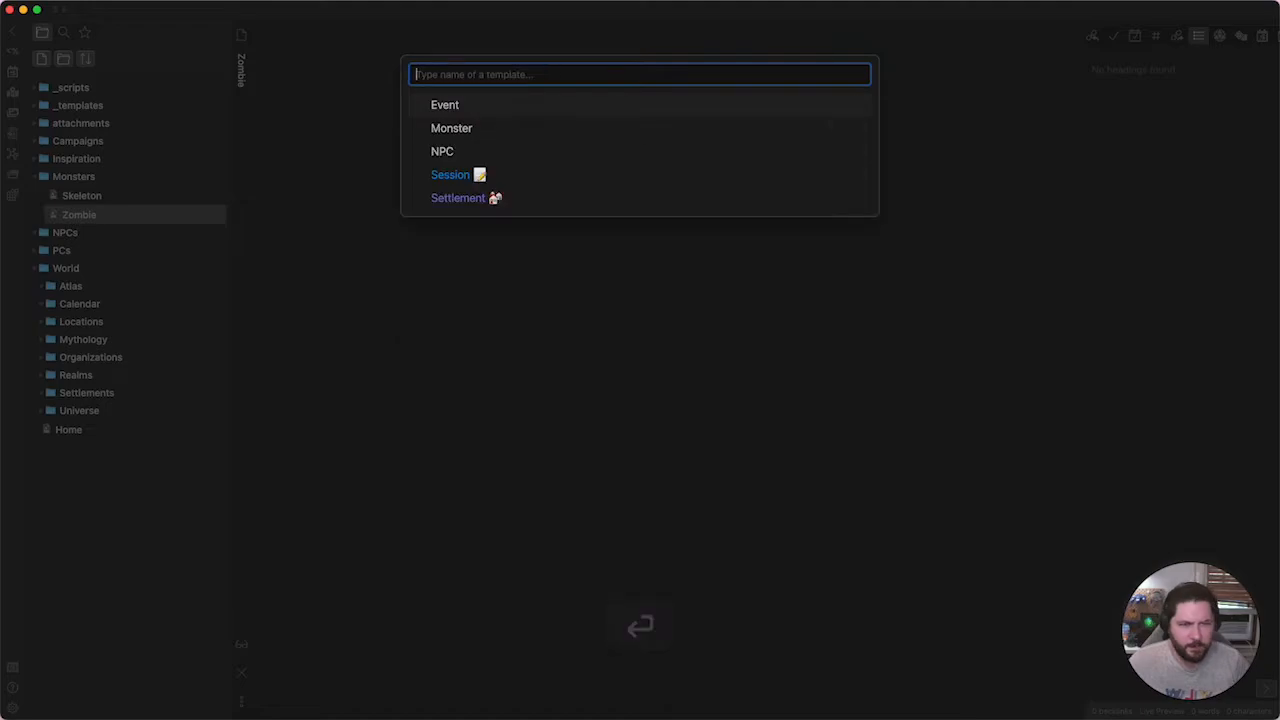
{"action": "key", "text": "Down"}
{"action": "key", "text": "Up"}
{"action": "key", "text": "Return"}
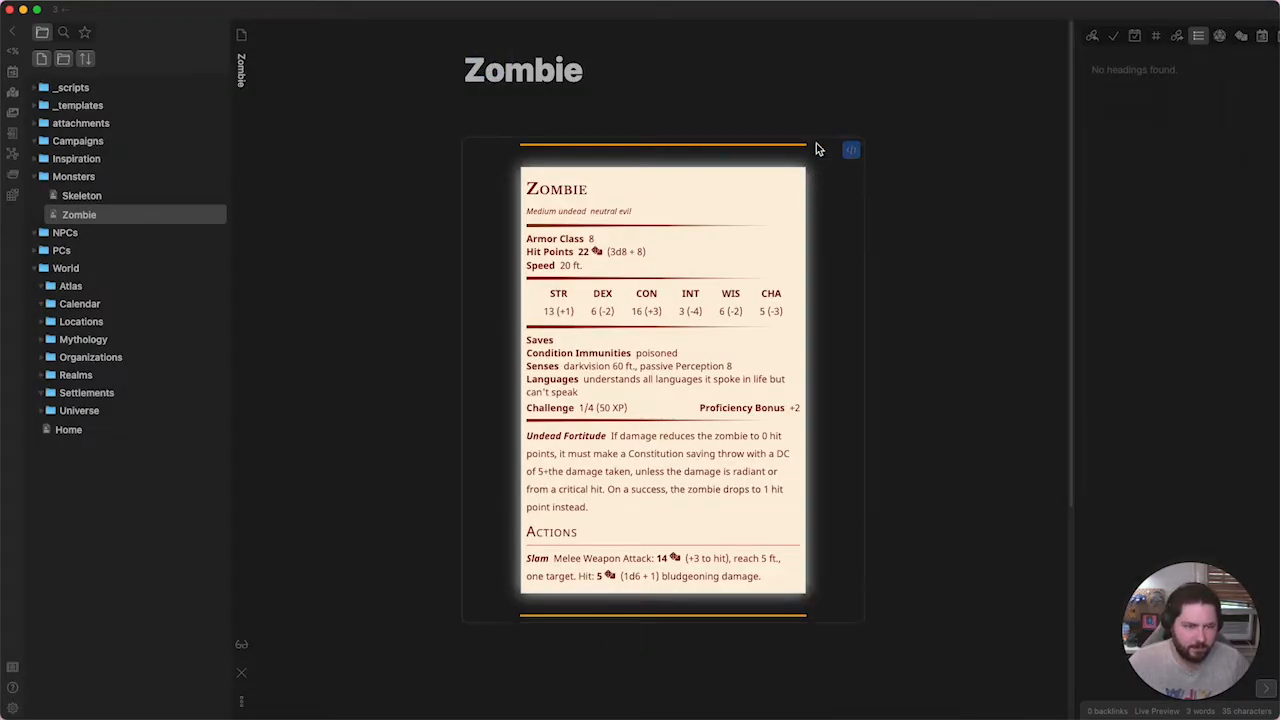
Inspect the code behind the Zombie statblock and roll the dice for its Hit Points.
{"action": "left_click", "coordinate": [849, 153]}
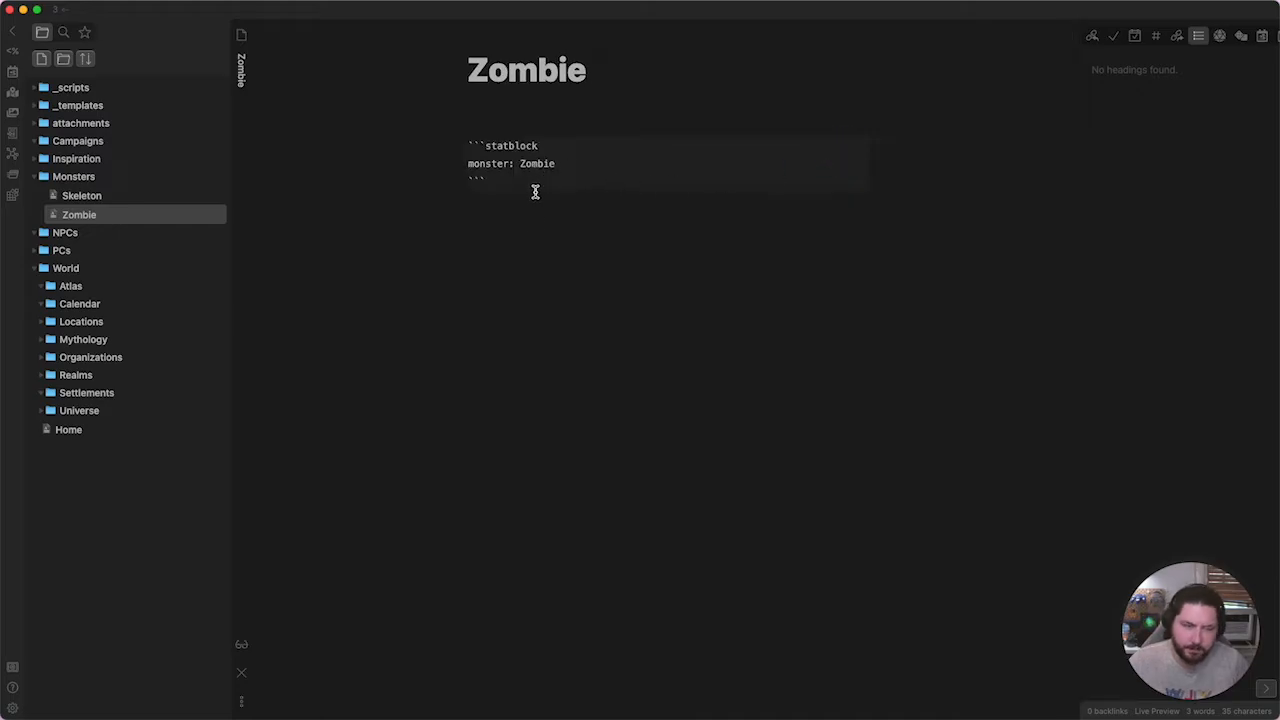
{"action": "left_click", "coordinate": [534, 222]}
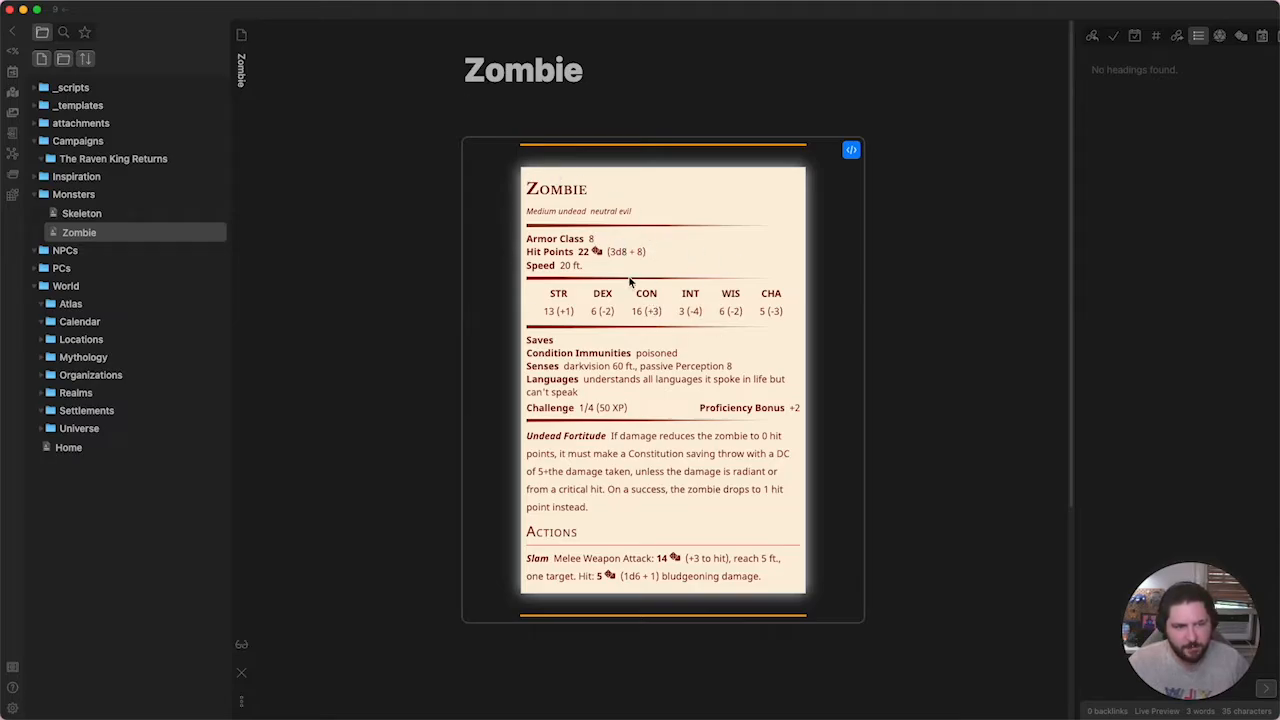
{"action": "left_click", "coordinate": [596, 251]}
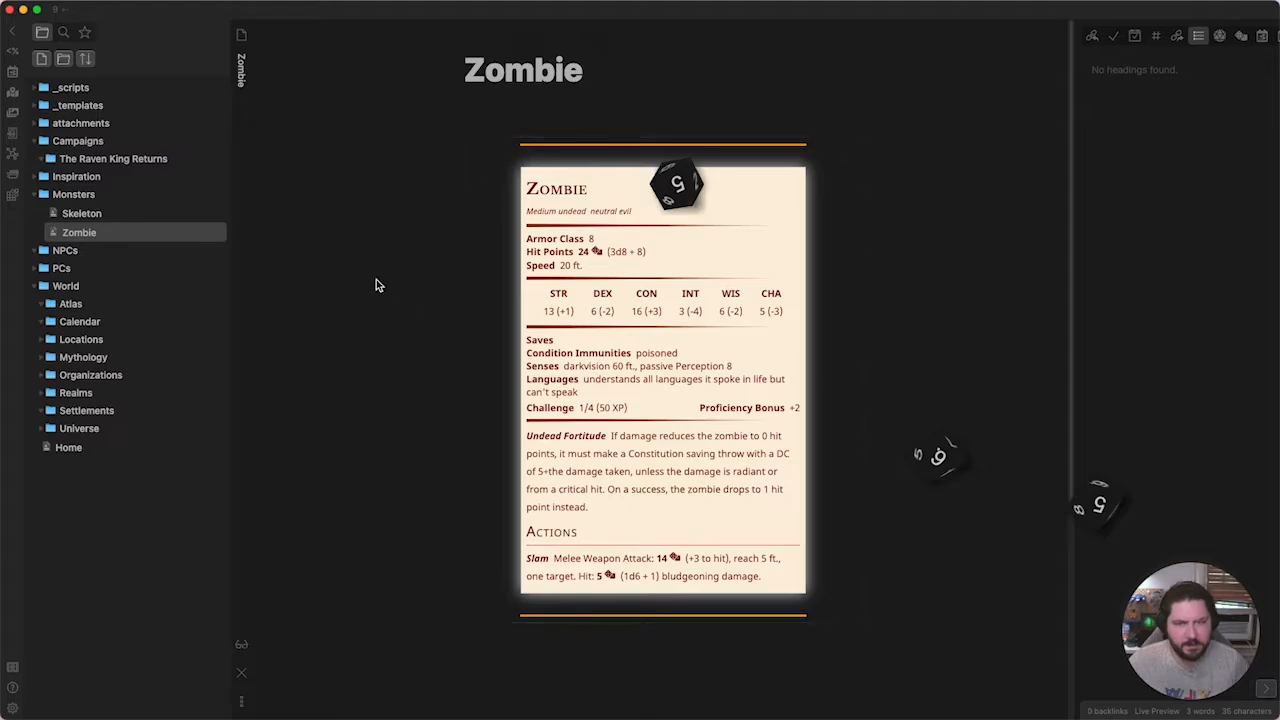
Go through The Raven King Returns and its Sessions note to The Festival of Given Light, and open its Skeleton link in a new pane.
{"action": "left_click", "coordinate": [132, 165]}
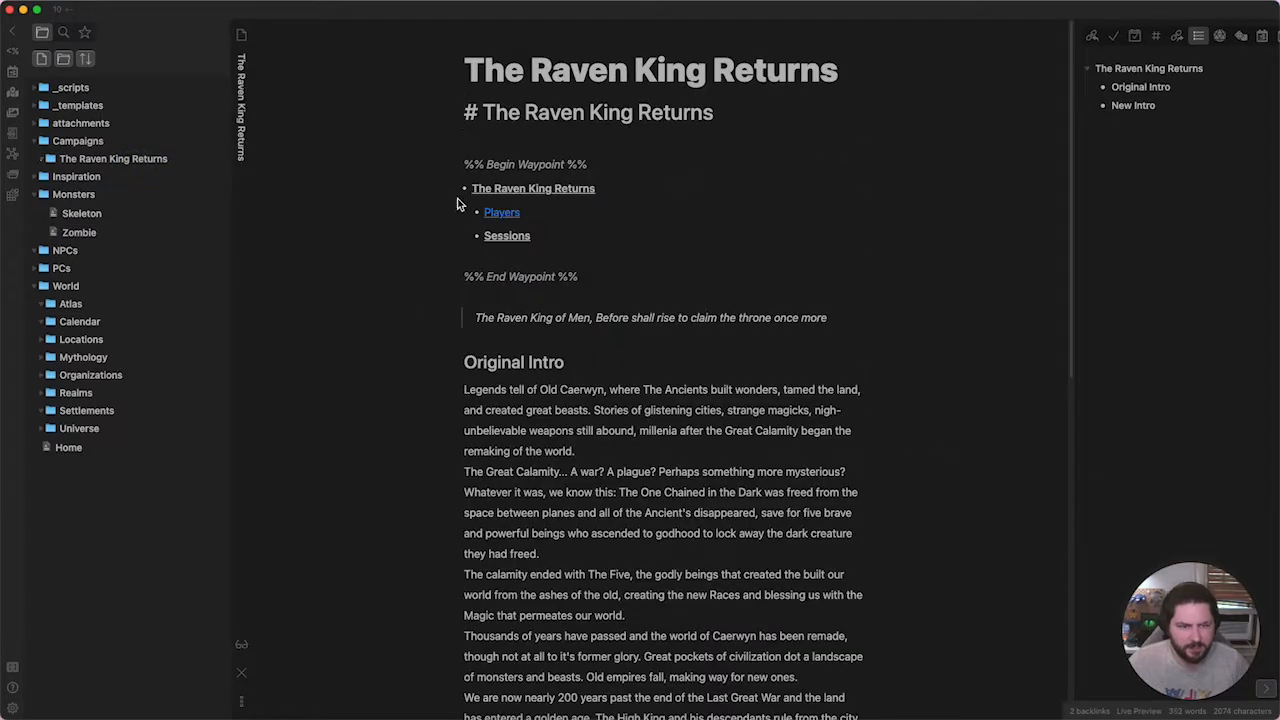
{"action": "left_click", "coordinate": [506, 240]}
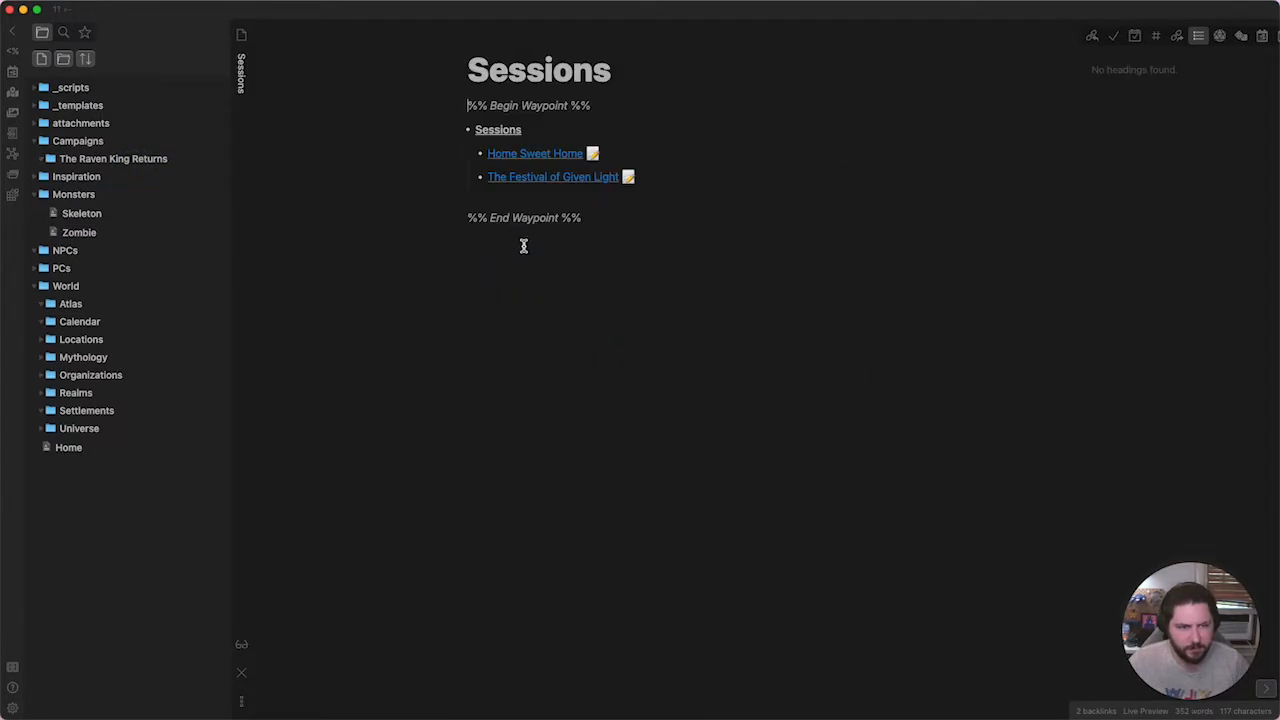
{"action": "left_click", "coordinate": [563, 183]}
{"action": "scroll", "coordinate": [600, 460], "scroll_direction": "down", "scroll_amount": 1}
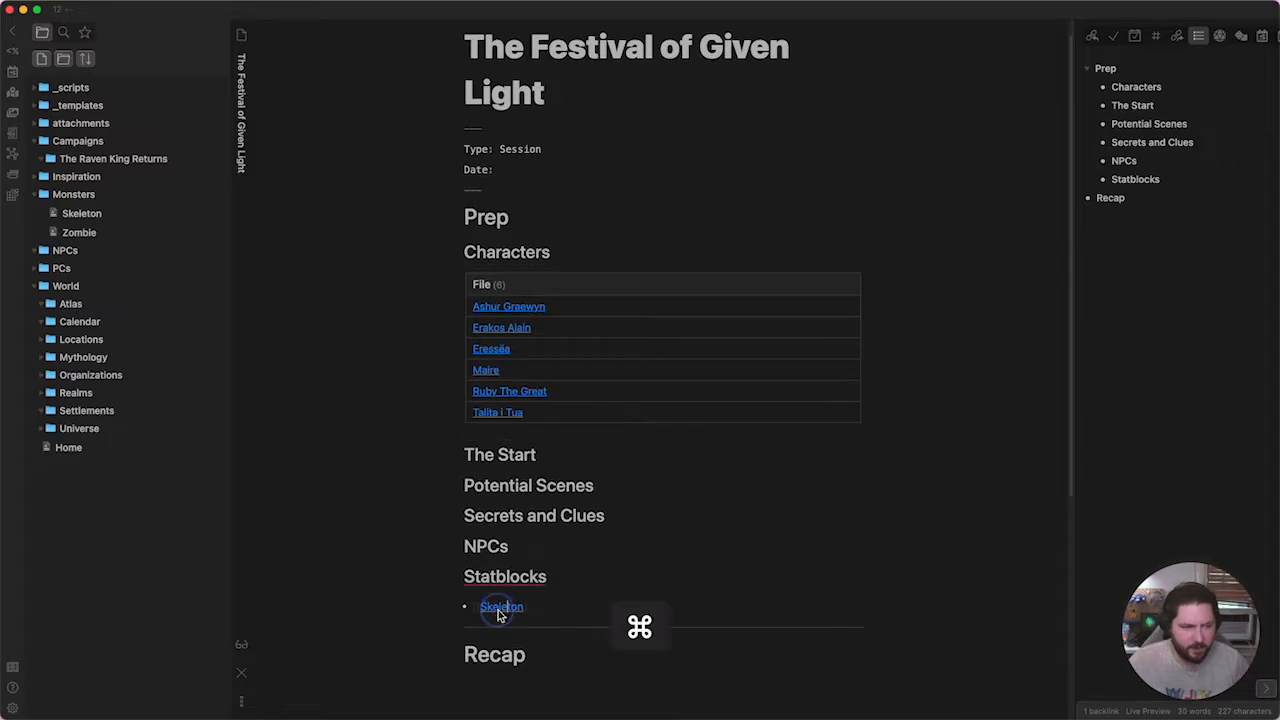
{"action": "left_click", "coordinate": [500, 608], "text": "super"}
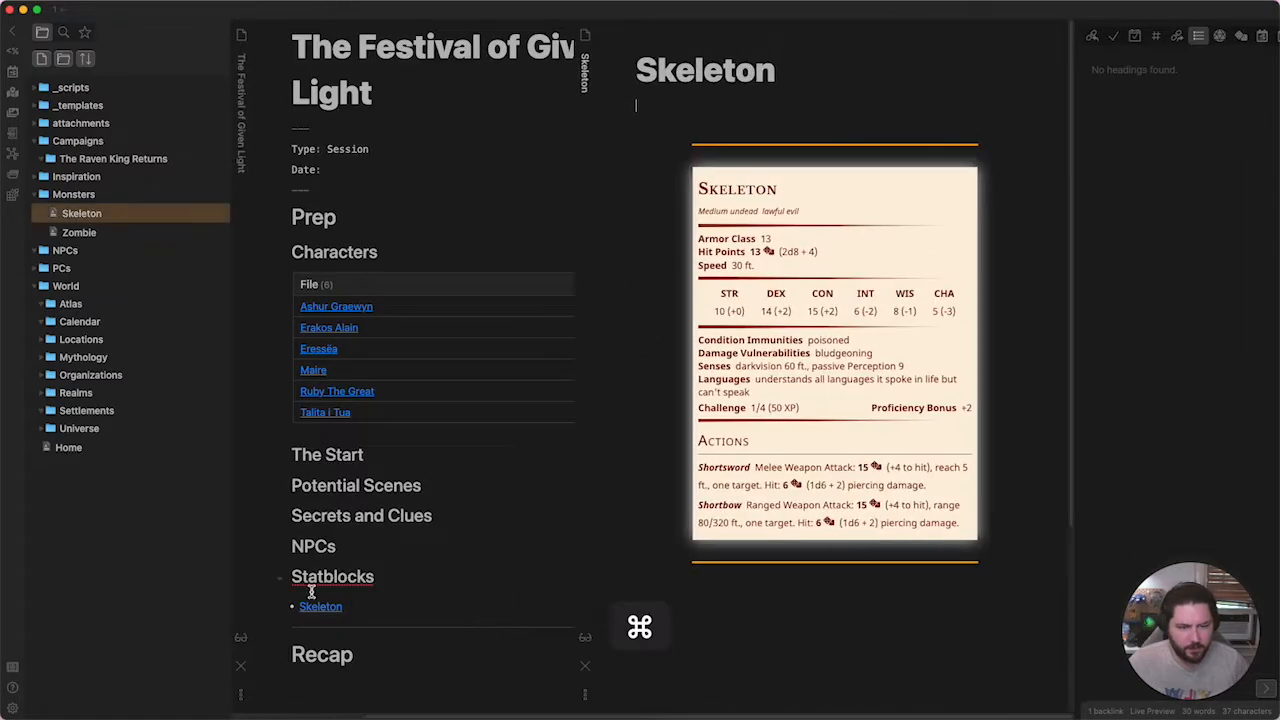
Roll the Skeleton's Hit Points and Shortsword damage from its statblock, and close both open notes.
{"action": "left_click", "coordinate": [769, 252]}
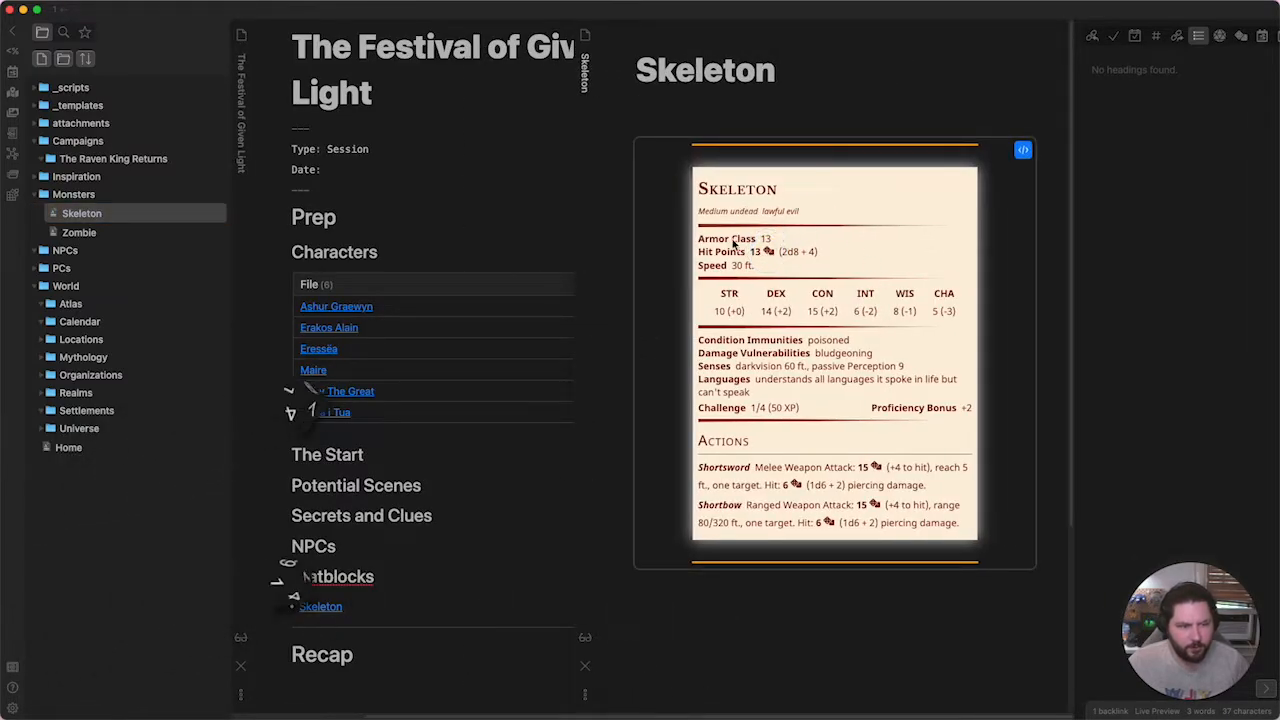
{"action": "left_click", "coordinate": [795, 487]}
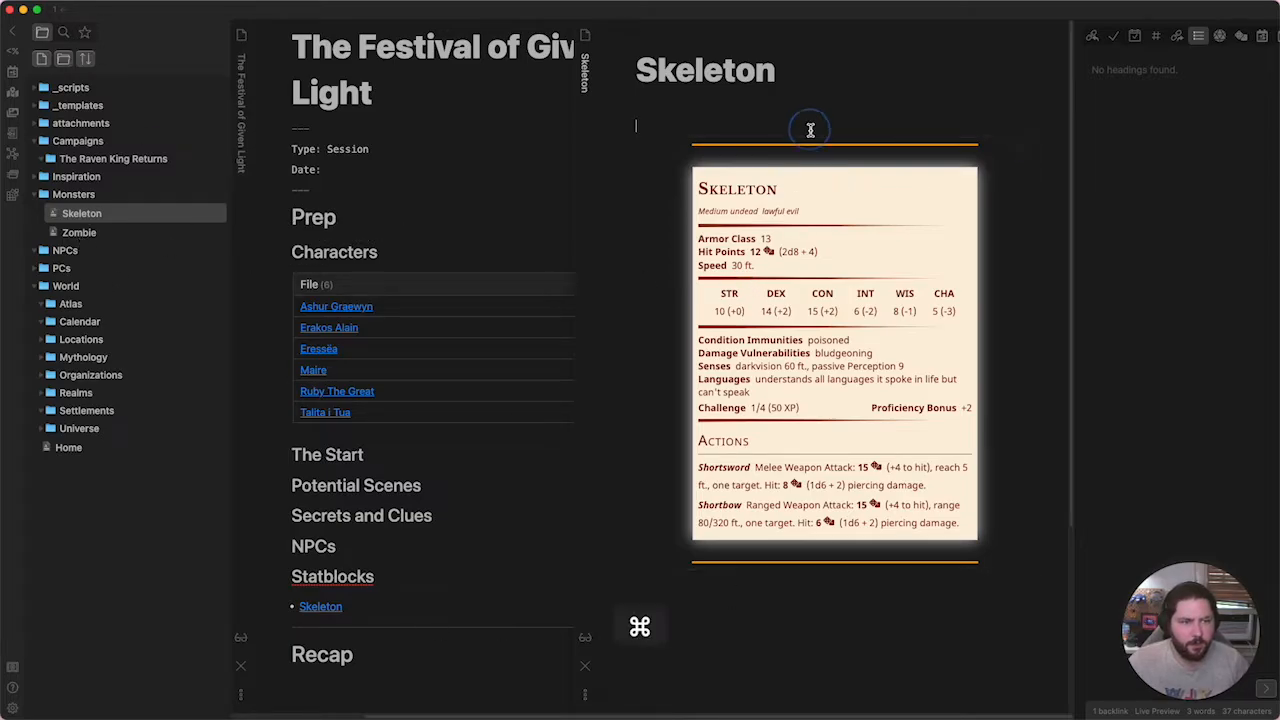
{"action": "key", "text": "super+w"}
{"action": "key", "text": "super+w"}
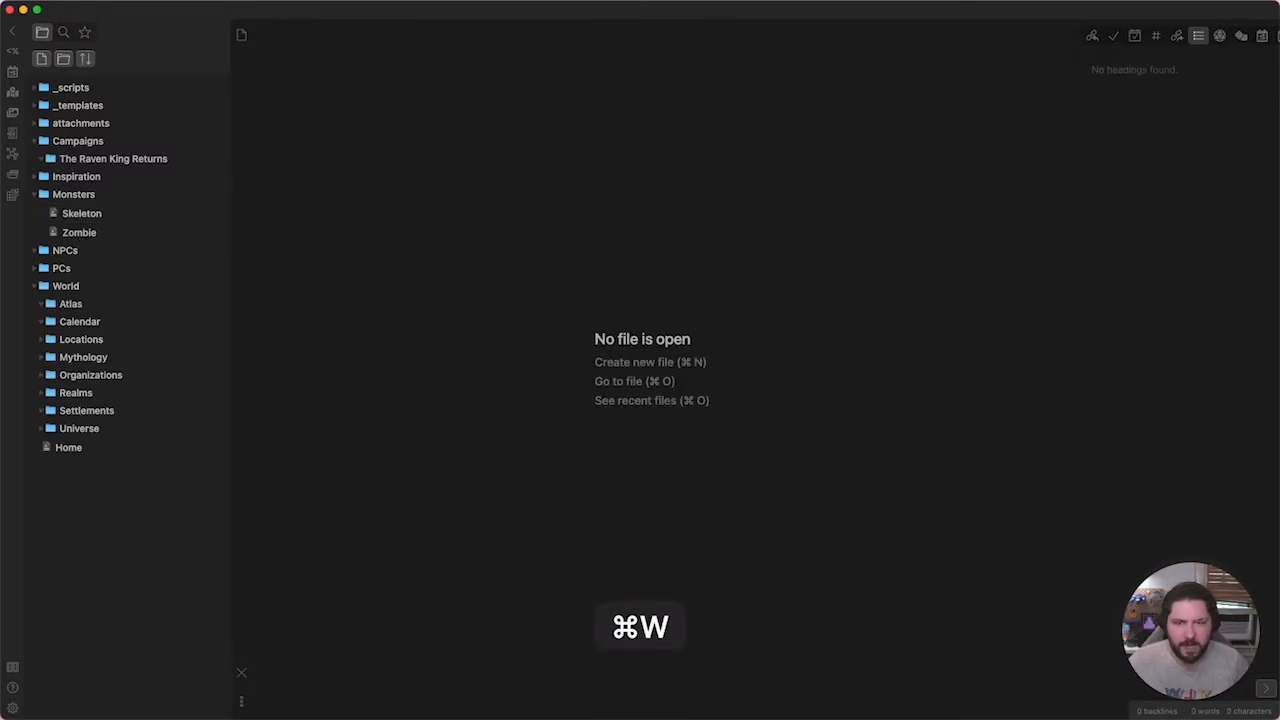
Collapse the Monsters folder and look over the table in the NPCs overview note.
{"action": "left_click", "coordinate": [80, 194]}
{"action": "left_click", "coordinate": [72, 214]}
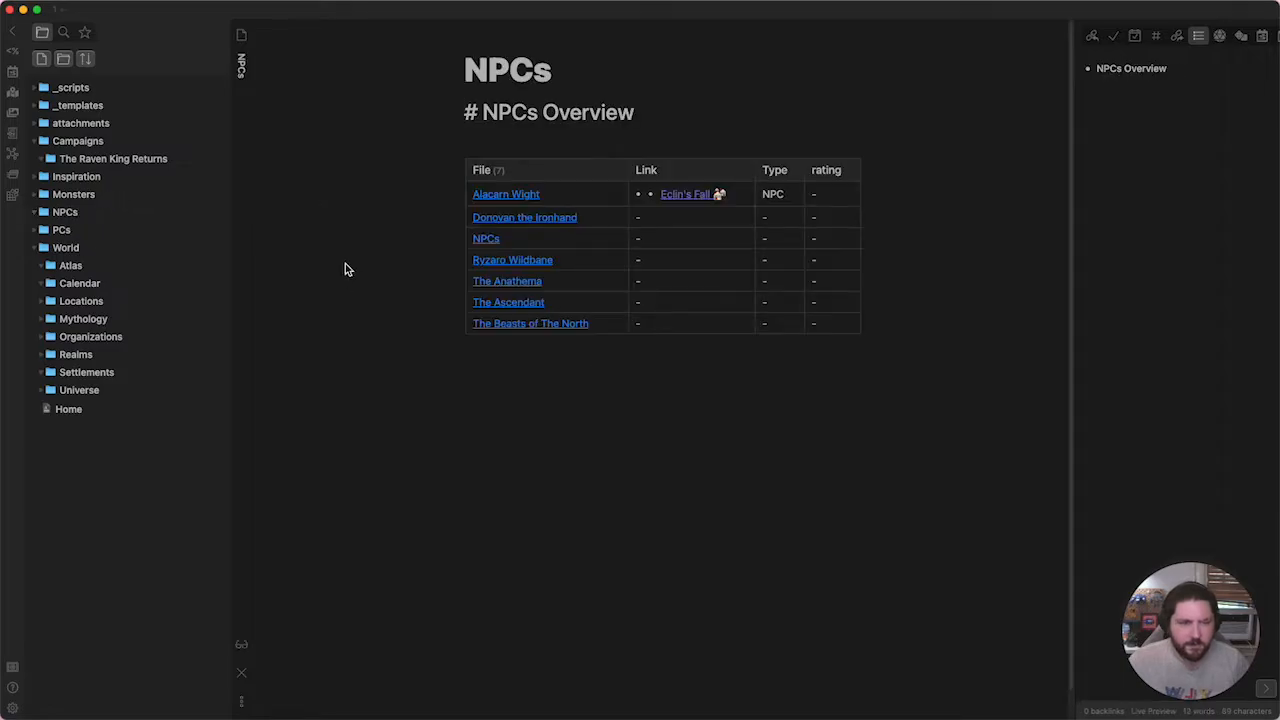
{"action": "left_click", "coordinate": [482, 140]}
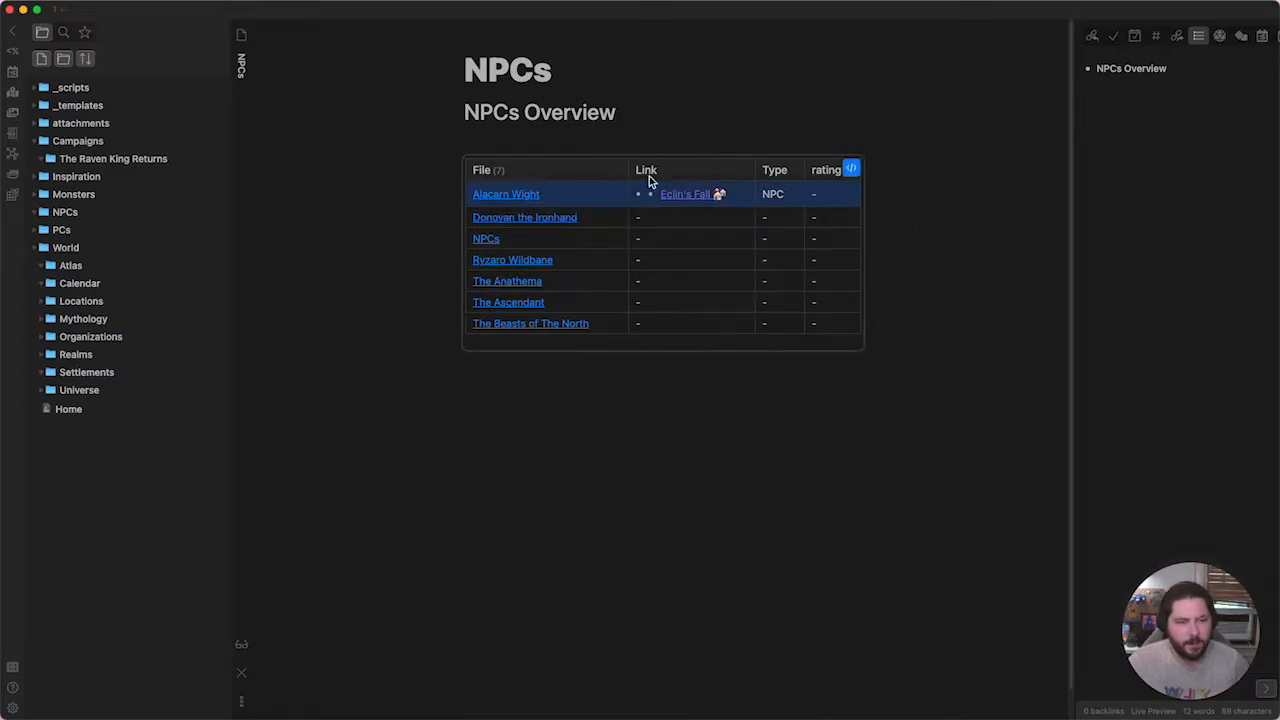
{"action": "mouse_move", "coordinate": [686, 198]}
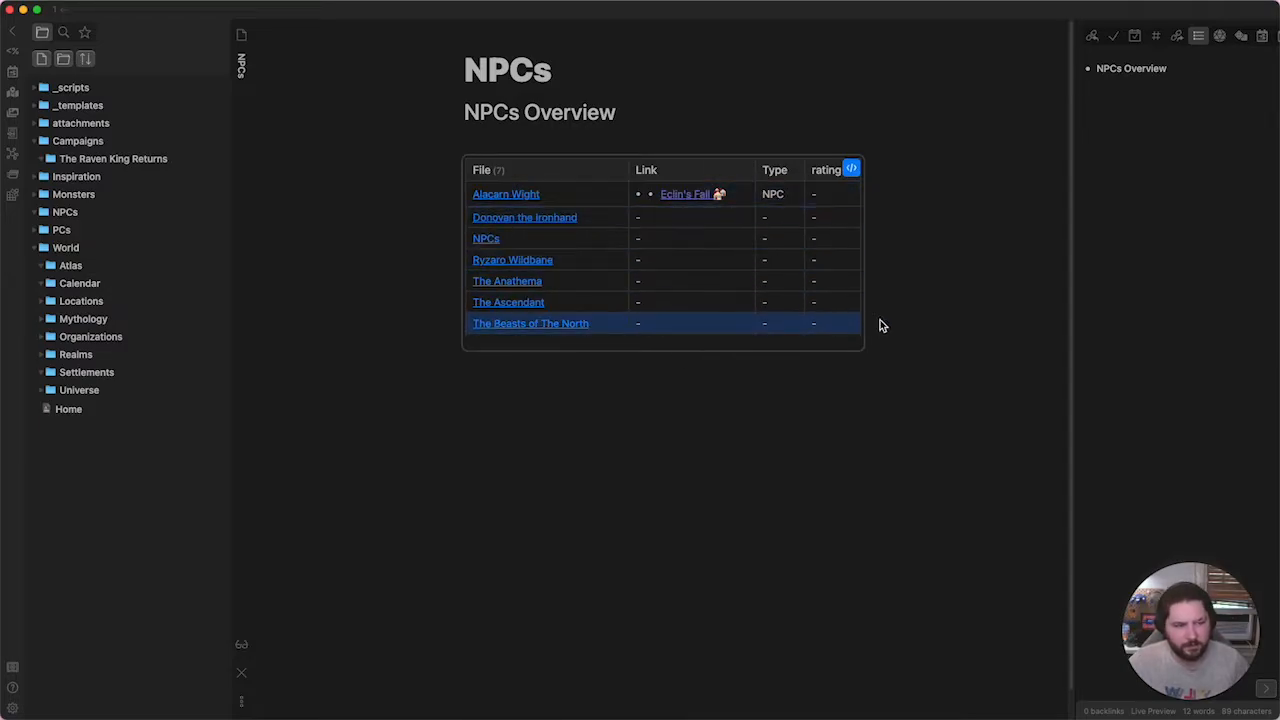
Remove the rating column from the Dataview query in the NPCs note.
{"action": "left_click", "coordinate": [851, 169]}
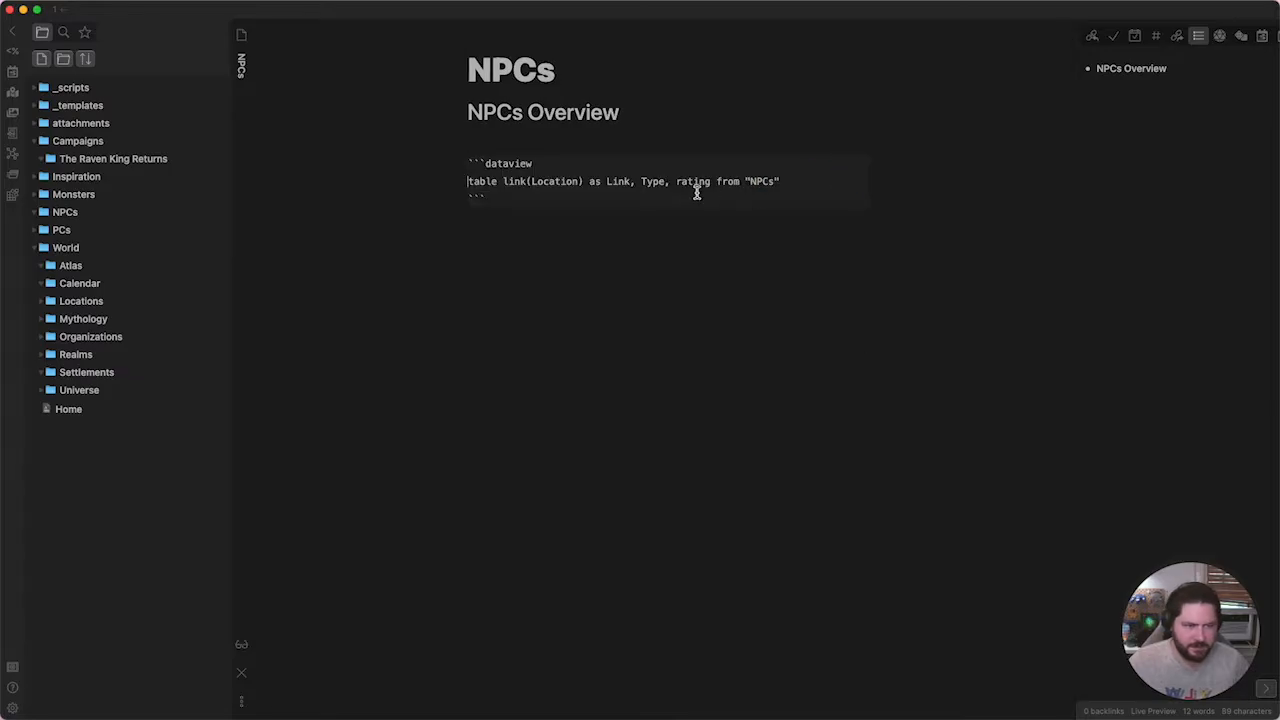
{"action": "double_click", "coordinate": [691, 181]}
{"action": "key", "text": "BackSpace"}
{"action": "key", "text": "BackSpace"}
{"action": "key", "text": "BackSpace"}
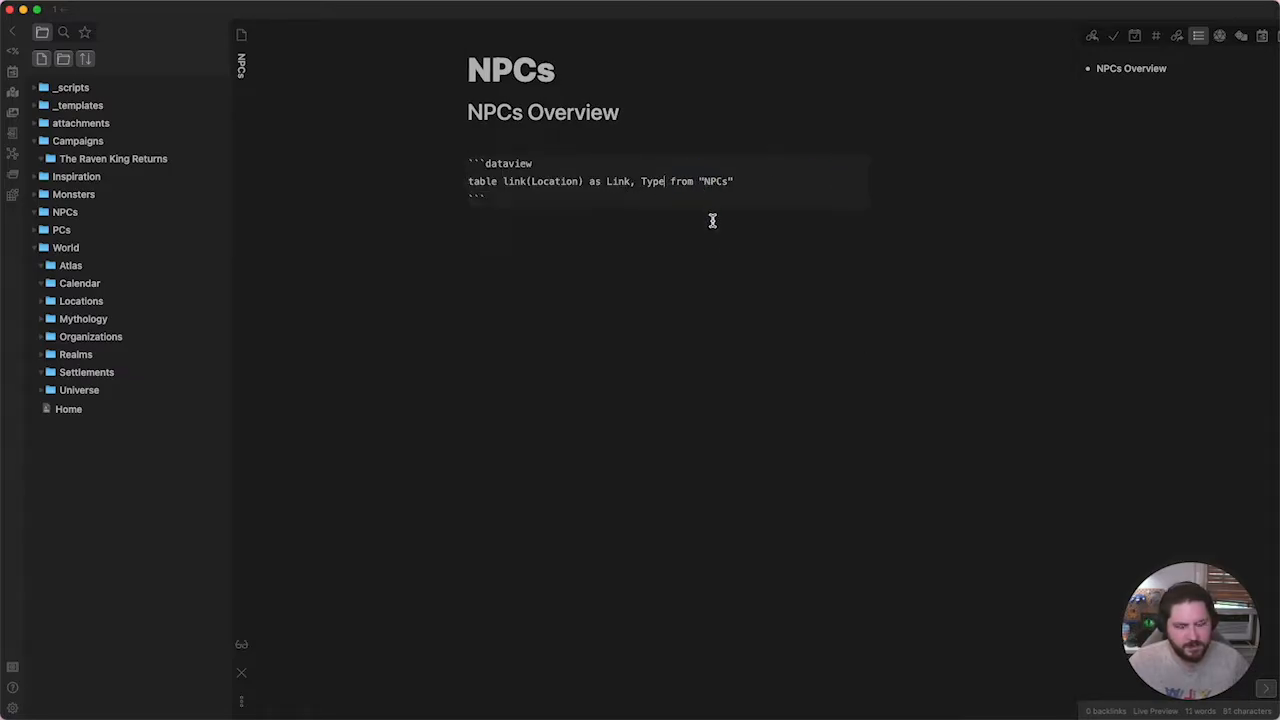
{"action": "left_click", "coordinate": [697, 262]}
{"action": "left_click", "coordinate": [850, 170]}
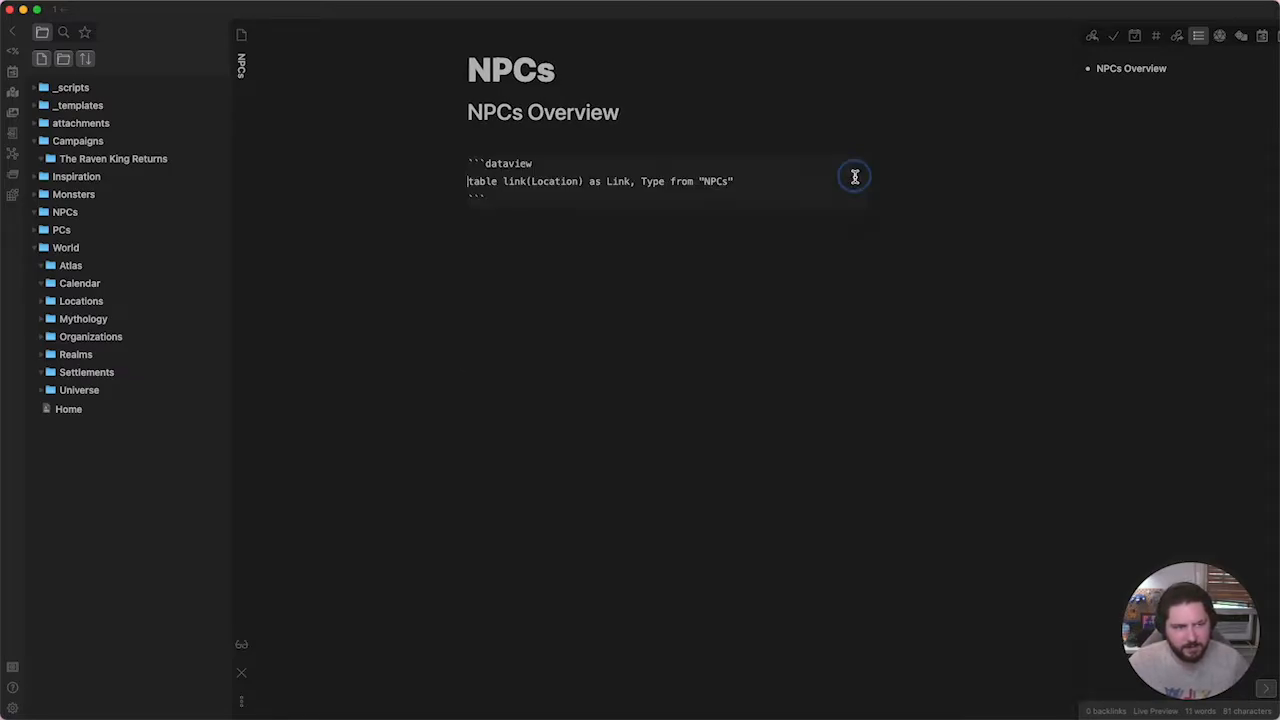
Rename the Link column to Location in the NPCs Dataview query and render the table.
{"action": "left_click", "coordinate": [629, 182]}
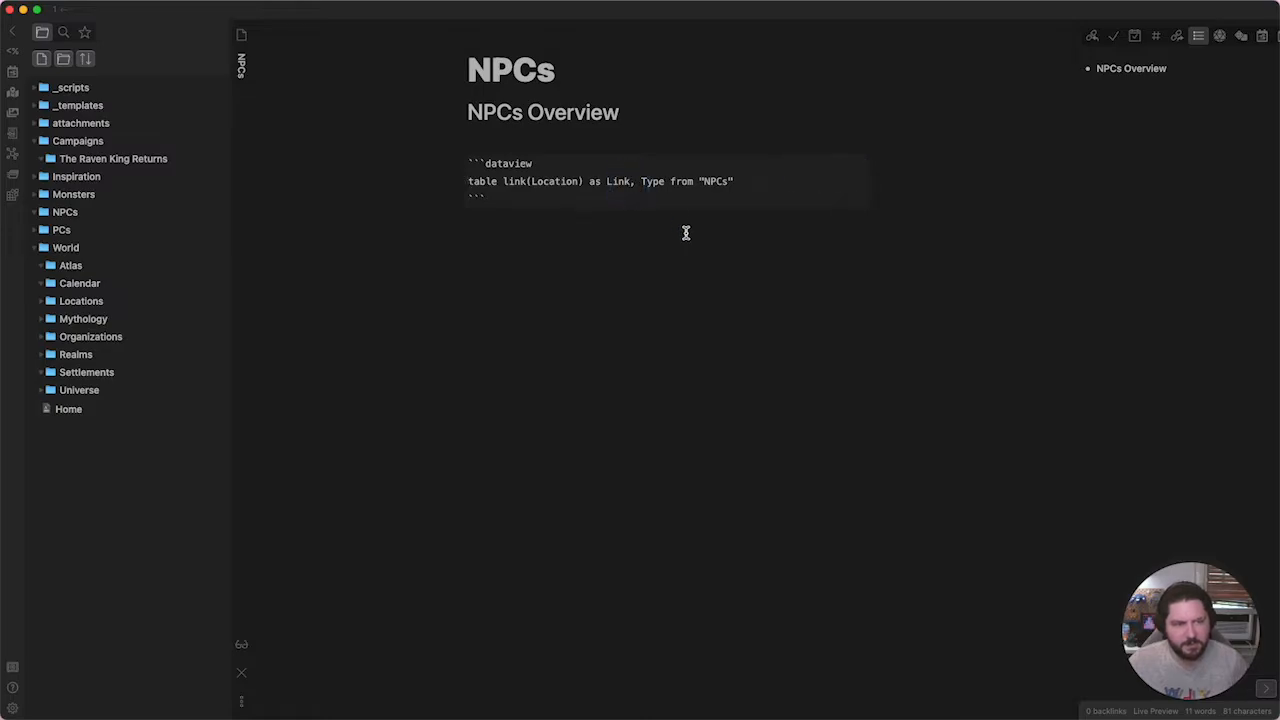
{"action": "key", "text": "BackSpace"}
{"action": "key", "text": "BackSpace"}
{"action": "key", "text": "BackSpace"}
{"action": "type", "text": "ocation"}
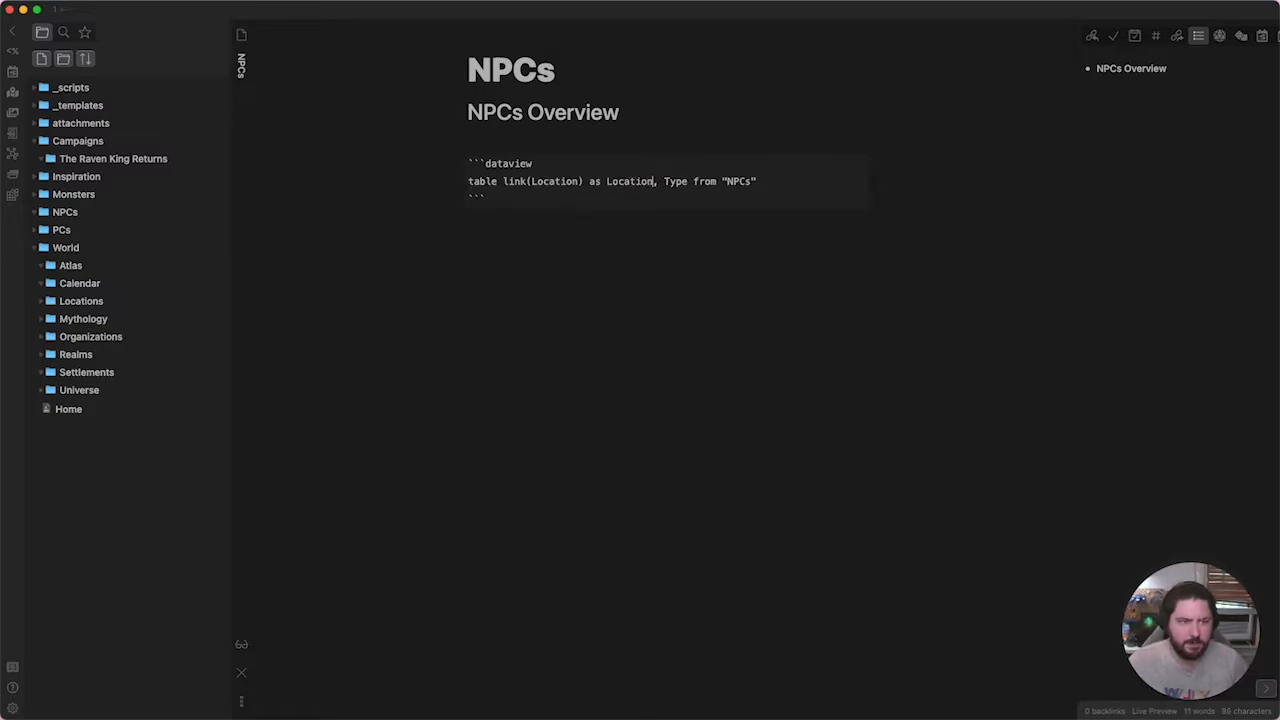
{"action": "left_click", "coordinate": [642, 372]}
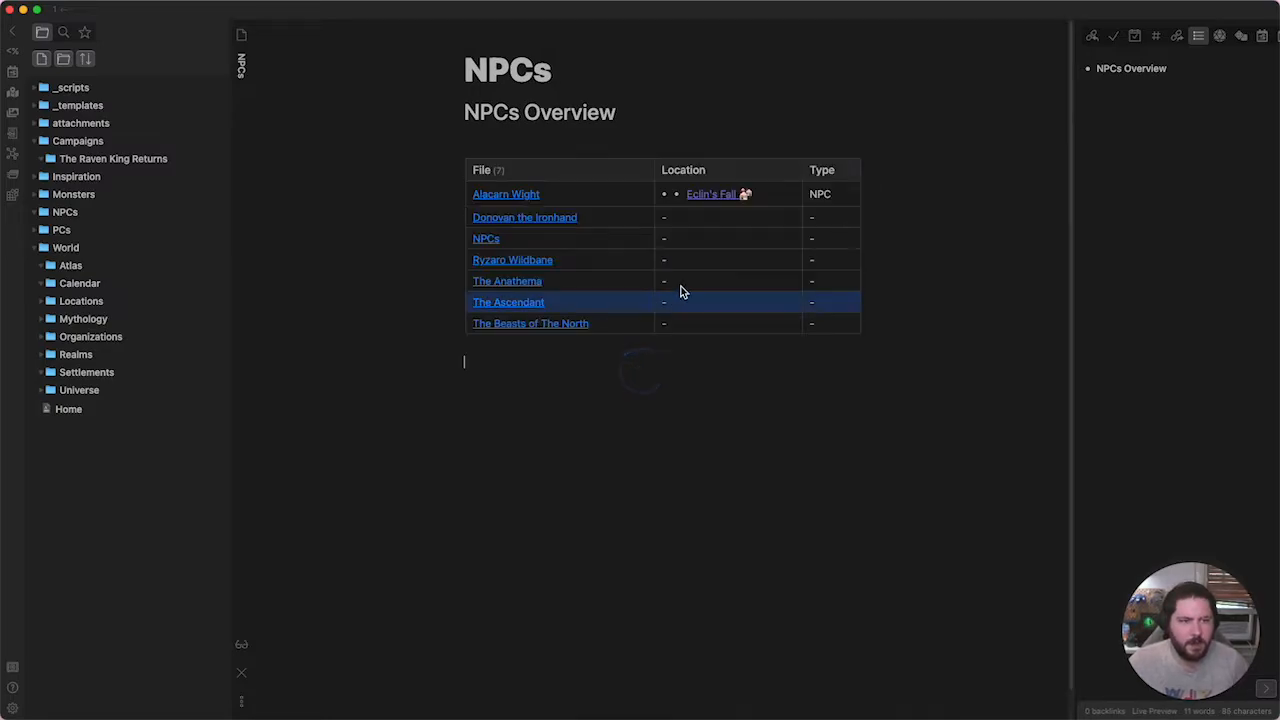
View the Eclin's Fall note linked in the NPCs table, collapse the World folder, and return to the NPCs note.
{"action": "left_click", "coordinate": [722, 195]}
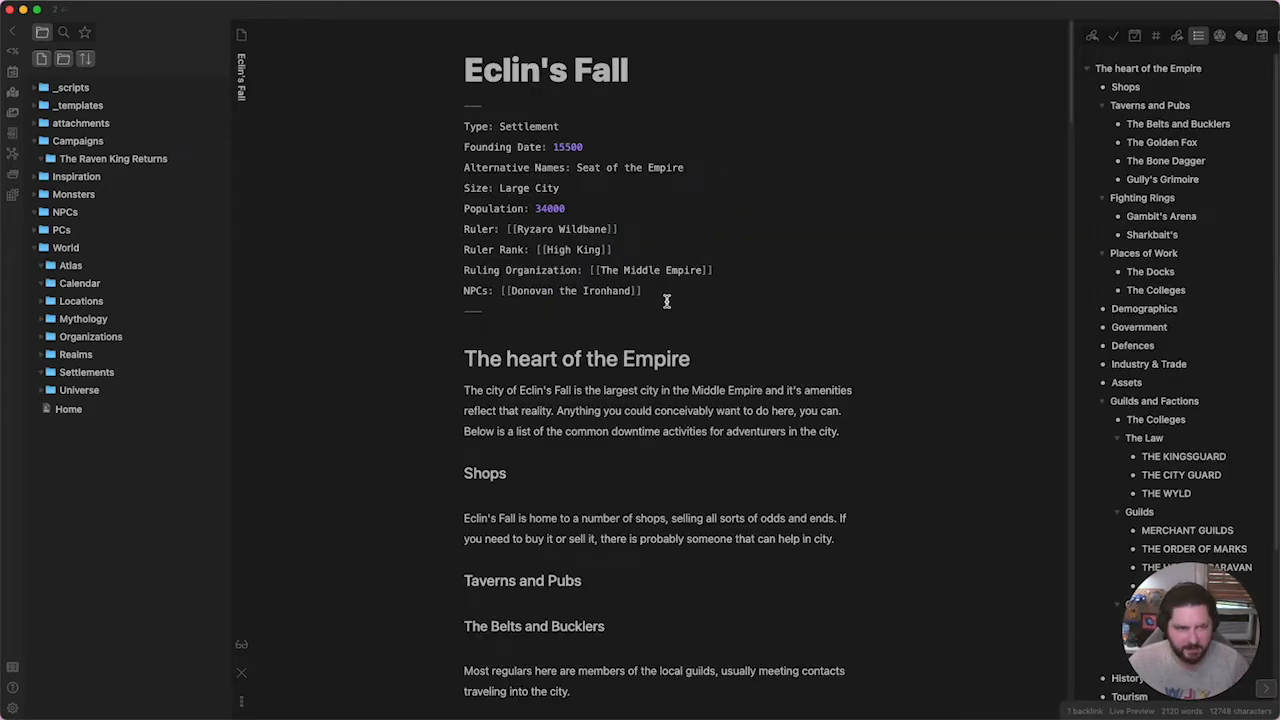
{"action": "key", "text": "super+bracketleft"}
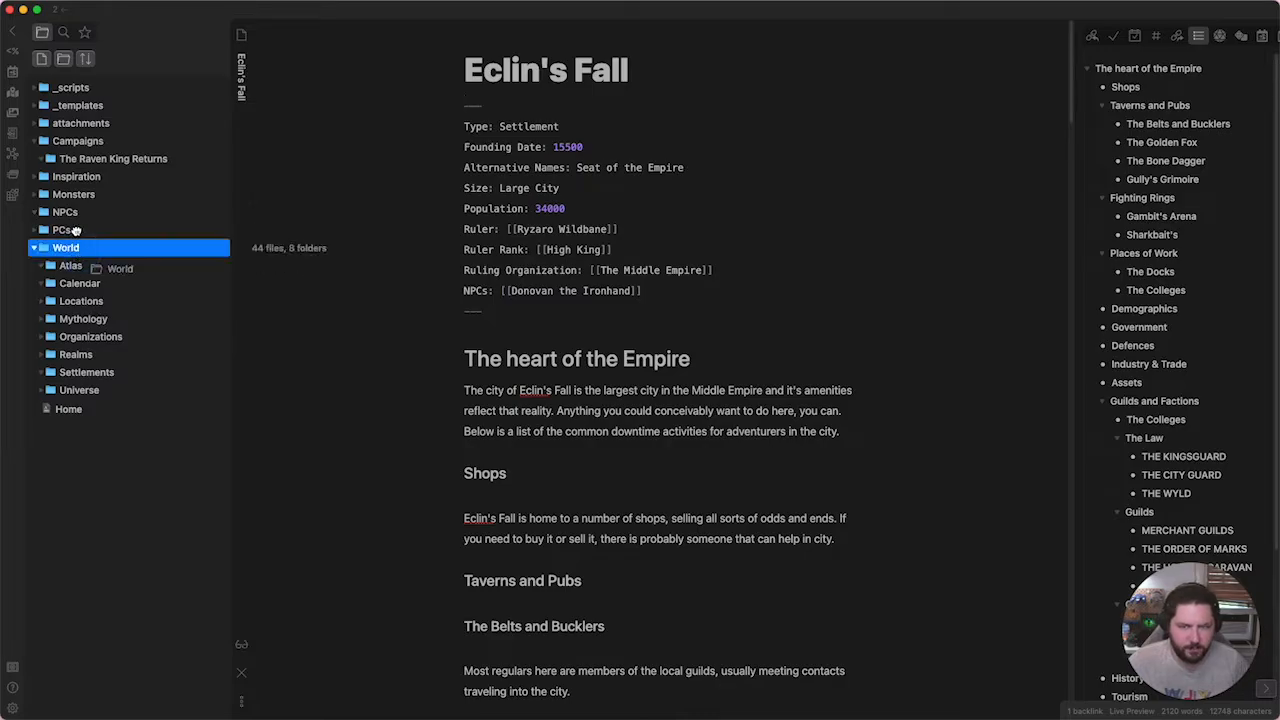
{"action": "left_click", "coordinate": [40, 248]}
{"action": "left_click", "coordinate": [64, 214]}
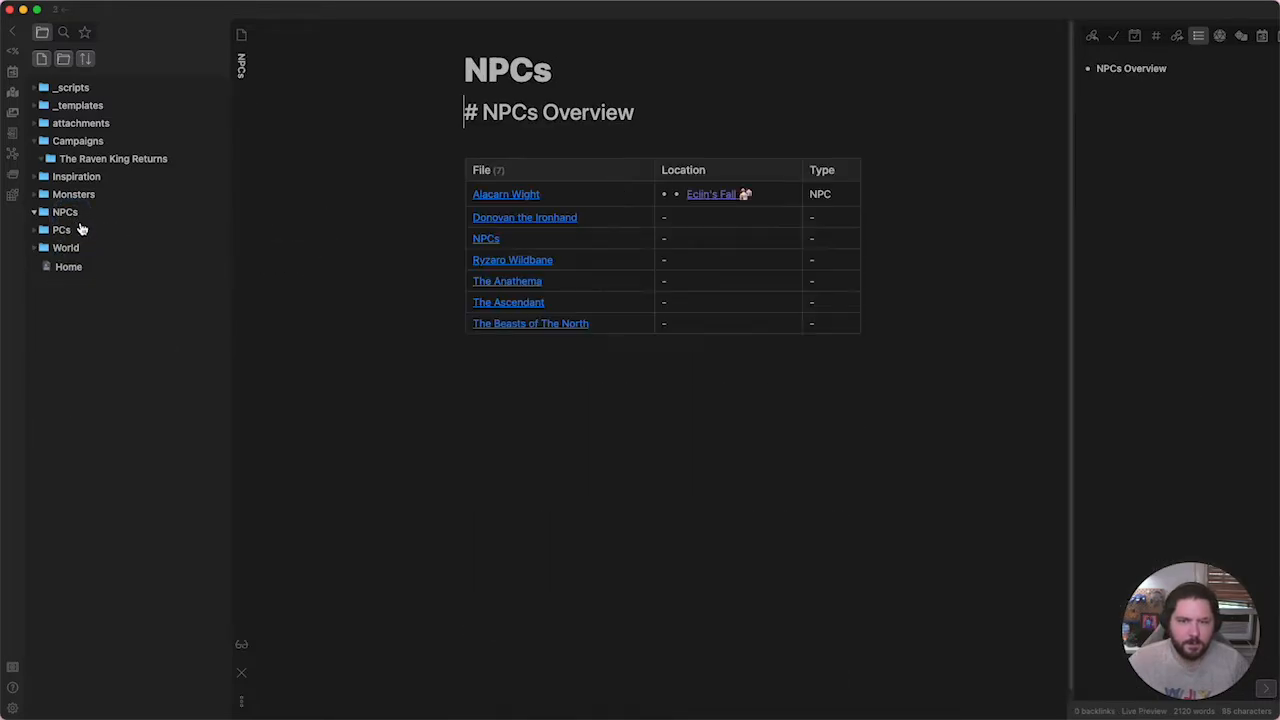
Expand the PCs folder, view the Ashur Graewyn note with its Campaign field, and collapse the folder again.
{"action": "left_click", "coordinate": [61, 230]}
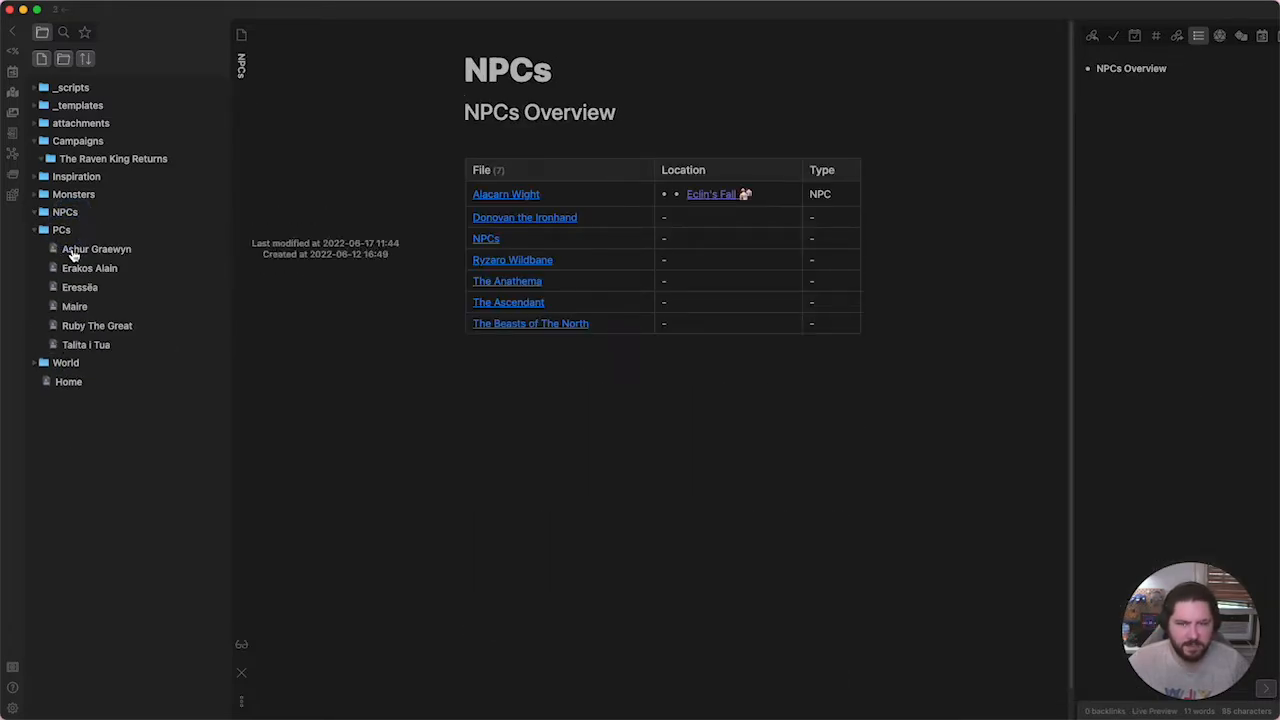
{"action": "left_click", "coordinate": [74, 250]}
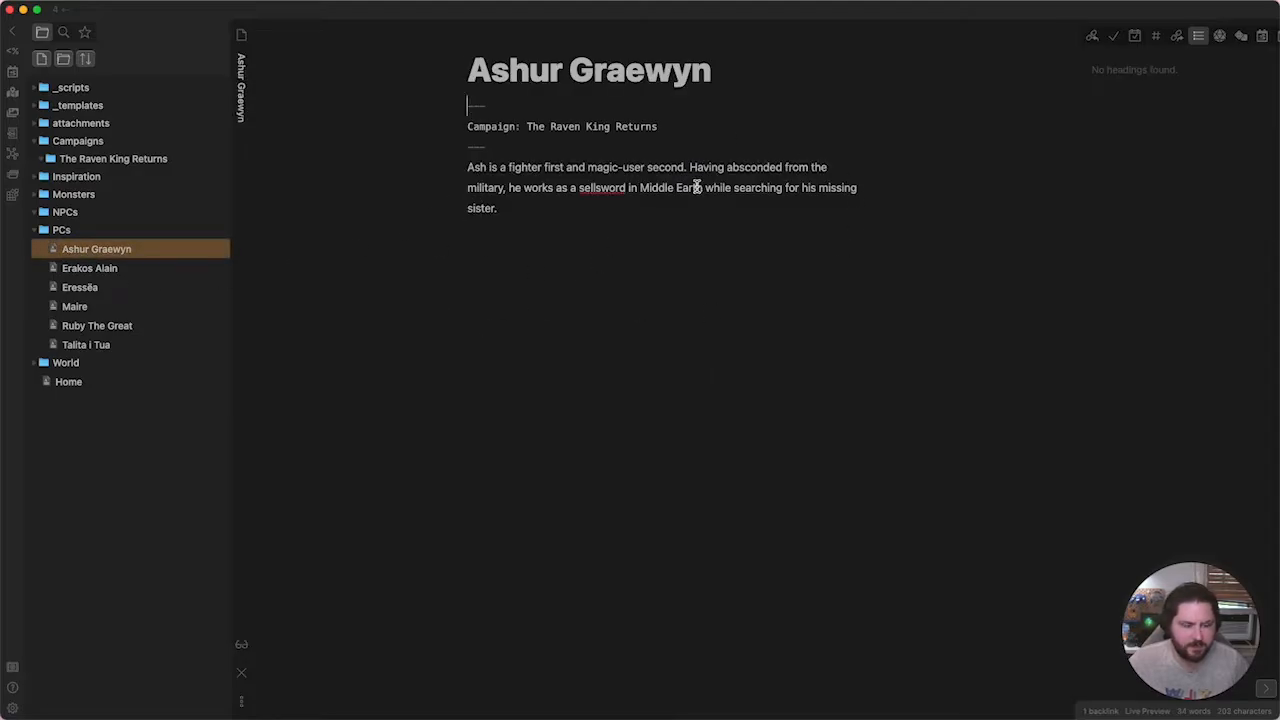
{"action": "left_click", "coordinate": [591, 217]}
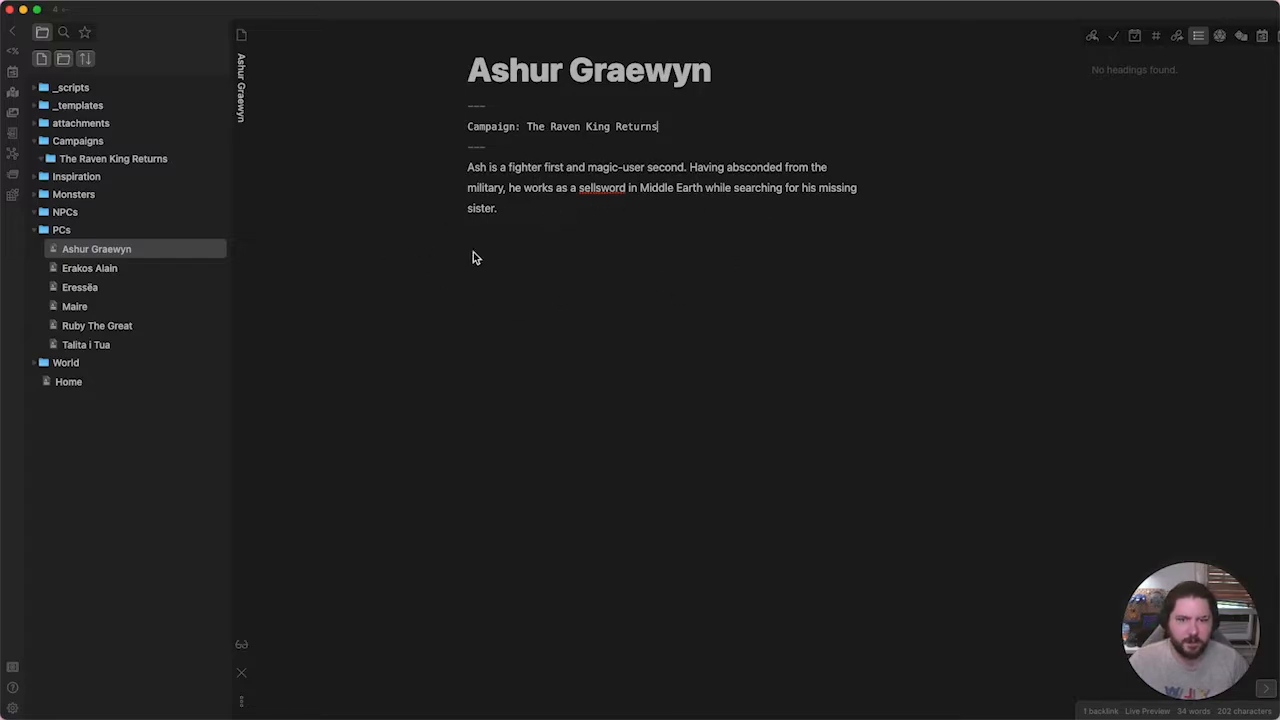
{"action": "left_click", "coordinate": [42, 230]}
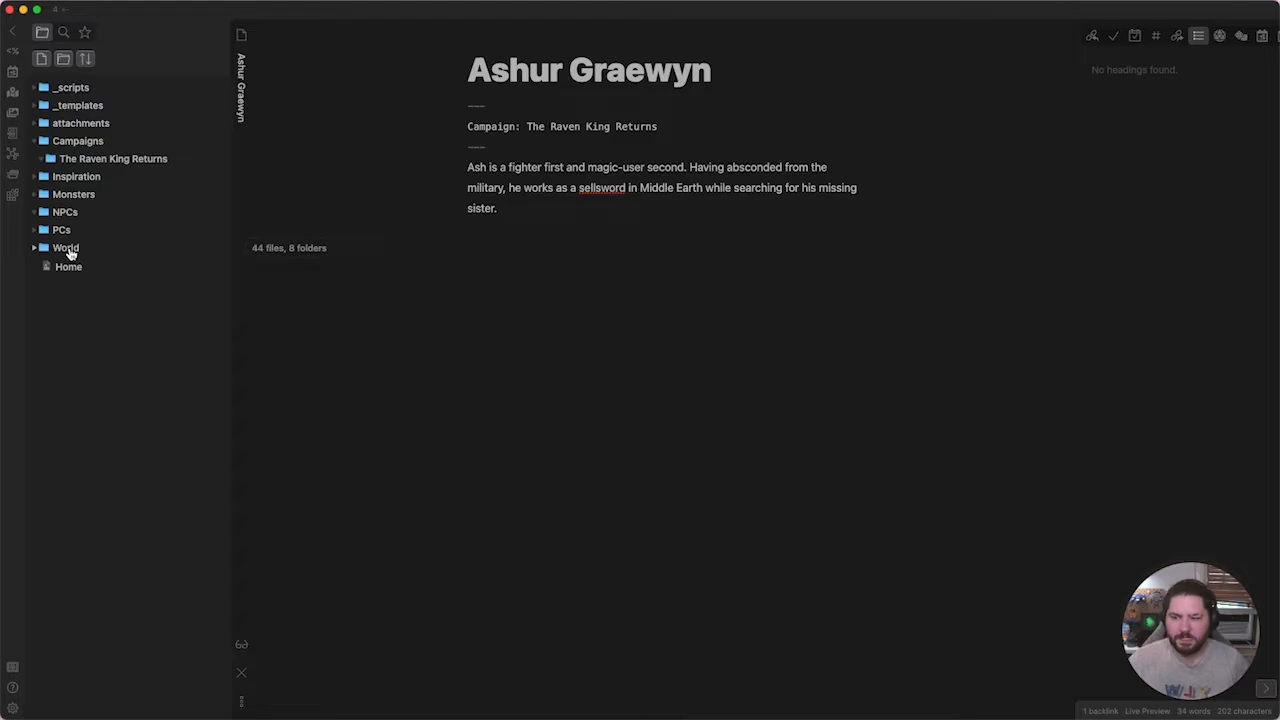
Expand the World folder and go through its Atlas overview to the Races of Caerwyn note to view its links.
{"action": "left_click", "coordinate": [66, 248]}
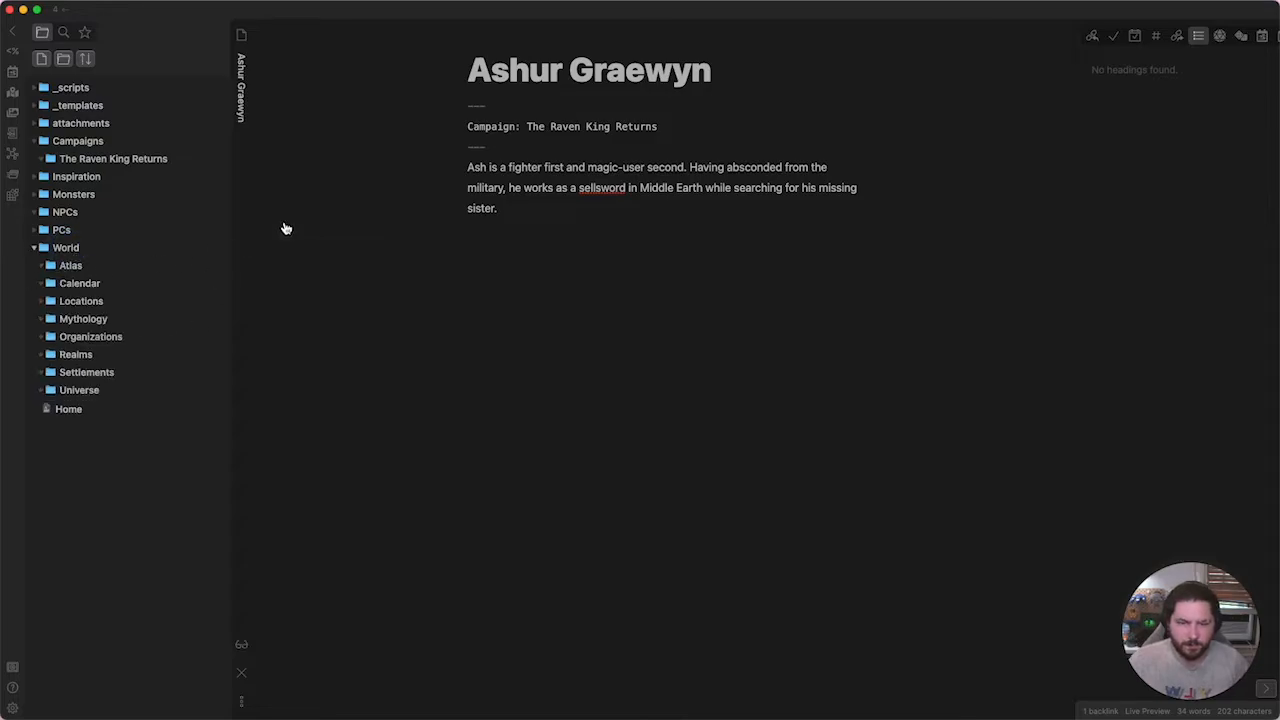
{"action": "left_click", "coordinate": [64, 268]}
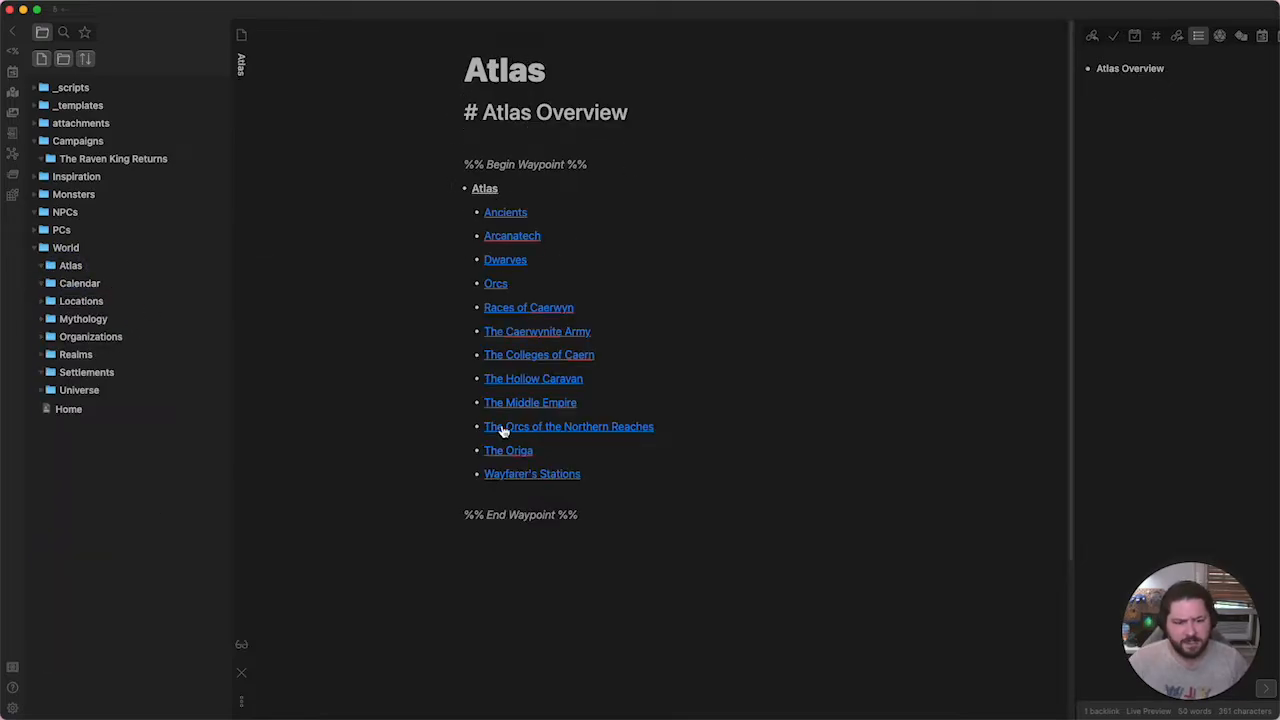
{"action": "left_click", "coordinate": [518, 311]}
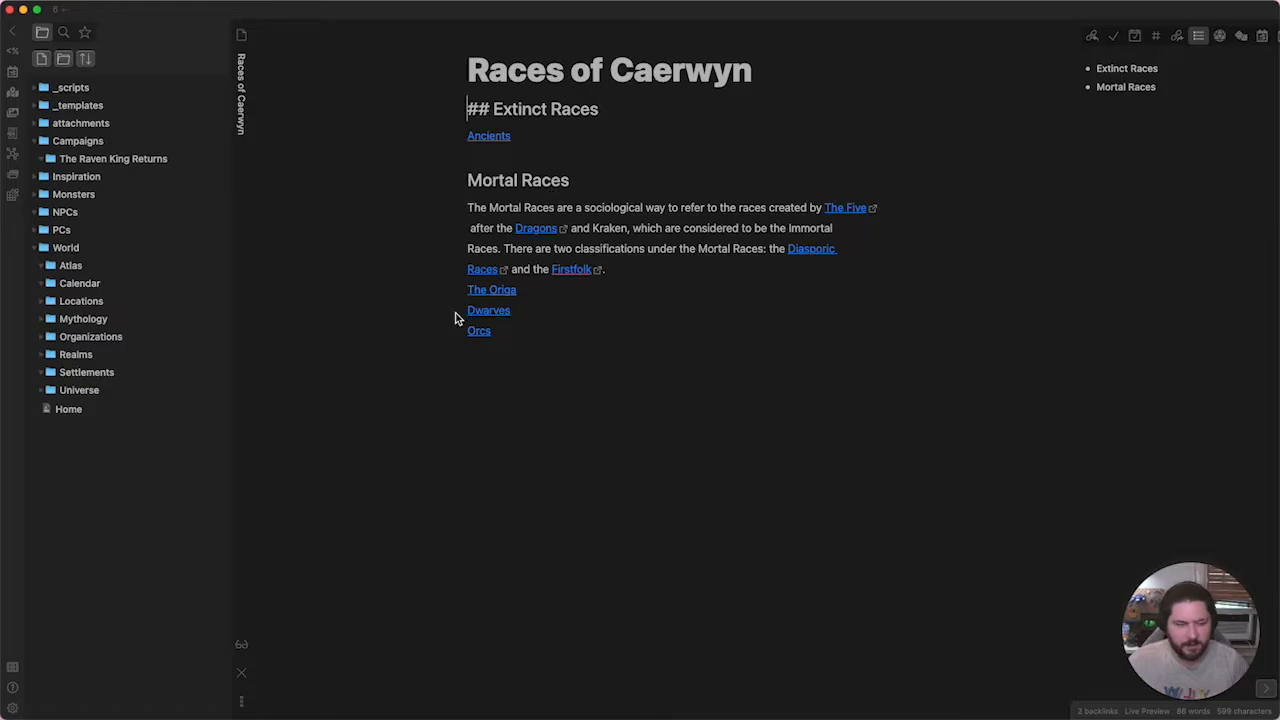
{"action": "left_click", "coordinate": [690, 272]}
{"action": "key", "text": "Left"}
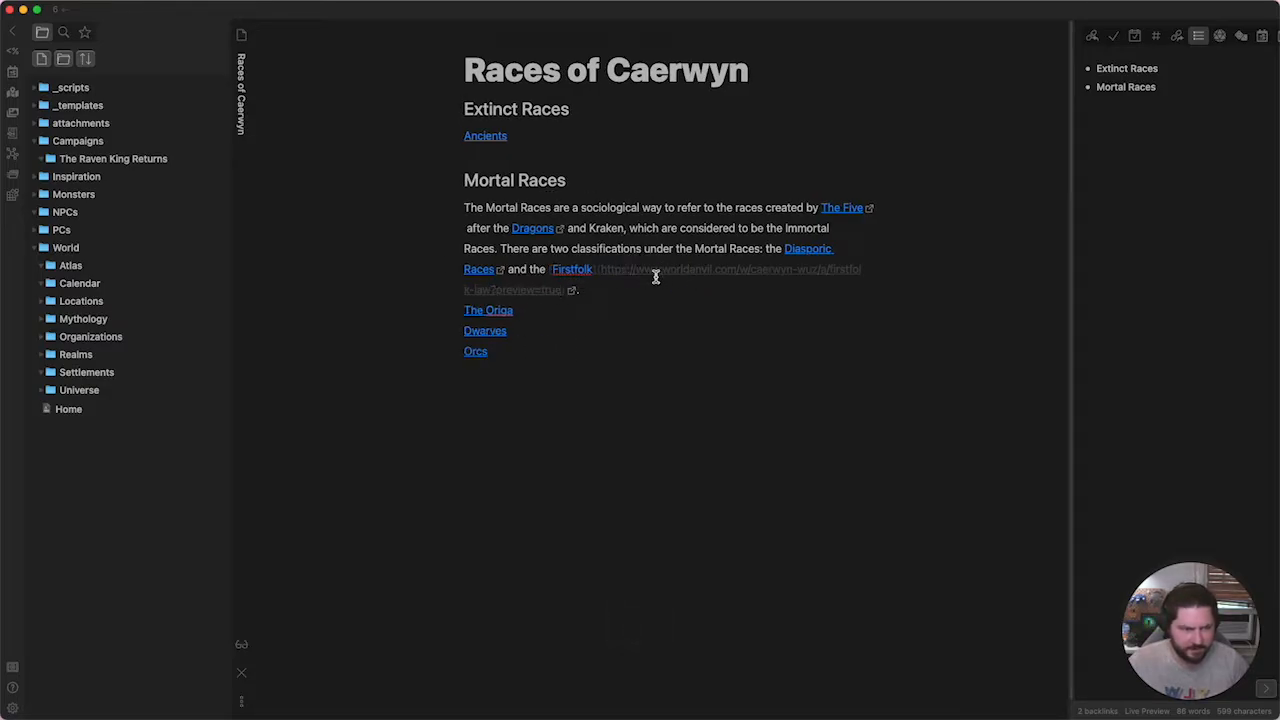
{"action": "left_click", "coordinate": [667, 475]}
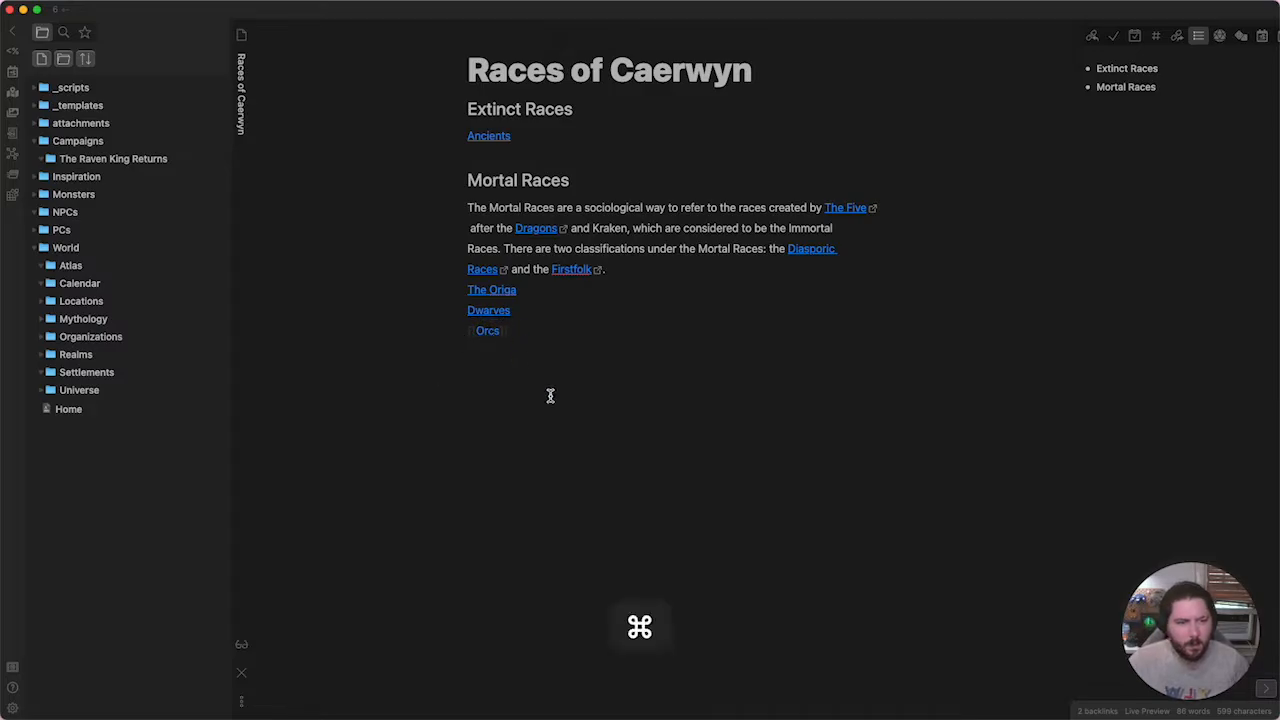
Open the Orcs link from Races of Caerwyn in a new pane and read through the note.
{"action": "left_click", "coordinate": [586, 436]}
{"action": "left_click", "coordinate": [490, 330], "text": "super"}
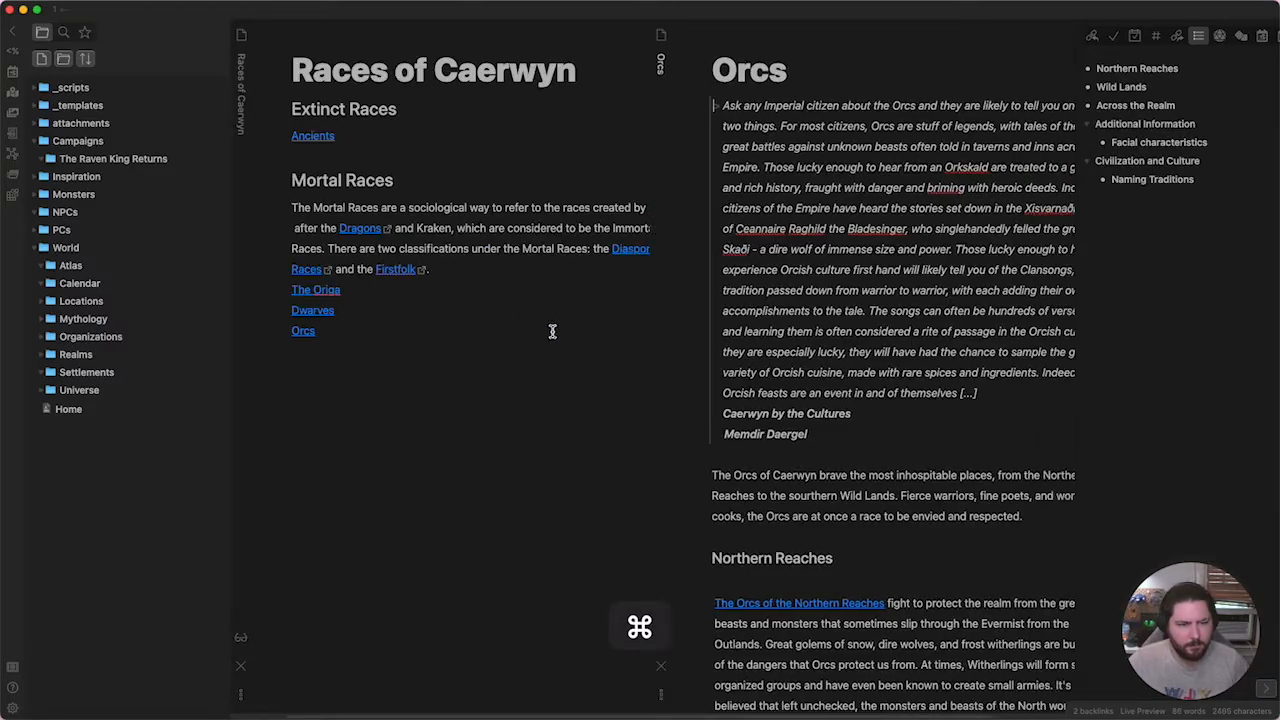
{"action": "scroll", "coordinate": [823, 355], "scroll_direction": "down", "scroll_amount": 6}
{"action": "scroll", "coordinate": [823, 355], "scroll_direction": "down", "scroll_amount": 10}
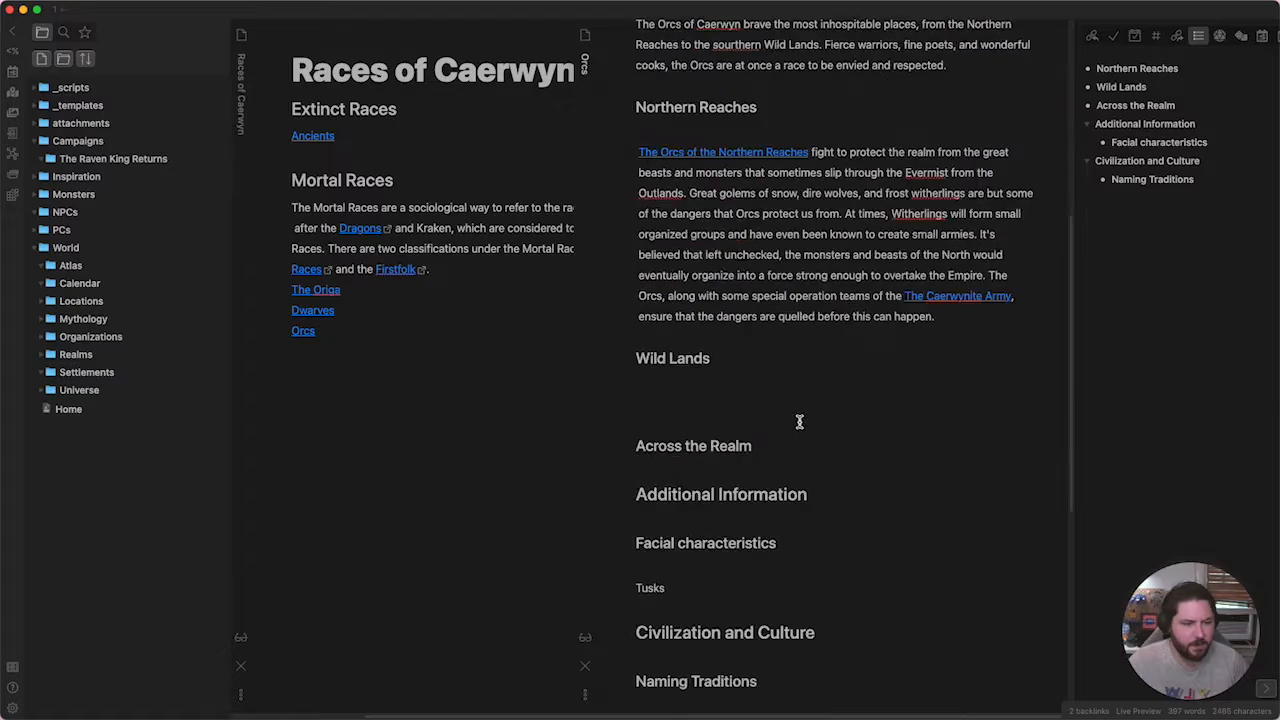
{"action": "scroll", "coordinate": [760, 474], "scroll_direction": "up", "scroll_amount": 4}
{"action": "scroll", "coordinate": [790, 458], "scroll_direction": "up", "scroll_amount": 2}
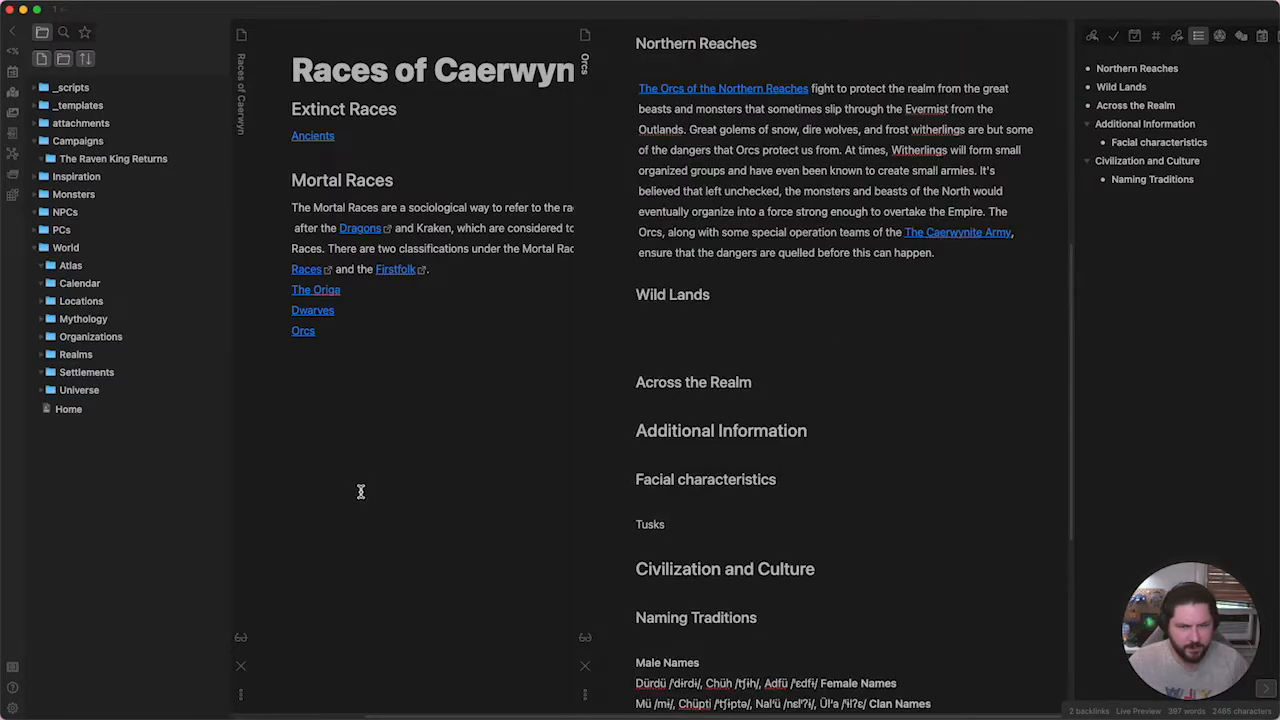
View the Universe overview and the Settlements overview in the Races of Caerwyn pane, including the Dataview query behind the Settlements table.
{"action": "left_click", "coordinate": [360, 489]}
{"action": "left_click", "coordinate": [80, 390]}
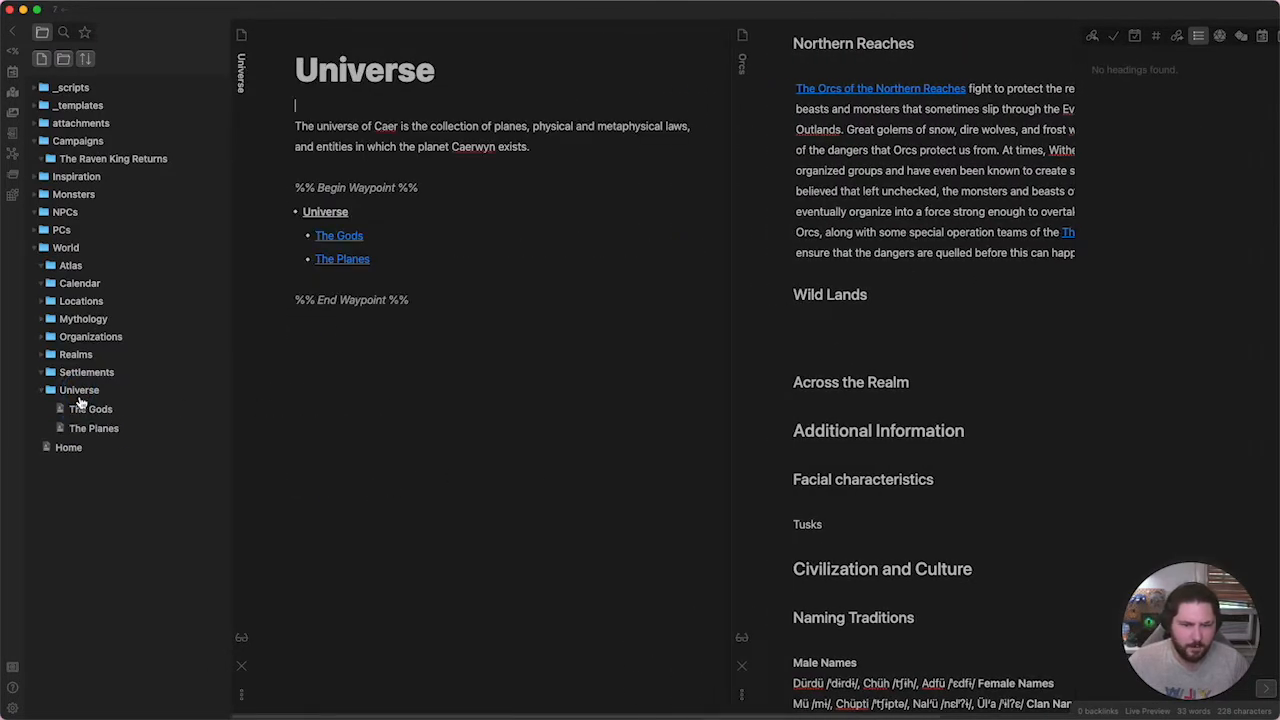
{"action": "left_click", "coordinate": [60, 390]}
{"action": "left_click", "coordinate": [80, 372]}
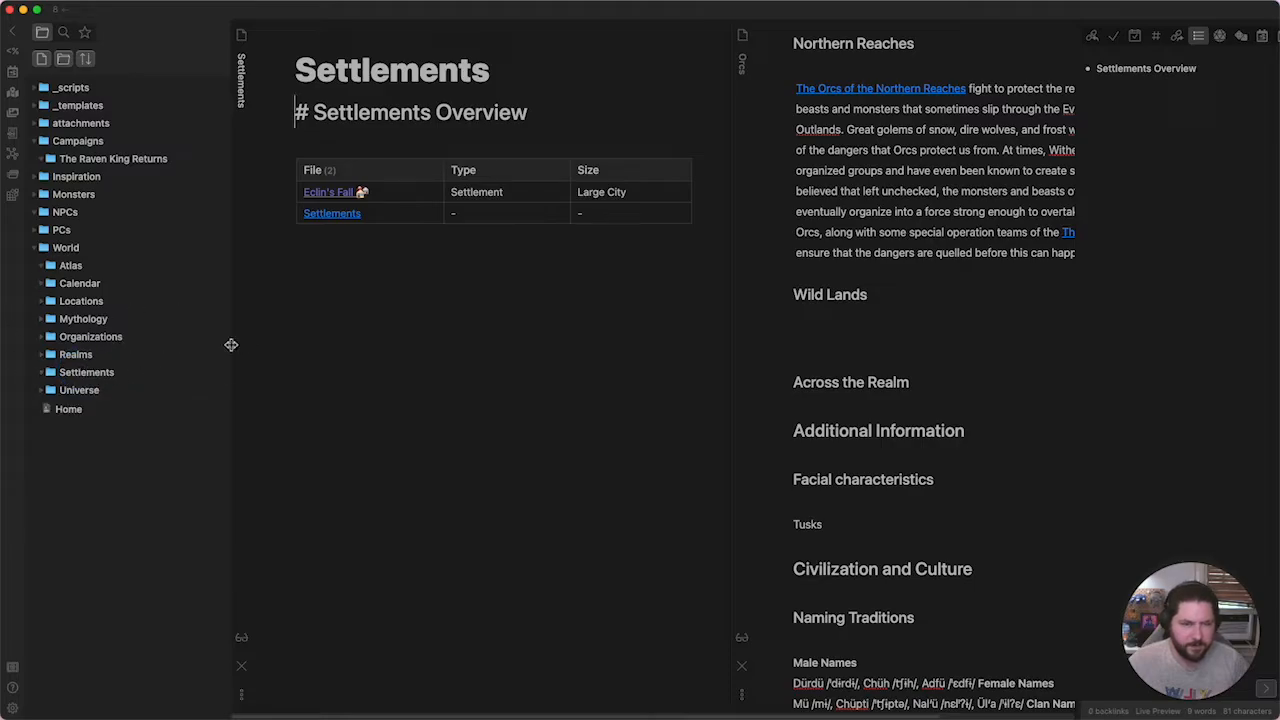
{"action": "left_click", "coordinate": [342, 276]}
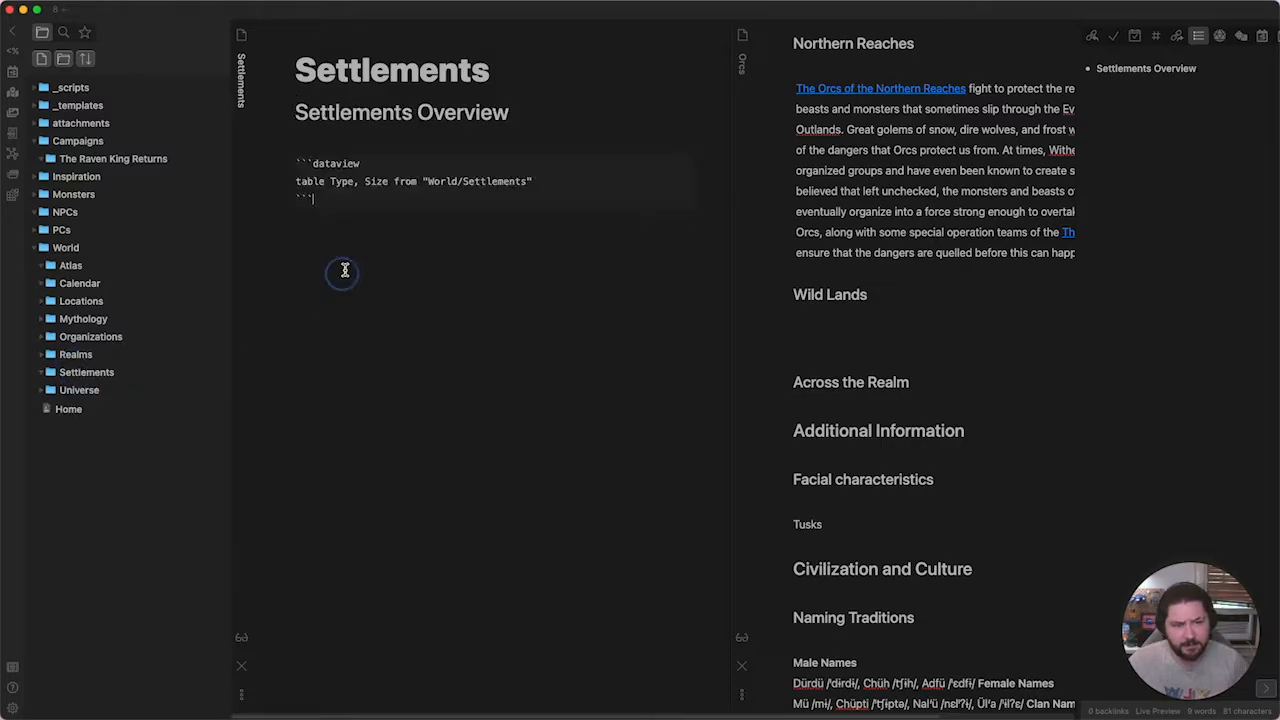
{"action": "left_click", "coordinate": [434, 145]}
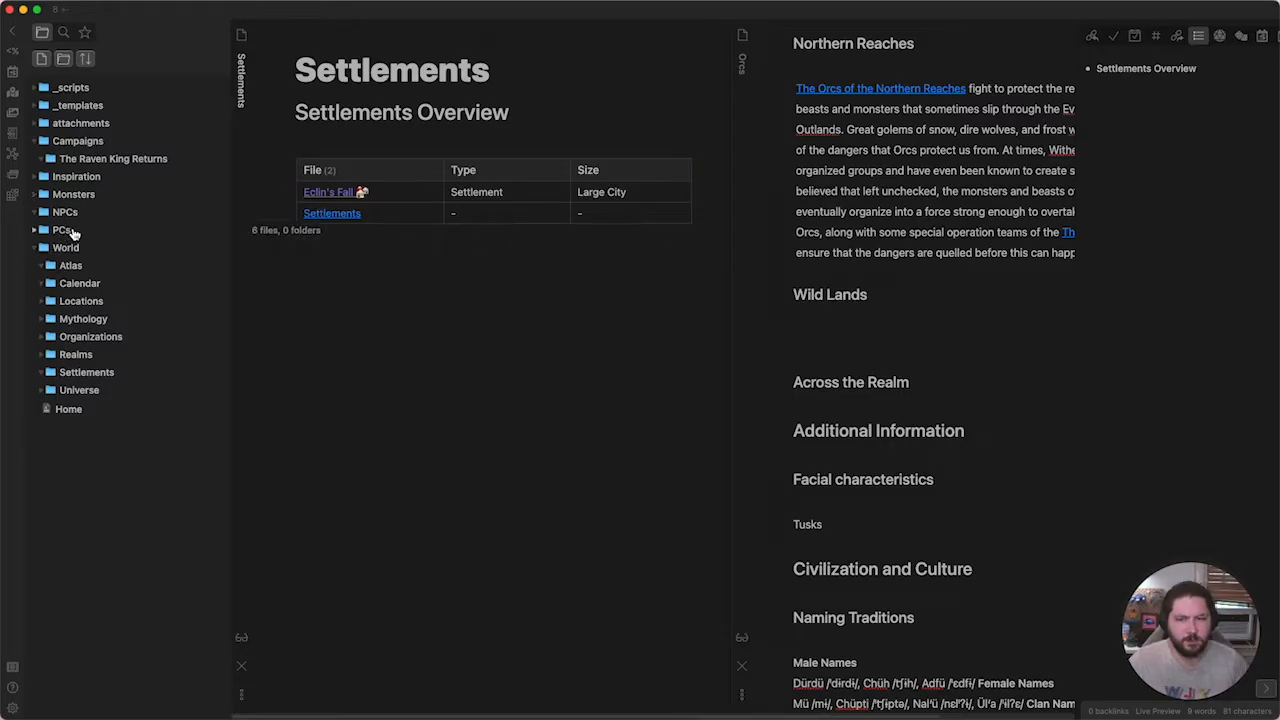
View the Atlas and Calendar overview notes and close the Orcs pane.
{"action": "left_click", "coordinate": [70, 265]}
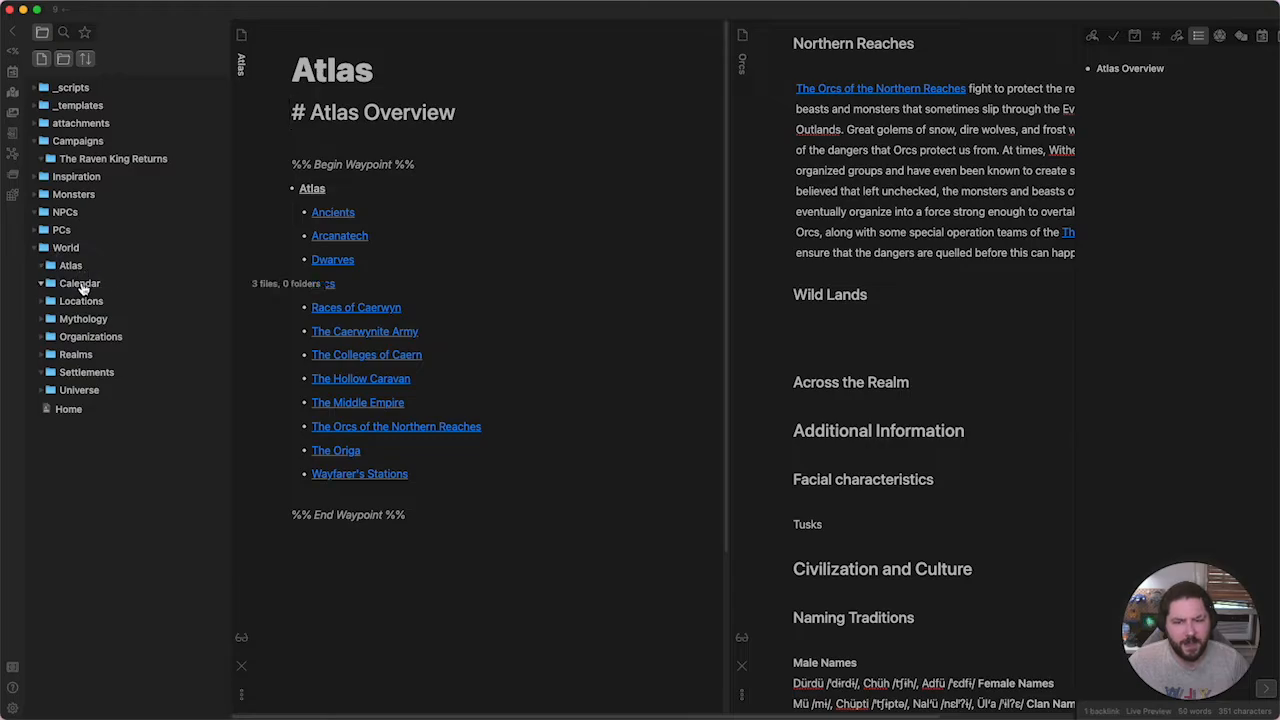
{"action": "left_click", "coordinate": [80, 284]}
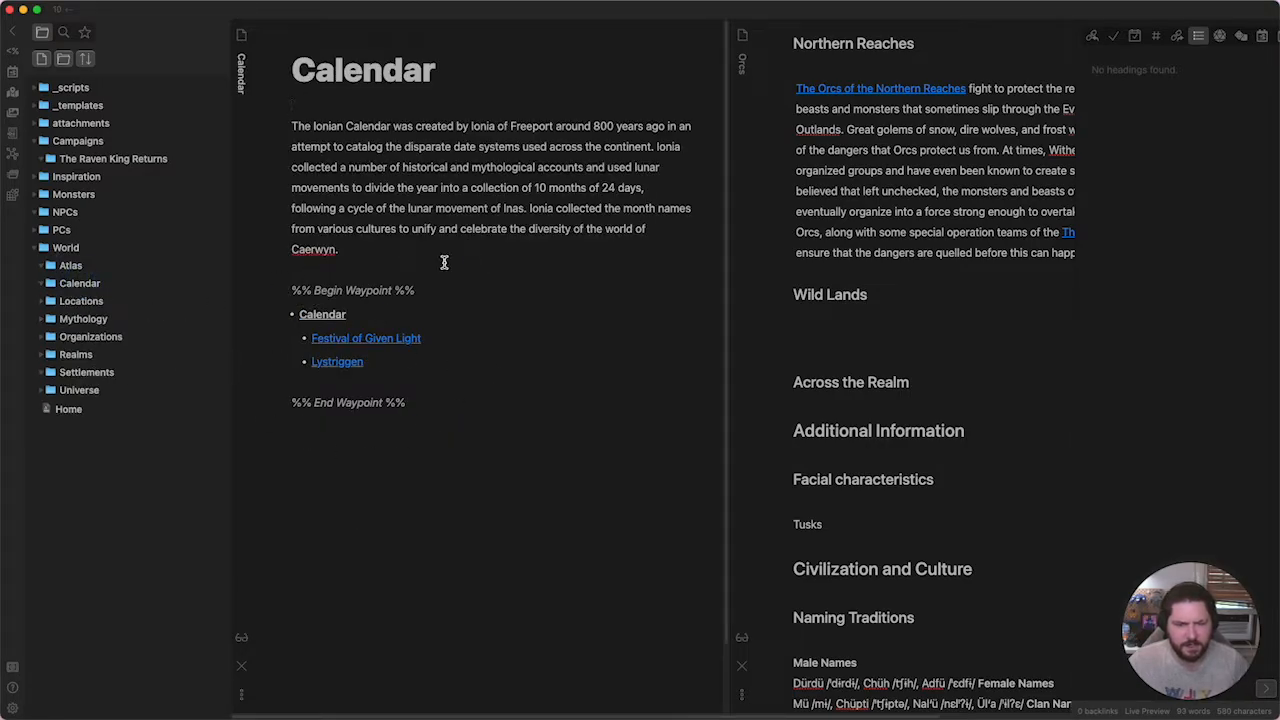
{"action": "key", "text": "super+w"}
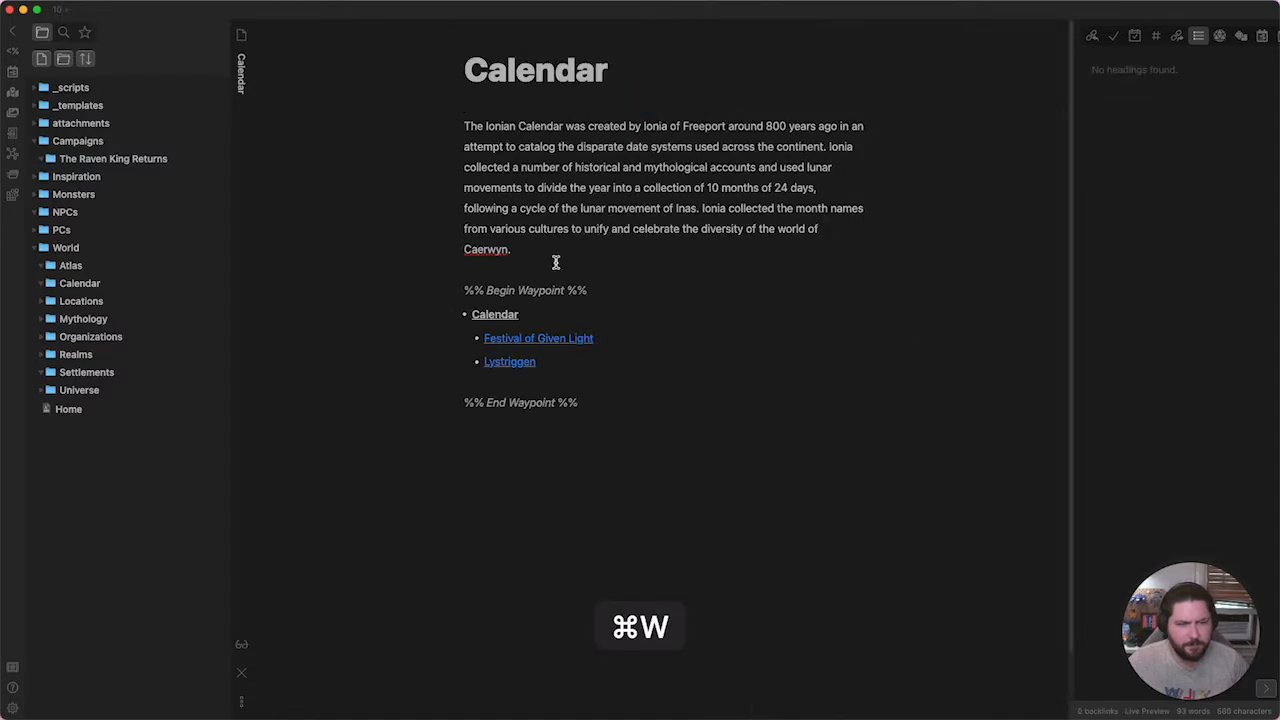
{"action": "left_click", "coordinate": [544, 246]}
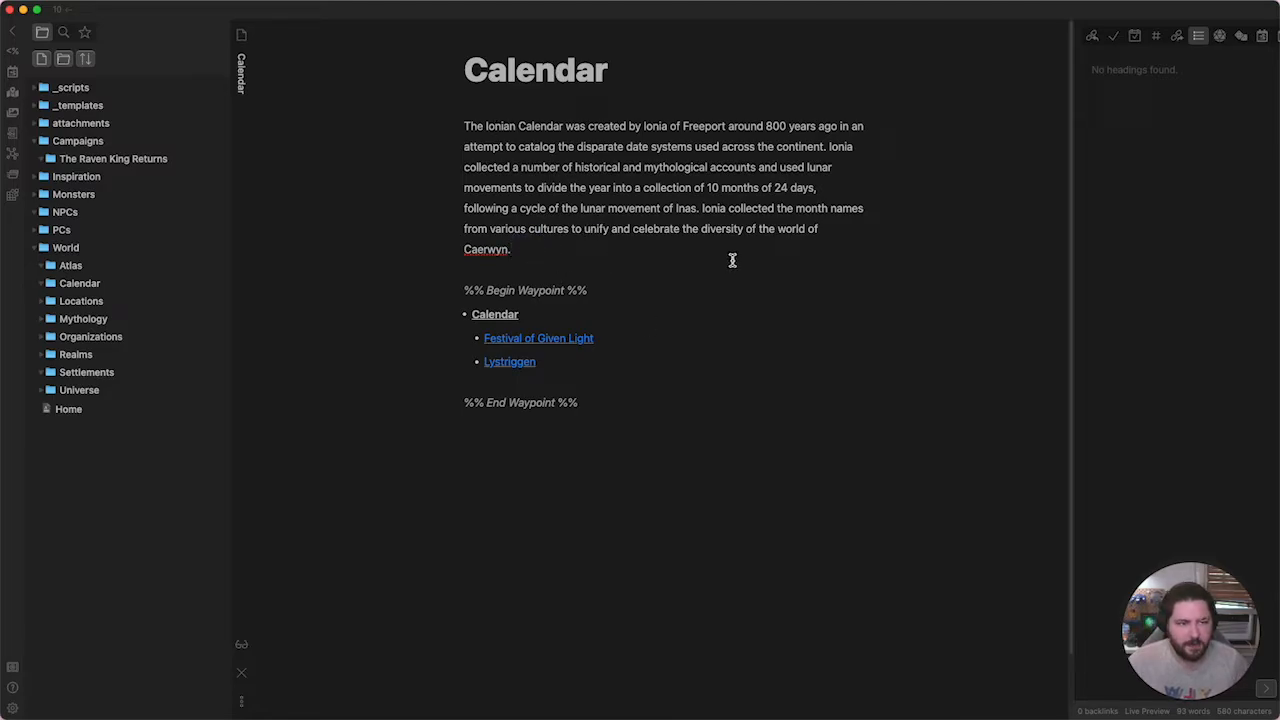
Open the large Fantasy Calendar view through its command.
{"action": "key", "text": "super+p"}
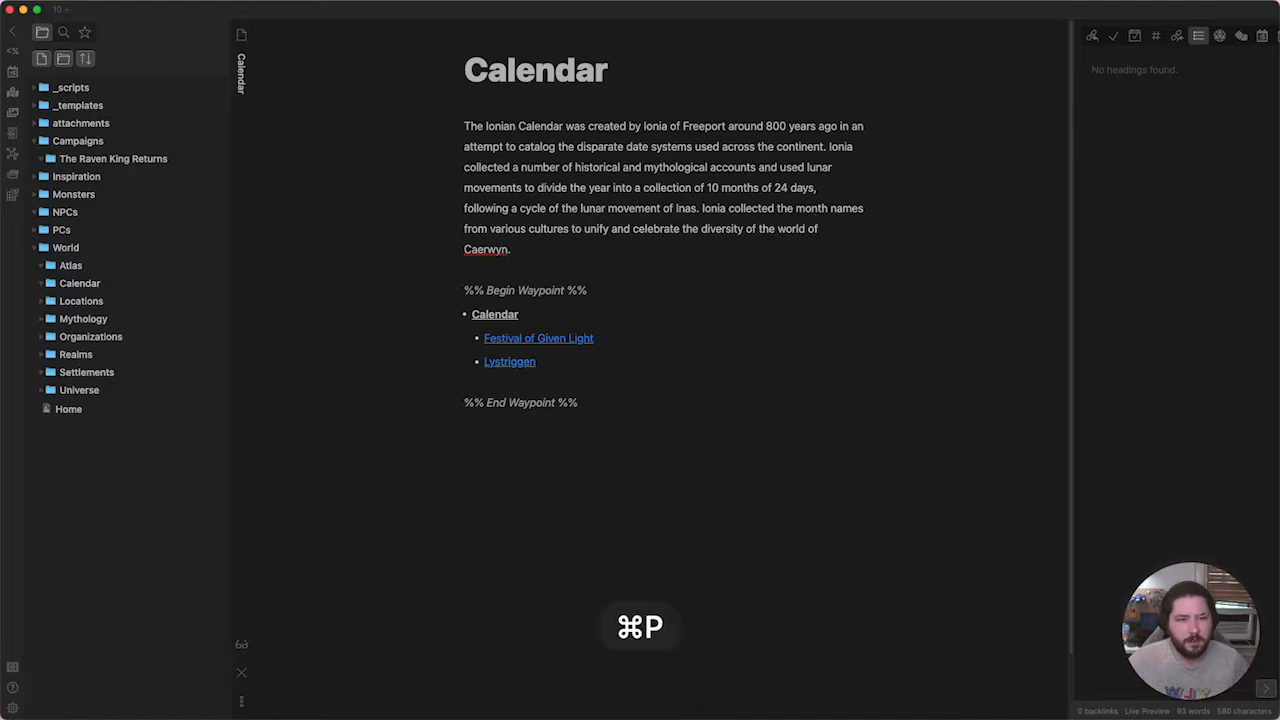
{"action": "type", "text": "fantastc"}
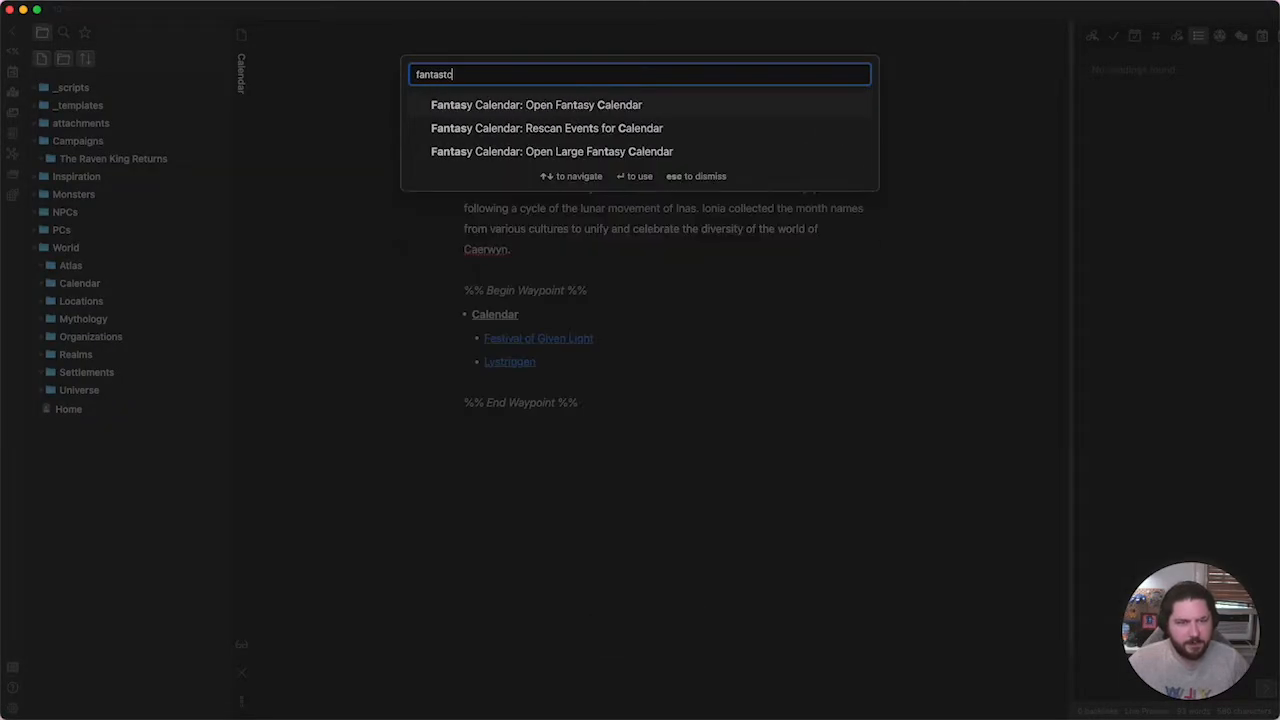
{"action": "left_click", "coordinate": [628, 156]}
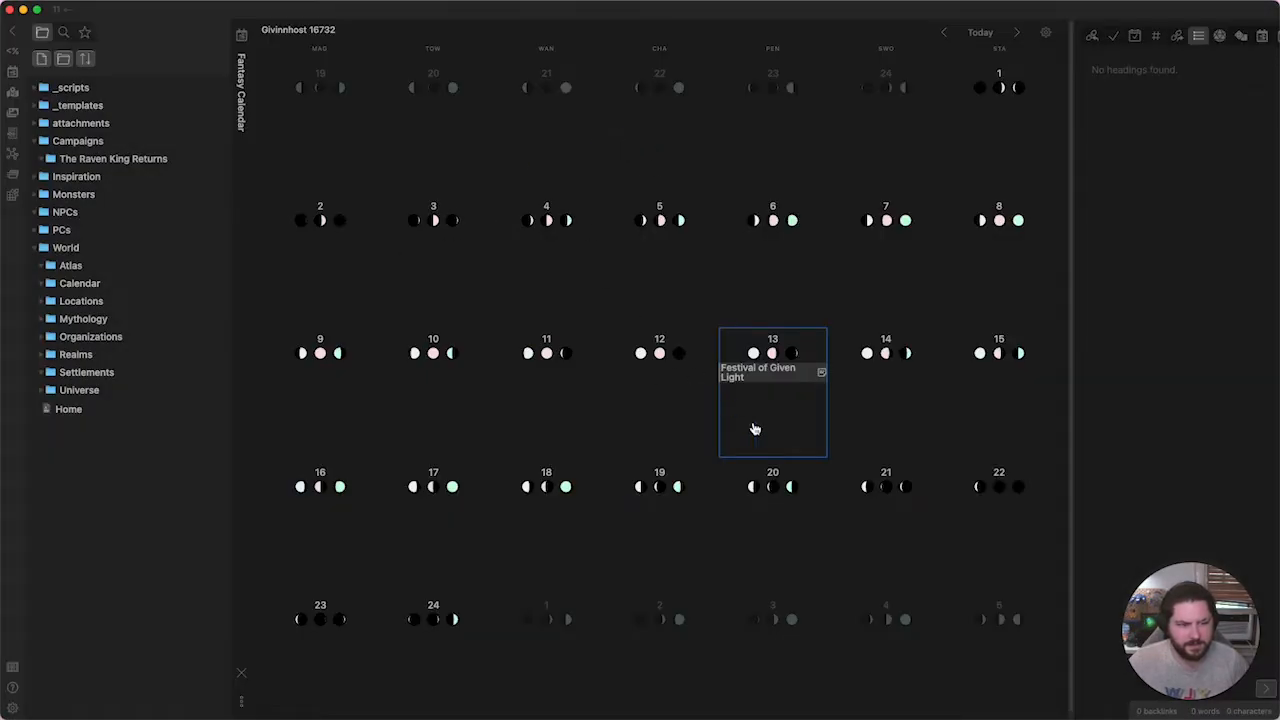
Preview the Festival of Given Light event on day 13 and page the calendar forward to Mül 16733.
{"action": "mouse_move", "coordinate": [737, 383]}
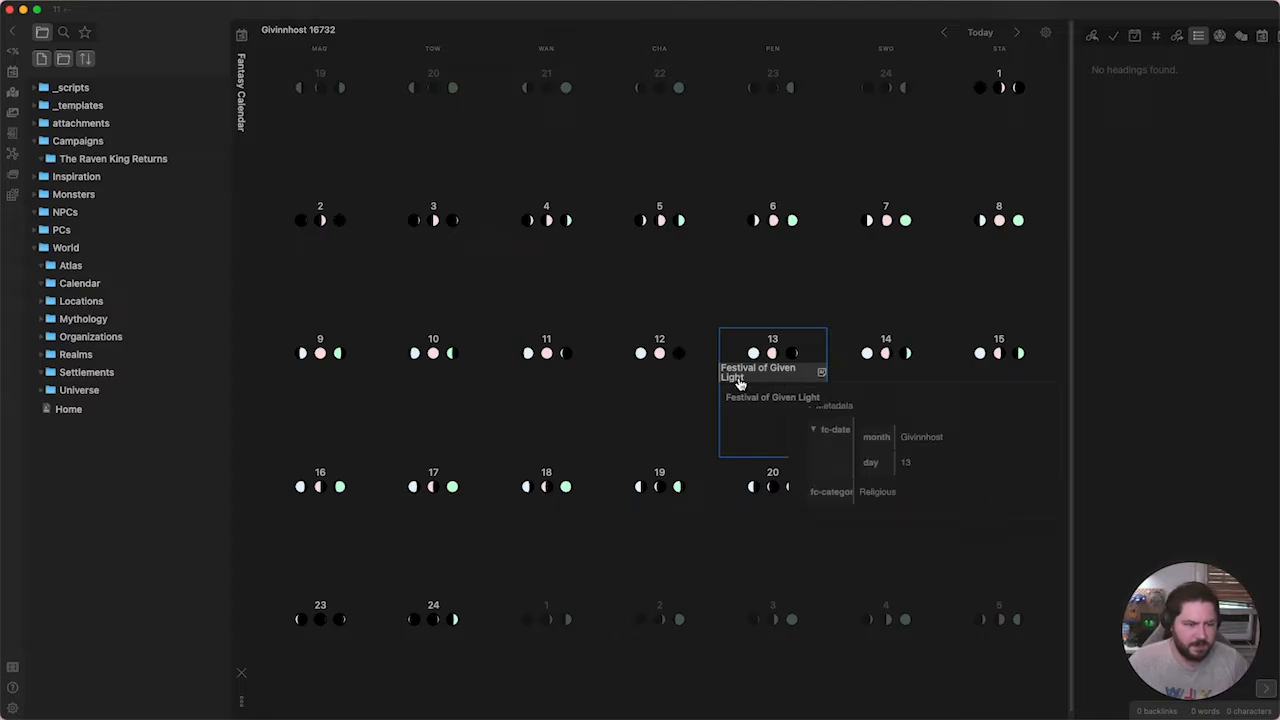
{"action": "left_click", "coordinate": [1017, 33]}
{"action": "left_click", "coordinate": [1017, 33]}
{"action": "left_click", "coordinate": [1017, 33]}
{"action": "left_click", "coordinate": [1018, 34]}
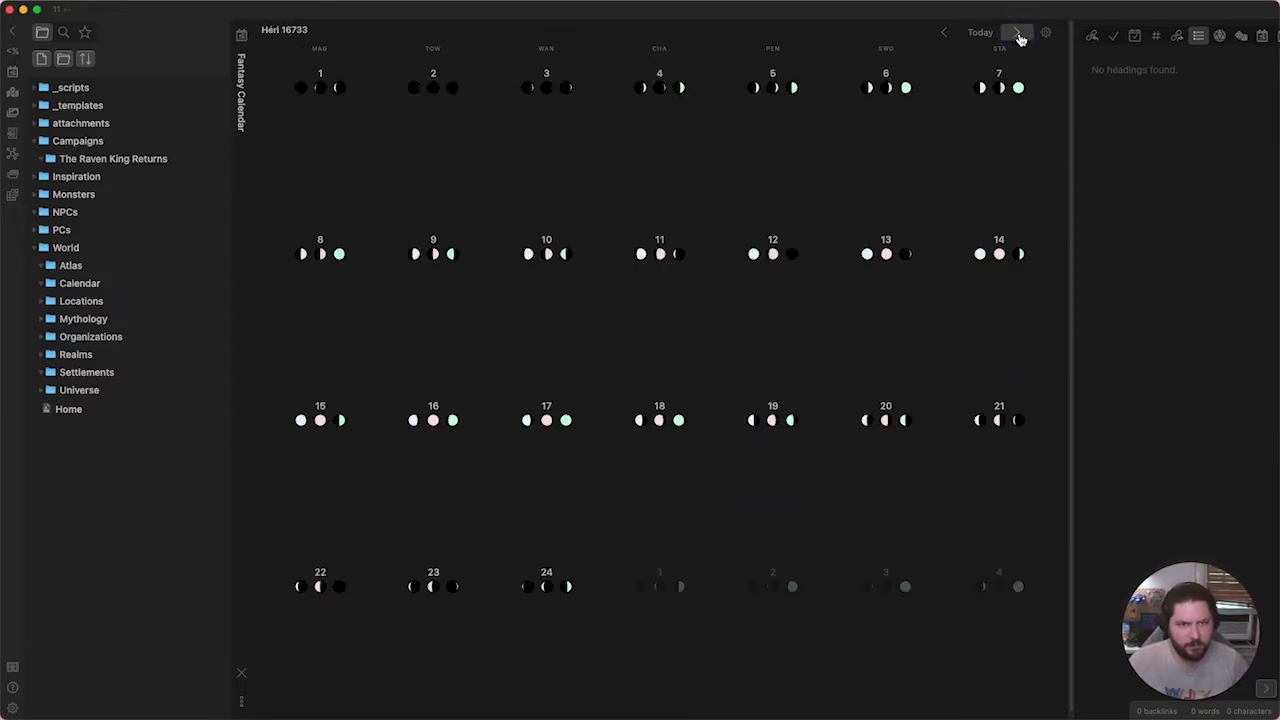
{"action": "left_click", "coordinate": [1018, 34]}
{"action": "left_click", "coordinate": [1018, 34]}
{"action": "left_click", "coordinate": [1018, 34]}
{"action": "left_click", "coordinate": [1018, 34]}
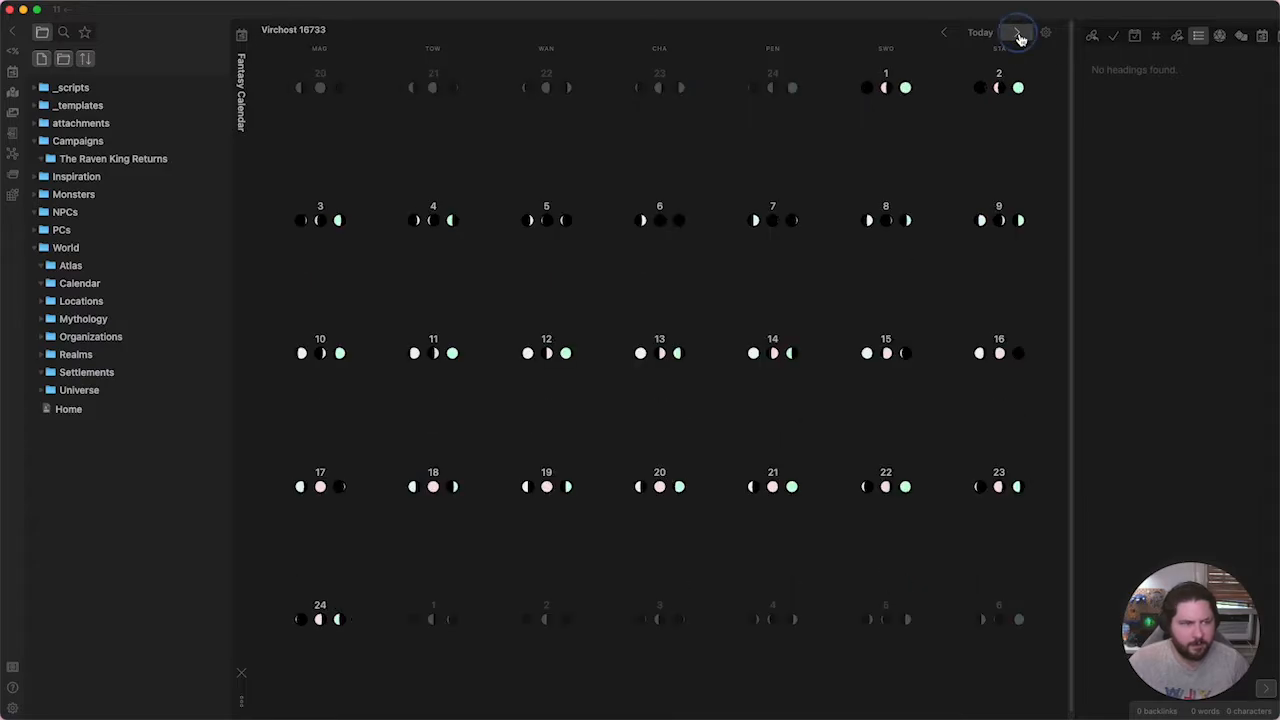
{"action": "left_click", "coordinate": [1018, 34]}
{"action": "left_click", "coordinate": [1018, 34]}
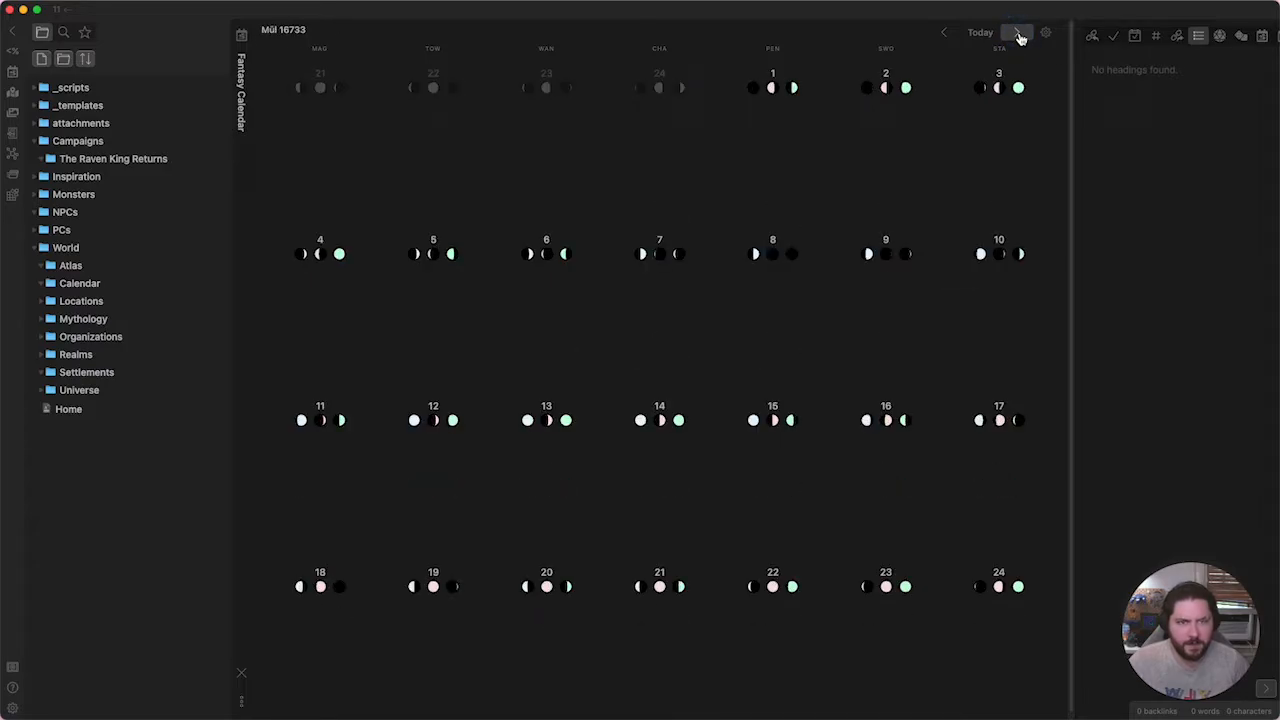
Page the calendar back to Mannan 16732 and close the Fantasy Calendar view.
{"action": "left_click", "coordinate": [943, 34]}
{"action": "left_click", "coordinate": [943, 34]}
{"action": "left_click", "coordinate": [943, 34]}
{"action": "left_click", "coordinate": [943, 34]}
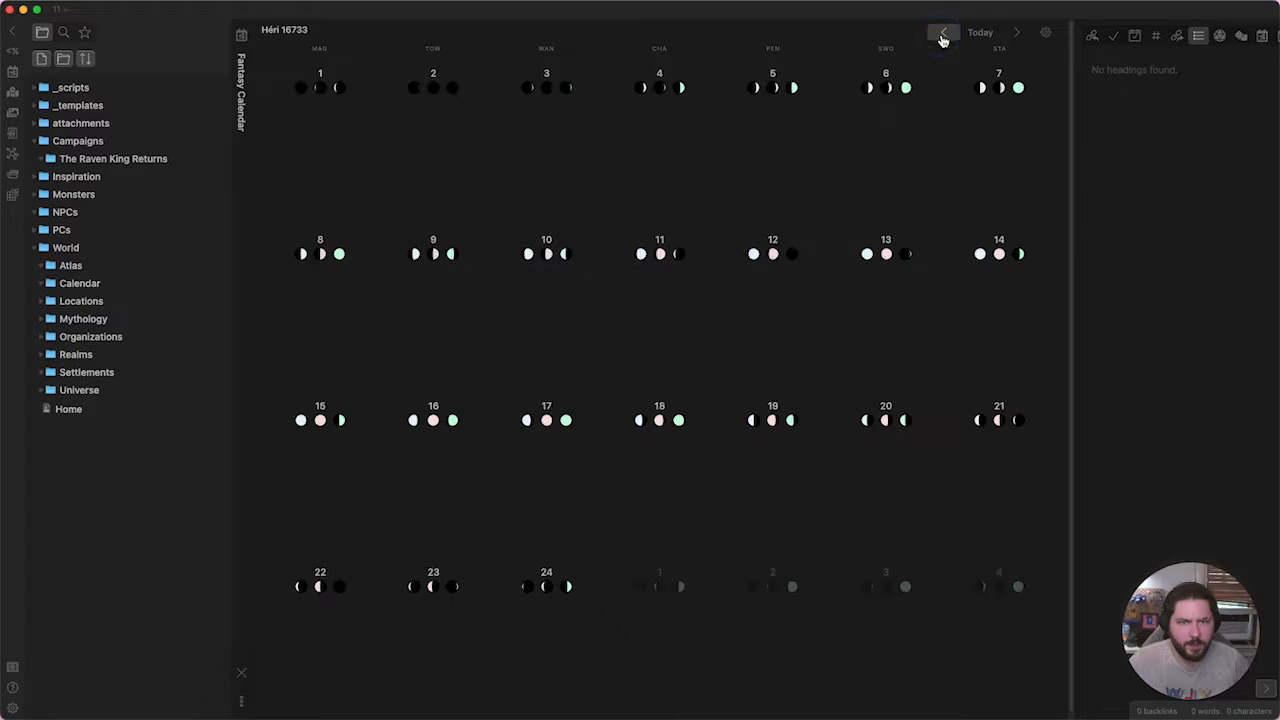
{"action": "left_click", "coordinate": [943, 34]}
{"action": "left_click", "coordinate": [943, 34]}
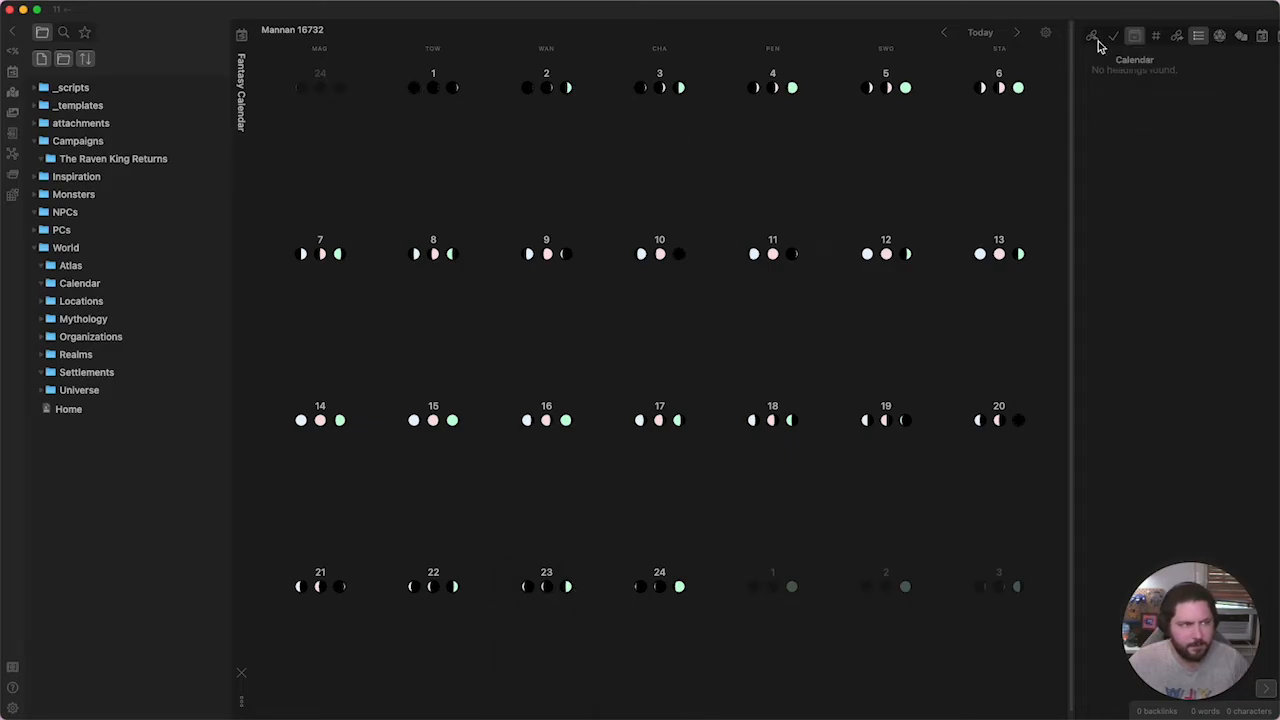
{"action": "key", "text": "super+bracketleft"}
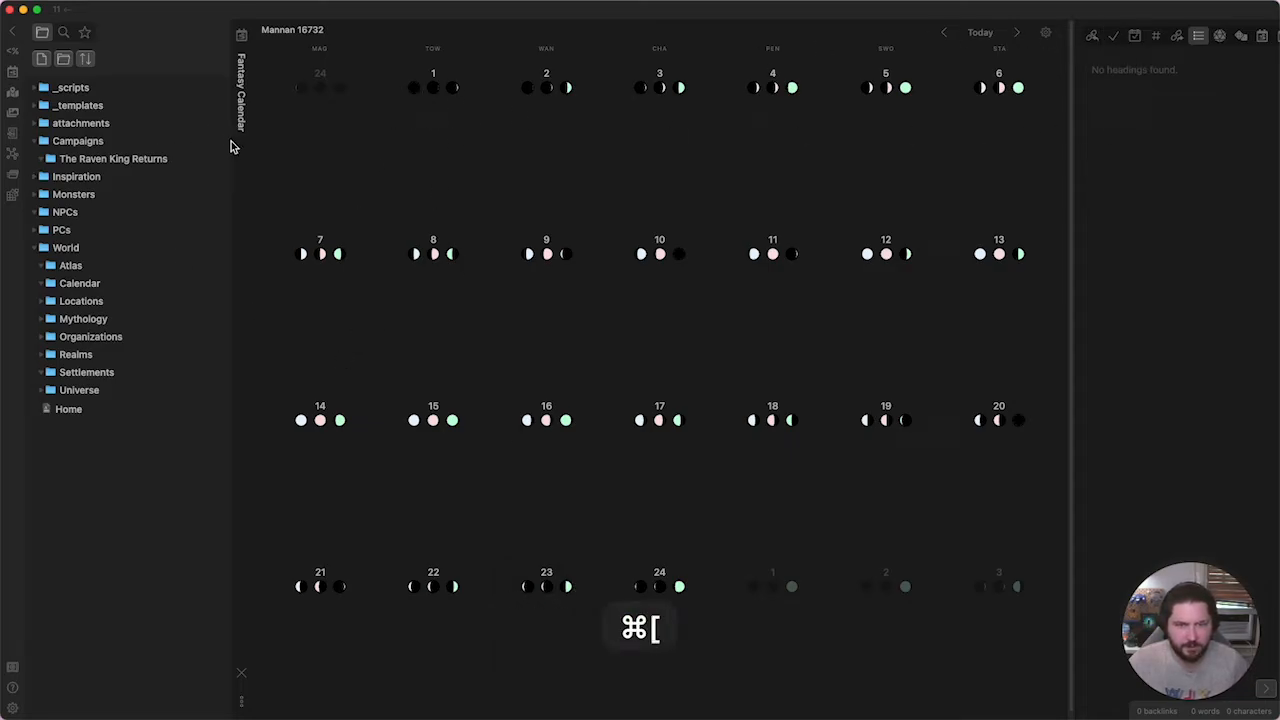
{"action": "key", "text": "super+w"}
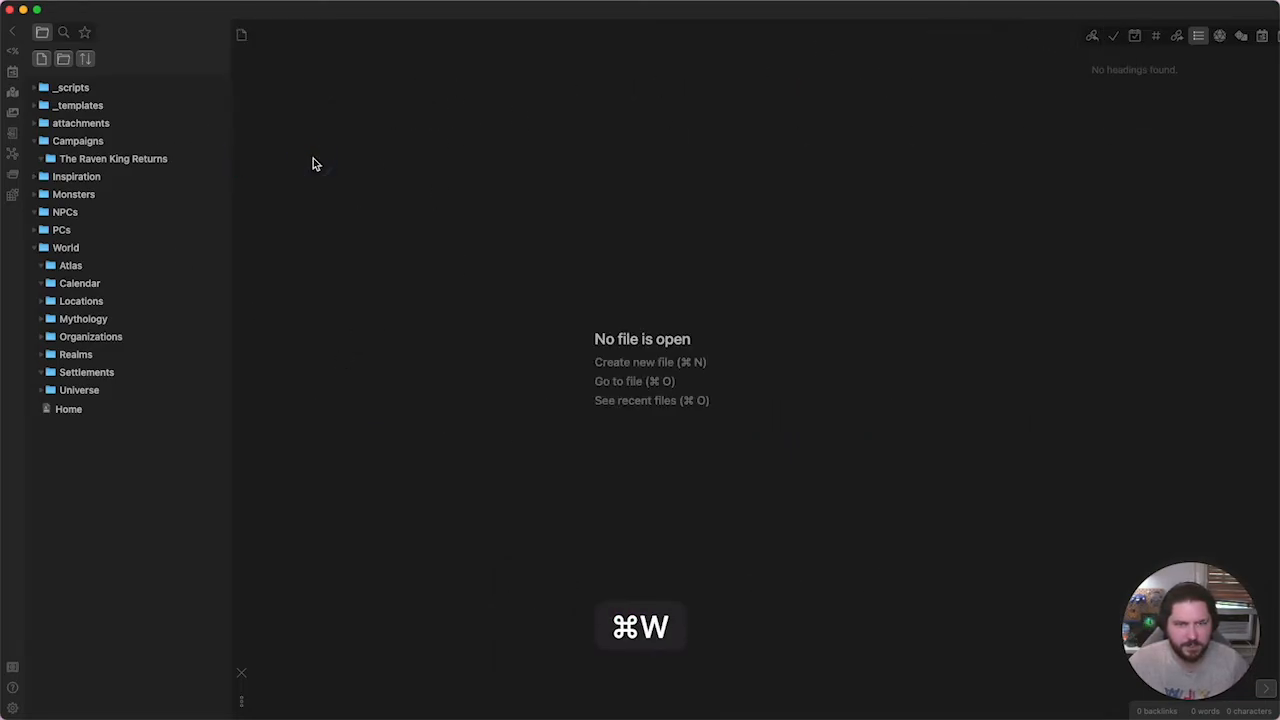
Open the Calendar folder note, follow its Festival of Given Light link and examine the fc-date and fc-category frontmatter.
{"action": "left_click", "coordinate": [79, 285]}
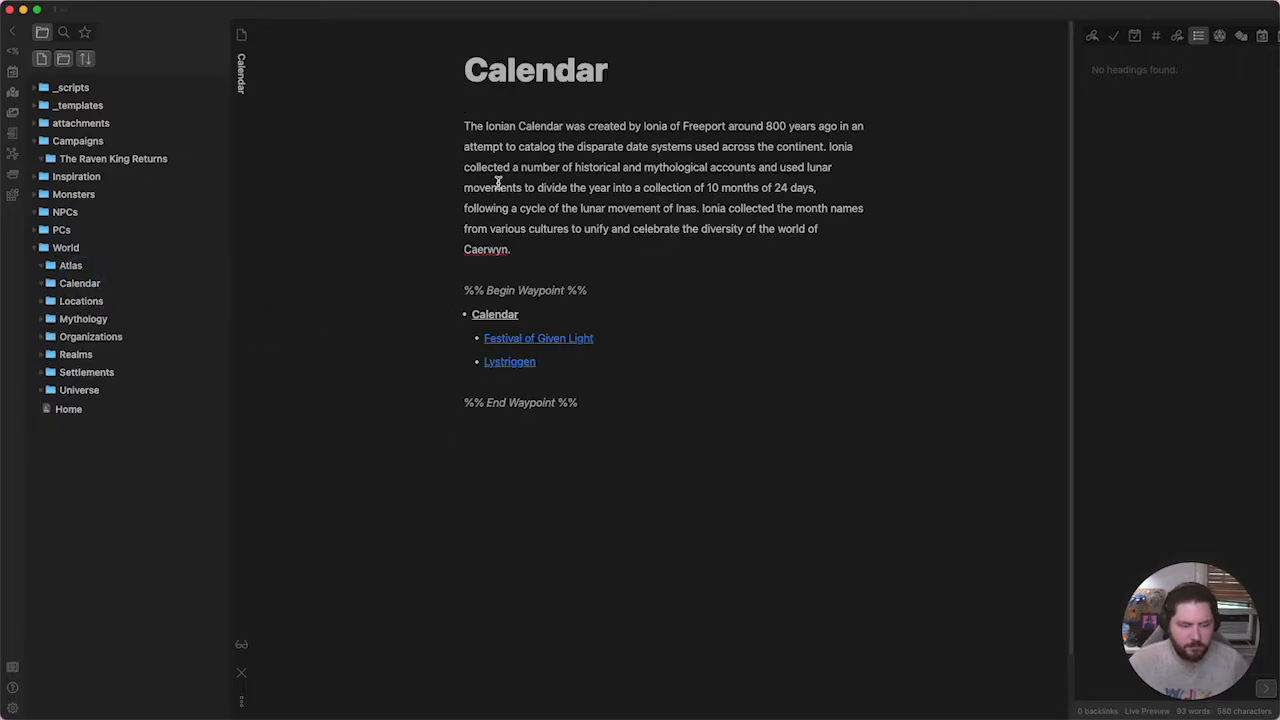
{"action": "left_click", "coordinate": [540, 338]}
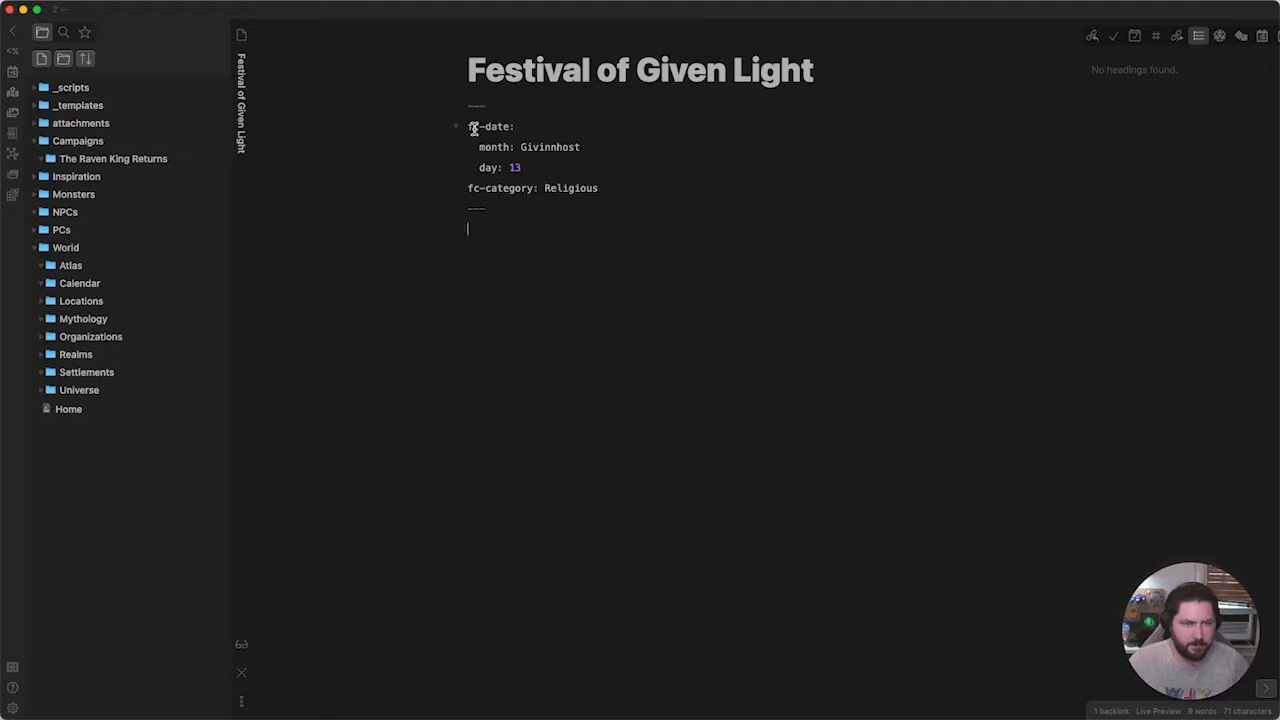
{"action": "left_click_drag", "start_coordinate": [469, 126], "coordinate": [598, 187]}
{"action": "left_click", "coordinate": [588, 242]}
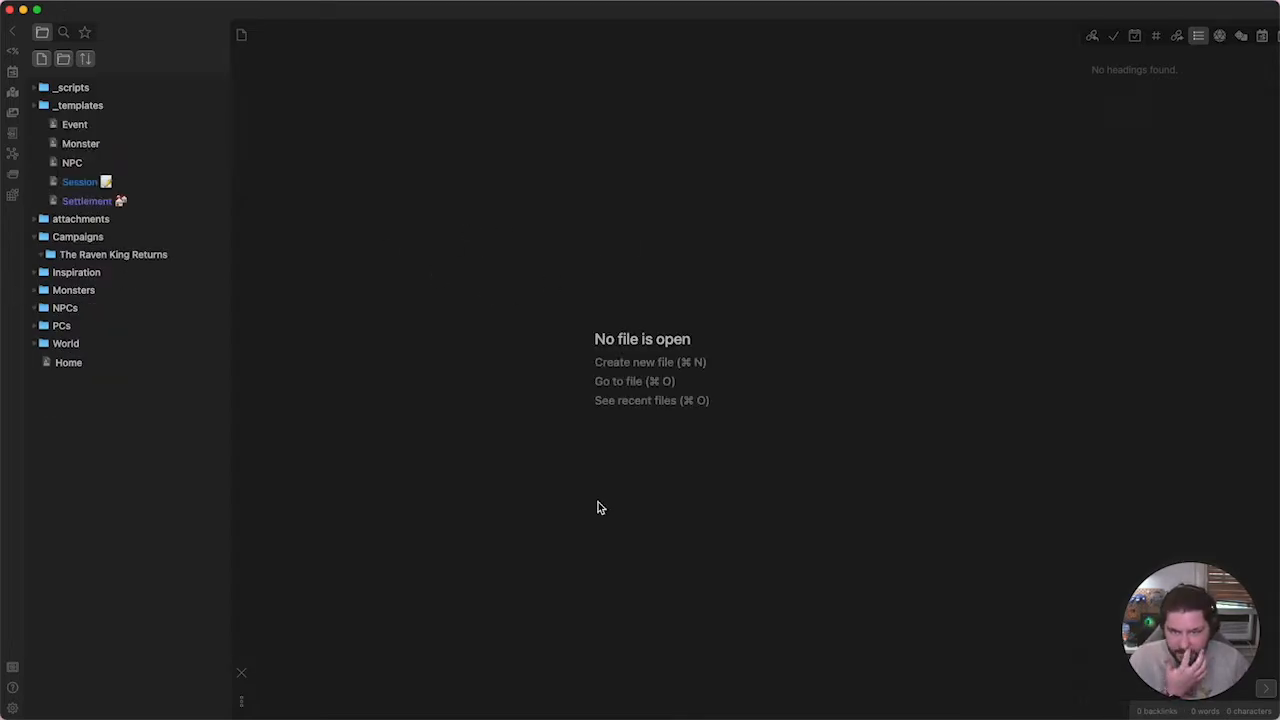
Open the Event template and examine its year, month, day and fc-category fields.
{"action": "left_click", "coordinate": [76, 128]}
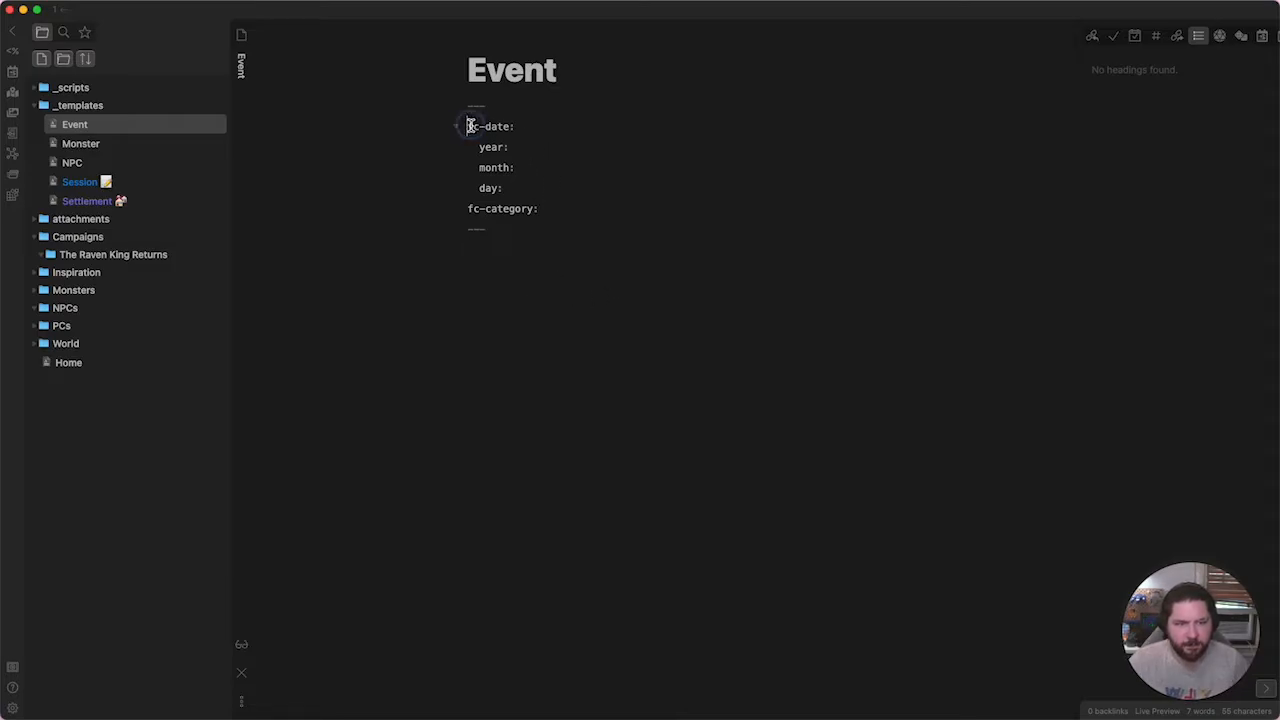
{"action": "left_click", "coordinate": [523, 128]}
{"action": "left_click", "coordinate": [519, 187]}
{"action": "left_click_drag", "start_coordinate": [519, 187], "coordinate": [477, 149]}
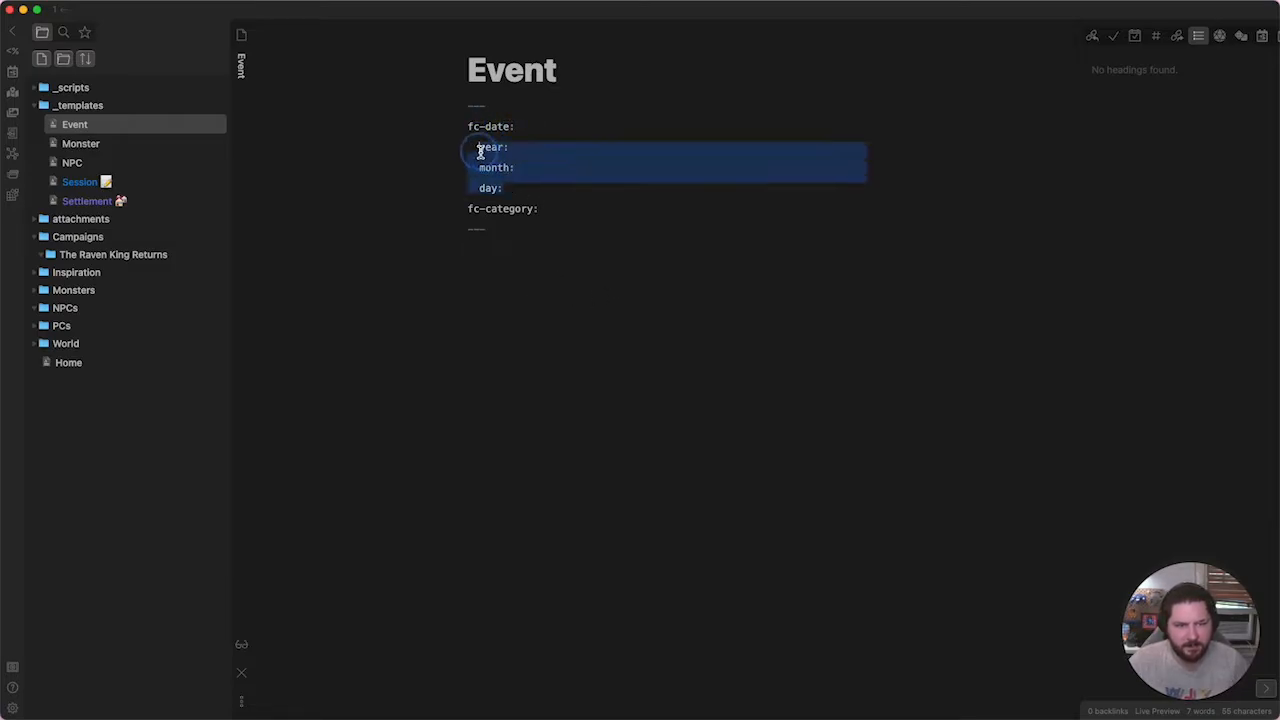
{"action": "left_click", "coordinate": [546, 214]}
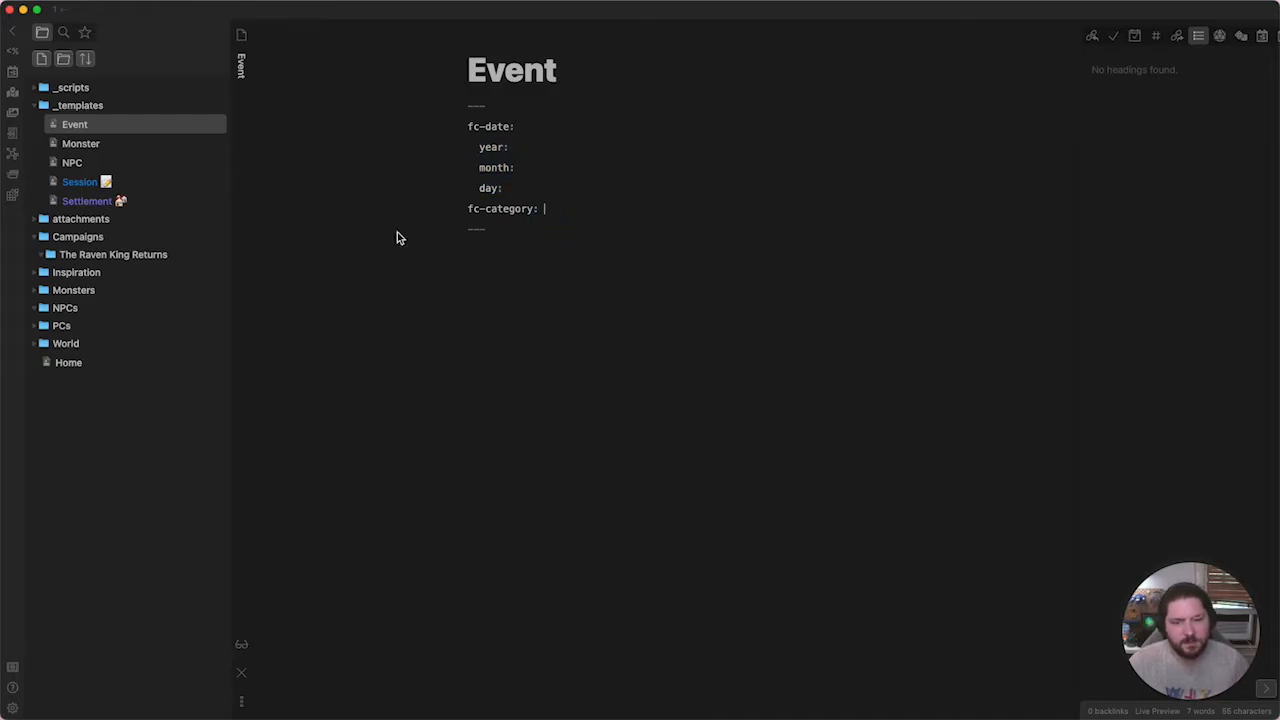
Create a templated event note in the World folder's Calendar subfolder and name it "New Event".
{"action": "left_click", "coordinate": [108, 343]}
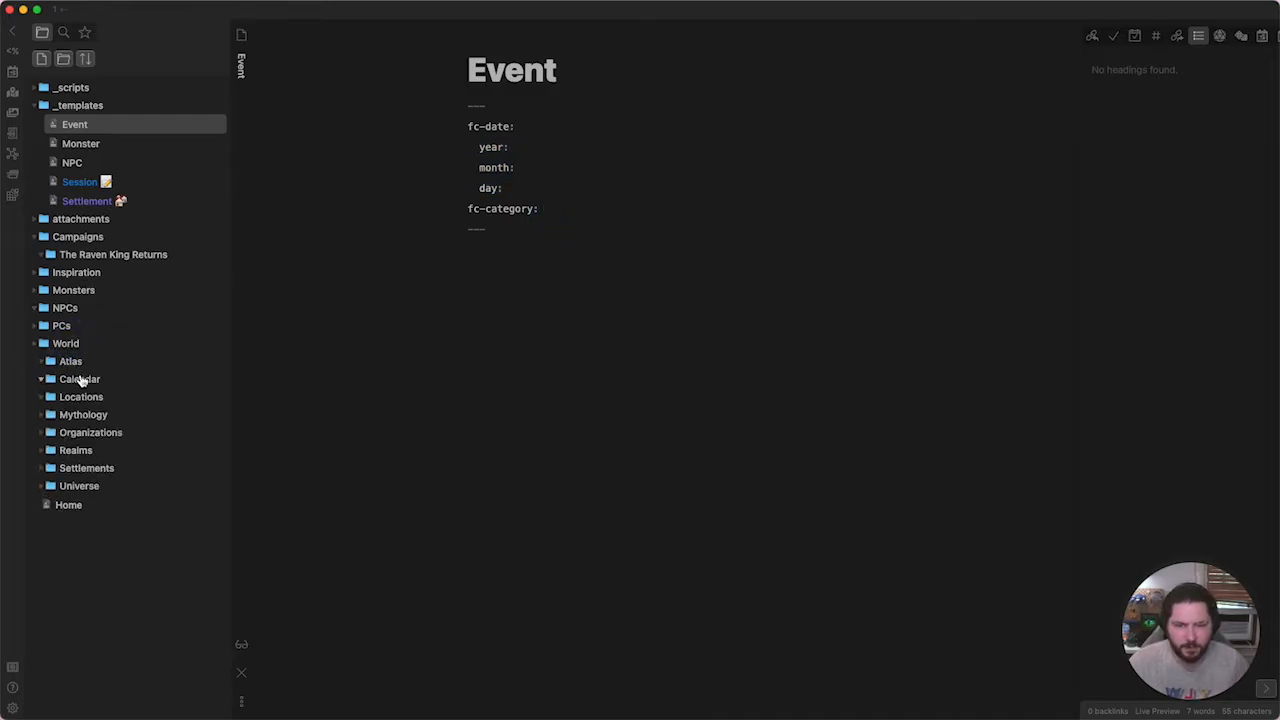
{"action": "left_click", "coordinate": [80, 379]}
{"action": "right_click", "coordinate": [70, 381]}
{"action": "left_click", "coordinate": [138, 404]}
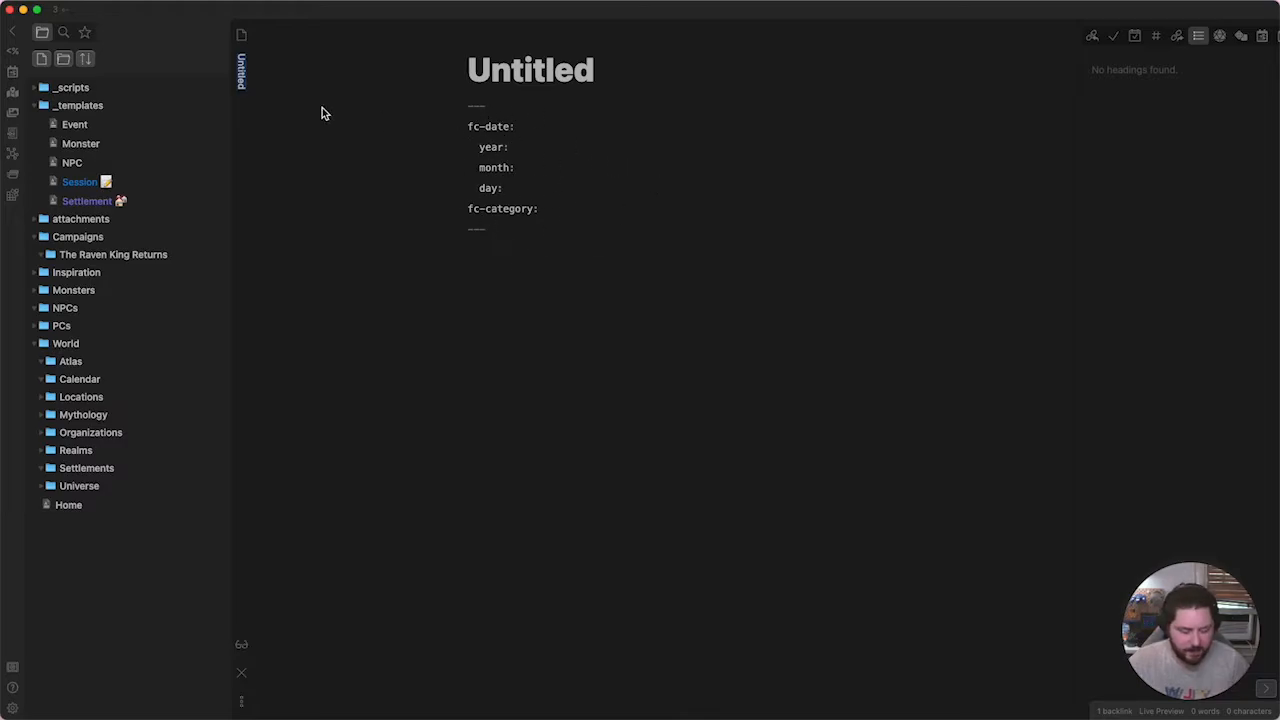
{"action": "type", "text": "New Event"}
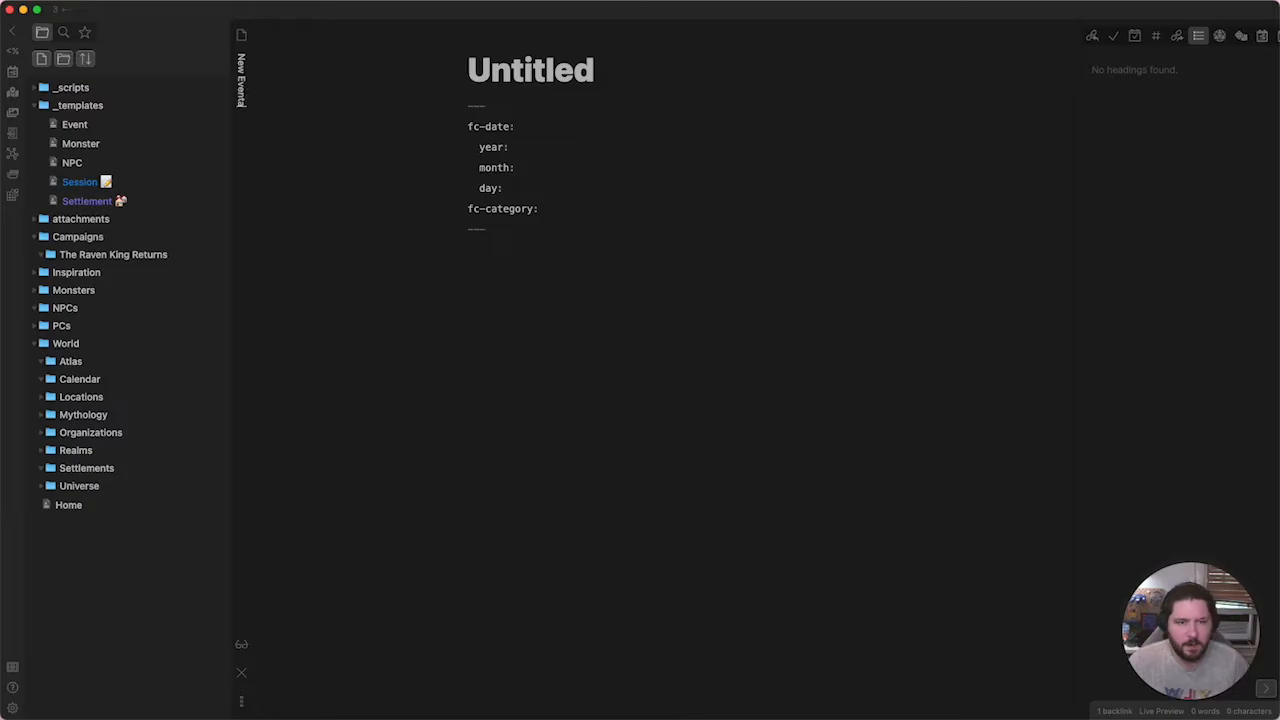
{"action": "key", "text": "Return"}
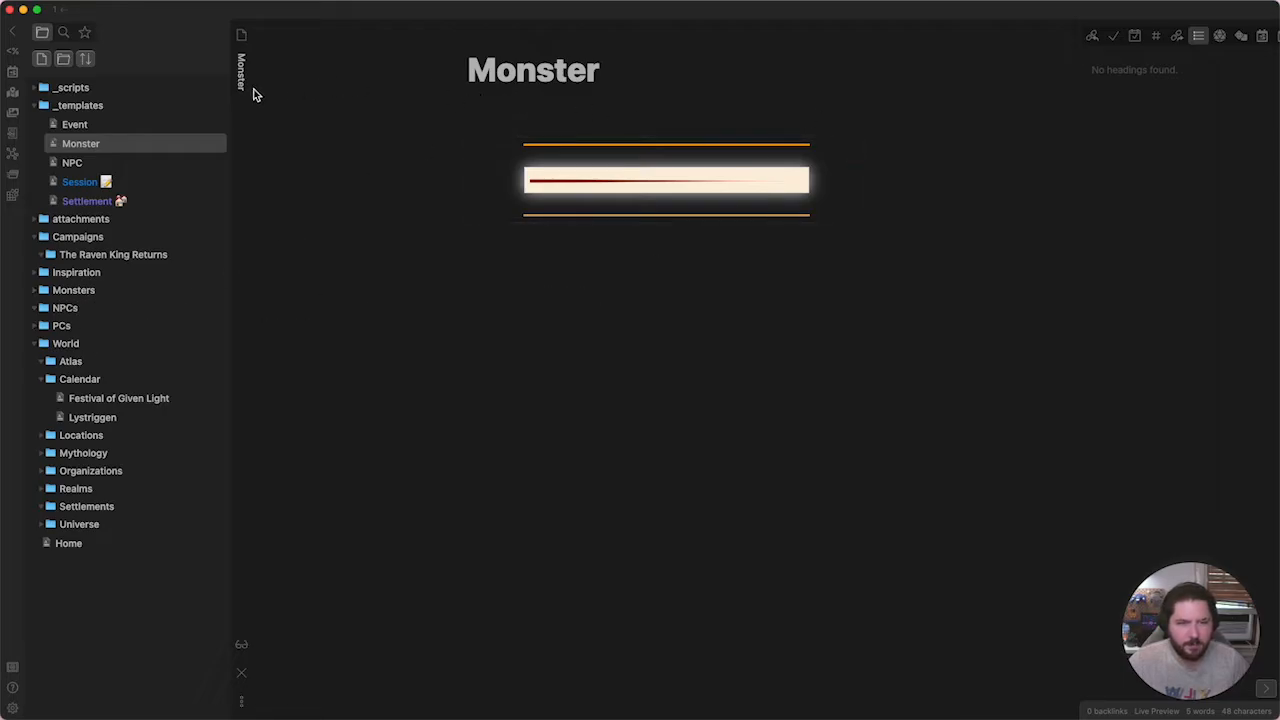
Examine the statblock code in the Monster template and expand the Monsters folder.
{"action": "left_click", "coordinate": [852, 151]}
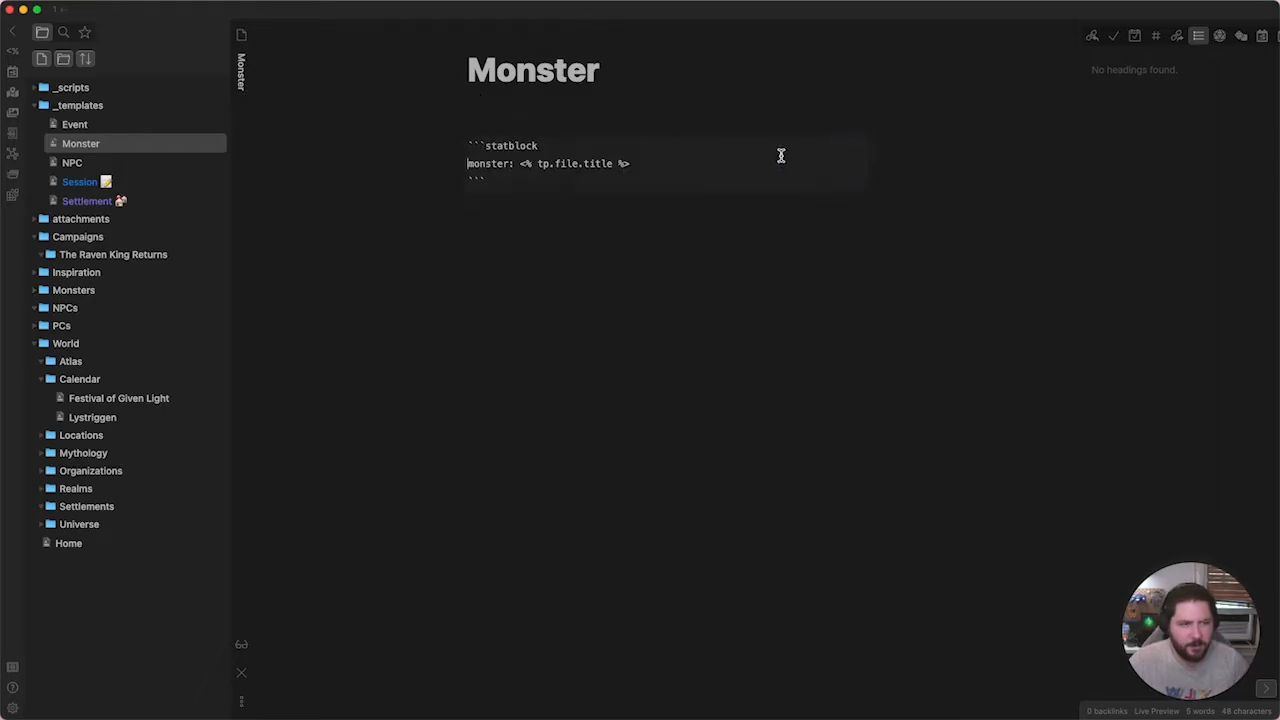
{"action": "left_click", "coordinate": [518, 163]}
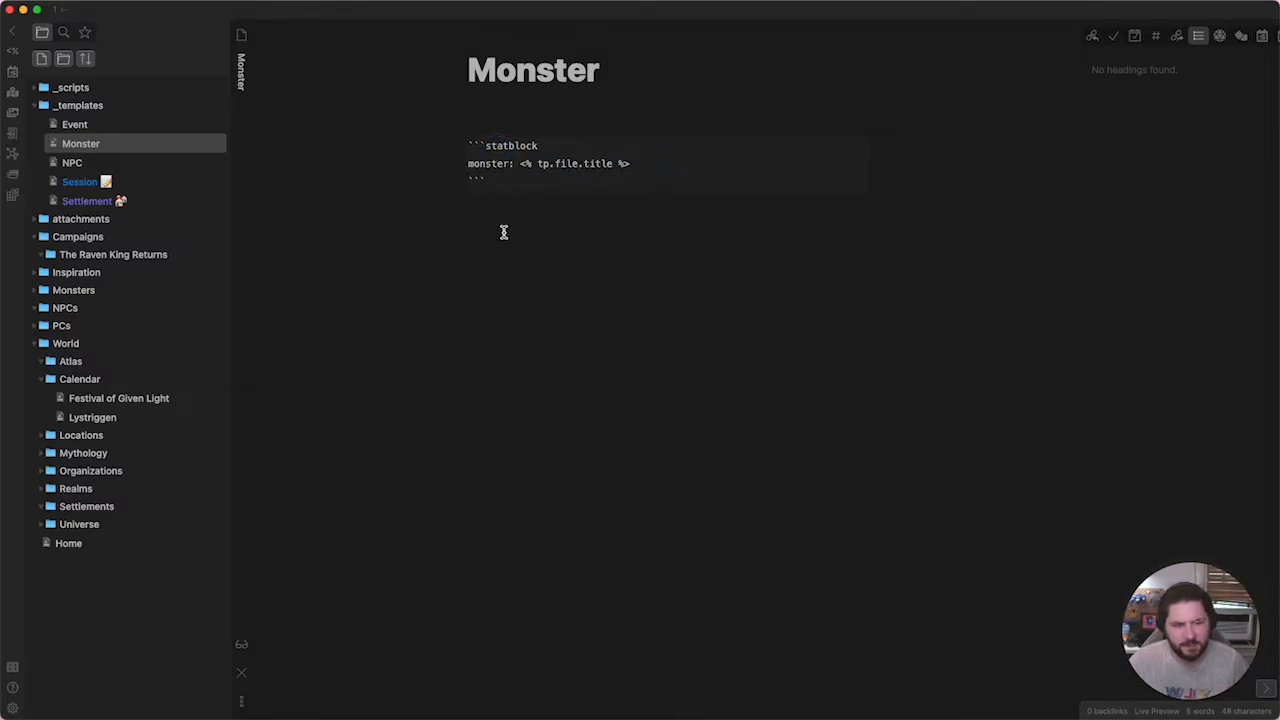
{"action": "left_click", "coordinate": [508, 296]}
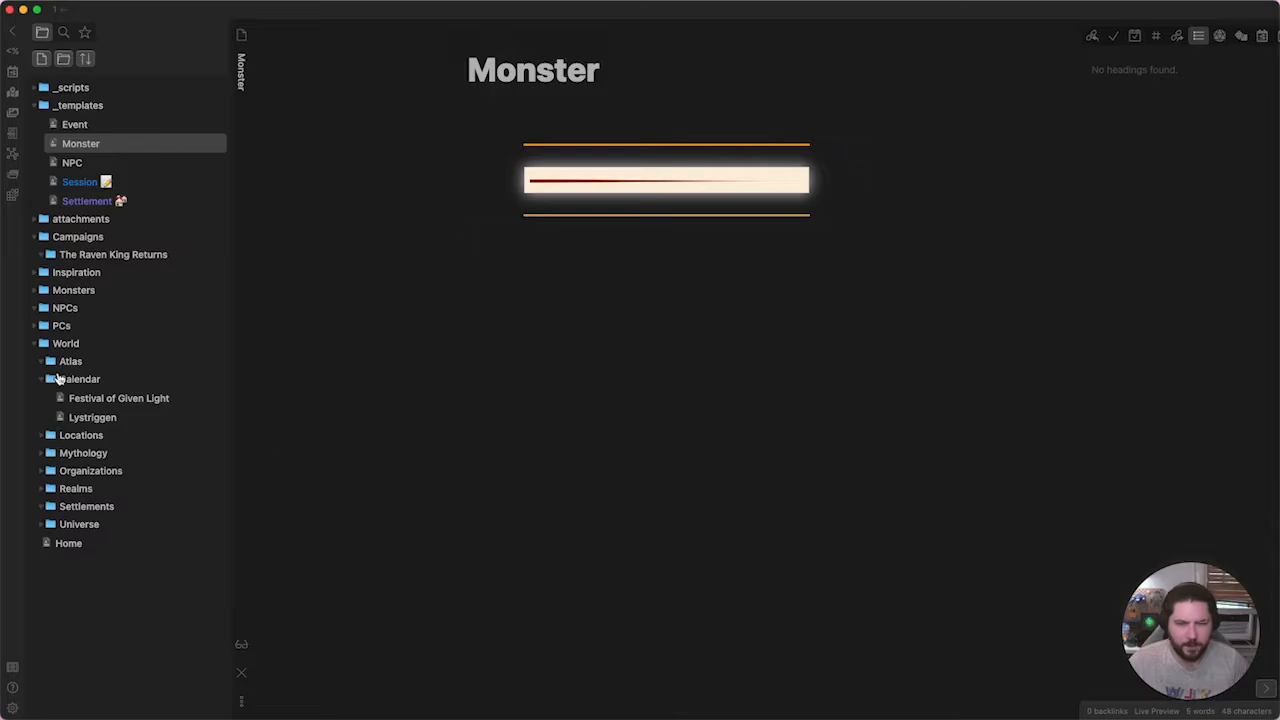
{"action": "left_click", "coordinate": [75, 292]}
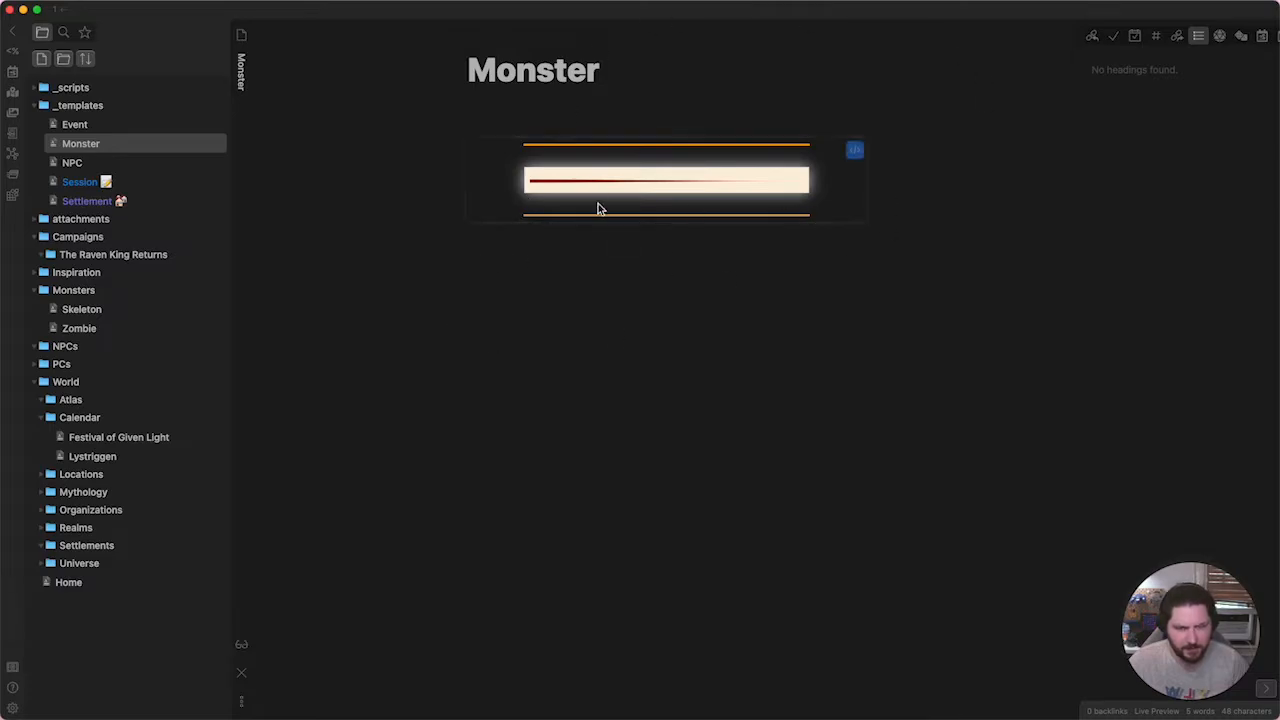
Open the NPC template, examine its Type and Location fields, and check the NPCs folder.
{"action": "left_click", "coordinate": [135, 163]}
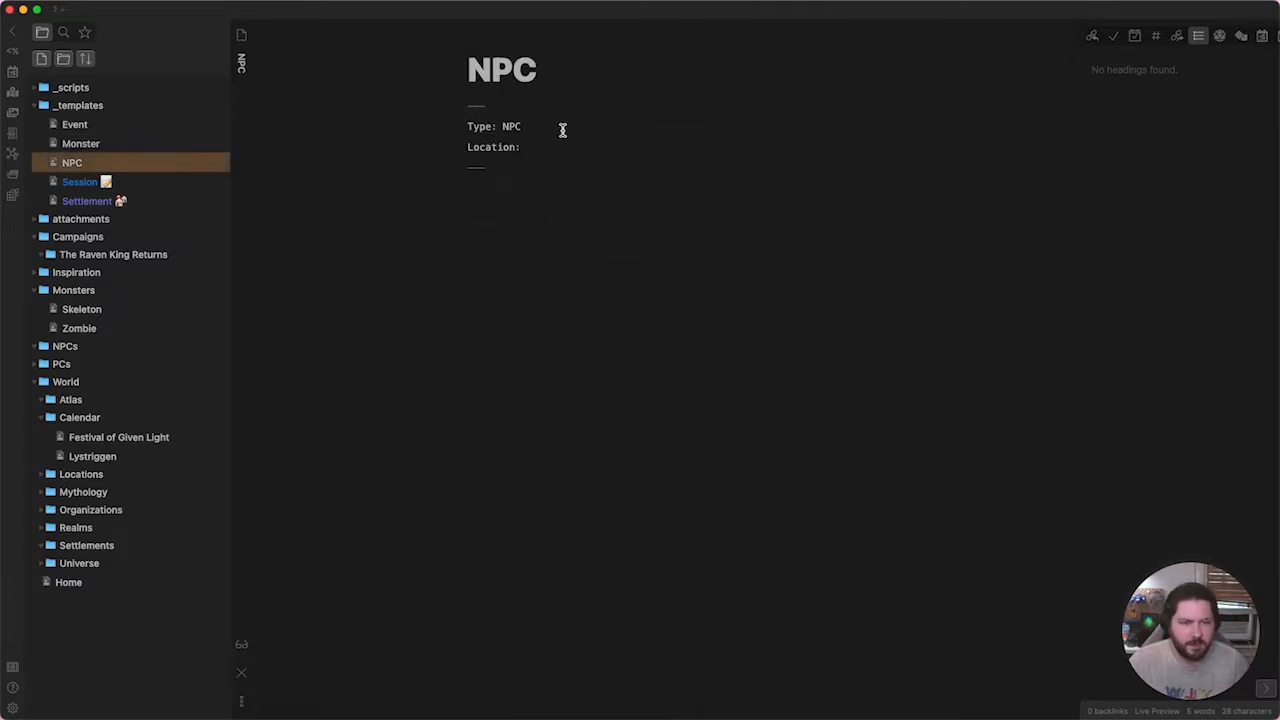
{"action": "left_click", "coordinate": [471, 128]}
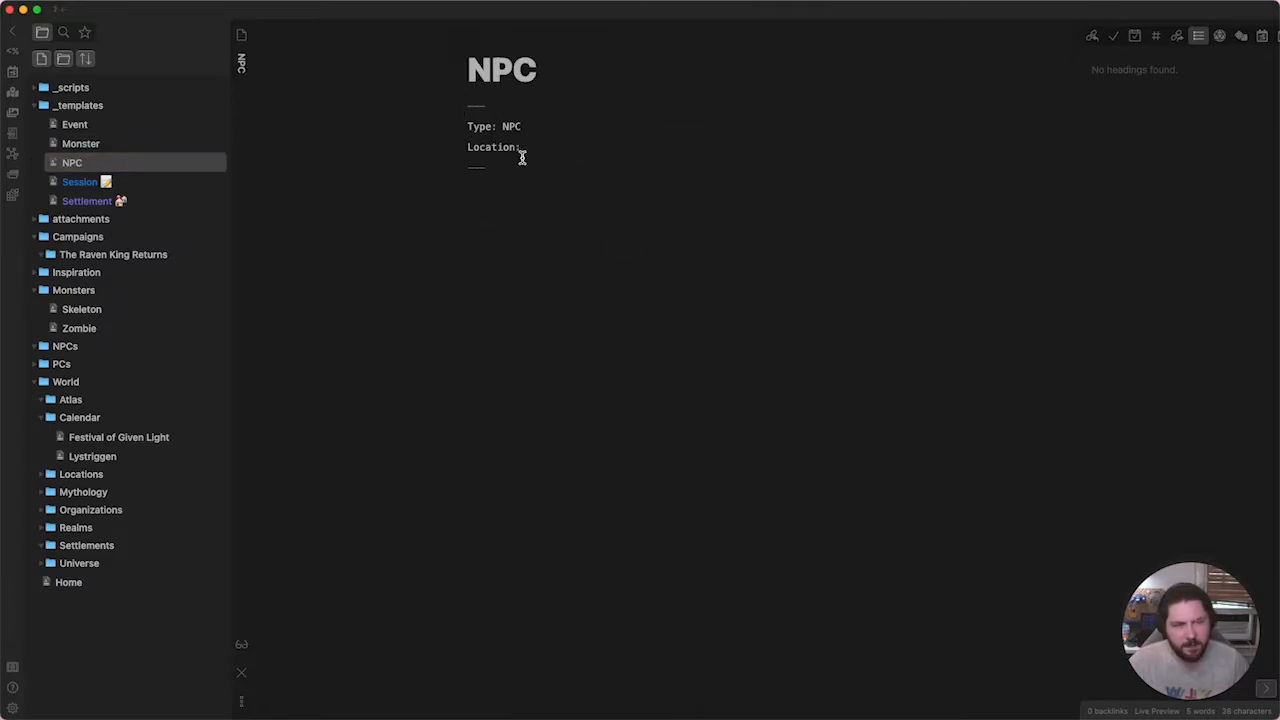
{"action": "double_click", "coordinate": [508, 128]}
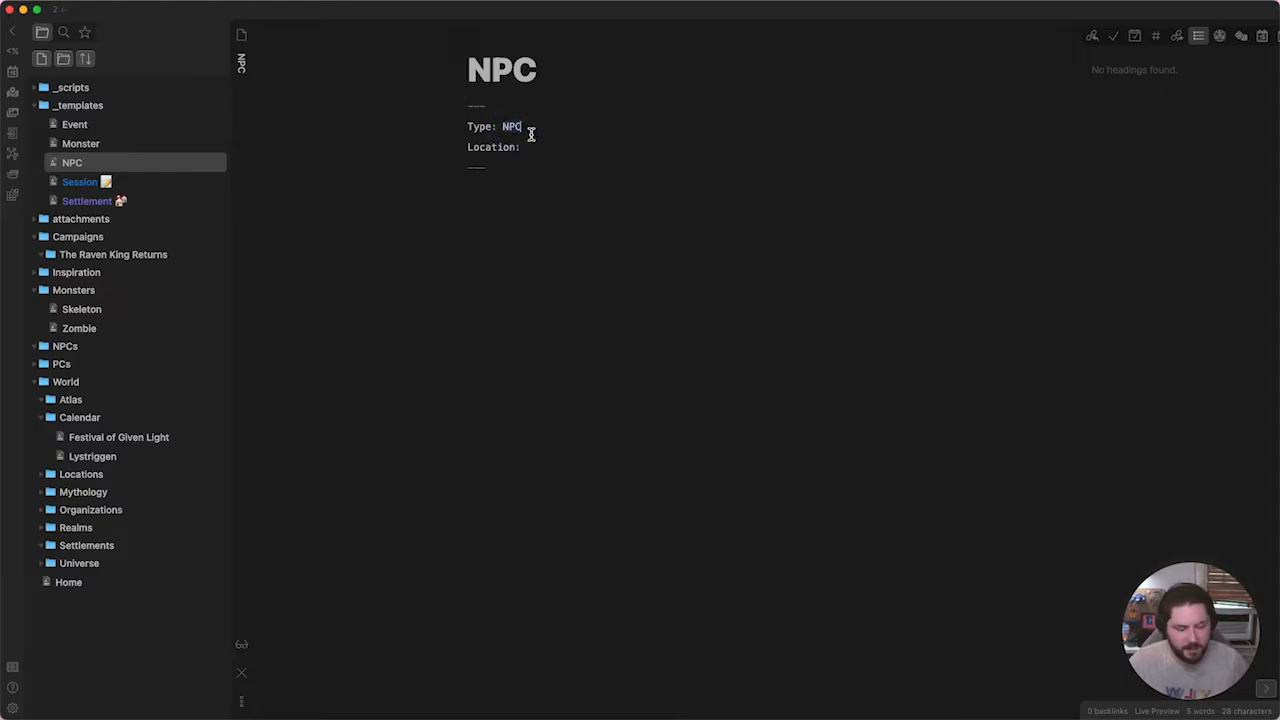
{"action": "left_click", "coordinate": [527, 147]}
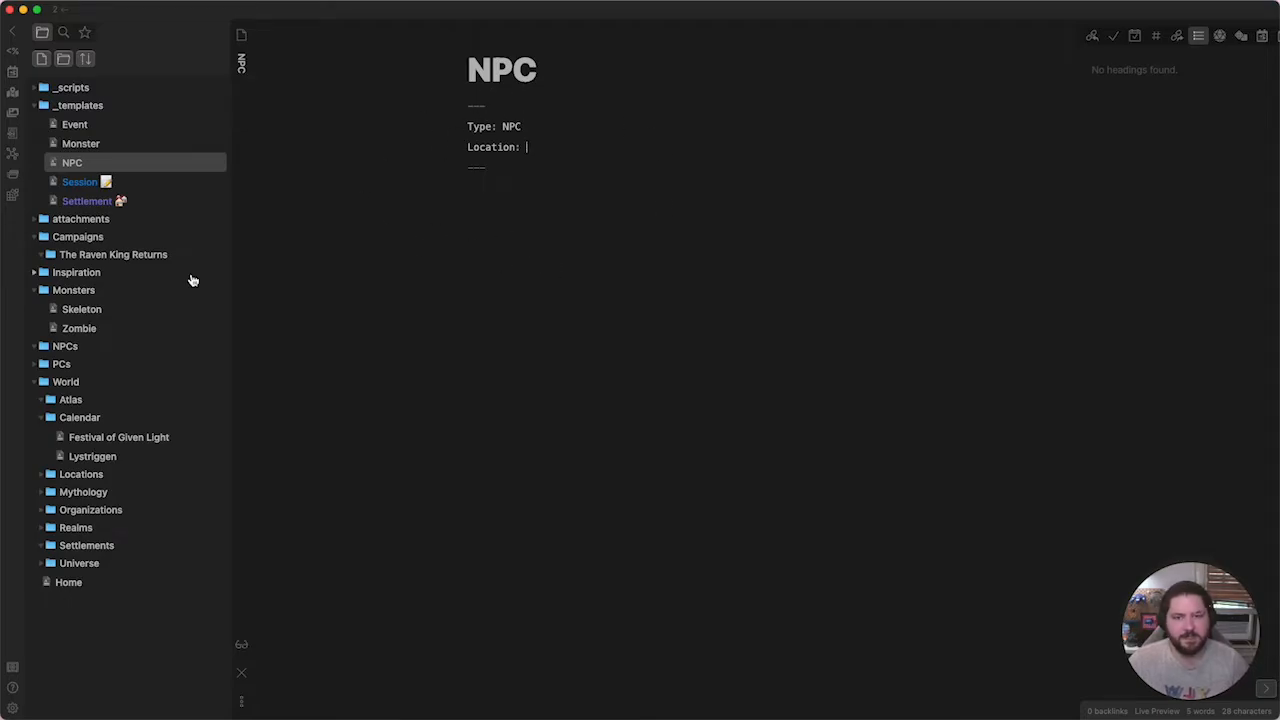
{"action": "left_click", "coordinate": [66, 346]}
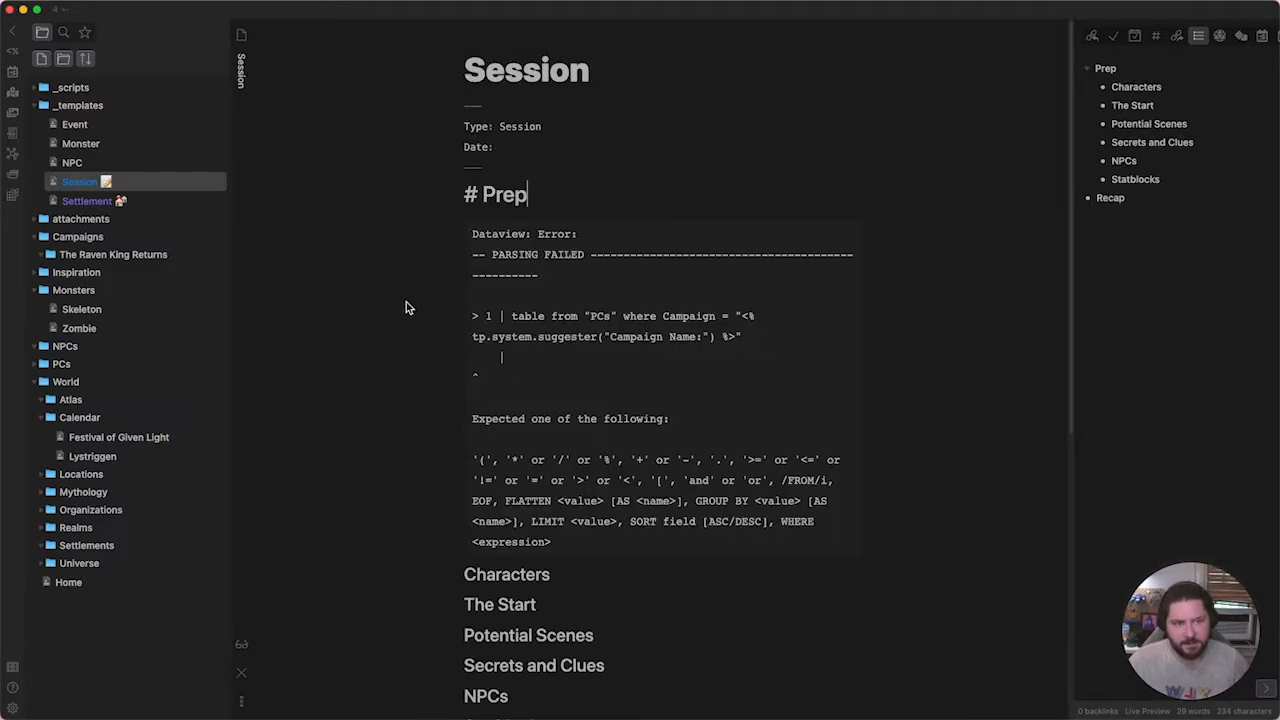
Show the source of the Dataview query under Prep in the Session template.
{"action": "left_click", "coordinate": [628, 618]}
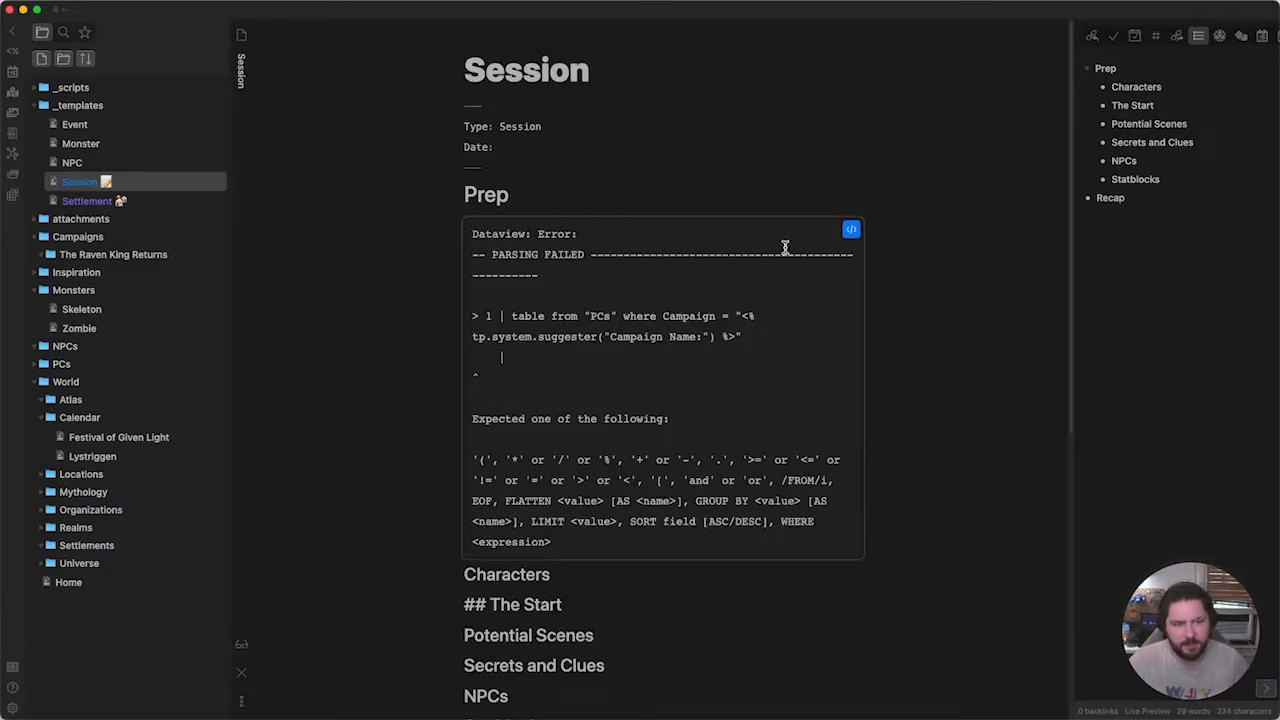
{"action": "left_click", "coordinate": [851, 231]}
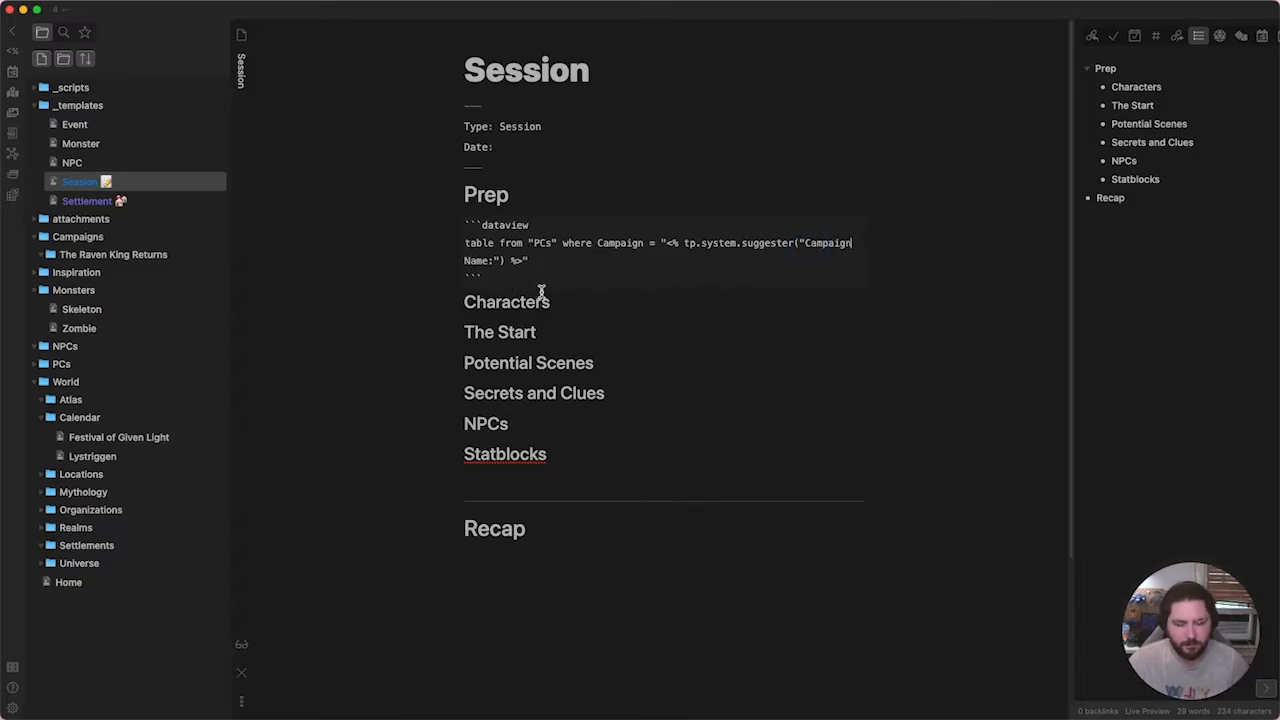
Move the Characters heading directly below Prep, above the Dataview query, in the Session template.
{"action": "left_click", "coordinate": [586, 306]}
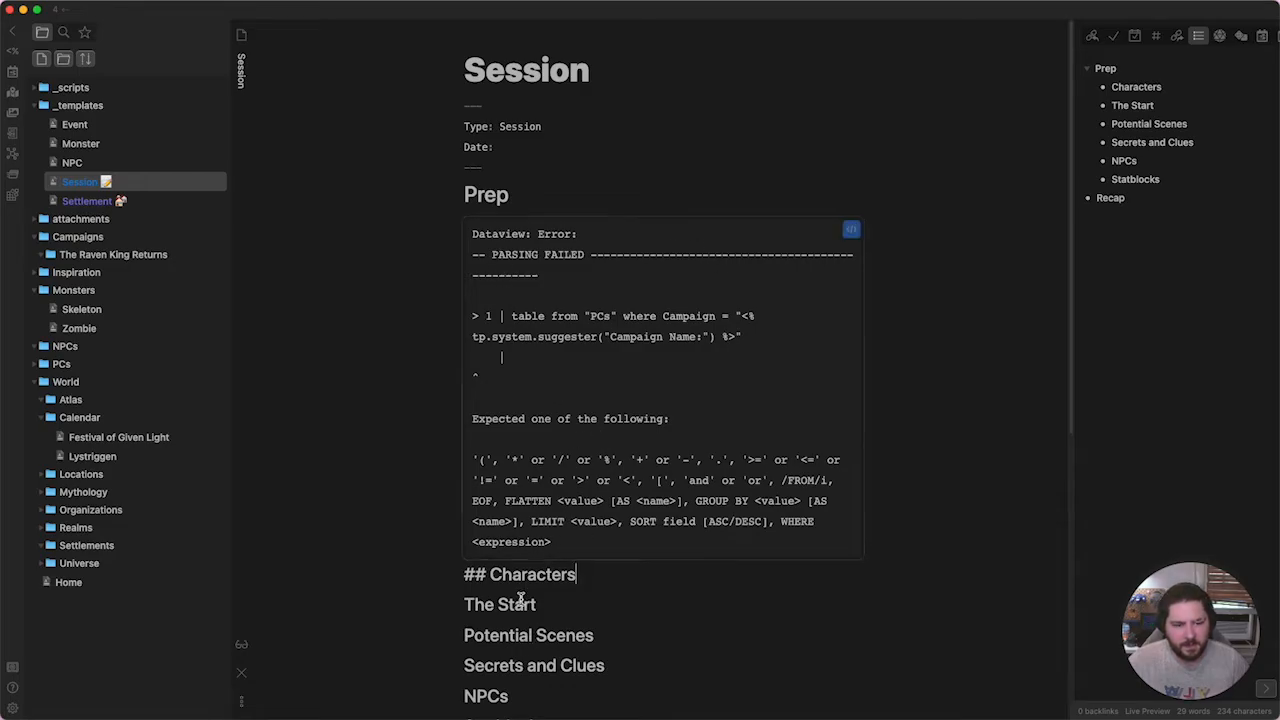
{"action": "left_click", "coordinate": [464, 575], "text": "shift"}
{"action": "key", "text": "super+x"}
{"action": "left_click", "coordinate": [566, 196]}
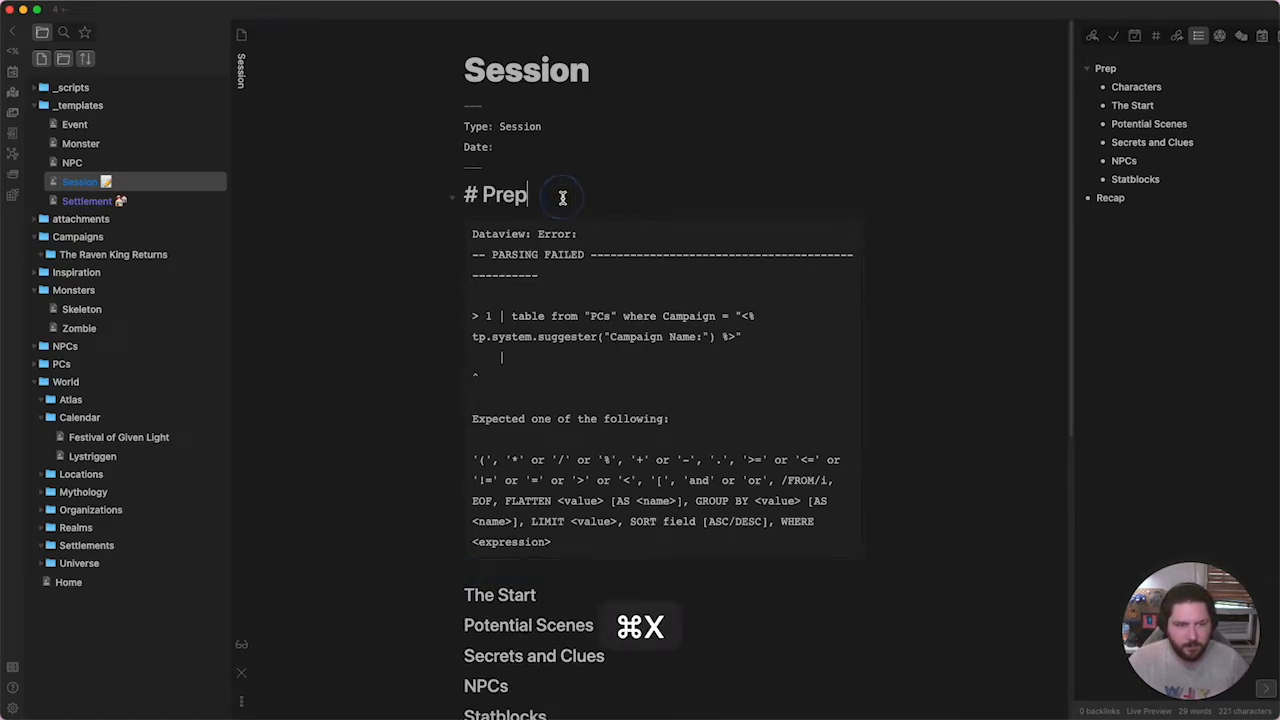
{"action": "key", "text": "Return"}
{"action": "key", "text": "super+v"}
{"action": "scroll", "coordinate": [651, 451], "scroll_direction": "down", "scroll_amount": 2}
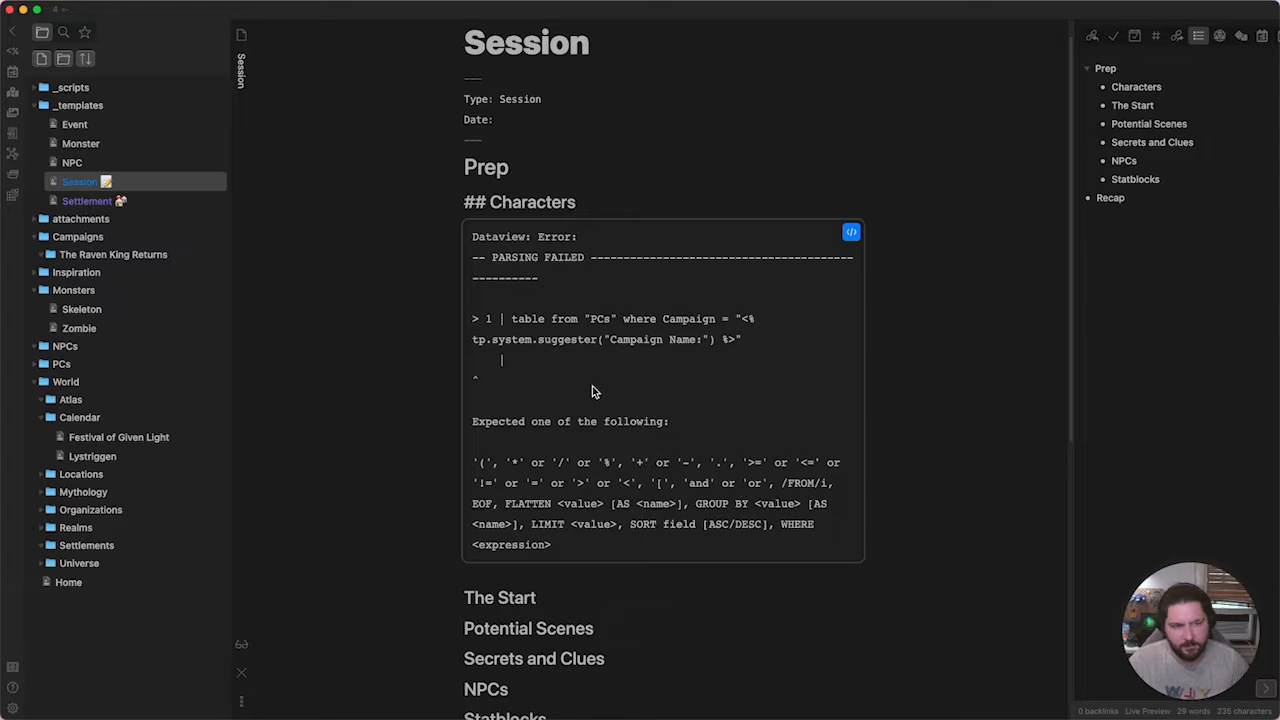
Review the Session template's remaining headings from The Start through Statblocks and Recap.
{"action": "scroll", "coordinate": [711, 619], "scroll_direction": "down", "scroll_amount": 4}
{"action": "left_click", "coordinate": [597, 447]}
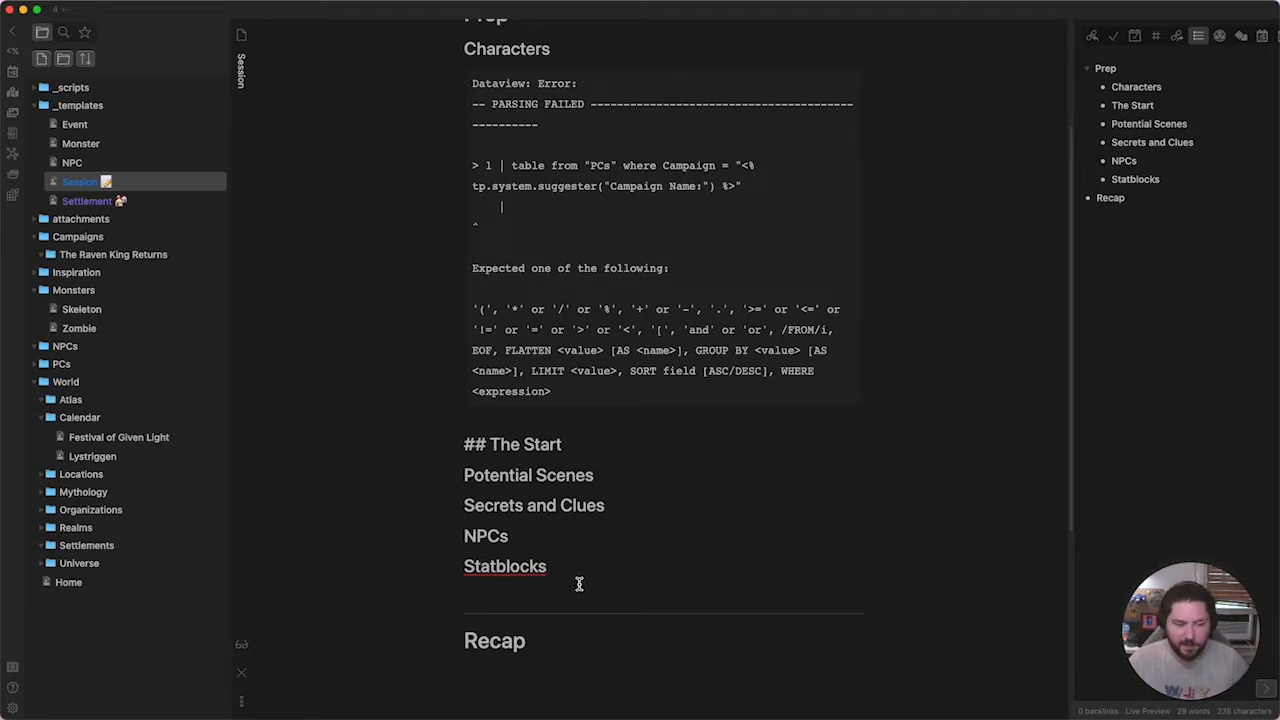
{"action": "scroll", "coordinate": [578, 583], "scroll_direction": "down", "scroll_amount": 3}
{"action": "left_click", "coordinate": [543, 502]}
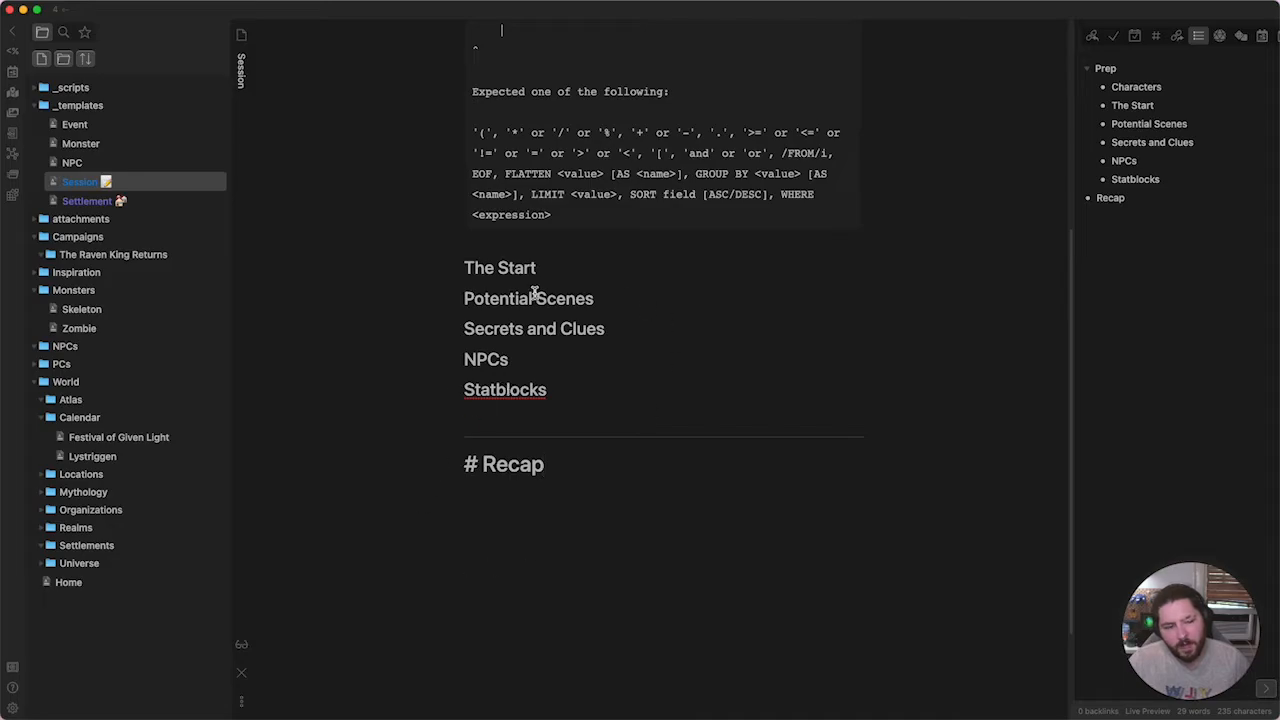
{"action": "scroll", "coordinate": [606, 423], "scroll_direction": "up", "scroll_amount": 2}
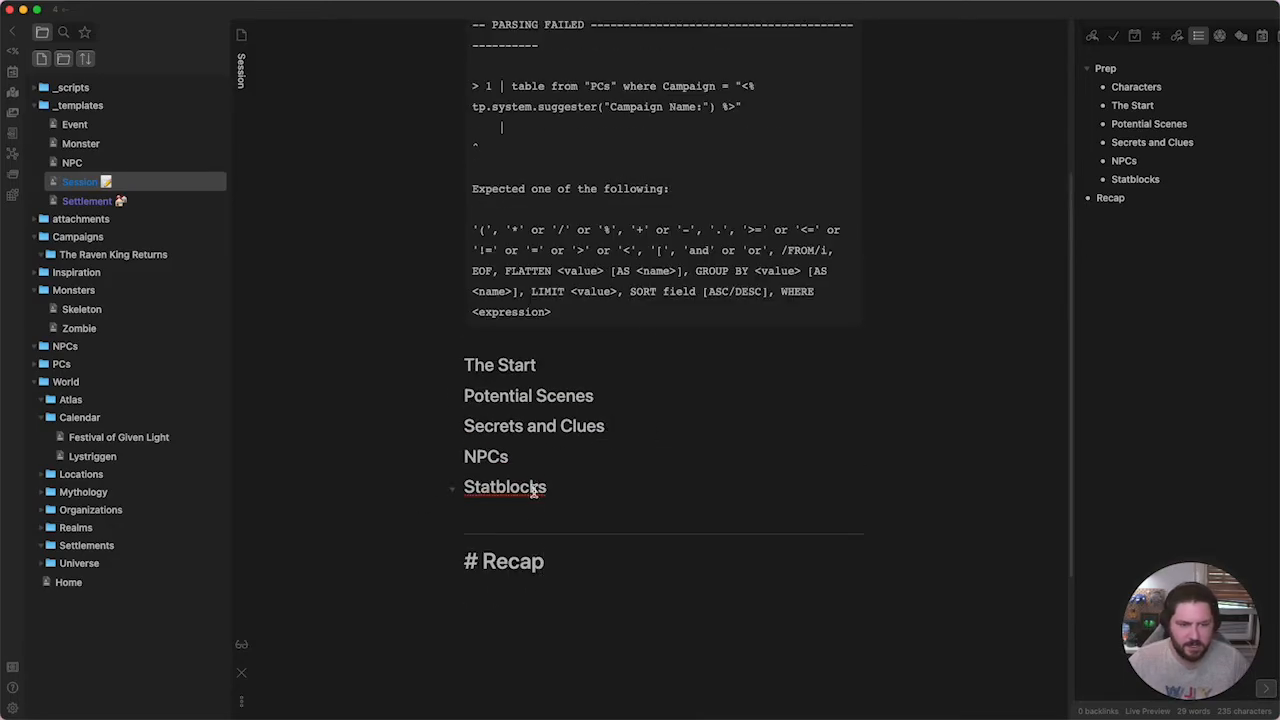
Add an empty checklist item below the Statblocks heading in the Session template.
{"action": "left_click", "coordinate": [545, 510]}
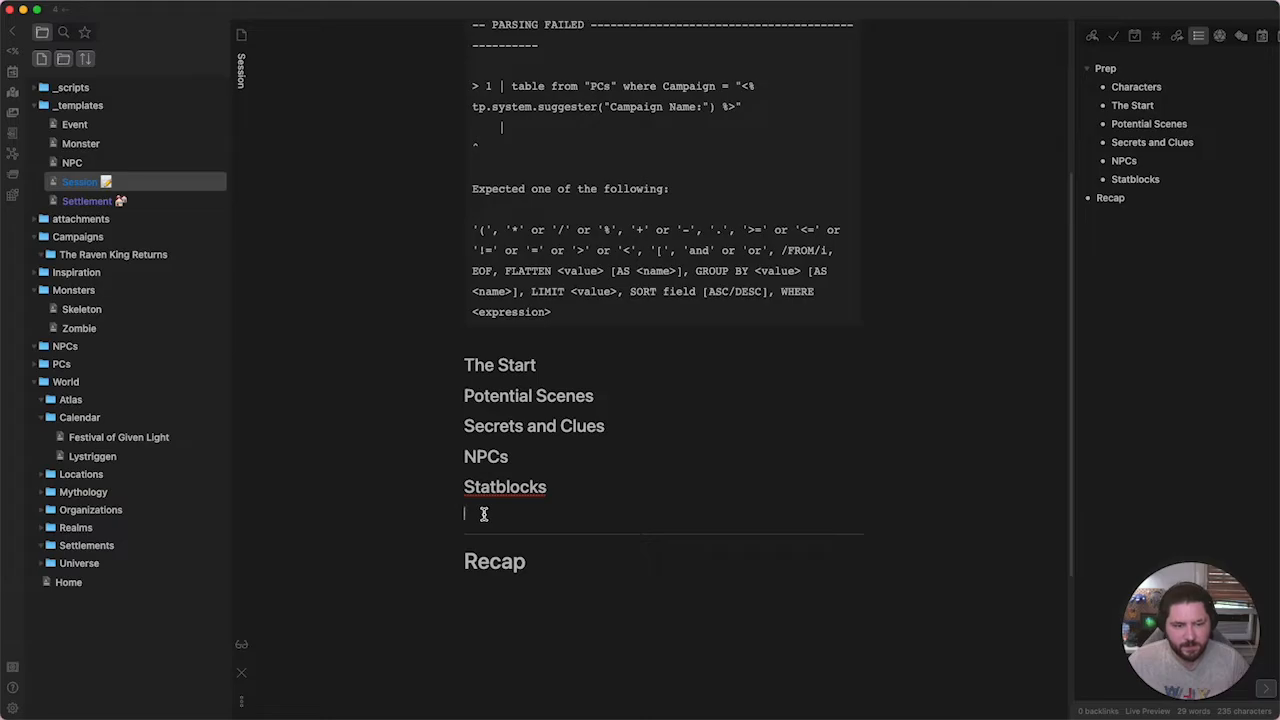
{"action": "type", "text": "- ["}
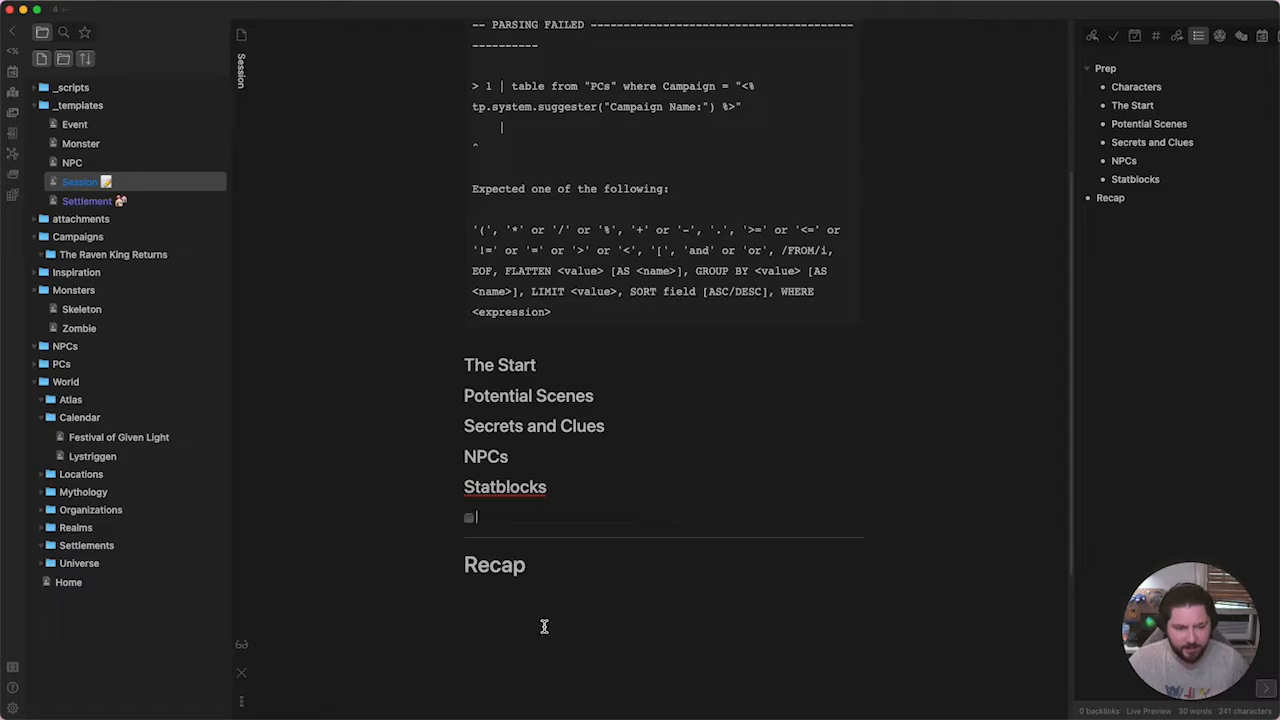
{"action": "scroll", "coordinate": [567, 605], "scroll_direction": "down", "scroll_amount": 2}
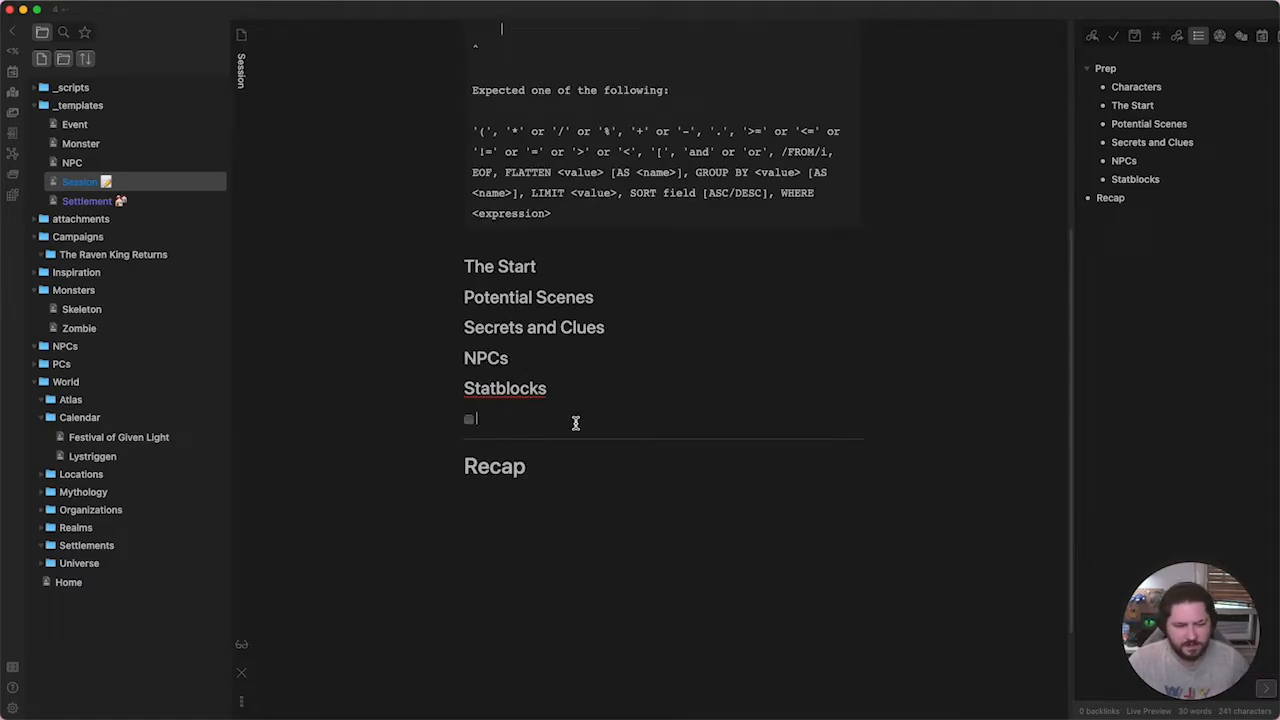
{"action": "left_click", "coordinate": [531, 488]}
{"action": "key", "text": "Return"}
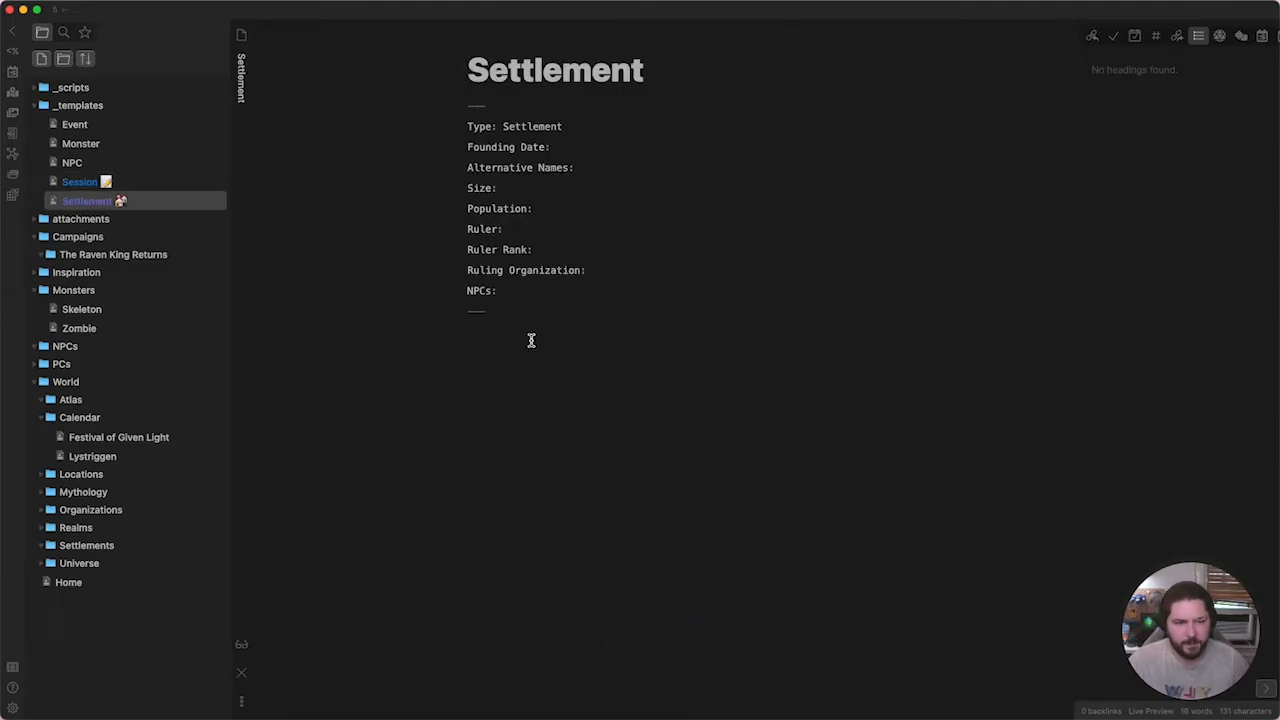
Open the Settlement template and examine its metadata fields from Type through NPCs.
{"action": "left_click_drag", "start_coordinate": [506, 313], "coordinate": [451, 110]}
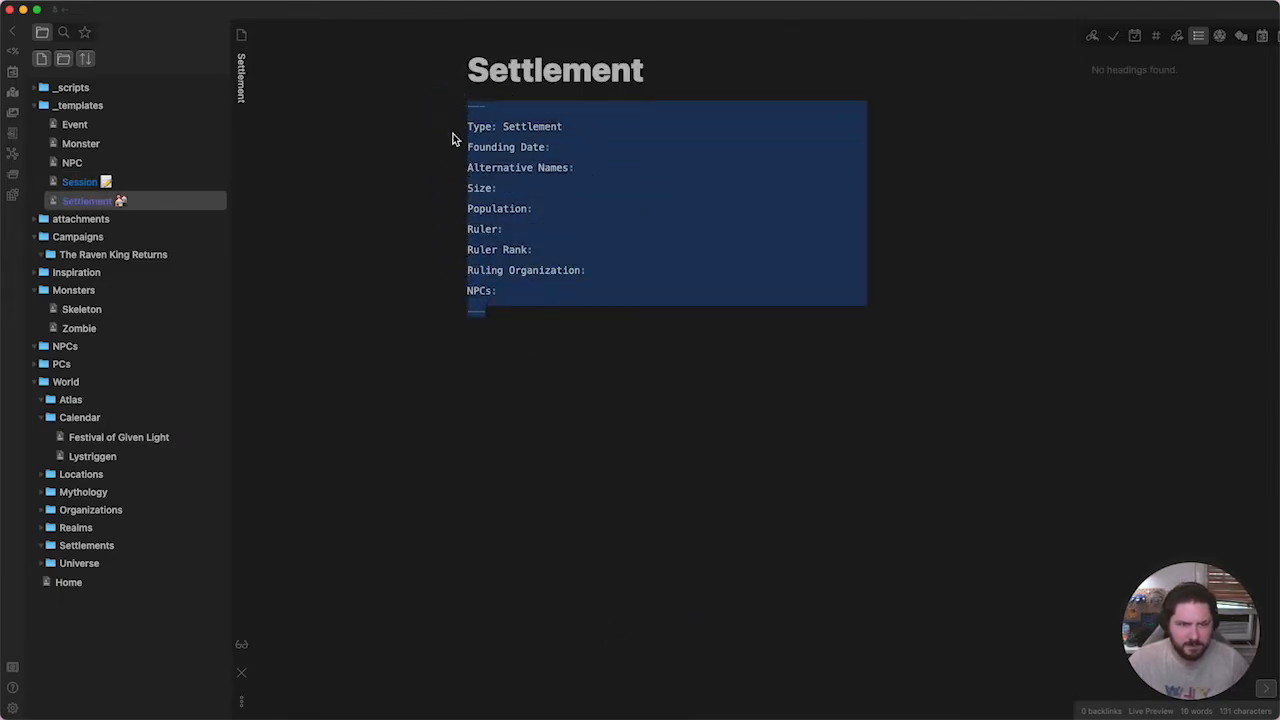
{"action": "left_click", "coordinate": [546, 368]}
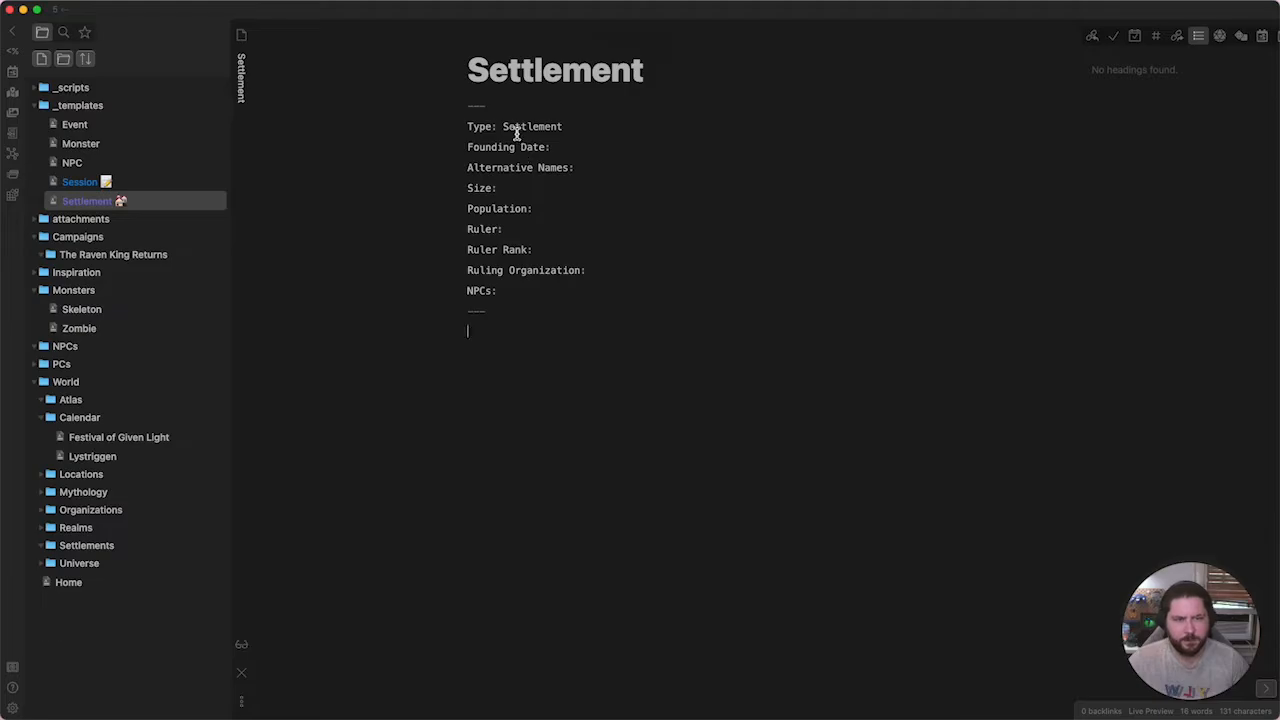
{"action": "left_click", "coordinate": [469, 127]}
{"action": "left_click", "coordinate": [545, 294], "text": "shift"}
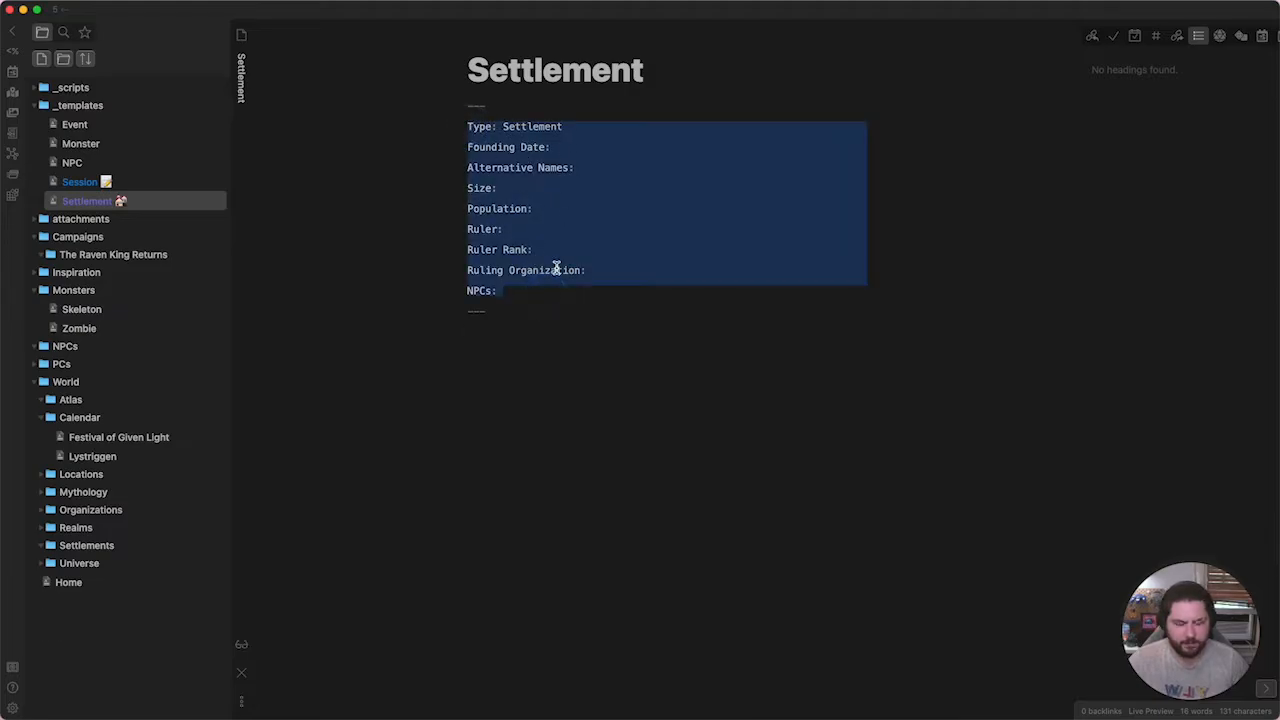
{"action": "left_click", "coordinate": [652, 352]}
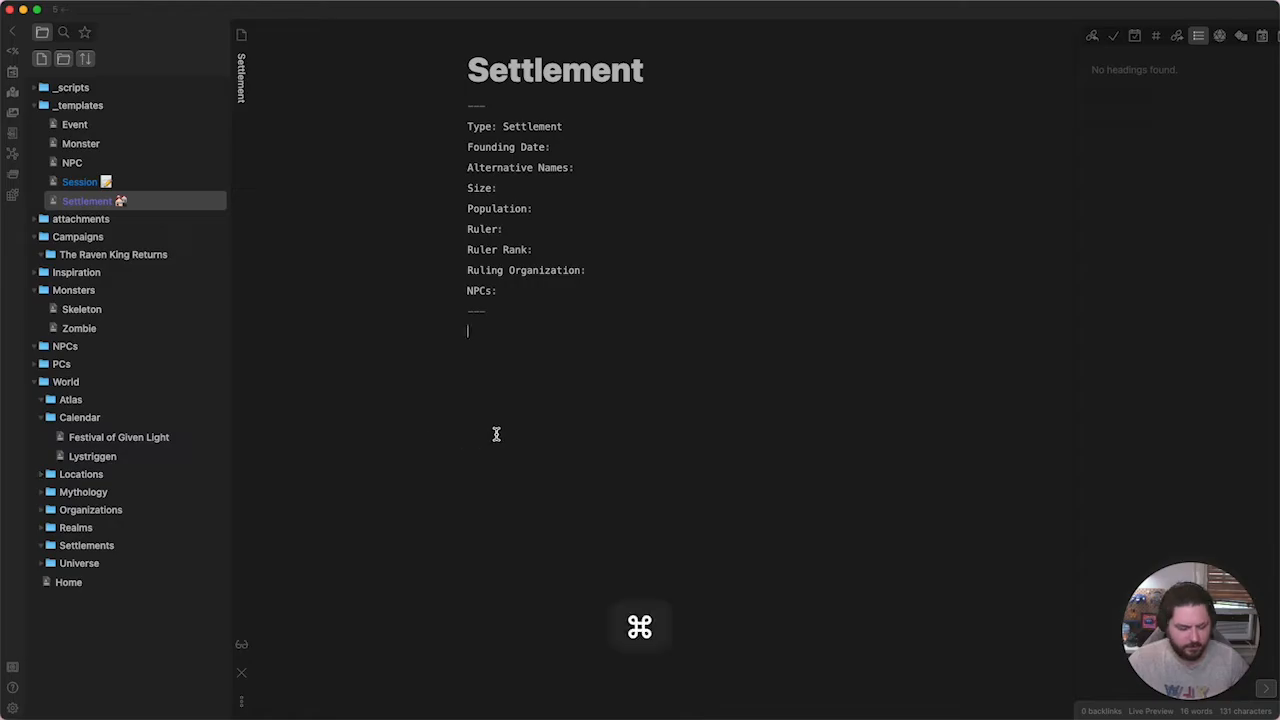
Open the Eclin's Fall settlement note and examine its filled-in metadata block.
{"action": "key", "text": "super+p"}
{"action": "key", "text": "super+o"}
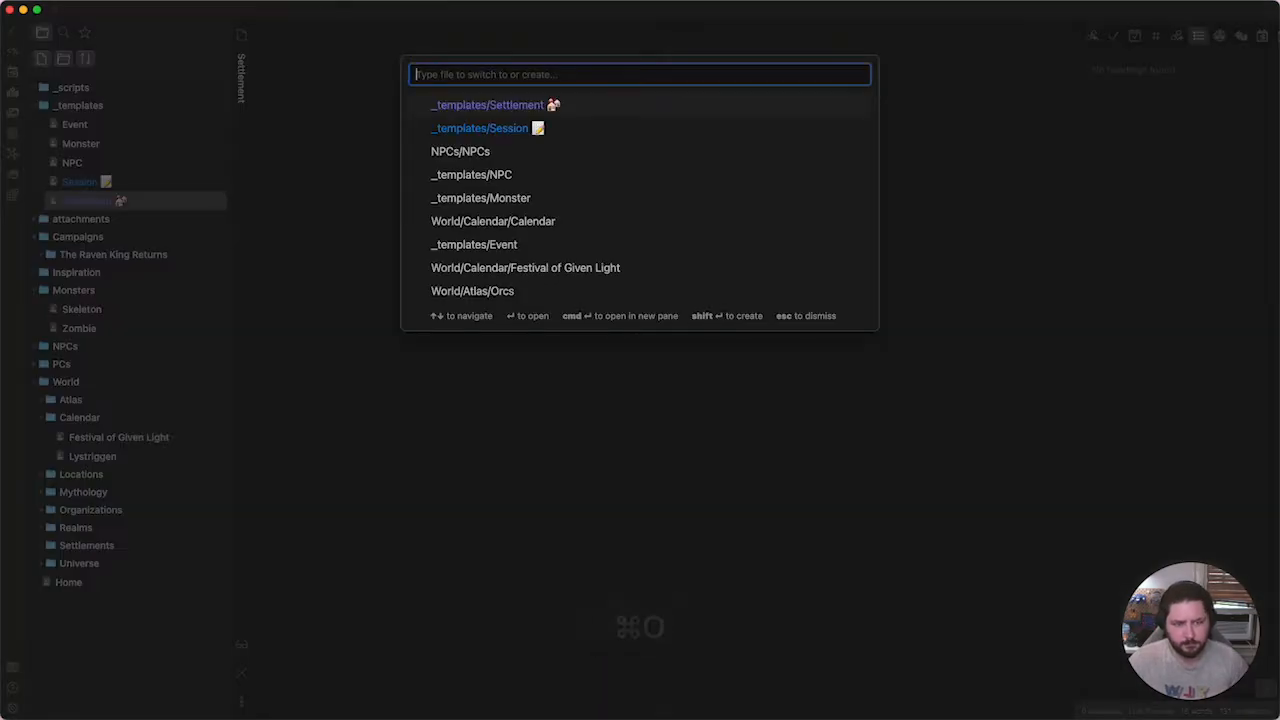
{"action": "type", "text": "eclin"}
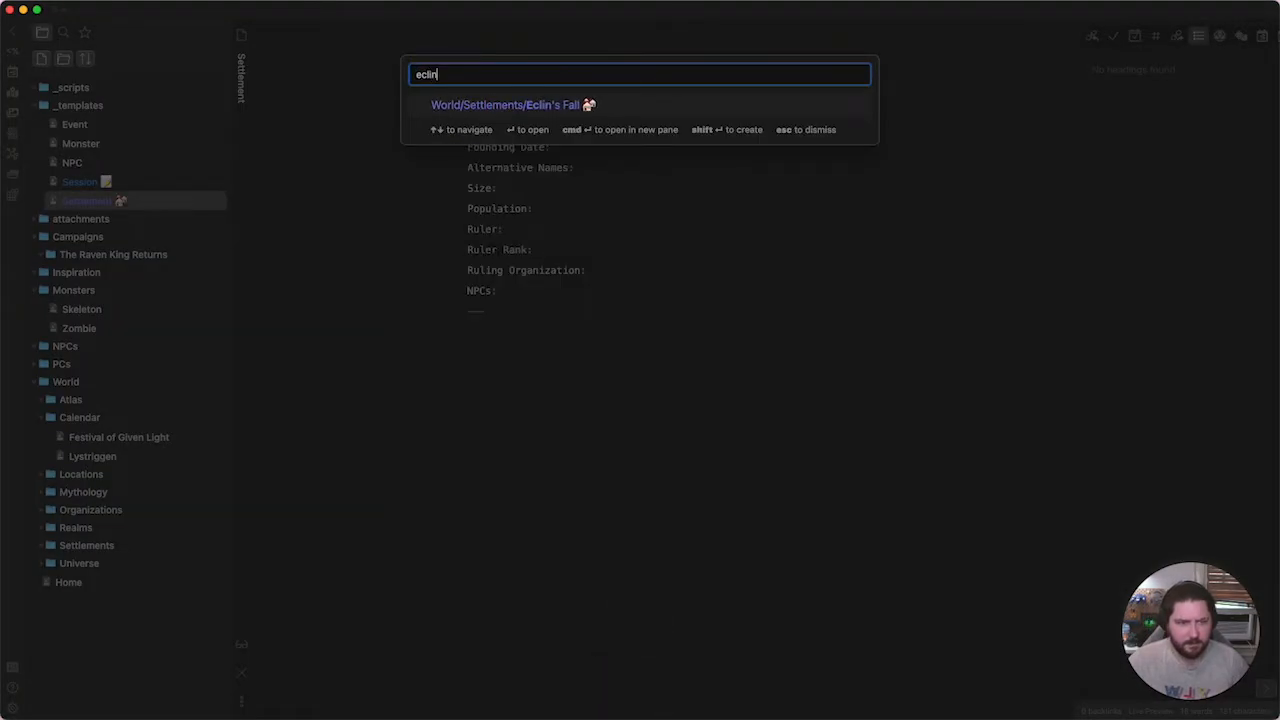
{"action": "key", "text": "Return"}
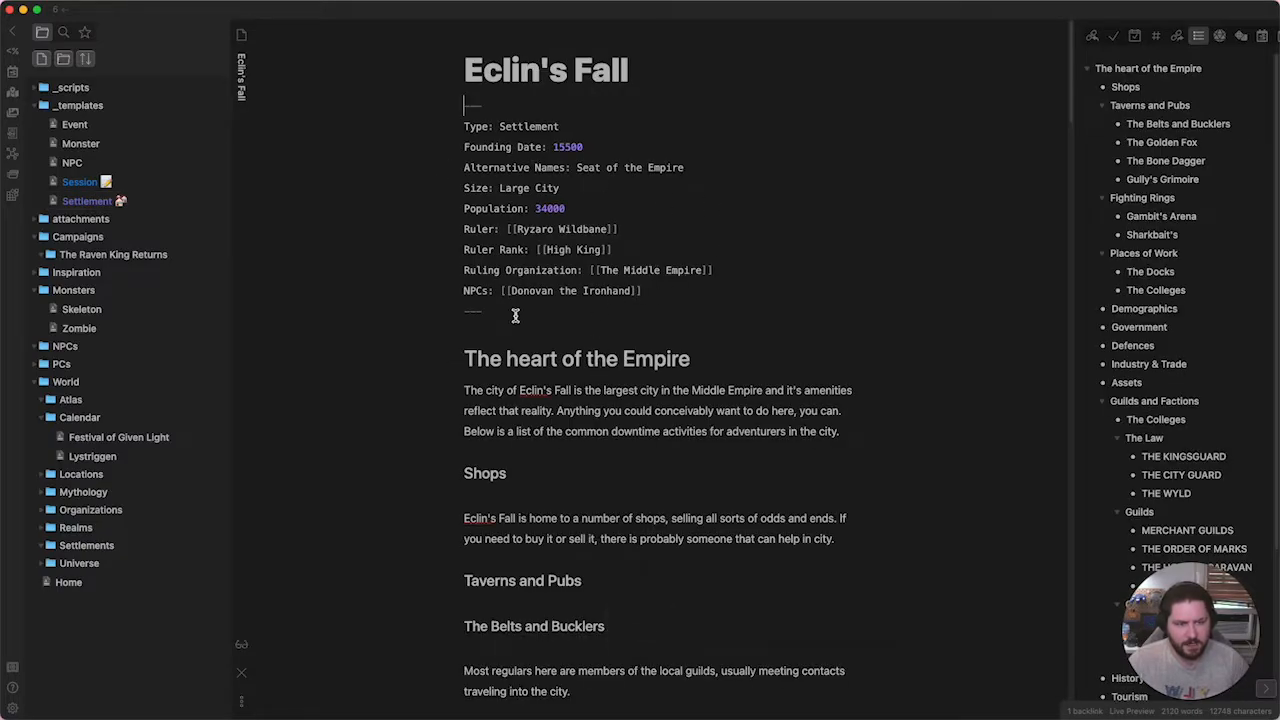
{"action": "left_click_drag", "start_coordinate": [517, 314], "coordinate": [437, 109]}
{"action": "left_click", "coordinate": [640, 335]}
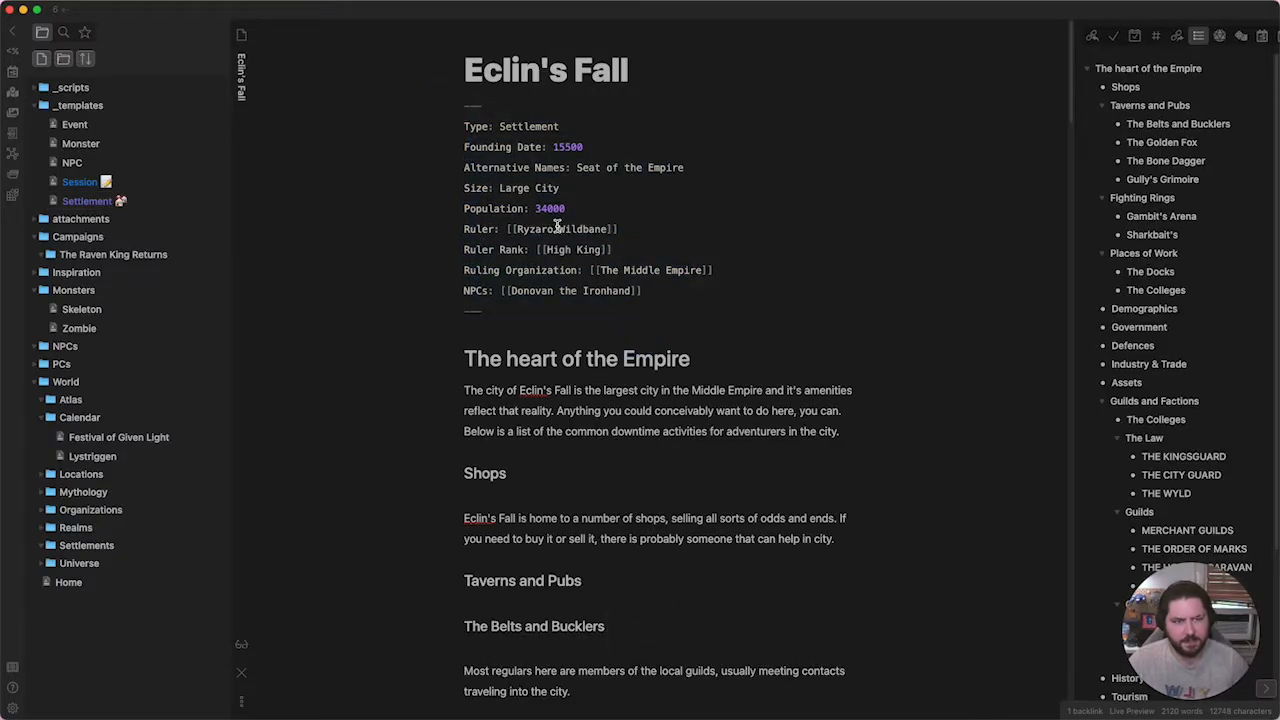
Try to follow the linked name in the Ruler field of the Eclin's Fall metadata.
{"action": "key", "text": "super"}
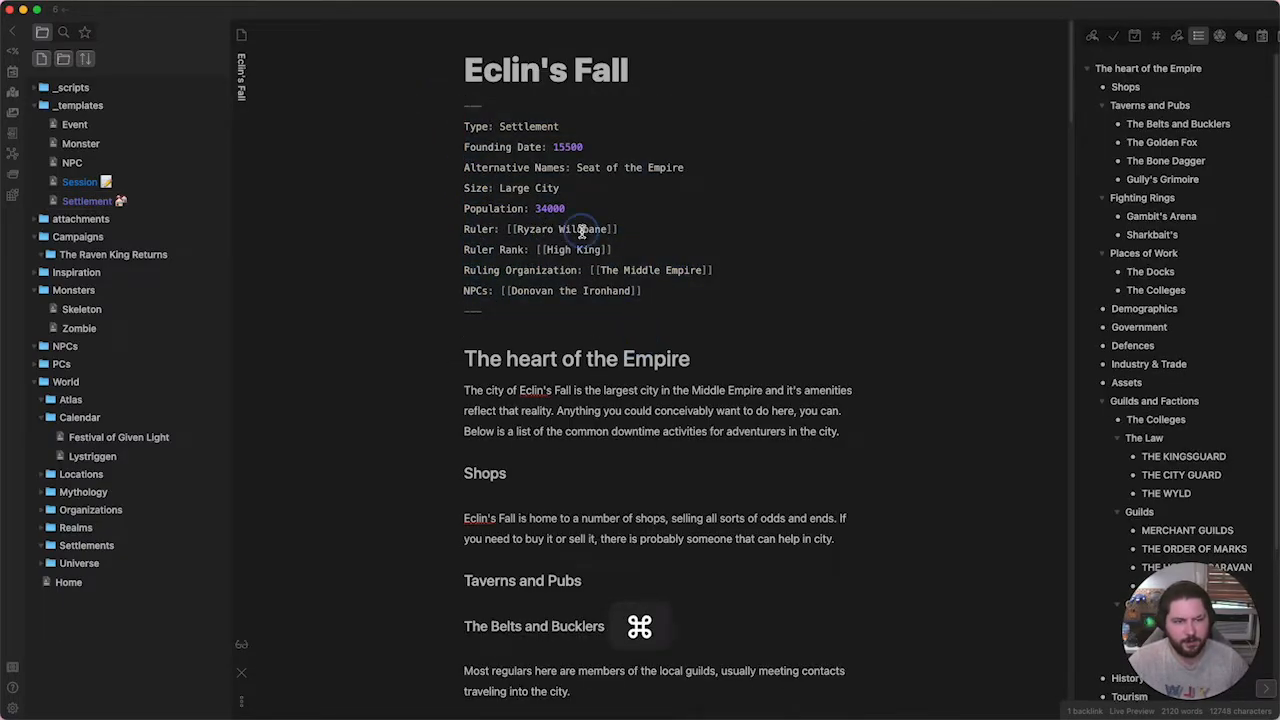
{"action": "double_click", "coordinate": [520, 230]}
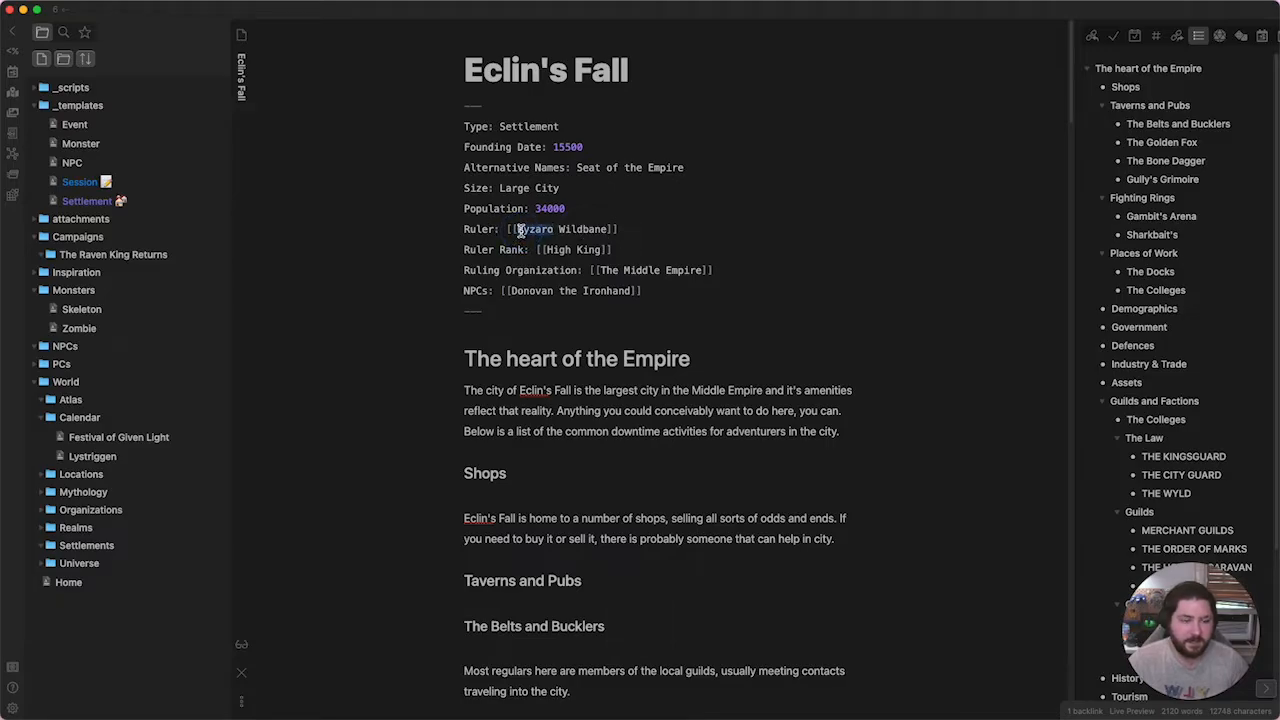
{"action": "left_click", "coordinate": [642, 233]}
{"action": "left_click", "coordinate": [645, 357]}
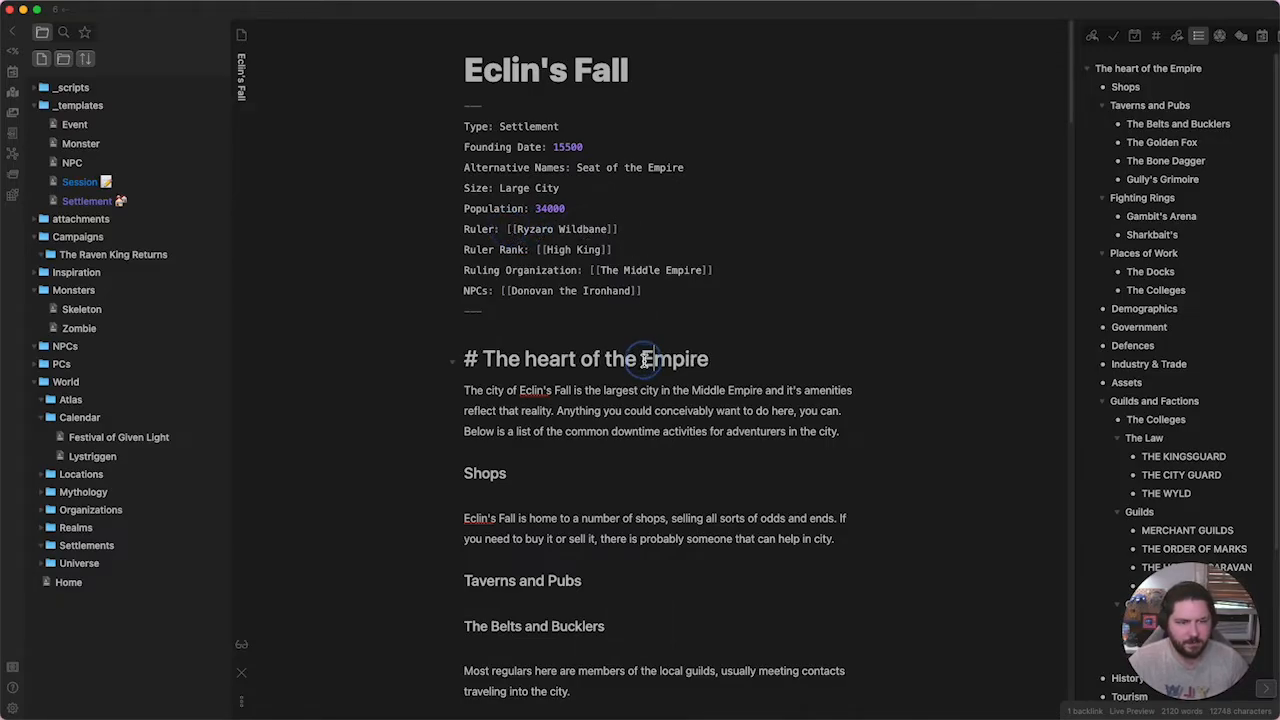
{"action": "left_click", "coordinate": [552, 230], "text": "super"}
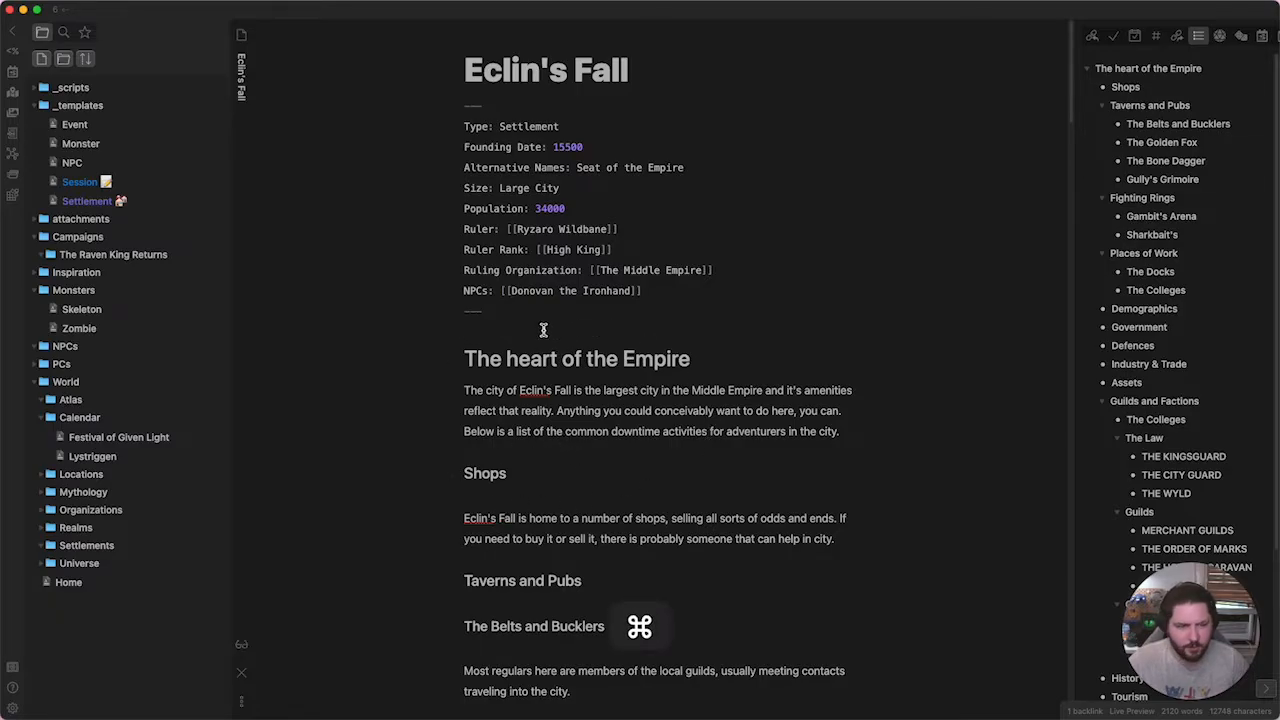
Show Eclin's Fall in reading view, then collapse and re-expand its Metadata block.
{"action": "key", "text": "super+e"}
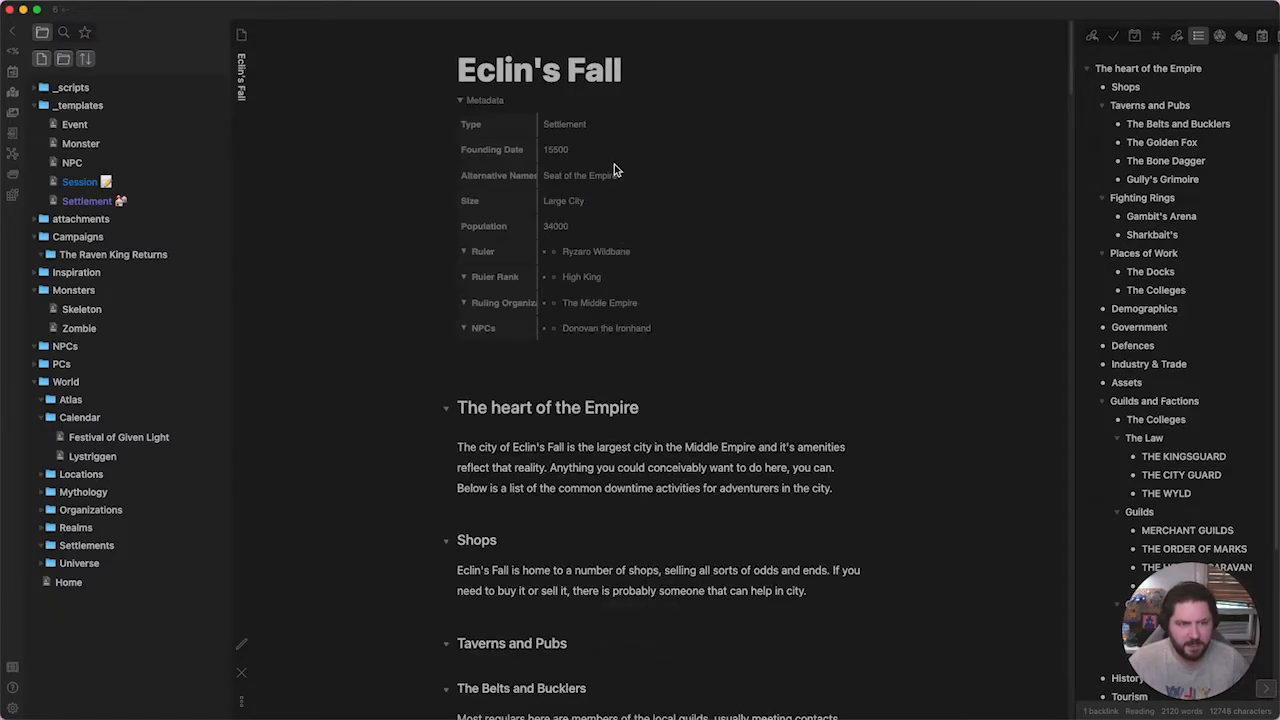
{"action": "double_click", "coordinate": [612, 251]}
{"action": "left_click", "coordinate": [481, 102]}
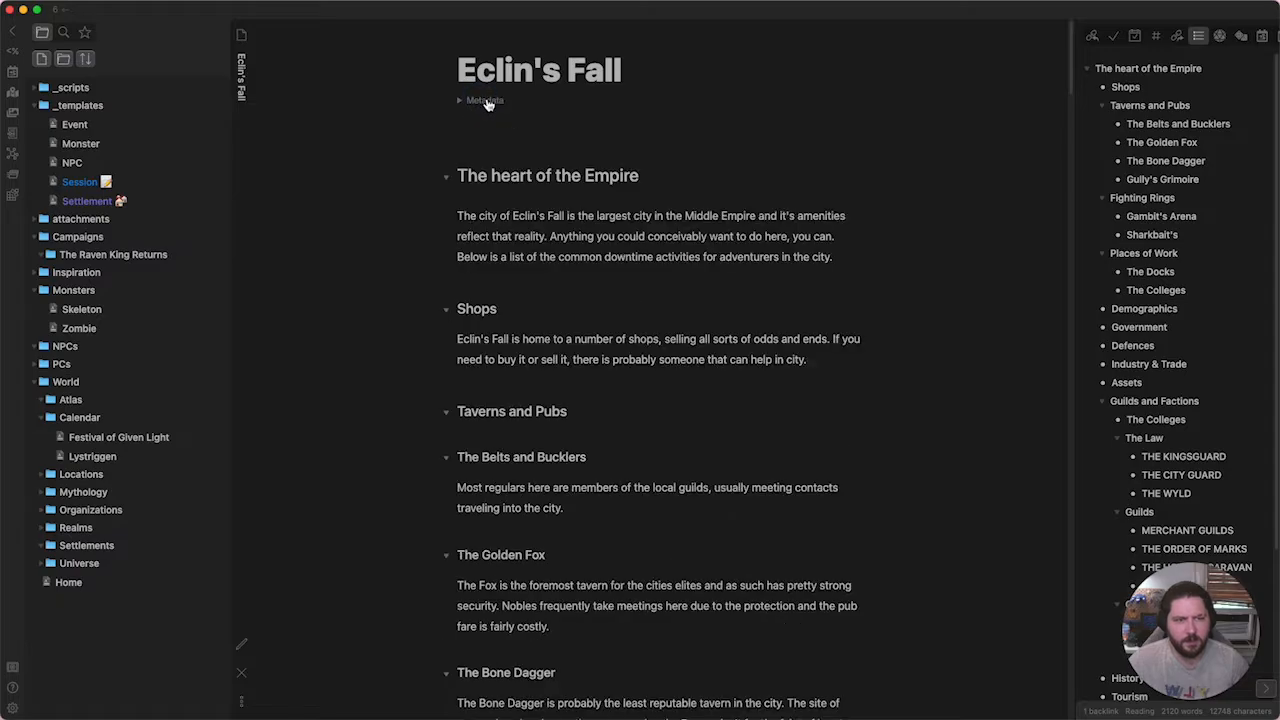
{"action": "left_click", "coordinate": [481, 102]}
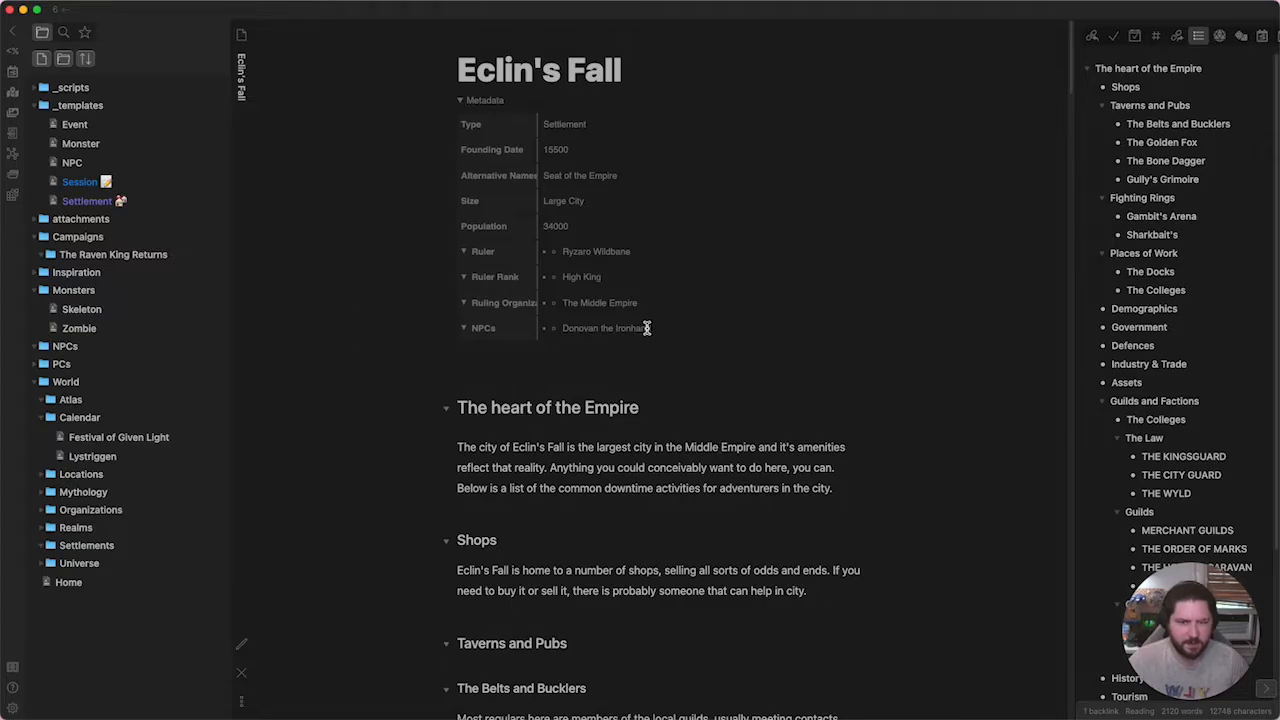
Review the installed community plugins from Auto Link Title through Dice Roller in the settings.
{"action": "key", "text": "super+comma"}
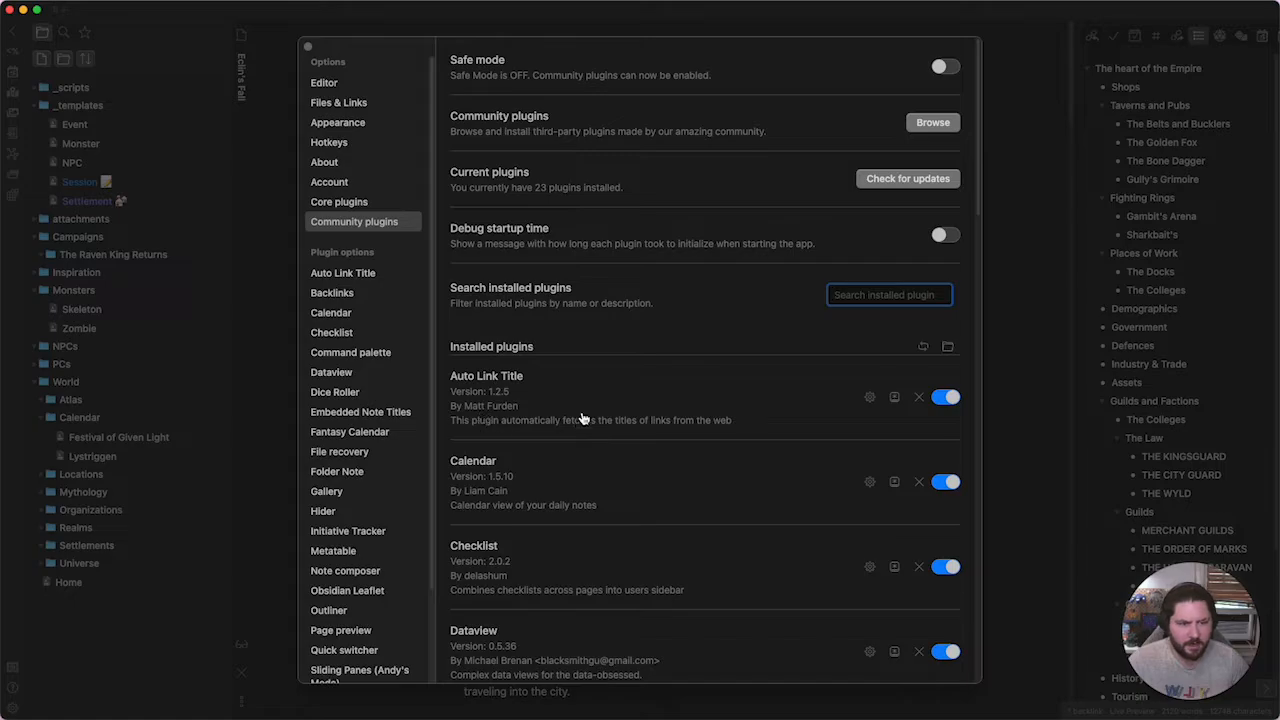
{"action": "scroll", "coordinate": [583, 418], "scroll_direction": "down", "scroll_amount": 2}
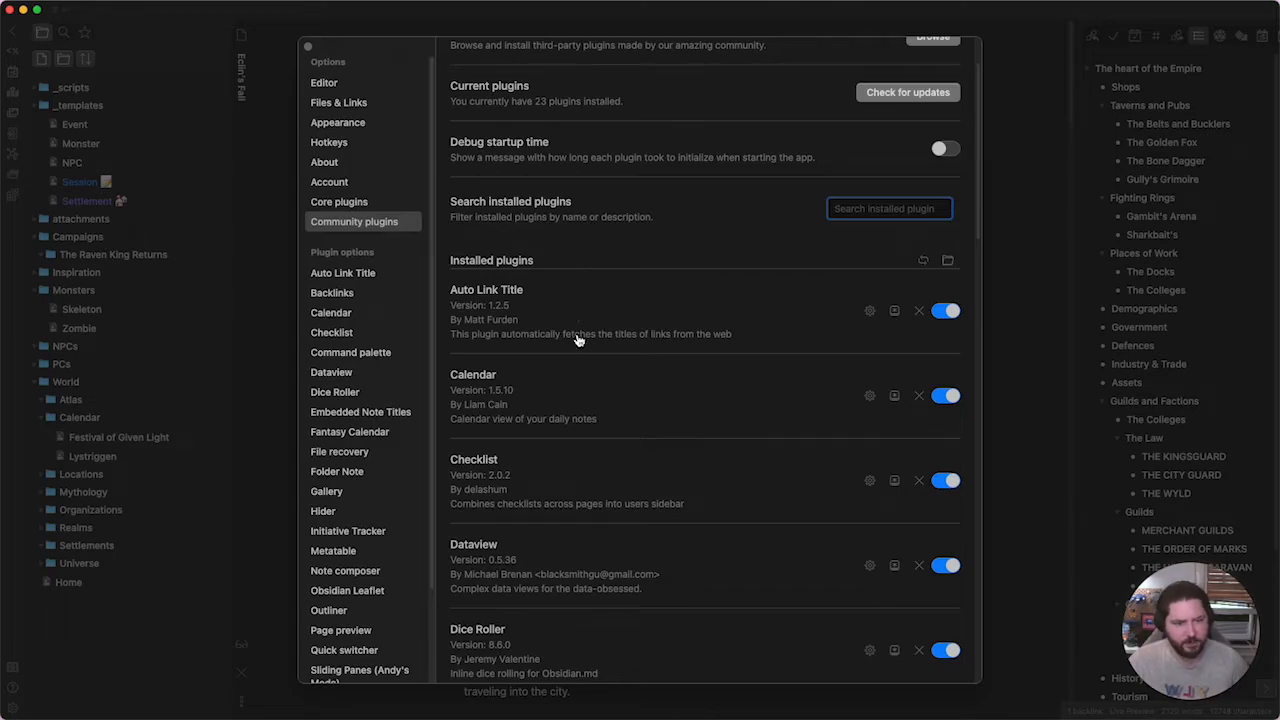
{"action": "scroll", "coordinate": [590, 360], "scroll_direction": "down", "scroll_amount": 1}
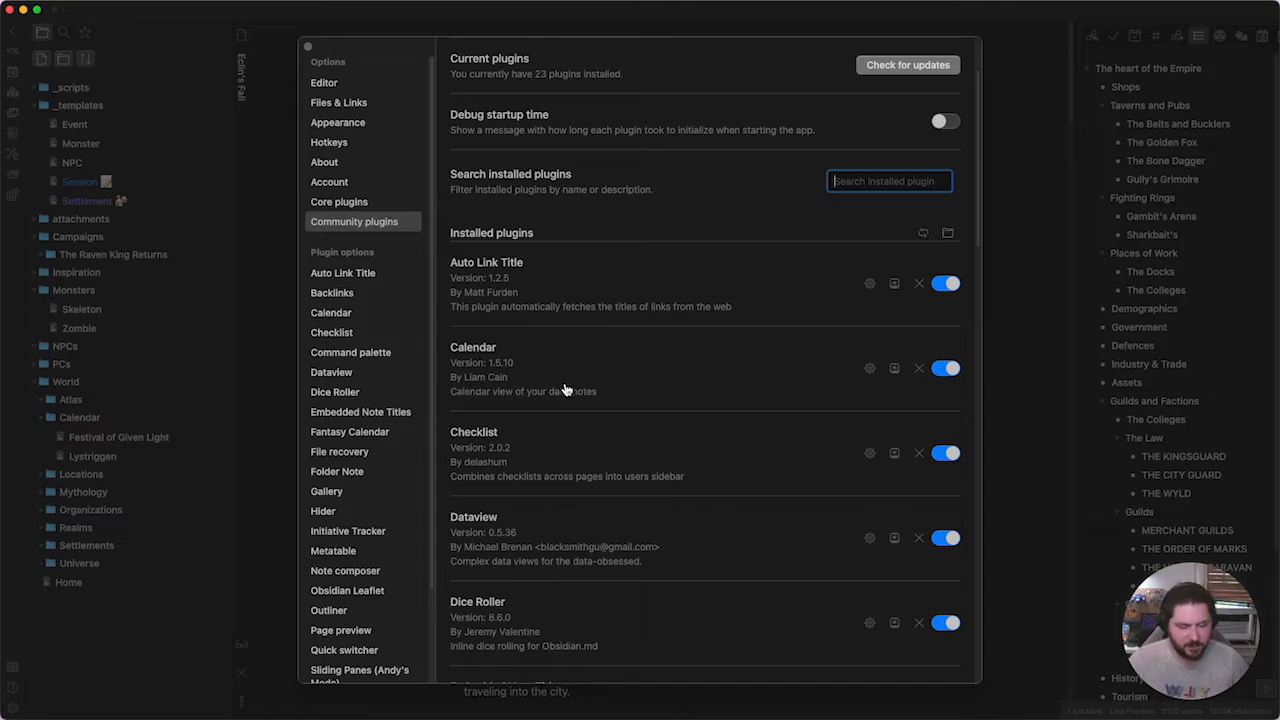
{"action": "scroll", "coordinate": [663, 349], "scroll_direction": "down", "scroll_amount": 5}
{"action": "scroll", "coordinate": [585, 305], "scroll_direction": "up", "scroll_amount": 1}
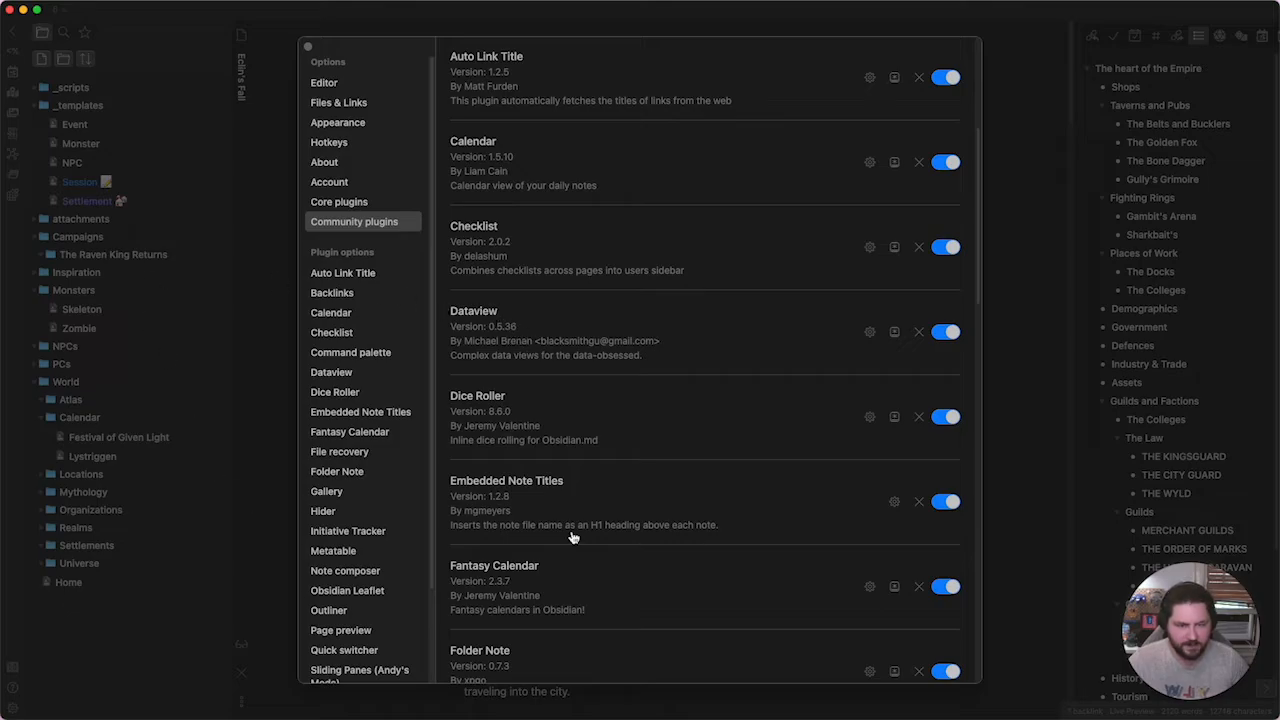
{"action": "scroll", "coordinate": [658, 381], "scroll_direction": "down", "scroll_amount": 3}
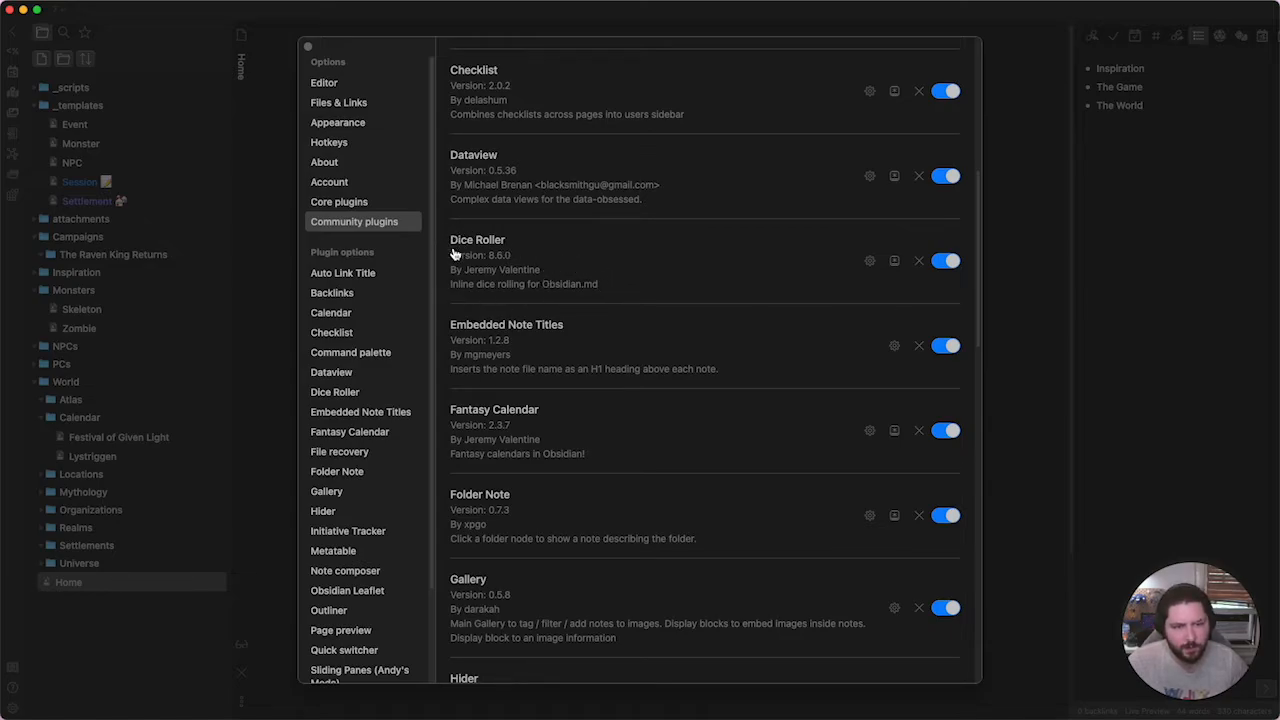
Add the inline dice roll `dice: 1d20` on a new line at the end of the Home note.
{"action": "left_click", "coordinate": [999, 393]}
{"action": "key", "text": "Return"}
{"action": "type", "text": "`dice"}
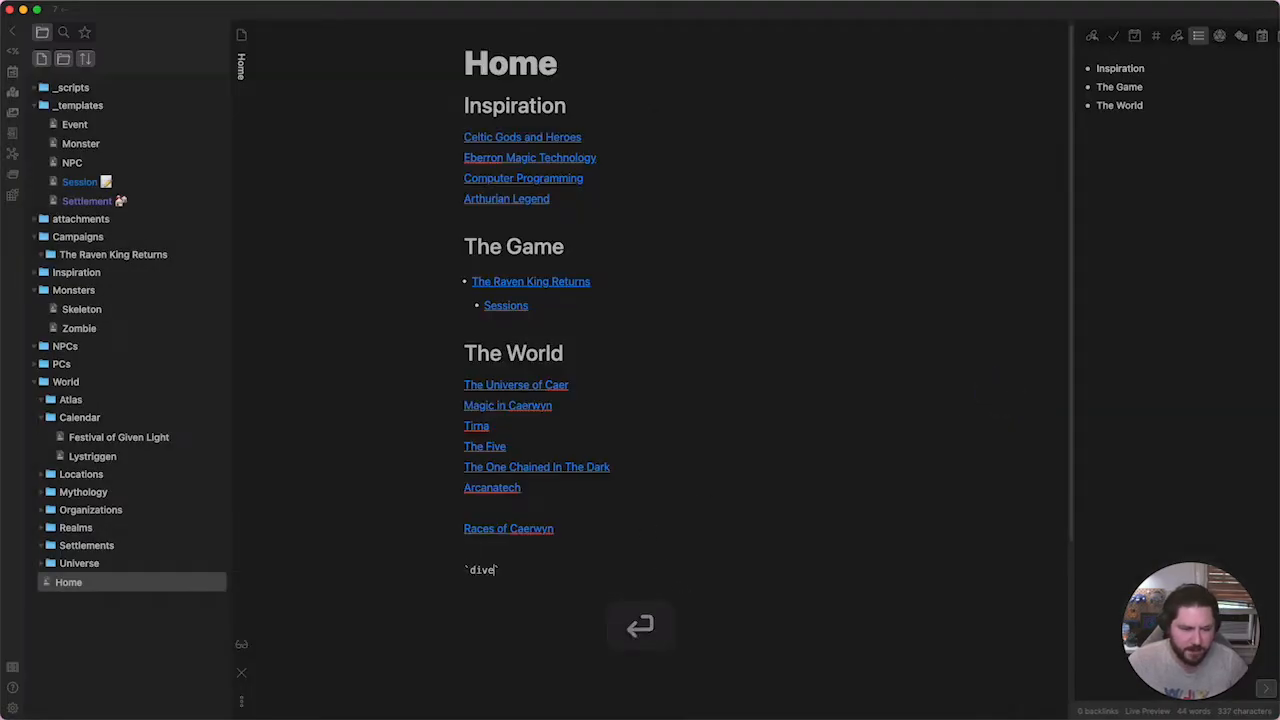
{"action": "type", "text": ": 1d20"}
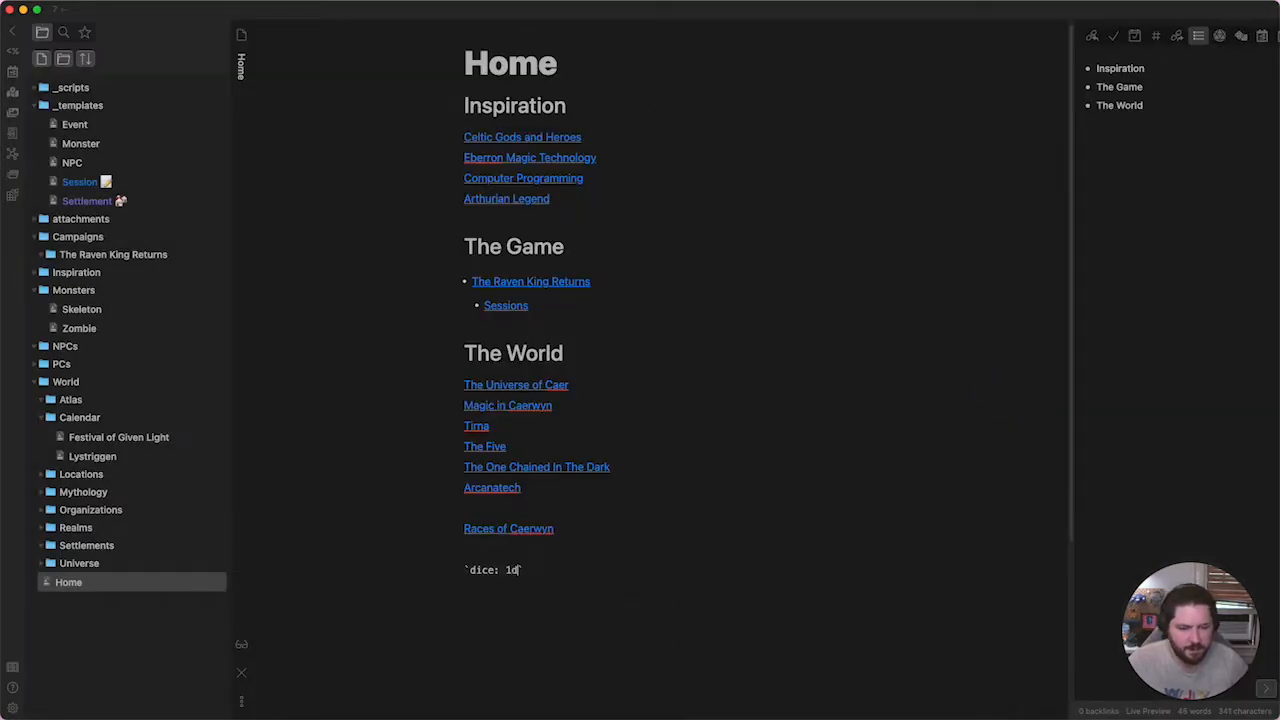
Show the Home note in reading view and re-roll the inline 1d20 several times.
{"action": "key", "text": "super+e"}
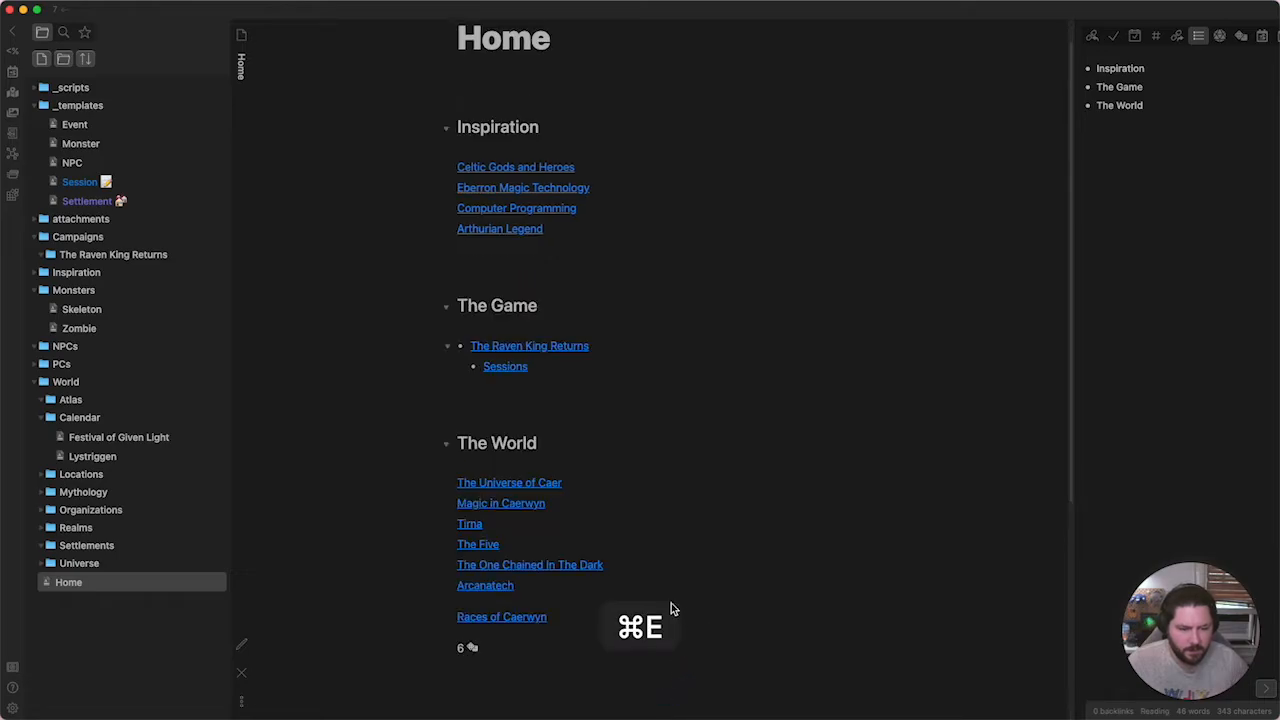
{"action": "scroll", "coordinate": [467, 473], "scroll_direction": "down", "scroll_amount": 5}
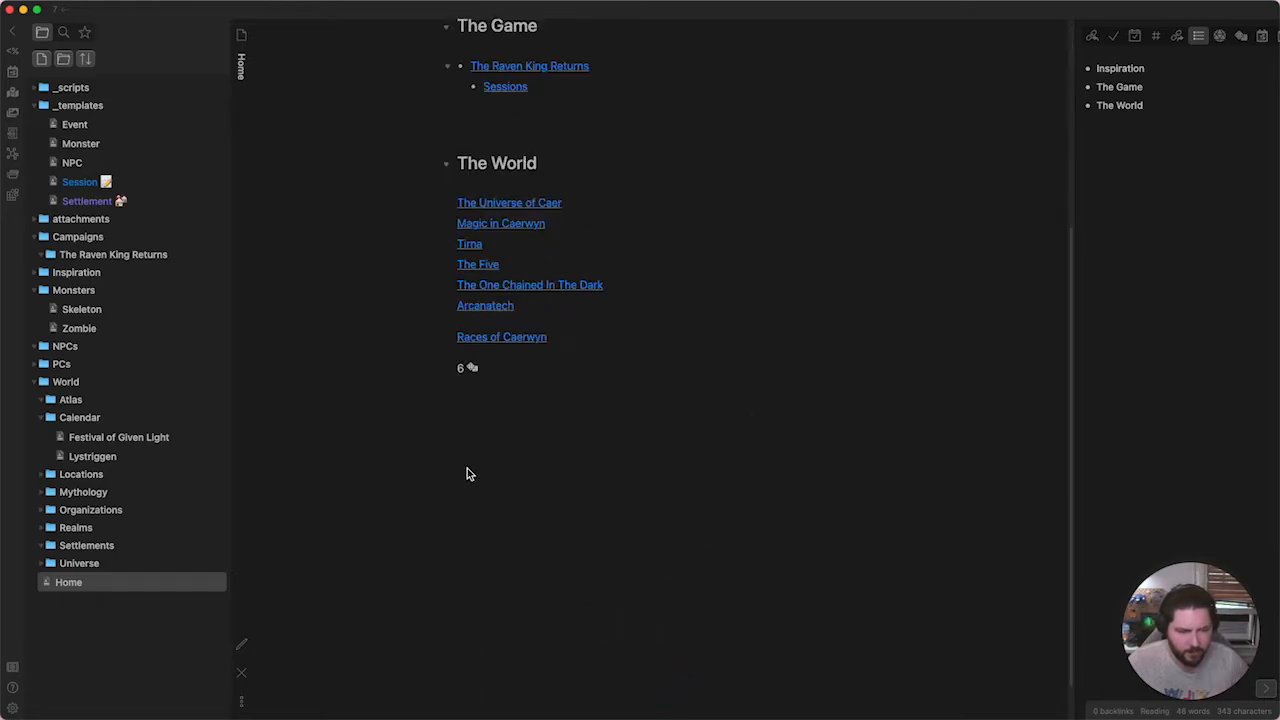
{"action": "left_click", "coordinate": [476, 372]}
{"action": "left_click", "coordinate": [478, 370]}
{"action": "left_click", "coordinate": [464, 372]}
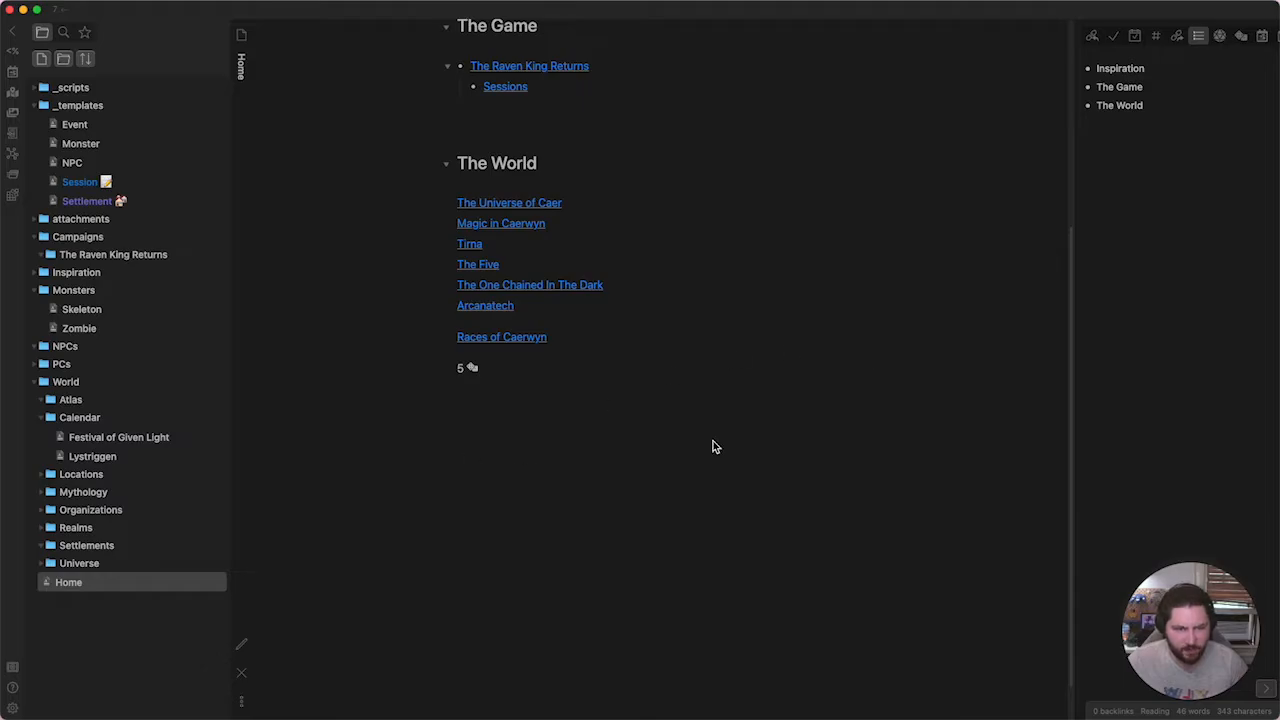
{"action": "left_click", "coordinate": [568, 458]}
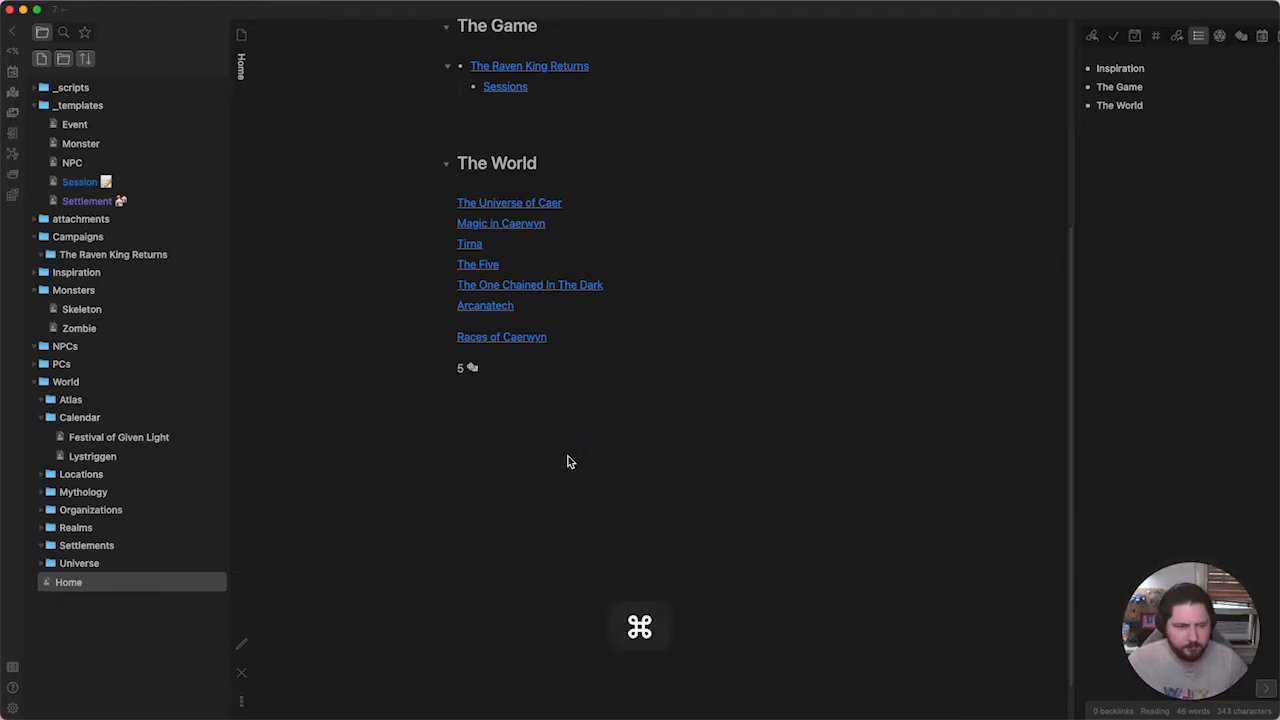
Return Home to editing view, check the Embedded Note Titles plugin entry, and compare the note's title with its Inspiration heading.
{"action": "key", "text": "super+e"}
{"action": "key", "text": "super+comma"}
{"action": "scroll", "coordinate": [740, 438], "scroll_direction": "down", "scroll_amount": 10}
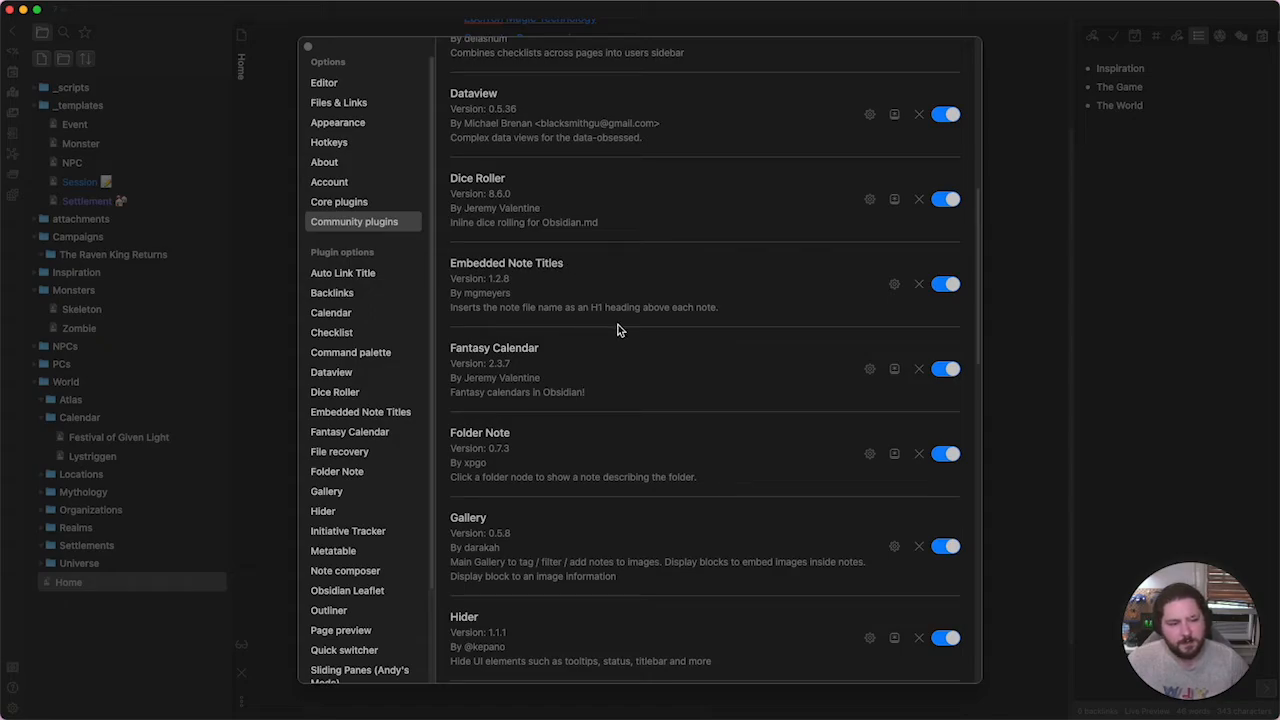
{"action": "left_click", "coordinate": [1043, 333]}
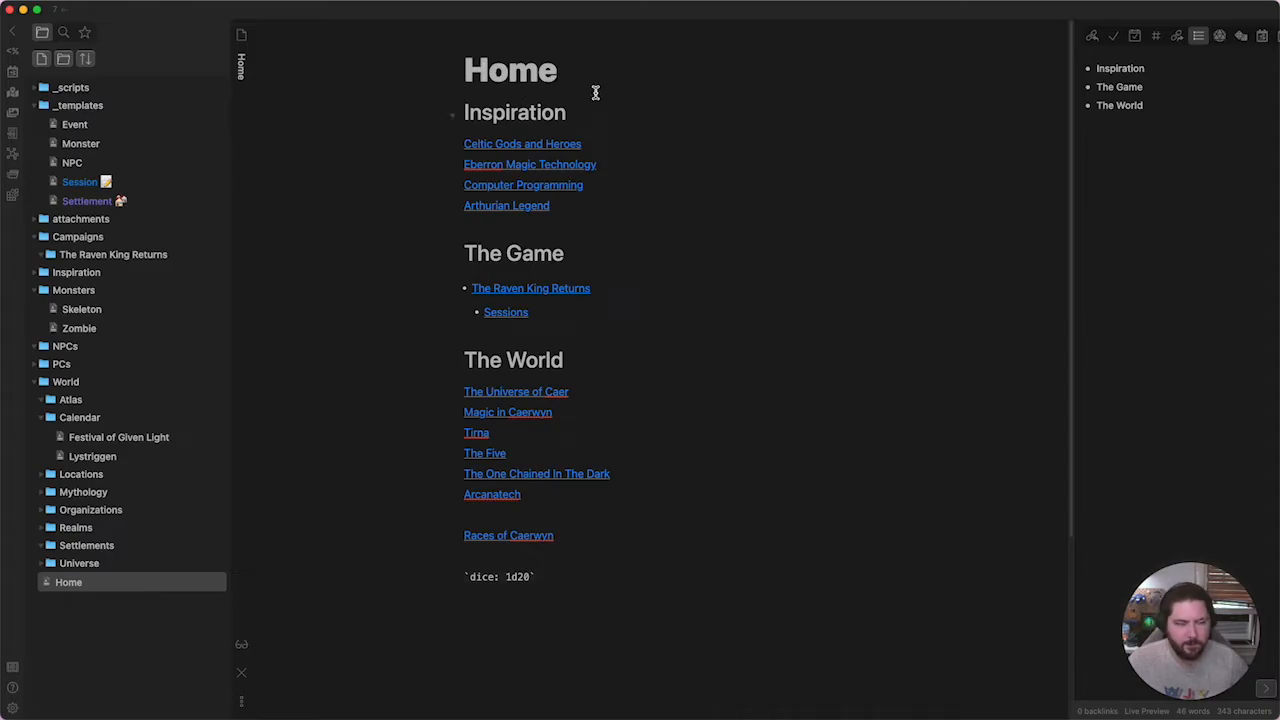
{"action": "double_click", "coordinate": [516, 118]}
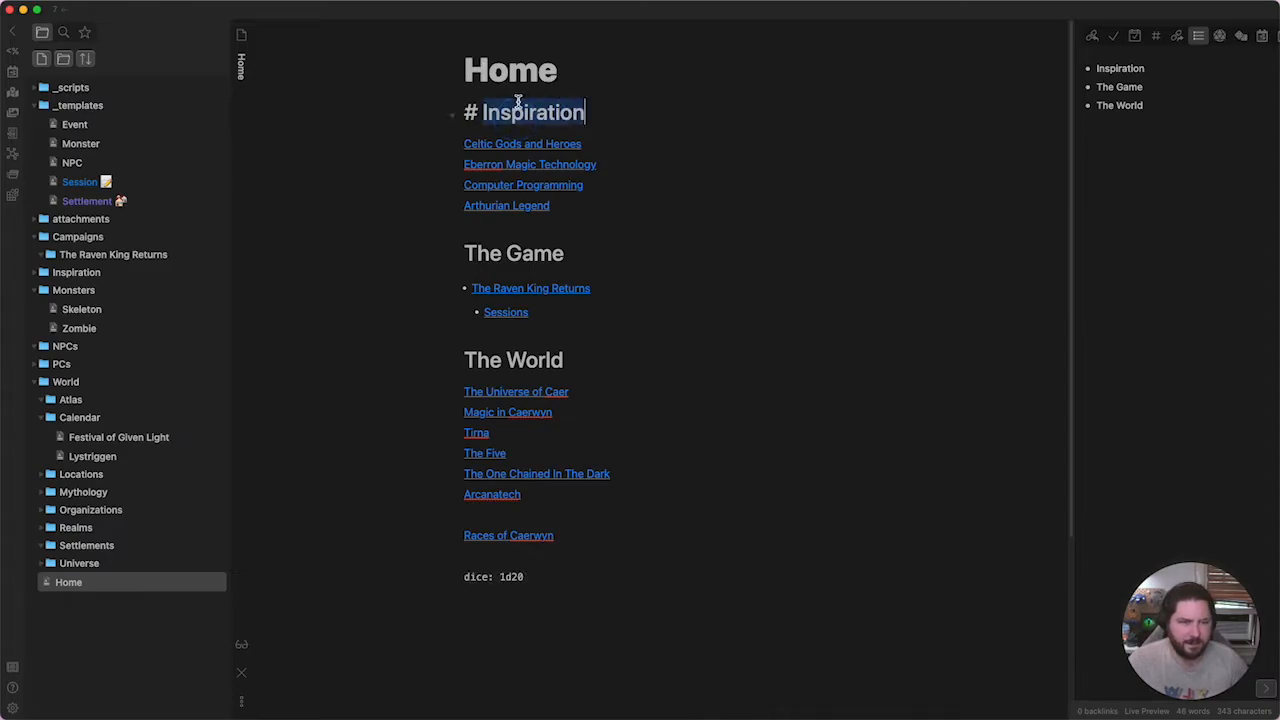
{"action": "left_click", "coordinate": [571, 612]}
Review the Embedded Note Titles, Fantasy Calendar and Folder Note entries in the installed community plugins.
{"action": "key", "text": "super+comma"}
{"action": "scroll", "coordinate": [448, 250], "scroll_direction": "down", "scroll_amount": 10}
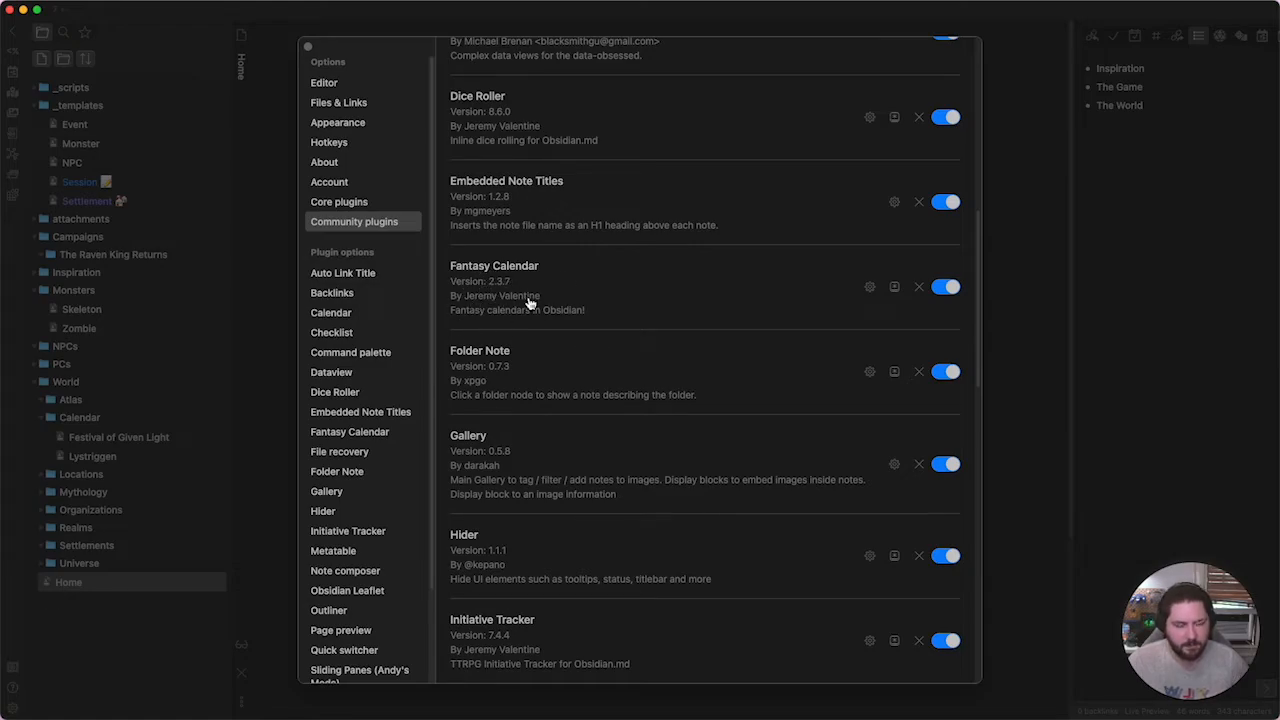
{"action": "scroll", "coordinate": [572, 375], "scroll_direction": "down", "scroll_amount": 1}
{"action": "scroll", "coordinate": [572, 375], "scroll_direction": "down", "scroll_amount": 2}
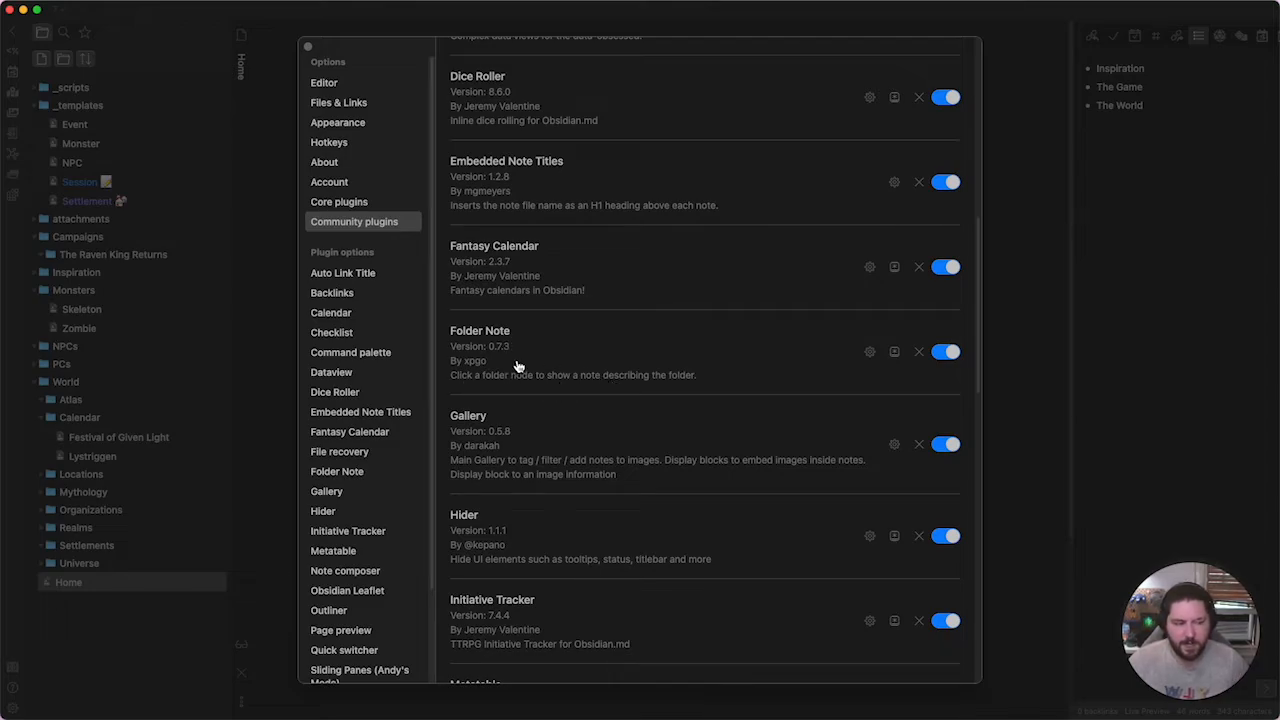
Leave the settings and show the folder overview notes through the Campaigns and Monsters folders.
{"action": "left_click", "coordinate": [261, 366]}
{"action": "left_click", "coordinate": [84, 242]}
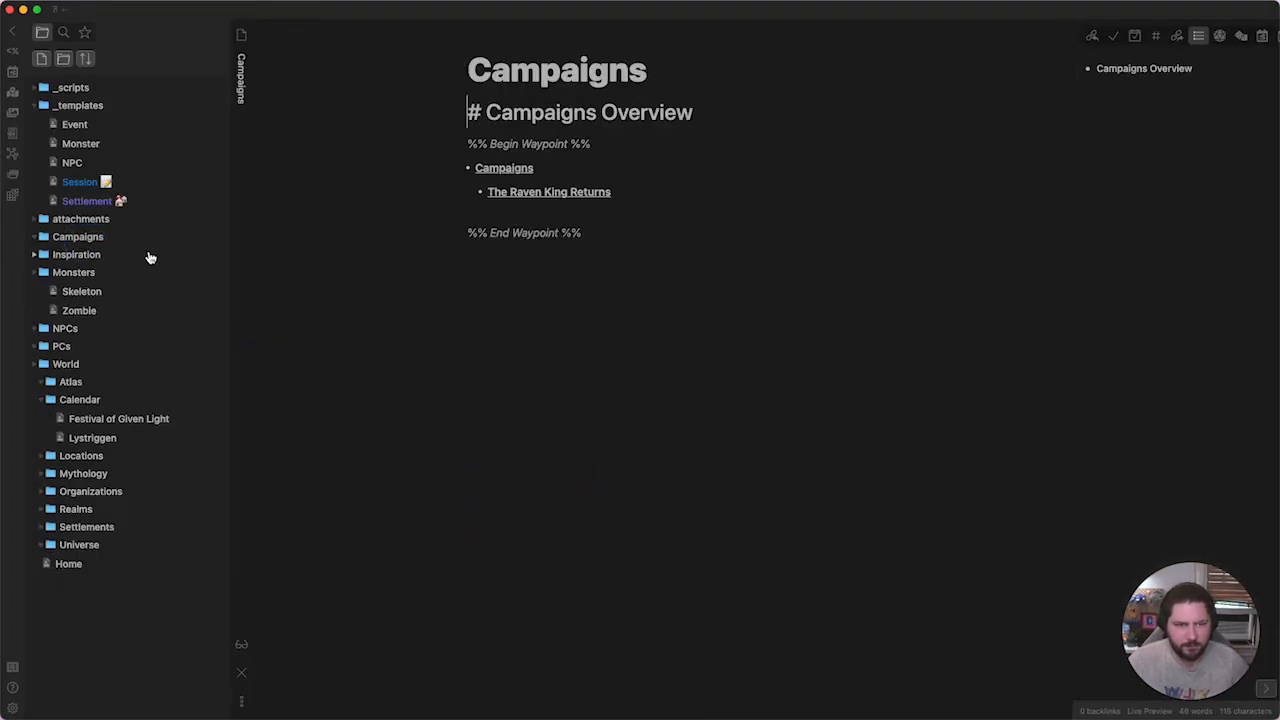
{"action": "left_click", "coordinate": [649, 297]}
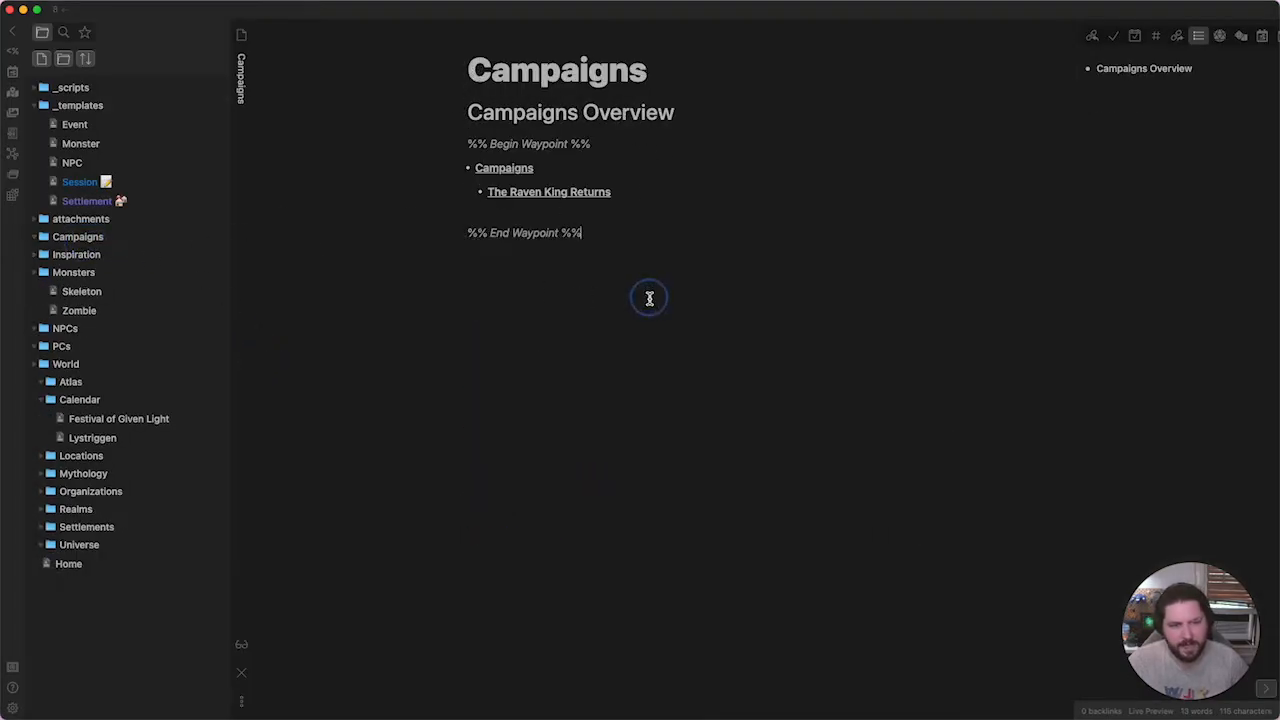
{"action": "left_click", "coordinate": [78, 279]}
{"action": "left_click", "coordinate": [76, 278]}
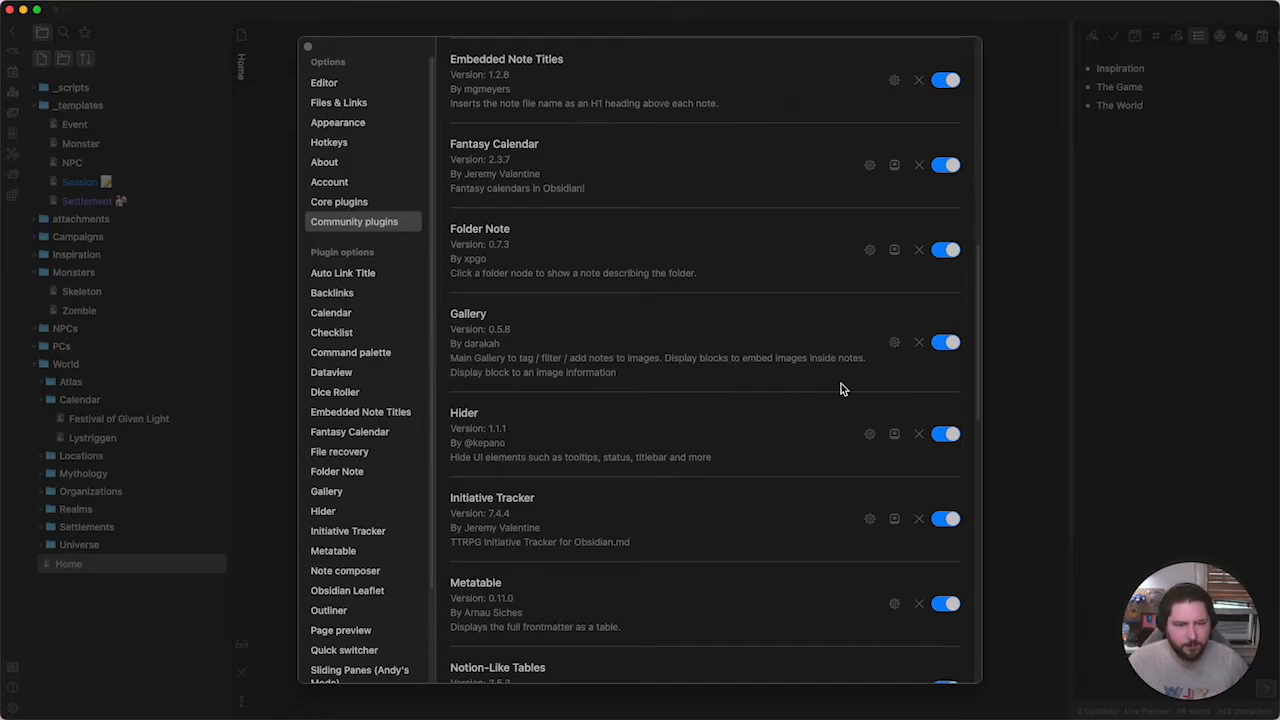
Review the installed community plugins from Gallery through Sliding Panes (Andy's Mode), and close the settings.
{"action": "scroll", "coordinate": [840, 385], "scroll_direction": "down", "scroll_amount": 2}
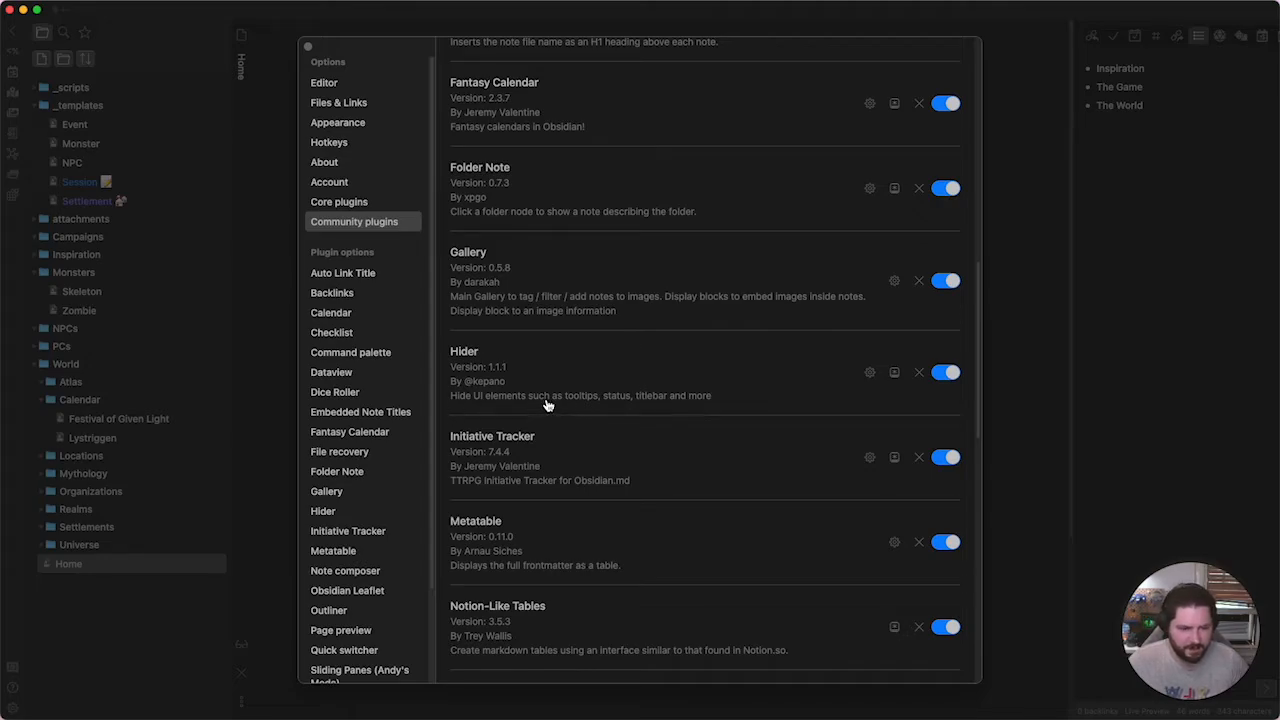
{"action": "scroll", "coordinate": [694, 391], "scroll_direction": "down", "scroll_amount": 3}
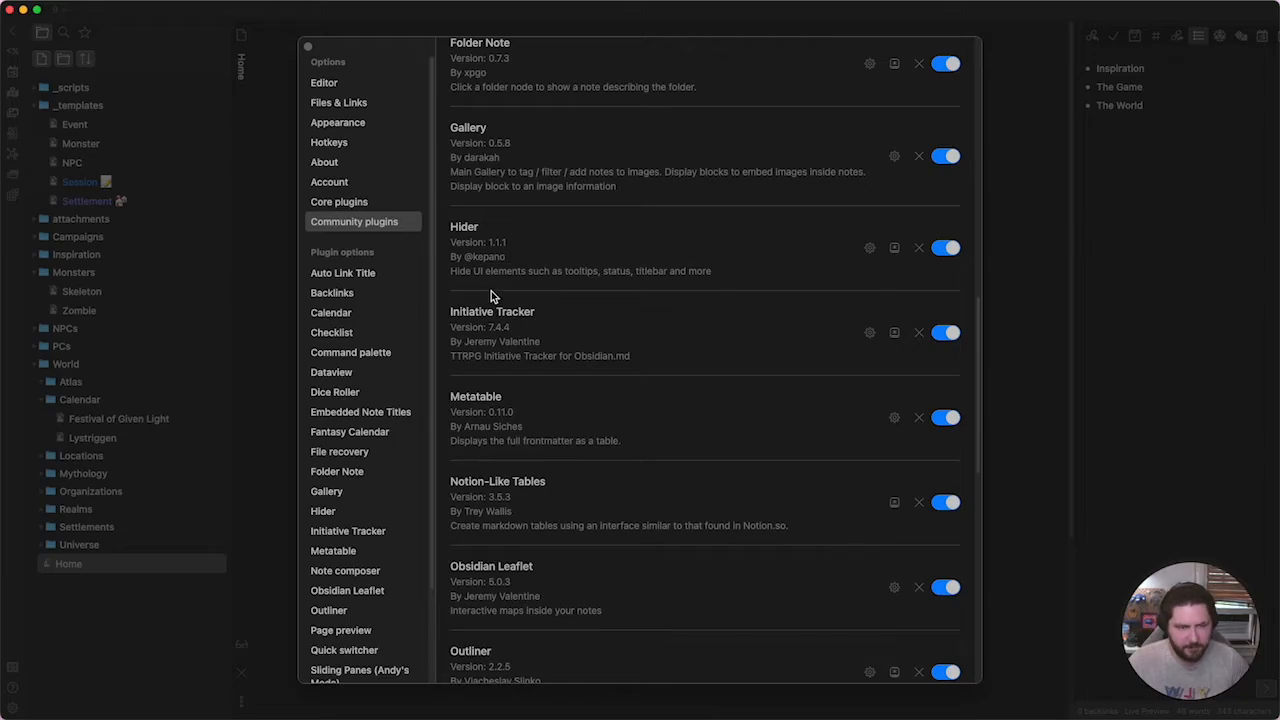
{"action": "scroll", "coordinate": [480, 355], "scroll_direction": "down", "scroll_amount": 1}
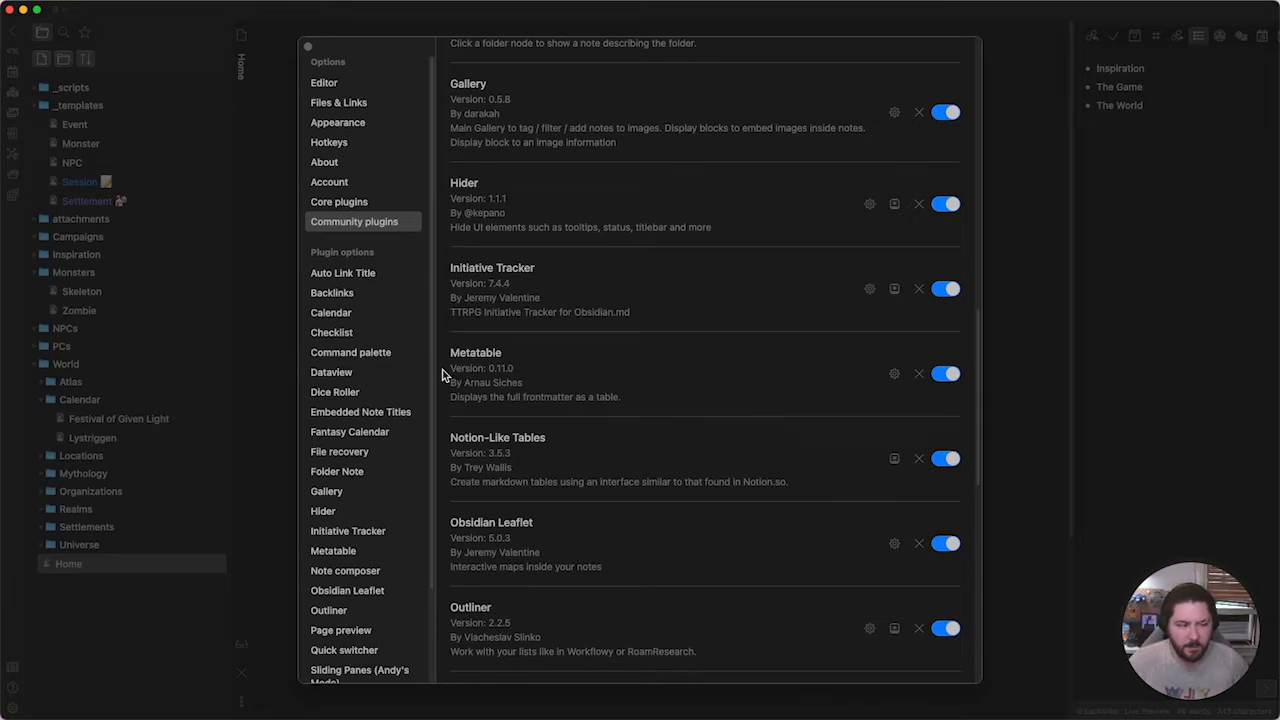
{"action": "scroll", "coordinate": [443, 378], "scroll_direction": "down", "scroll_amount": 1}
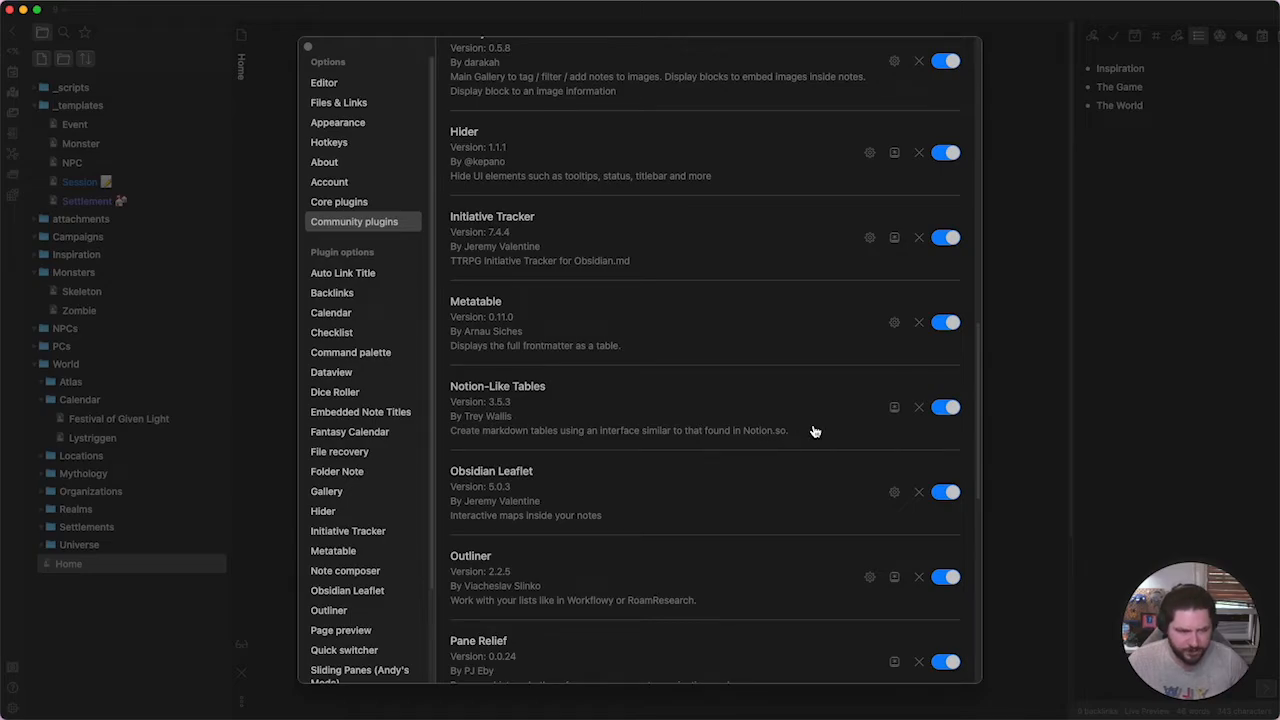
{"action": "scroll", "coordinate": [487, 442], "scroll_direction": "down", "scroll_amount": 2}
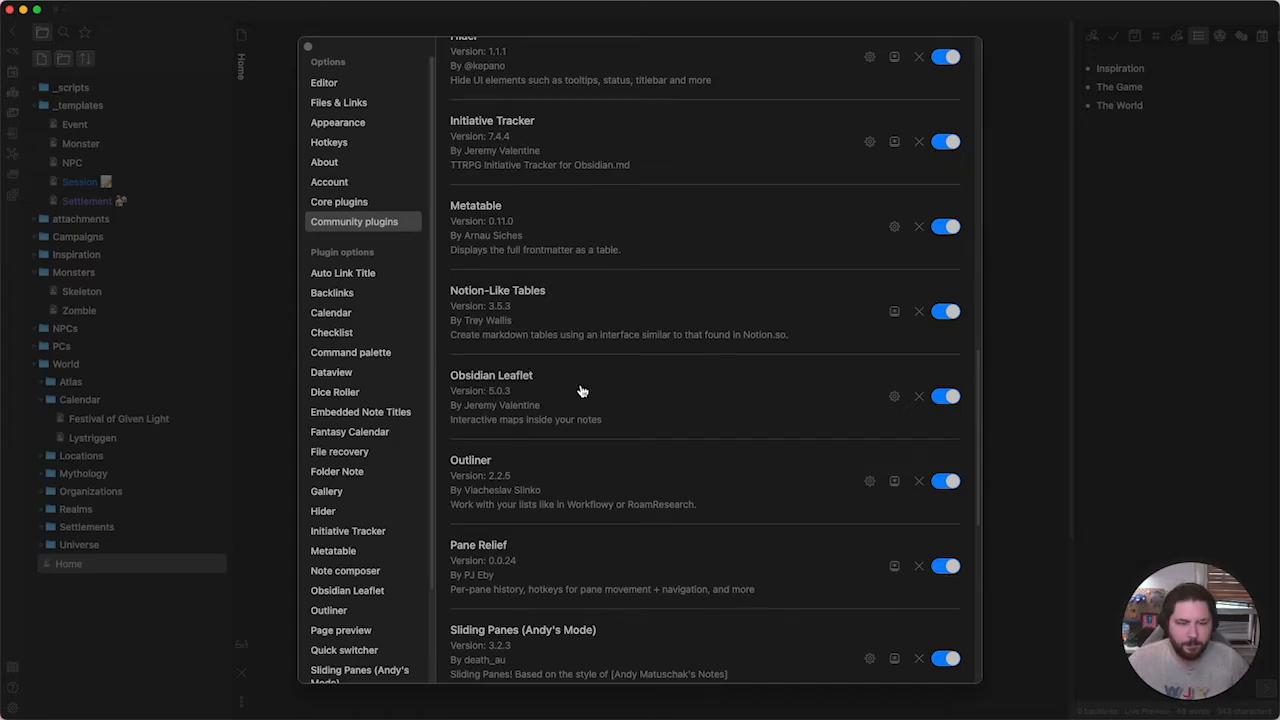
{"action": "scroll", "coordinate": [643, 420], "scroll_direction": "down", "scroll_amount": 2}
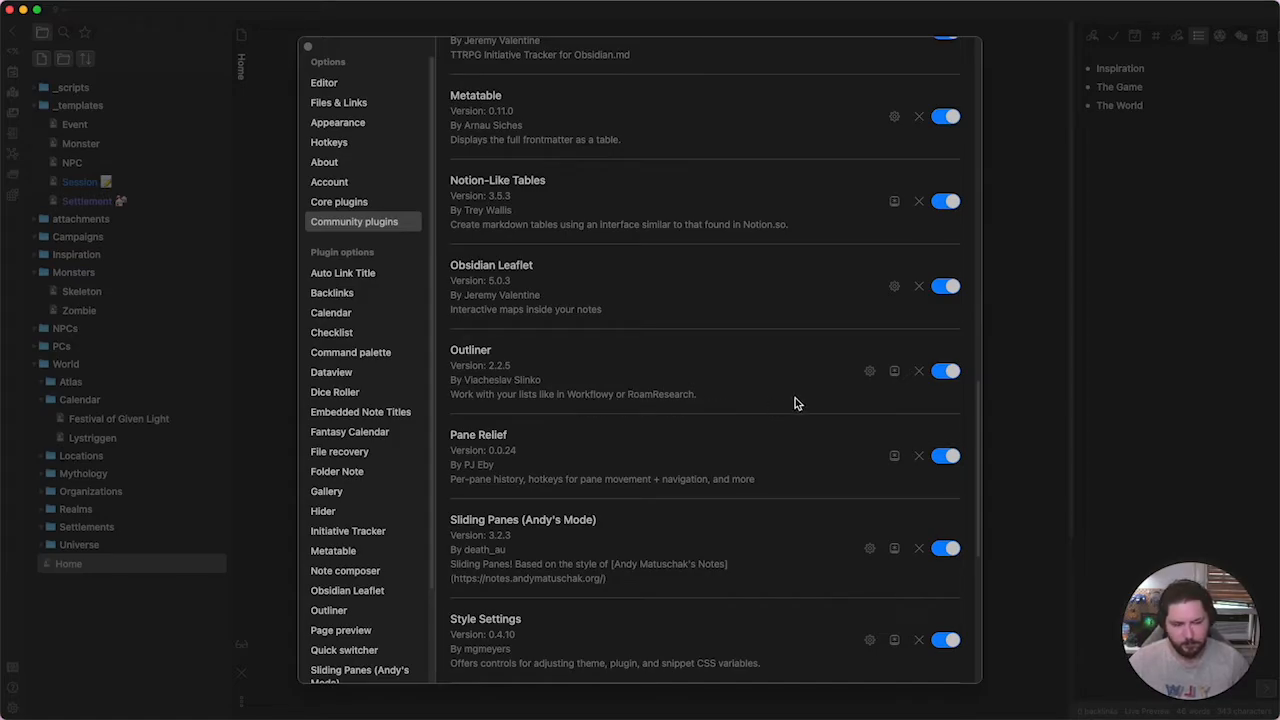
{"action": "scroll", "coordinate": [760, 405], "scroll_direction": "down", "scroll_amount": 1}
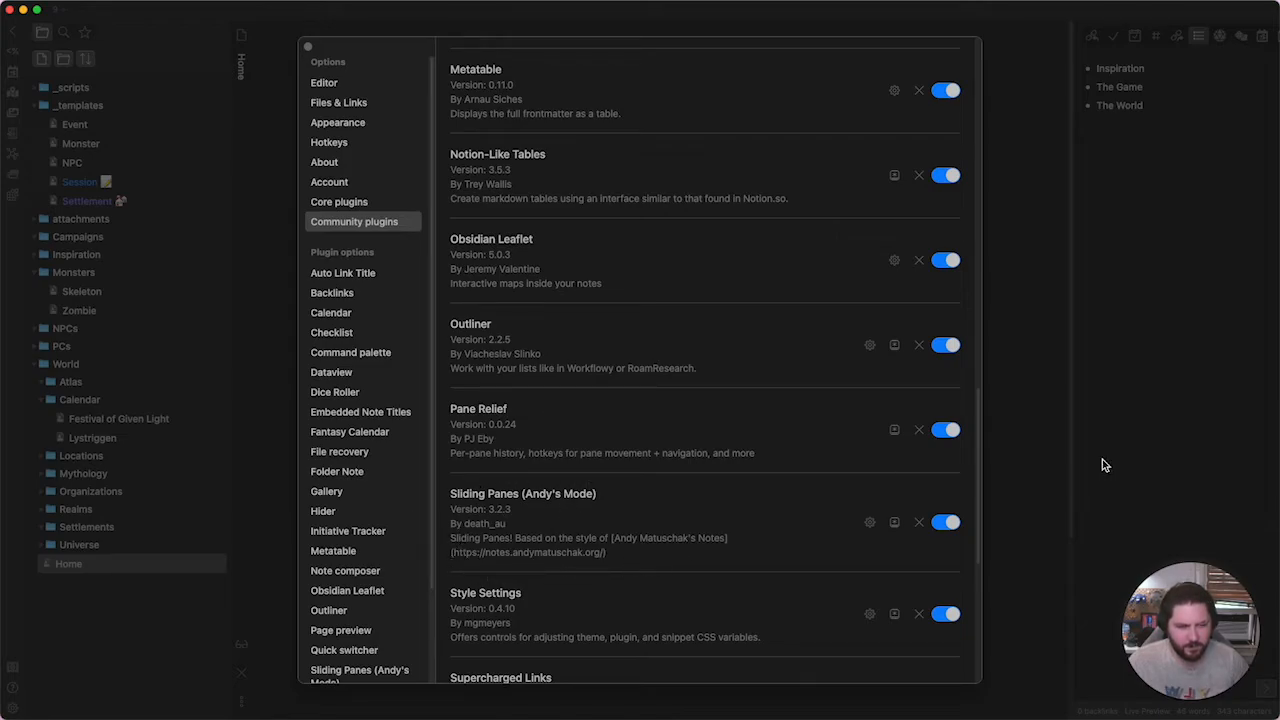
{"action": "left_click", "coordinate": [1056, 460]}
Open The Universe of Caer and Magic in Caerwyn links from the Home note in additional sliding panes.
{"action": "left_click", "coordinate": [557, 394], "text": "super"}
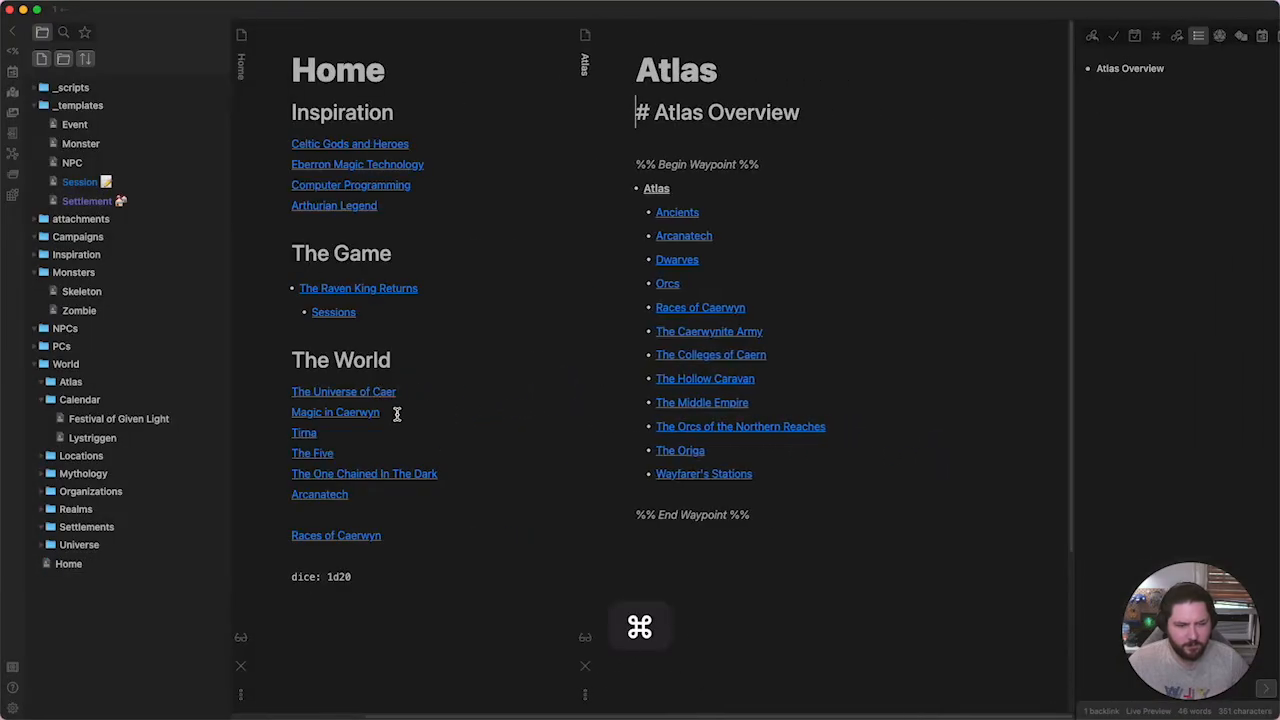
{"action": "left_click", "coordinate": [363, 413], "text": "super"}
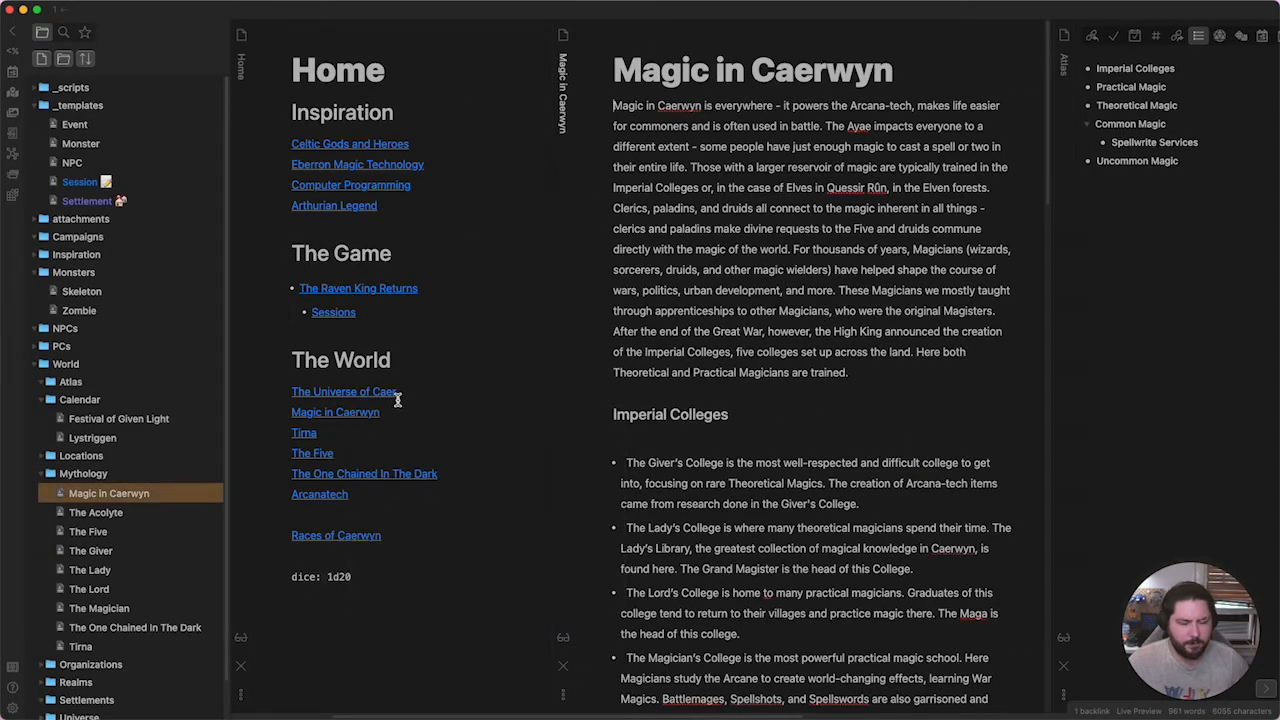
{"action": "left_click", "coordinate": [353, 395]}
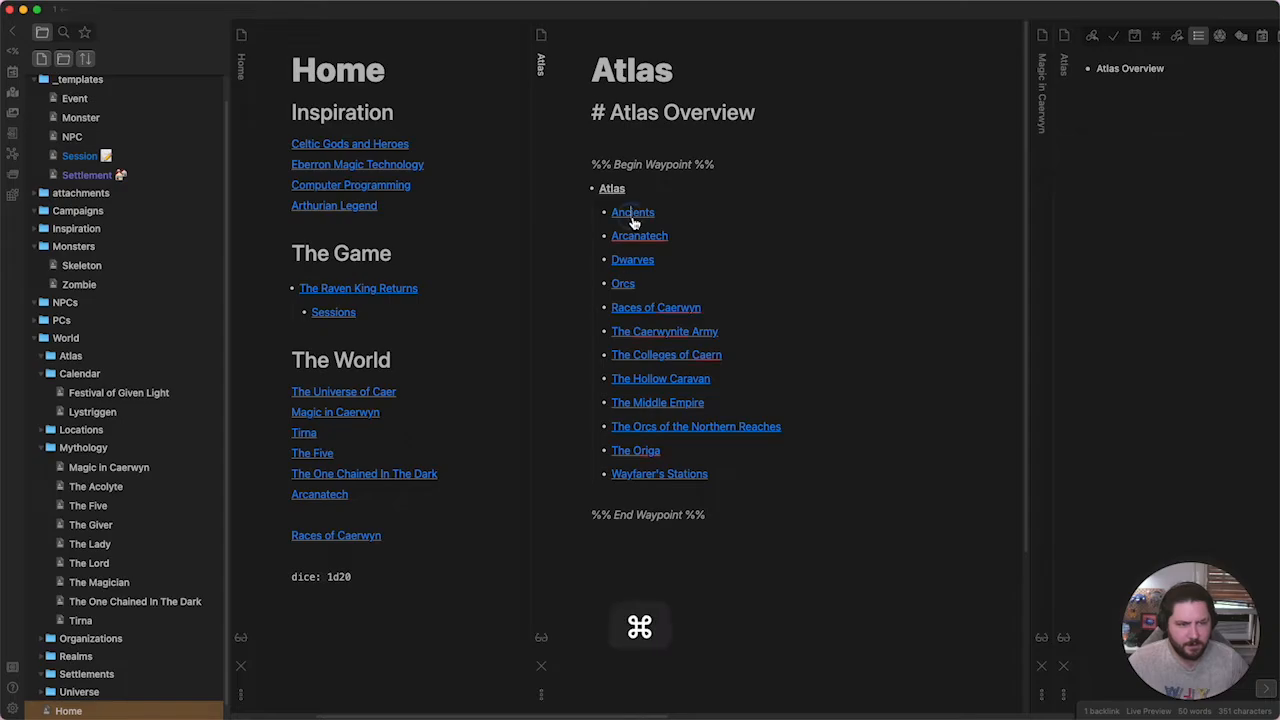
Open Ancients and Orcs from the Atlas overview in new panes, plus The Orcs of the Northern Reaches from the Orcs note.
{"action": "left_click", "coordinate": [736, 212], "text": "super"}
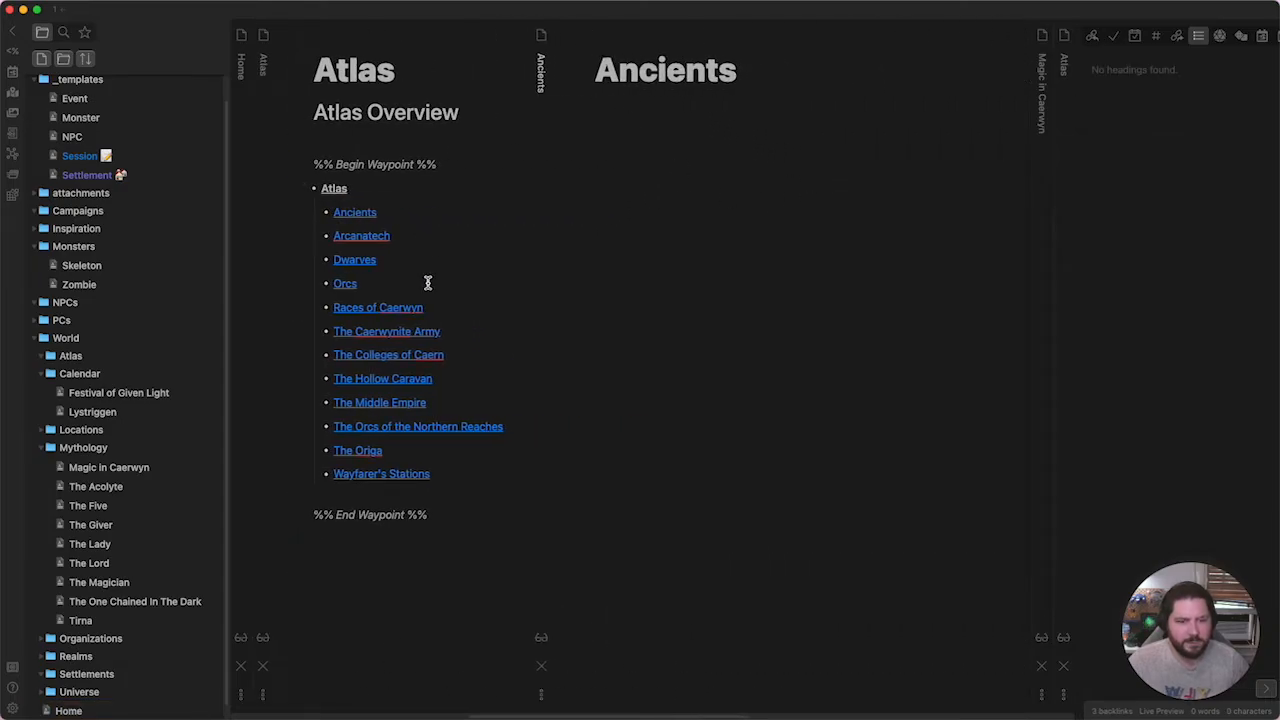
{"action": "left_click", "coordinate": [345, 284], "text": "super"}
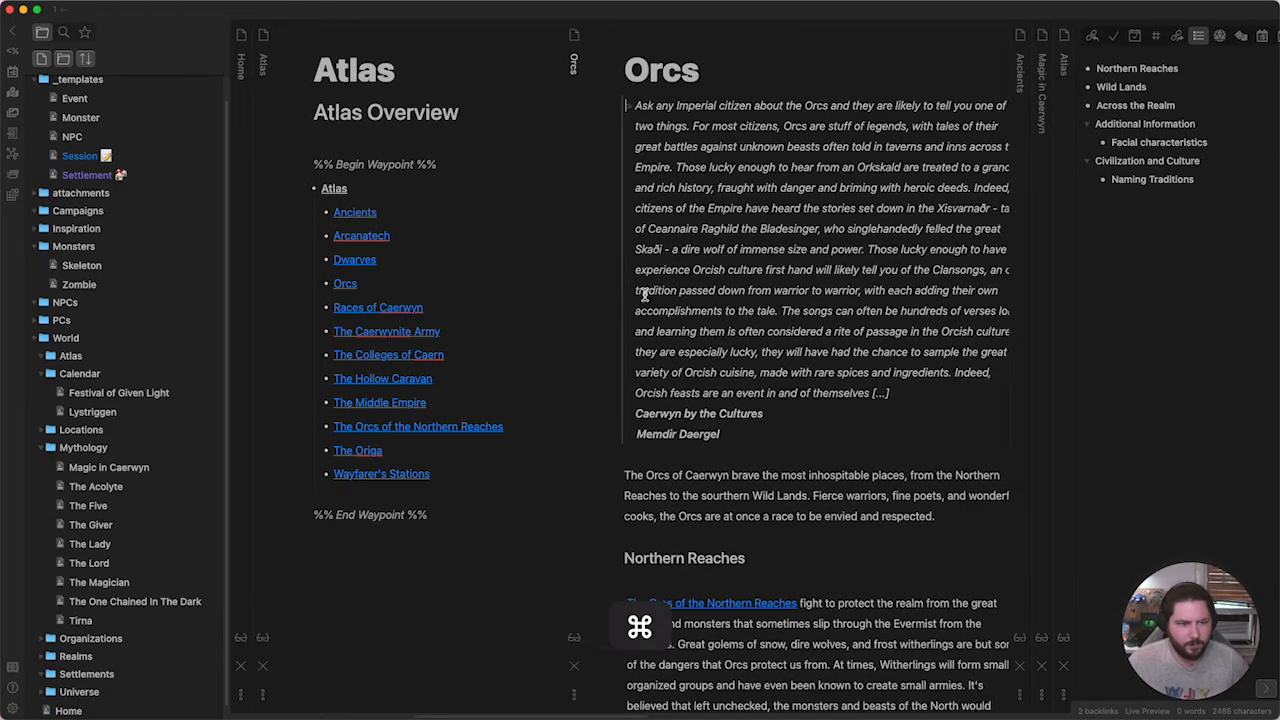
{"action": "scroll", "coordinate": [729, 591], "scroll_direction": "down", "scroll_amount": 1}
{"action": "left_click", "coordinate": [711, 573], "text": "super"}
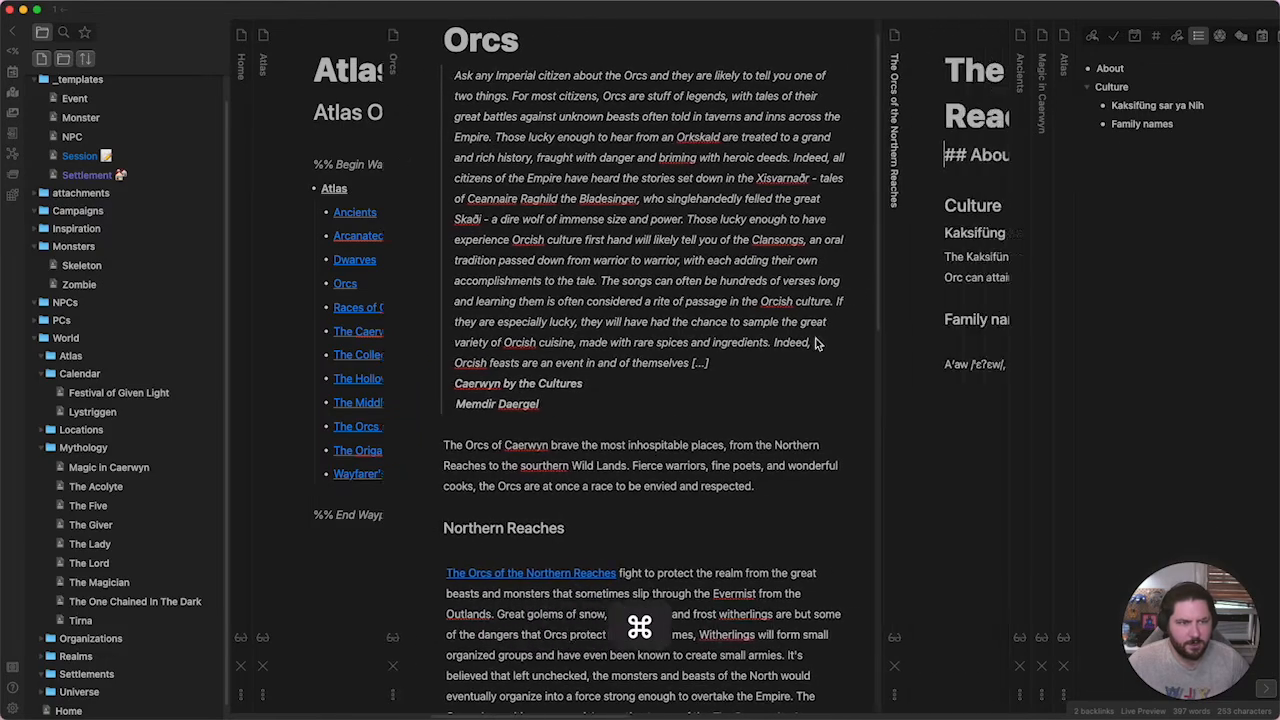
{"action": "left_click", "coordinate": [676, 468]}
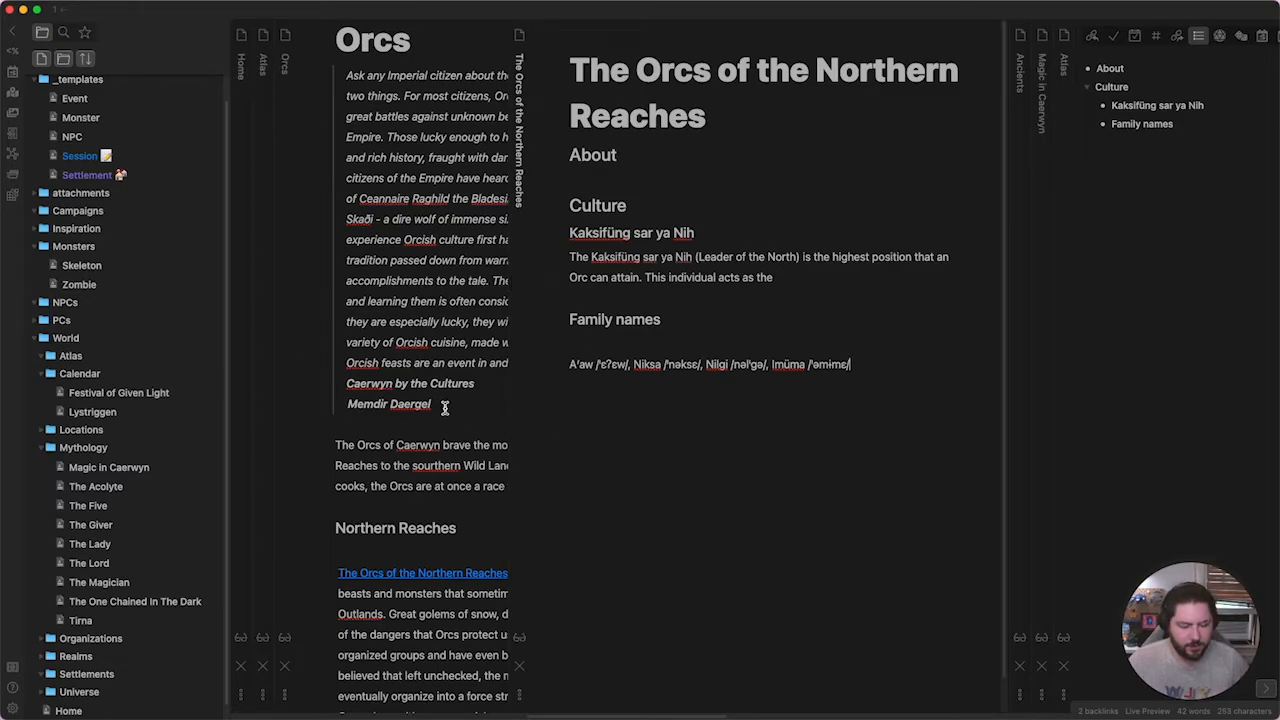
Close all the open note panes and reopen the Home note.
{"action": "key", "text": "super+w"}
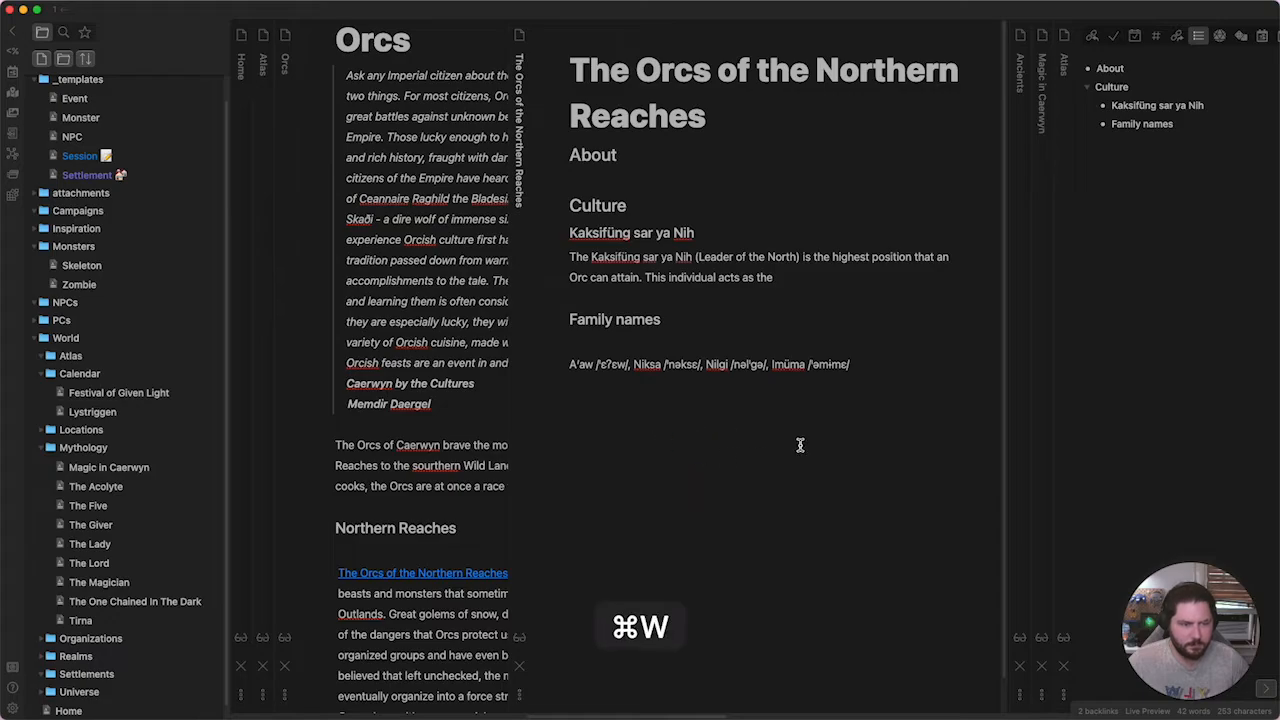
{"action": "left_click", "coordinate": [946, 432]}
{"action": "key", "text": "super+w"}
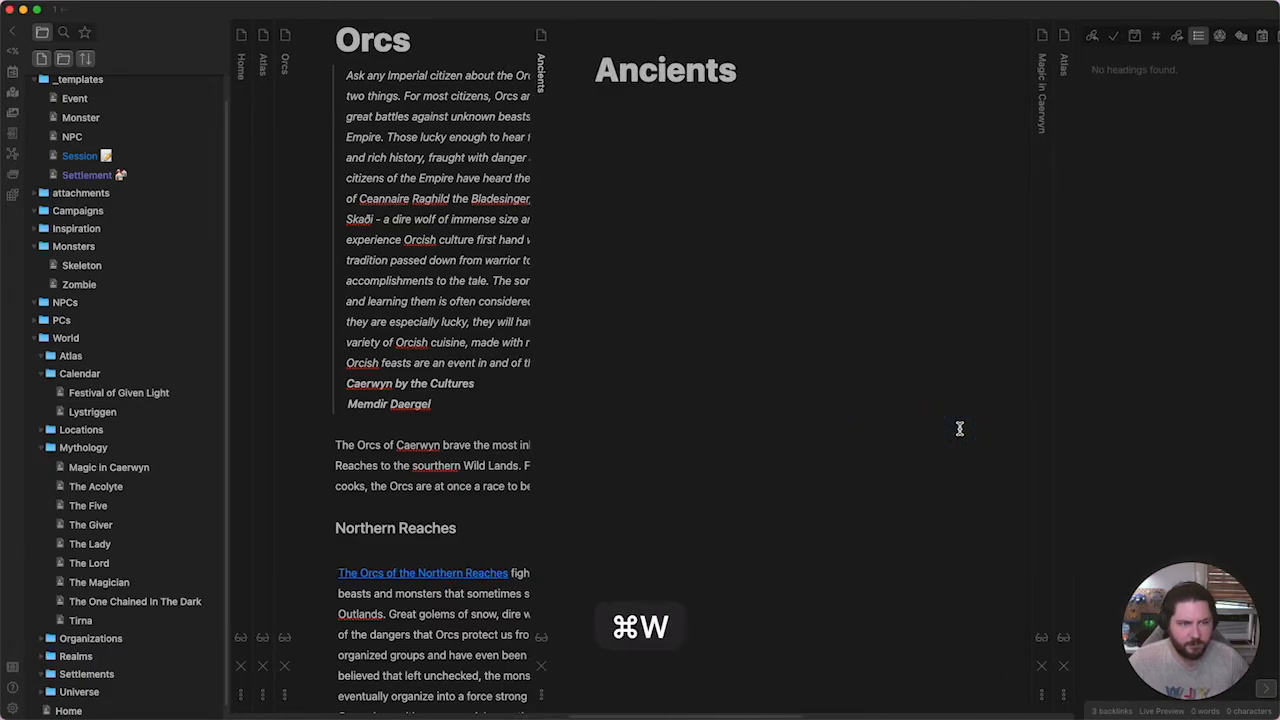
{"action": "key", "text": "super+w"}
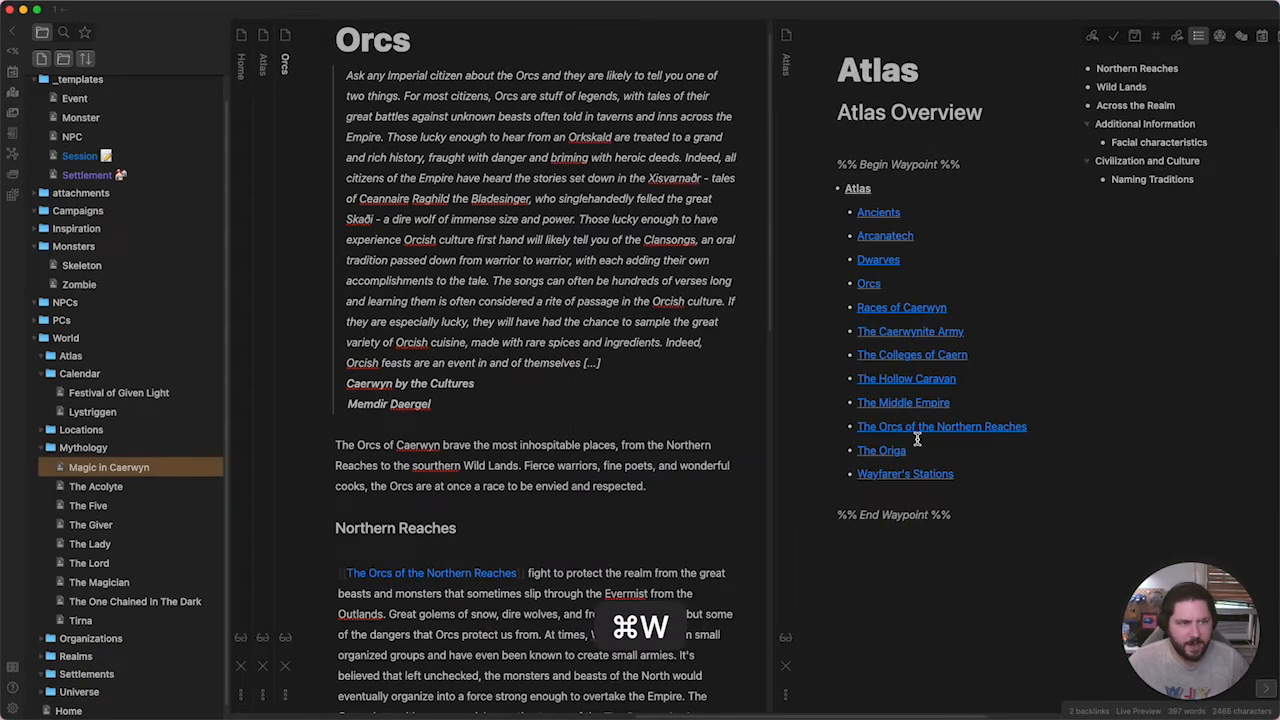
{"action": "key", "text": "super+w"}
{"action": "key", "text": "super+w"}
{"action": "key", "text": "super+w"}
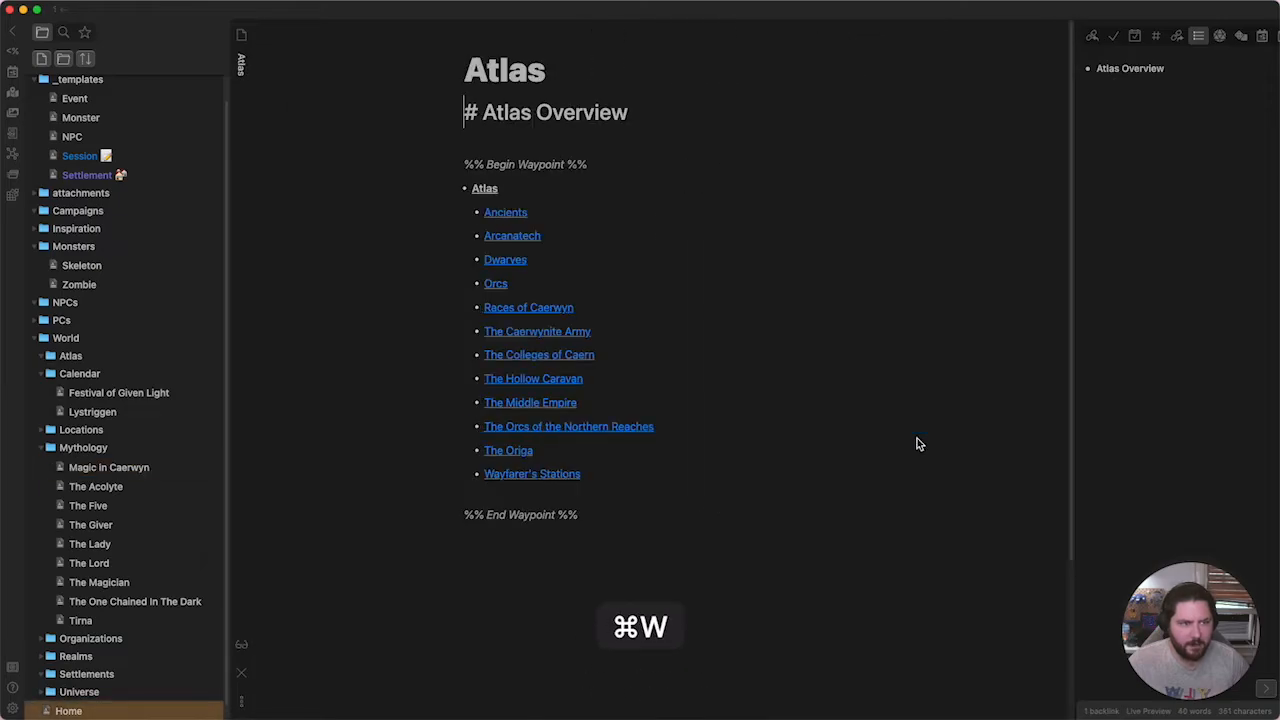
{"action": "key", "text": "super+w"}
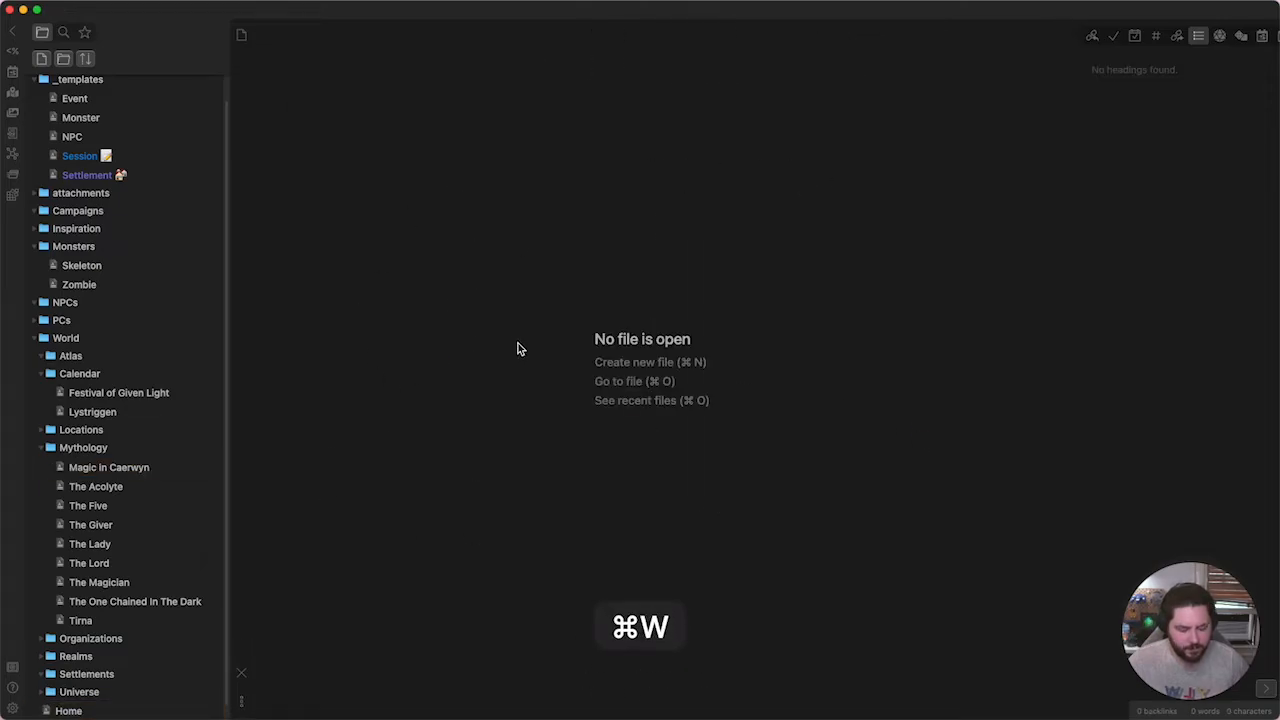
{"action": "scroll", "coordinate": [40, 500], "scroll_direction": "down", "scroll_amount": 1}
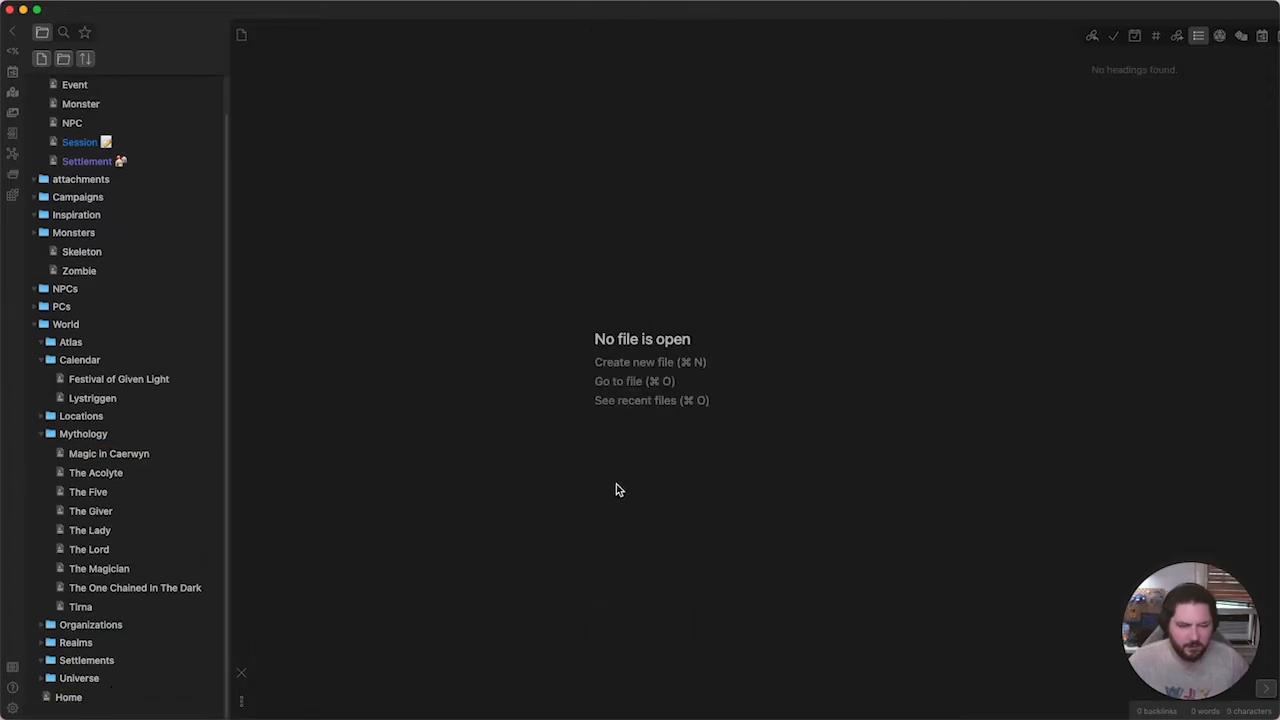
{"action": "left_click", "coordinate": [62, 697]}
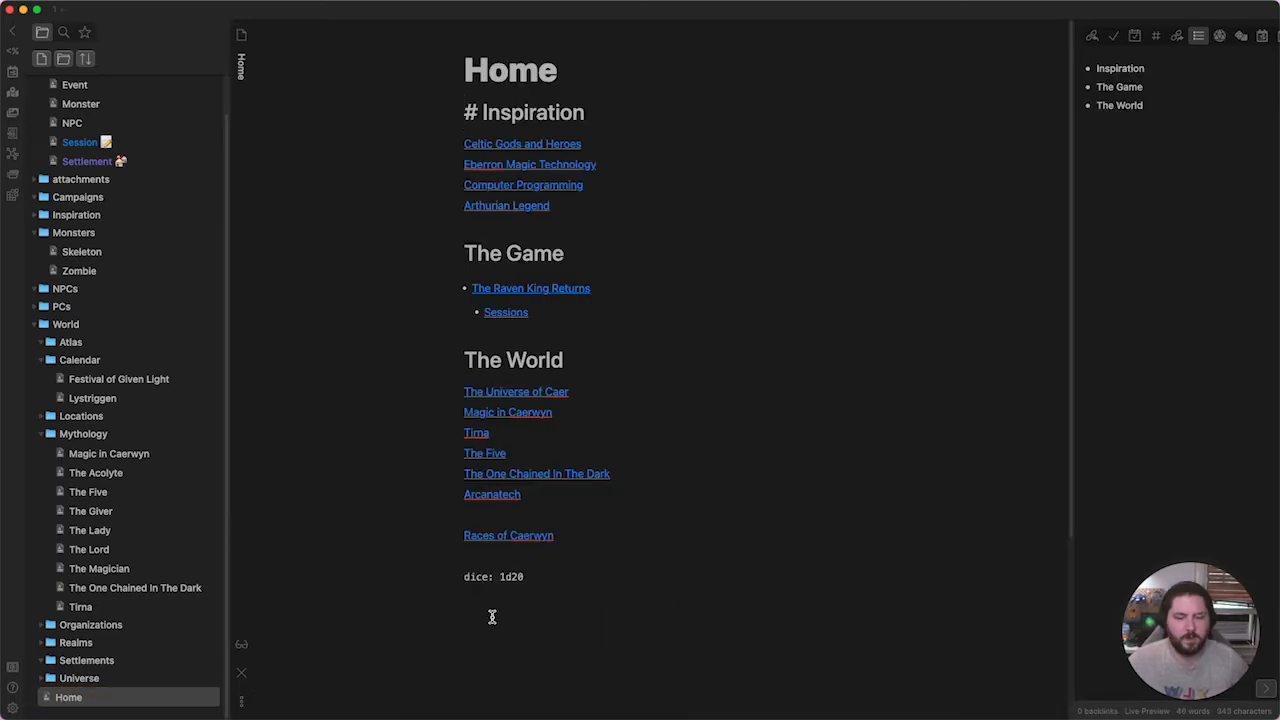
Review the community plugin entries down to Style Settings and Supercharged Links, and close the settings.
{"action": "key", "text": "super+comma"}
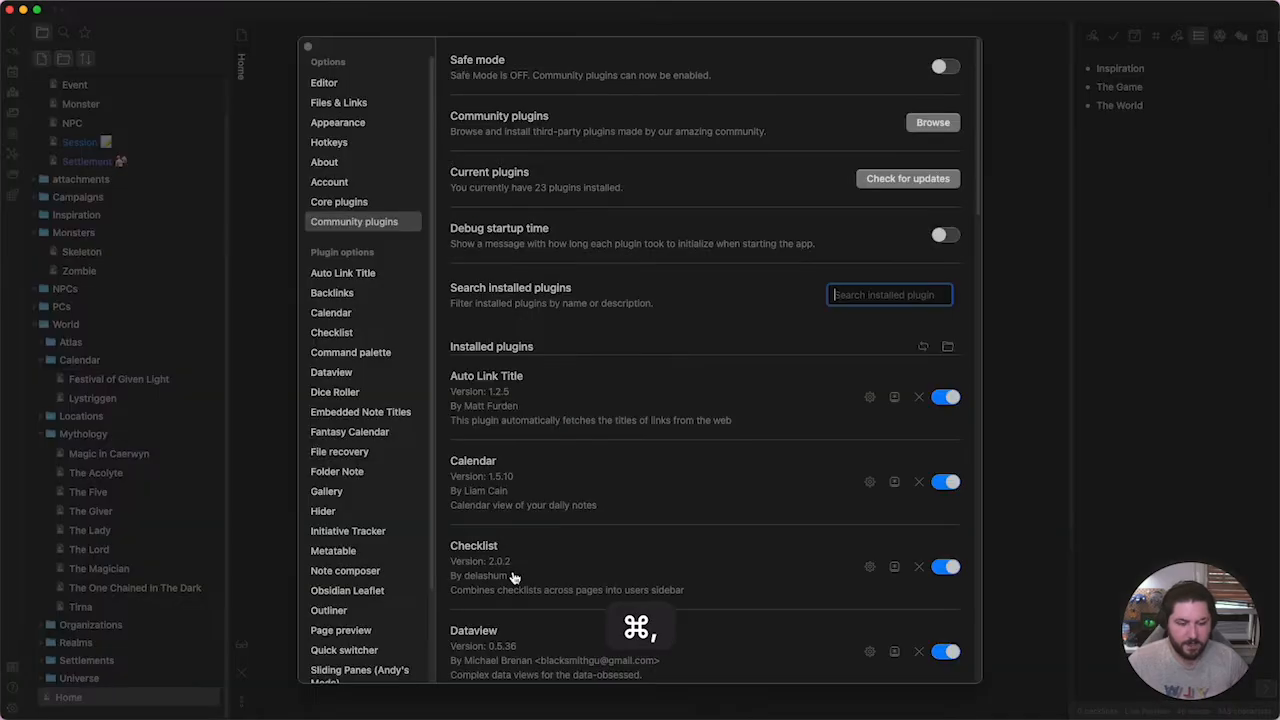
{"action": "scroll", "coordinate": [543, 457], "scroll_direction": "down", "scroll_amount": 15}
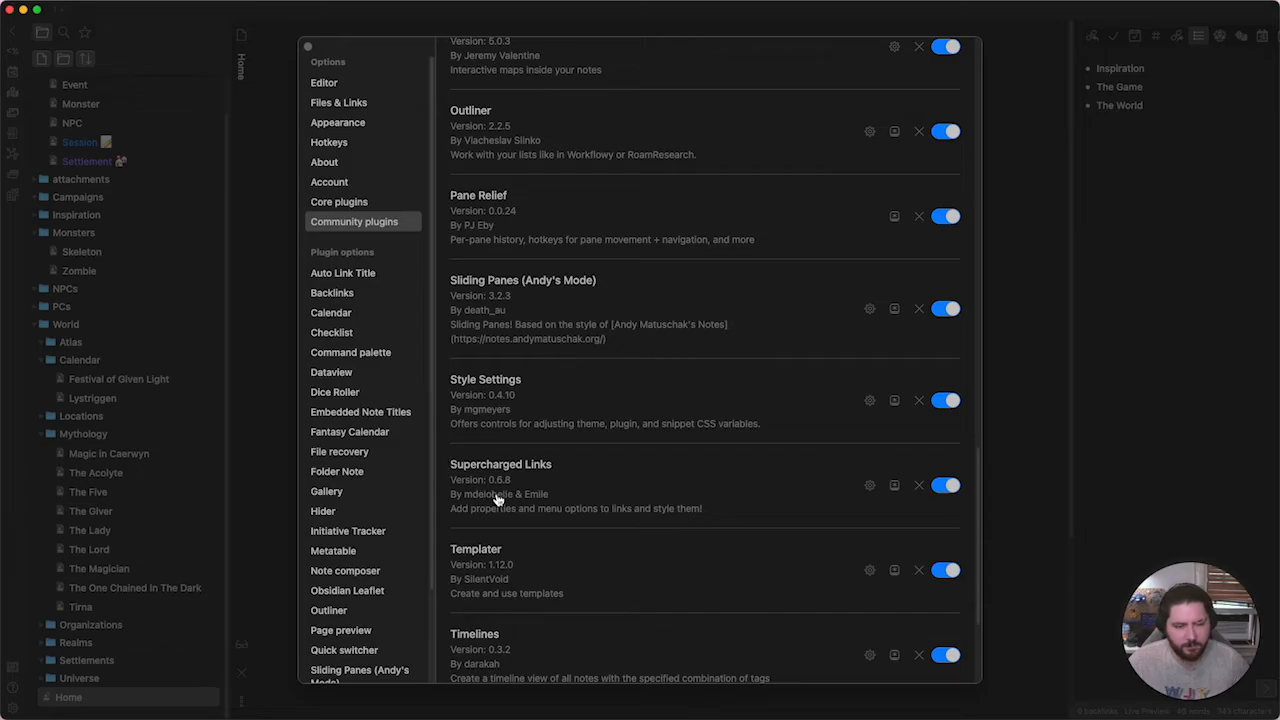
{"action": "left_click", "coordinate": [268, 304]}
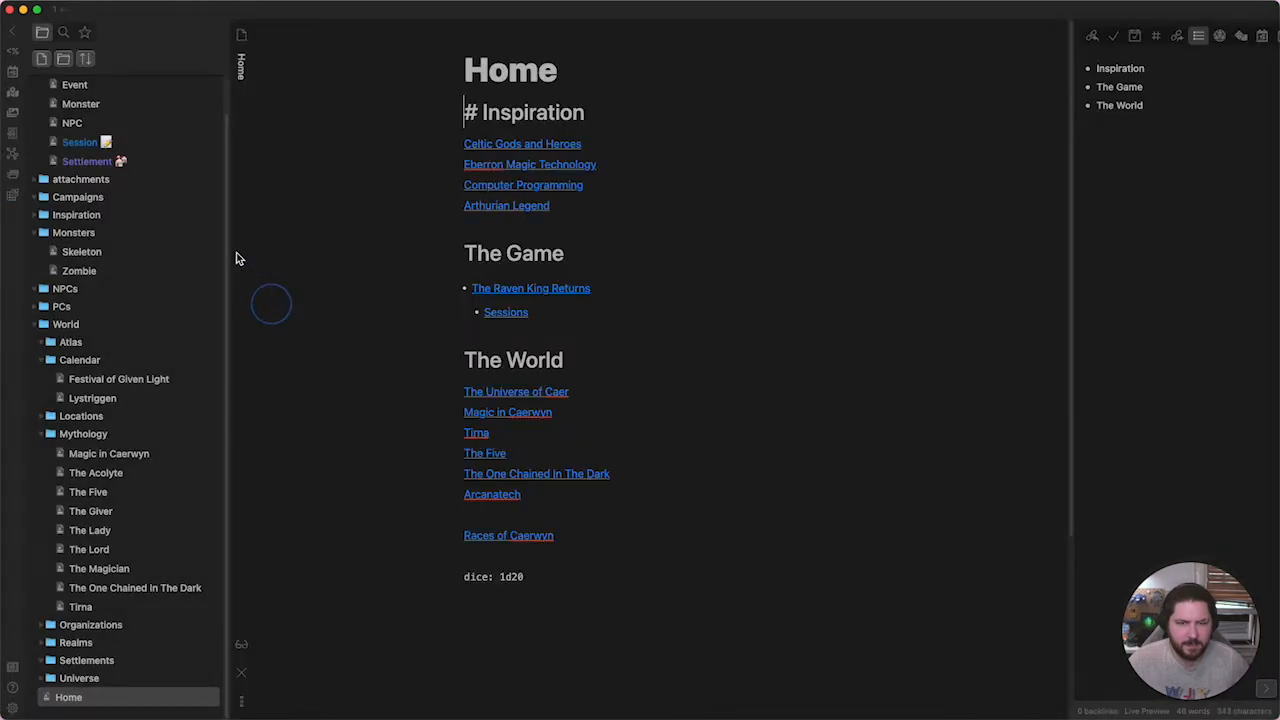
Open the Session template and the Settlements overview to show the styled links and their icons.
{"action": "left_click", "coordinate": [103, 145]}
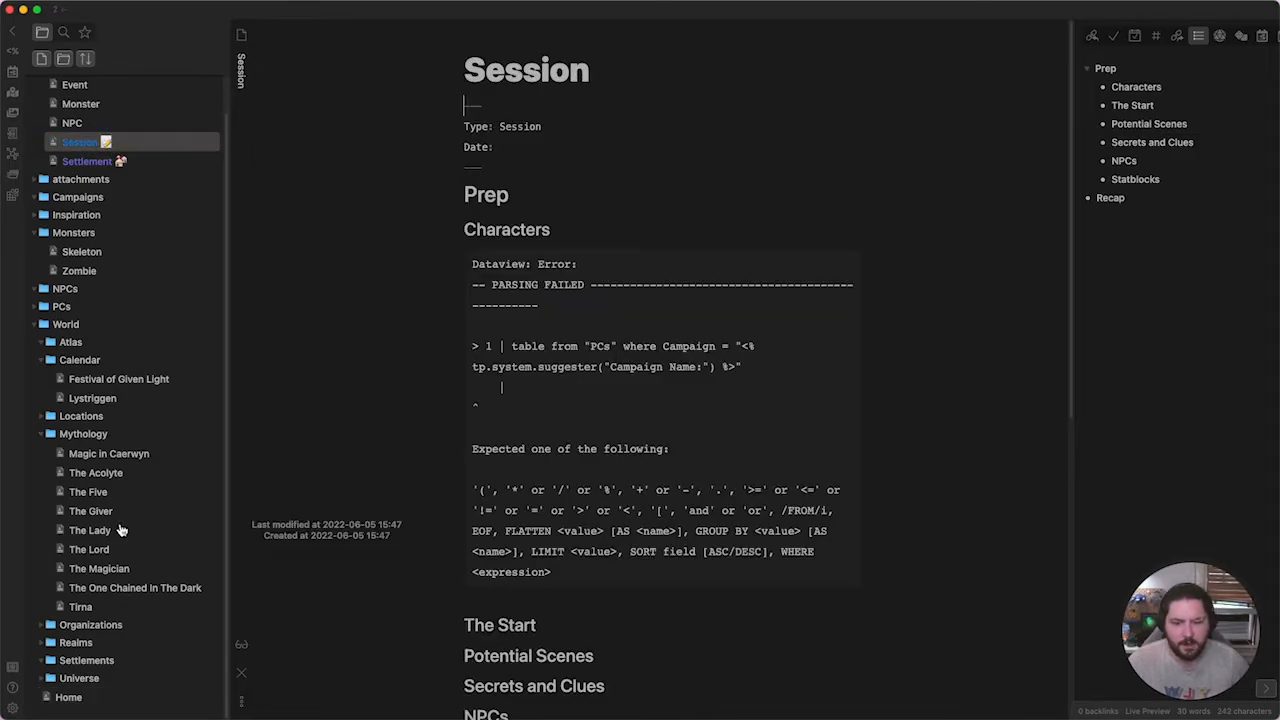
{"action": "left_click", "coordinate": [96, 662]}
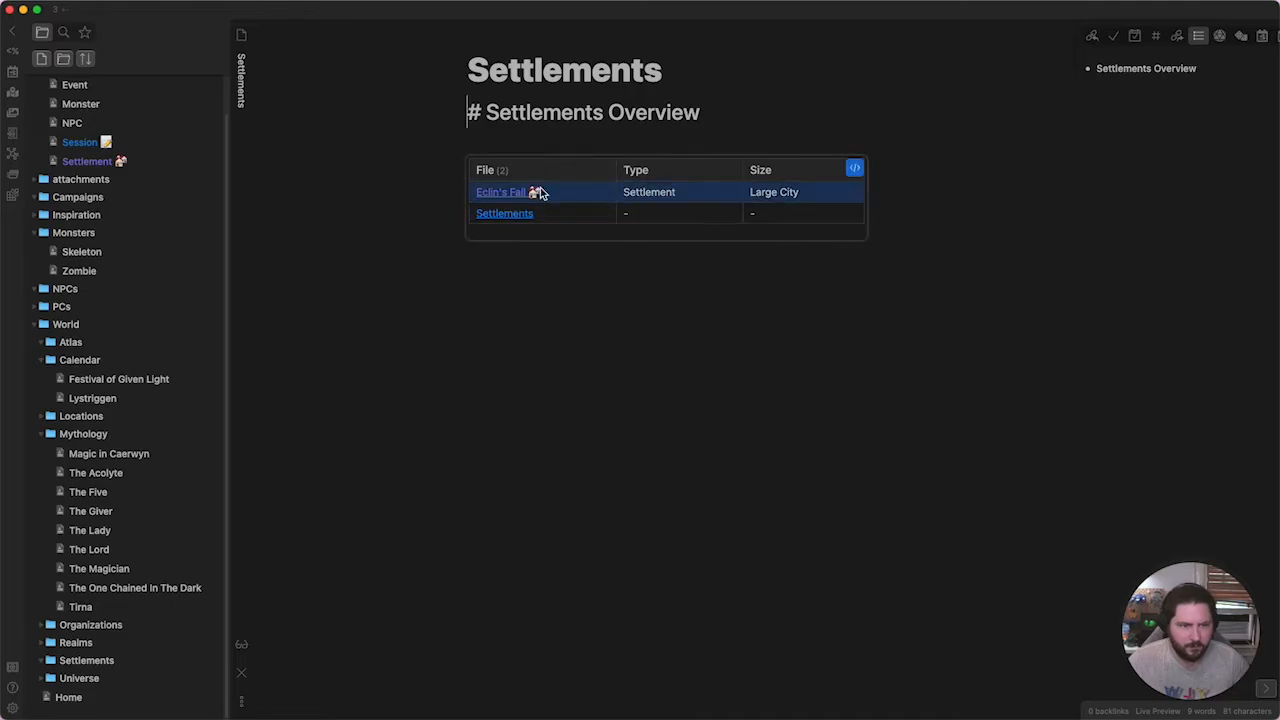
{"action": "mouse_move", "coordinate": [510, 200]}
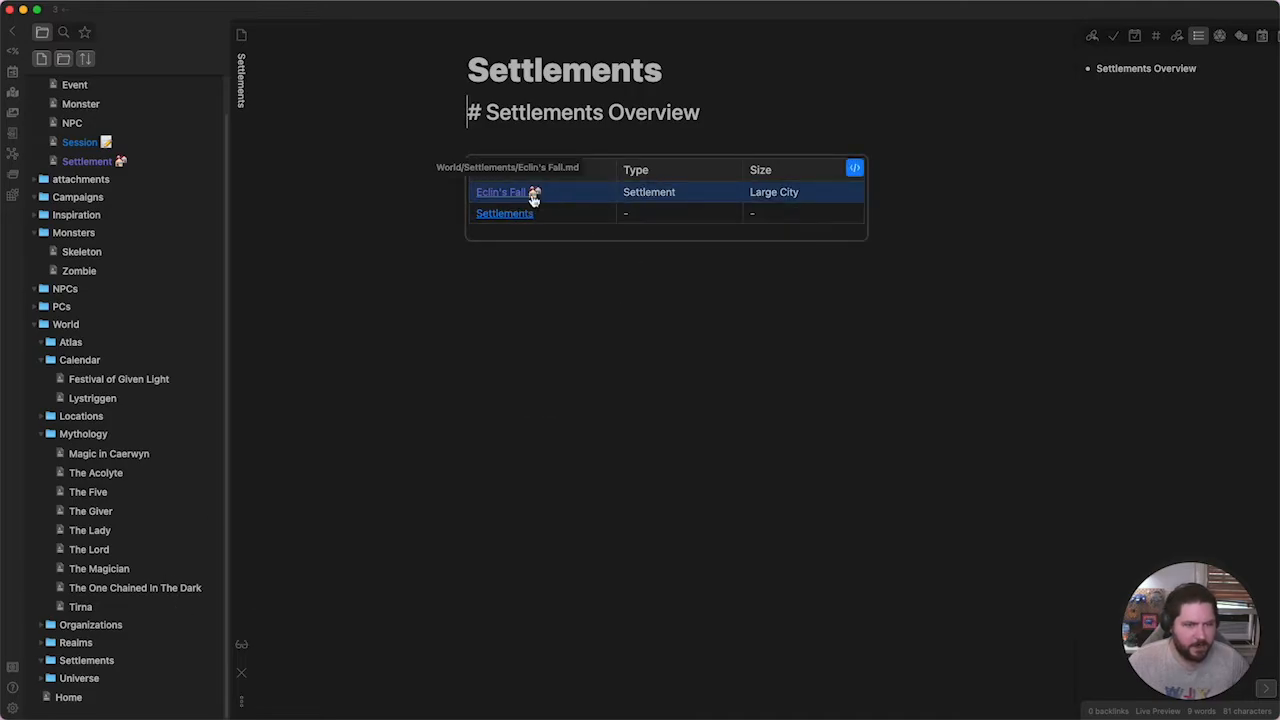
Open the Eclin's Fall note from the settlements table and highlight the Settlement value of its Type property.
{"action": "left_click", "coordinate": [494, 199]}
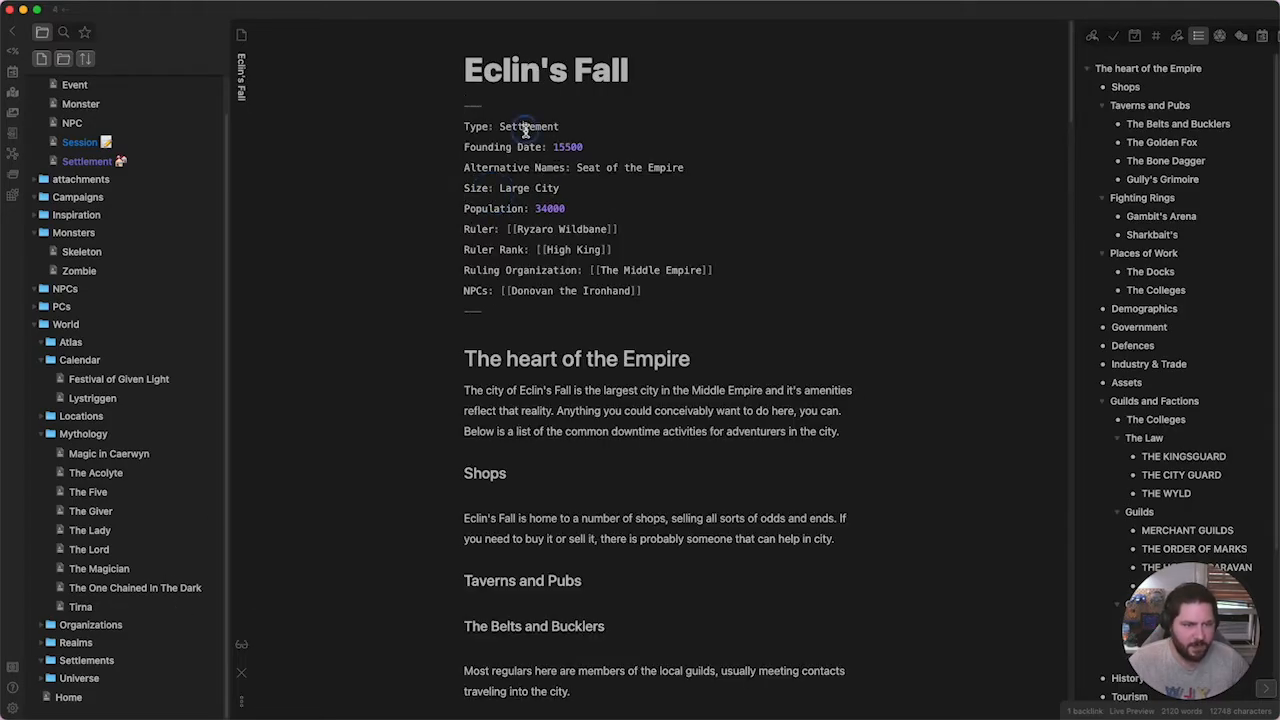
{"action": "double_click", "coordinate": [528, 126]}
{"action": "left_click", "coordinate": [585, 337]}
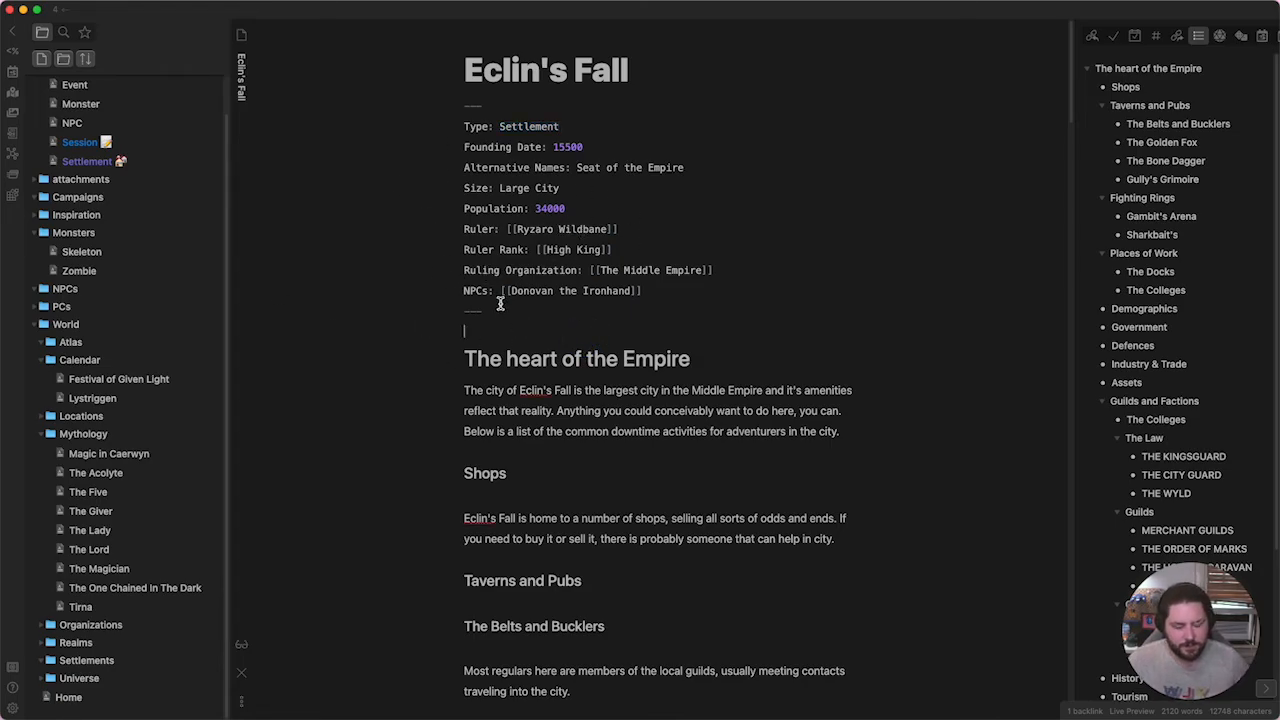
Review the remaining community plugin entries from Templater through Timelines and TTRPG Statblocks to Waypoint, and close the settings.
{"action": "key", "text": "super+comma"}
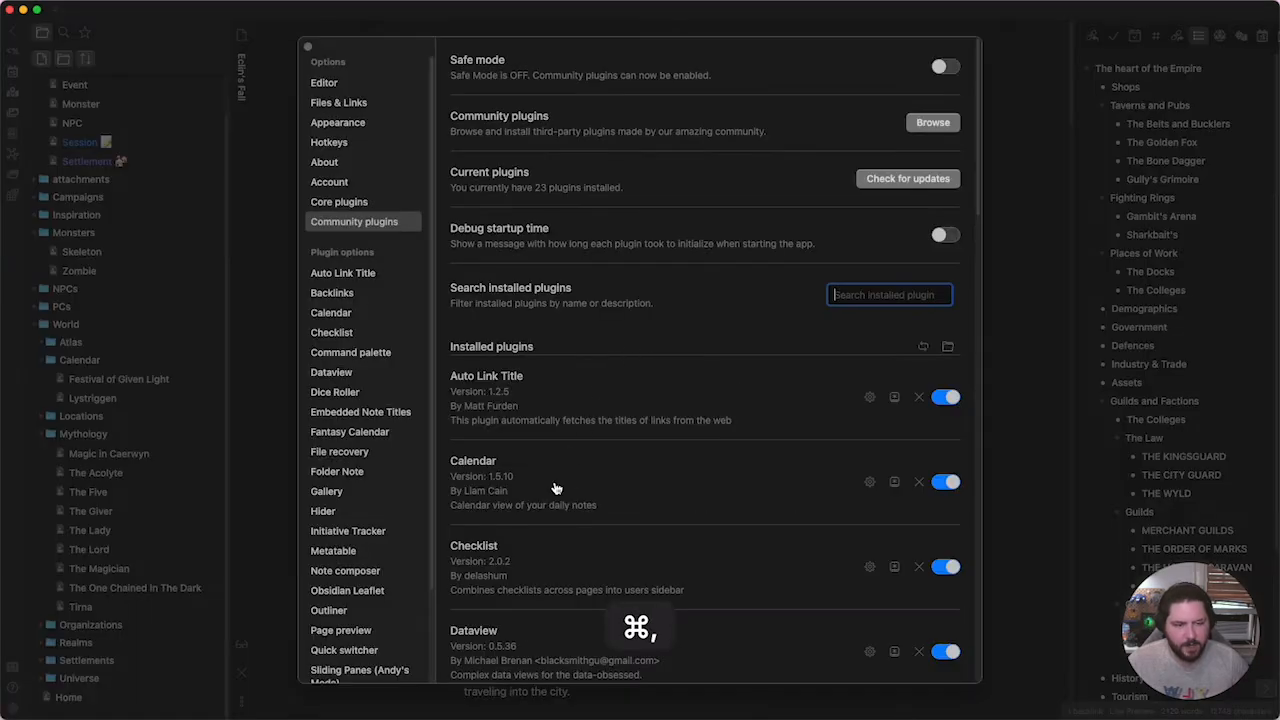
{"action": "scroll", "coordinate": [538, 508], "scroll_direction": "down", "scroll_amount": 20}
{"action": "scroll", "coordinate": [538, 508], "scroll_direction": "down", "scroll_amount": 1}
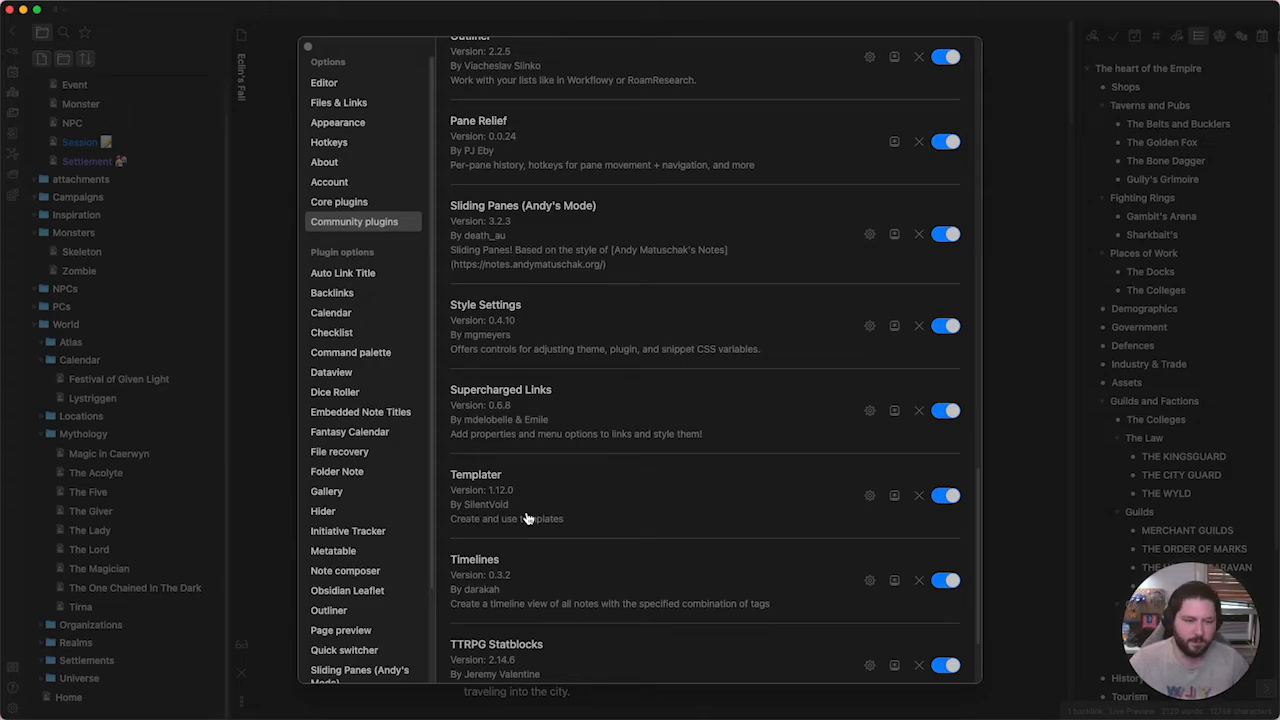
{"action": "scroll", "coordinate": [655, 480], "scroll_direction": "down", "scroll_amount": 3}
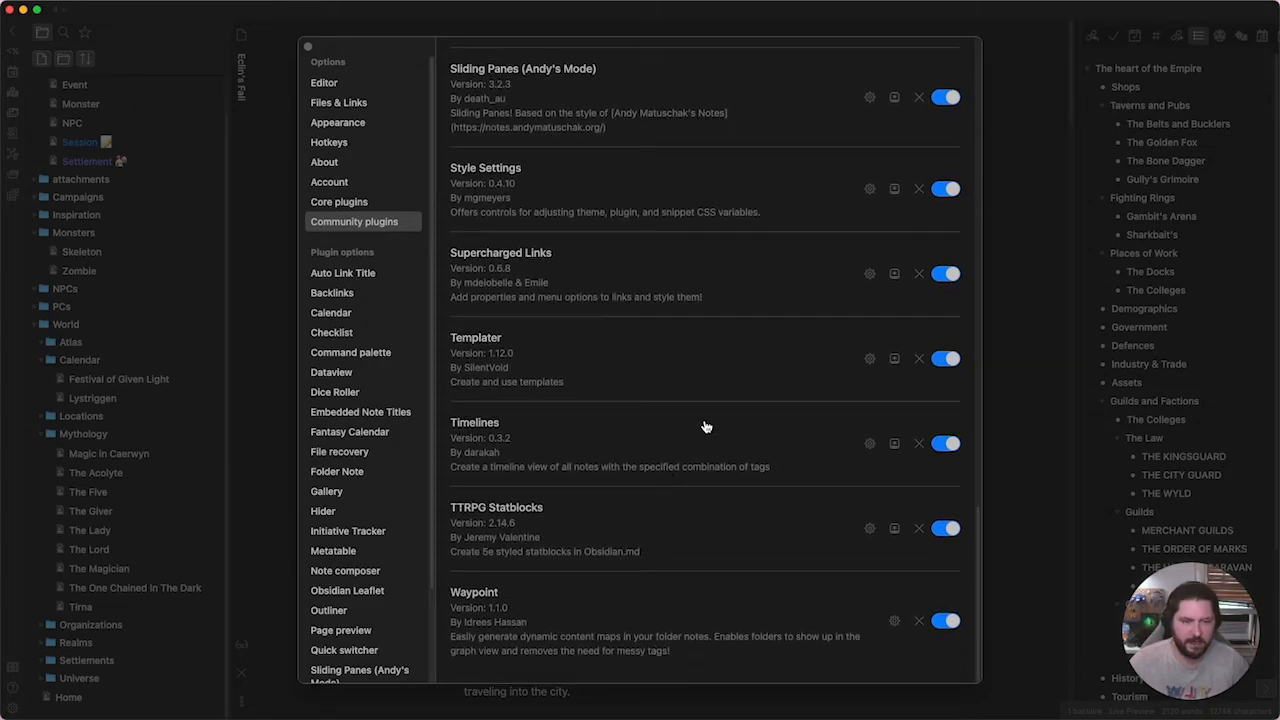
{"action": "scroll", "coordinate": [705, 427], "scroll_direction": "up", "scroll_amount": 5}
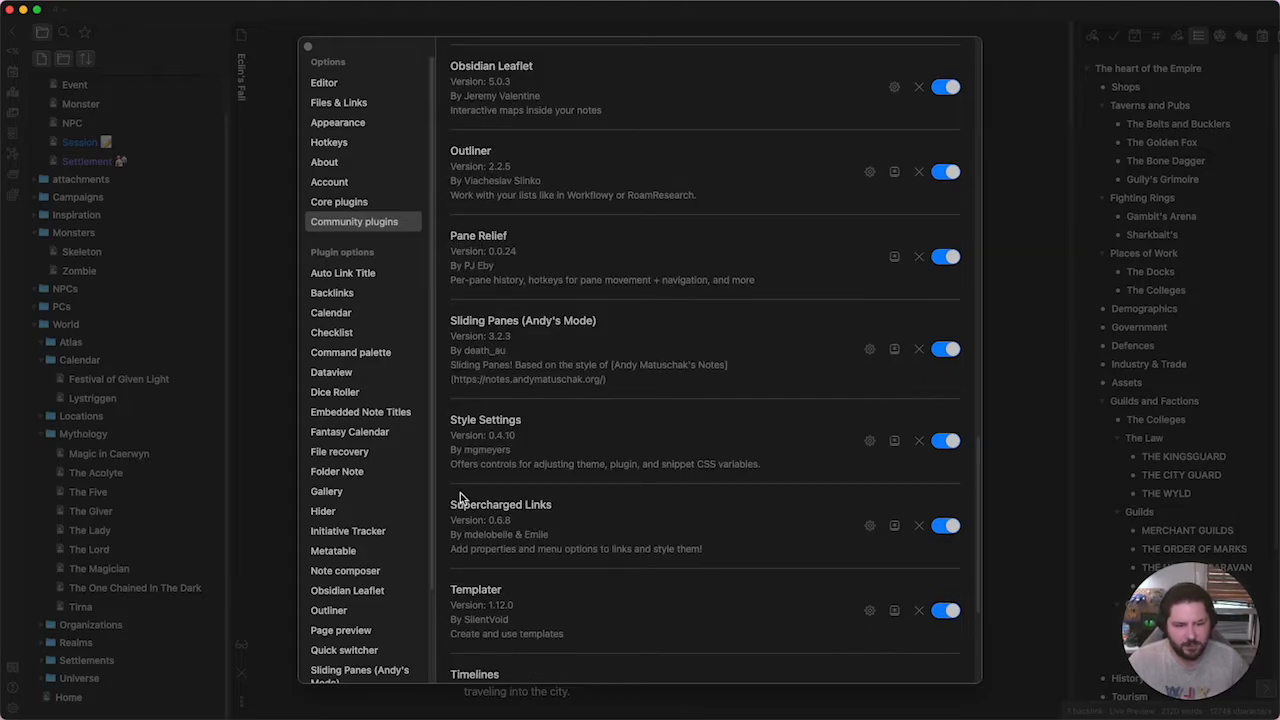
{"action": "scroll", "coordinate": [697, 531], "scroll_direction": "down", "scroll_amount": 2}
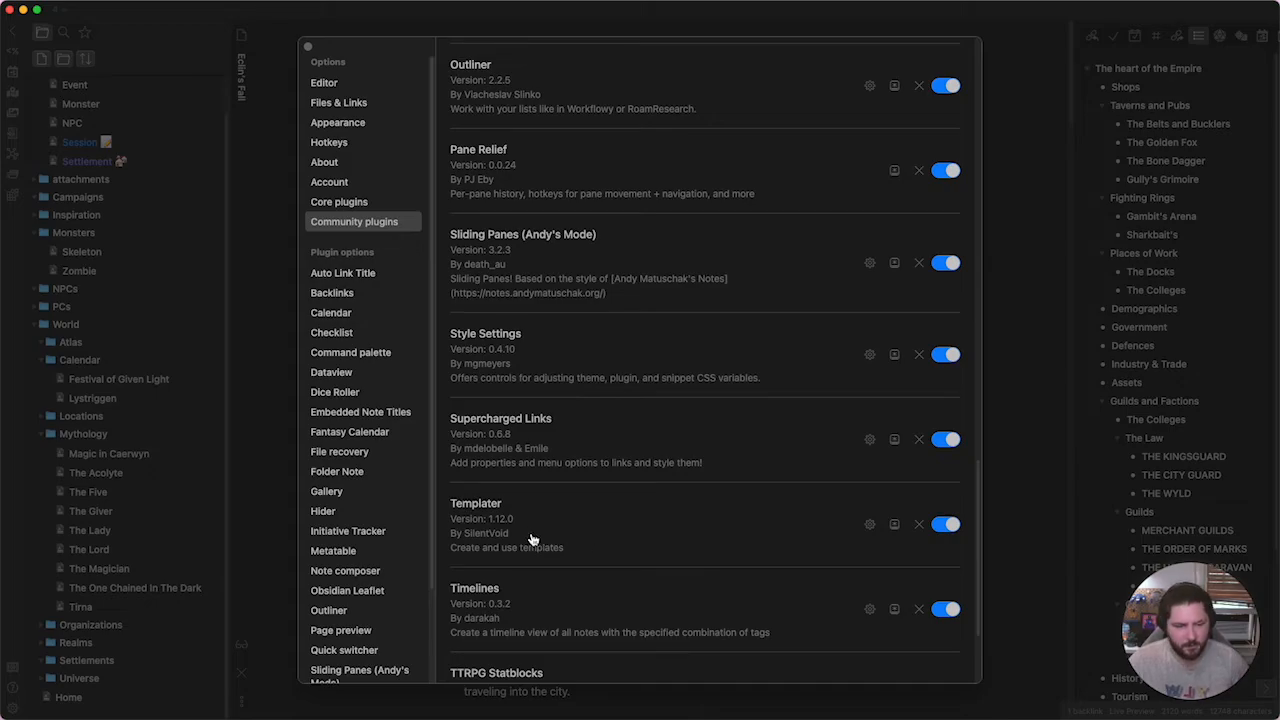
{"action": "scroll", "coordinate": [672, 557], "scroll_direction": "down", "scroll_amount": 3}
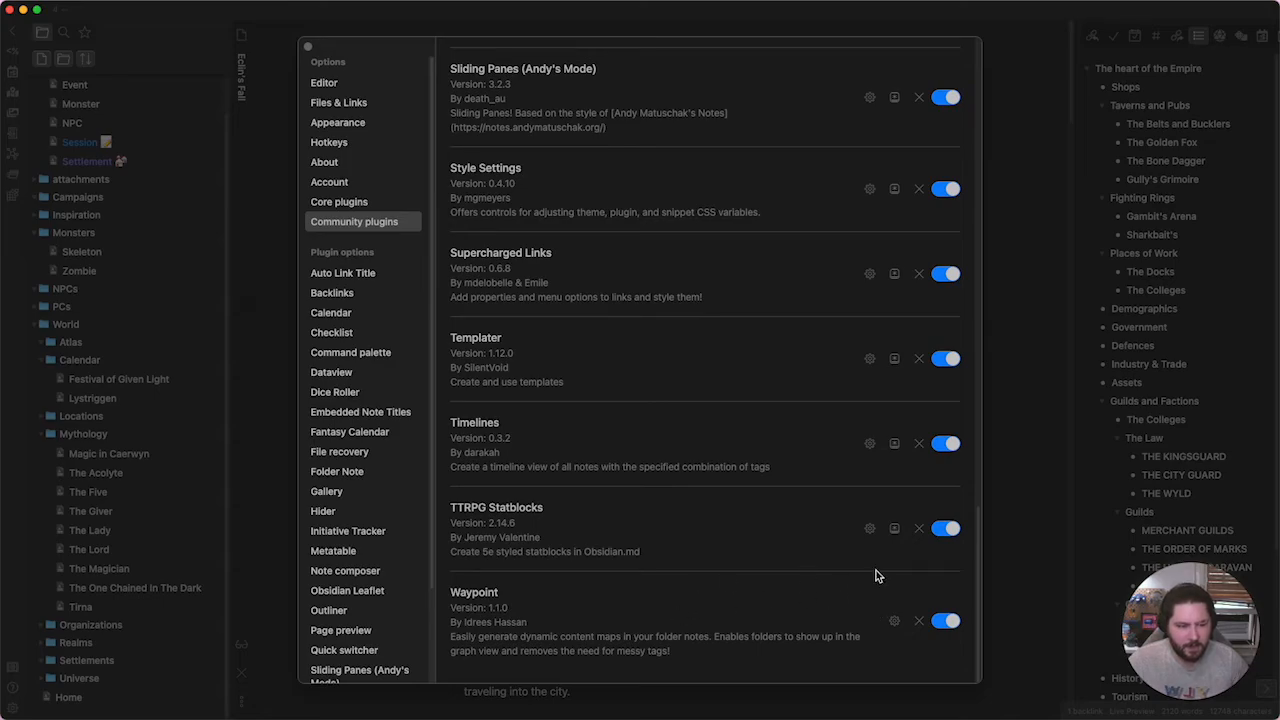
{"action": "left_click", "coordinate": [1028, 523]}
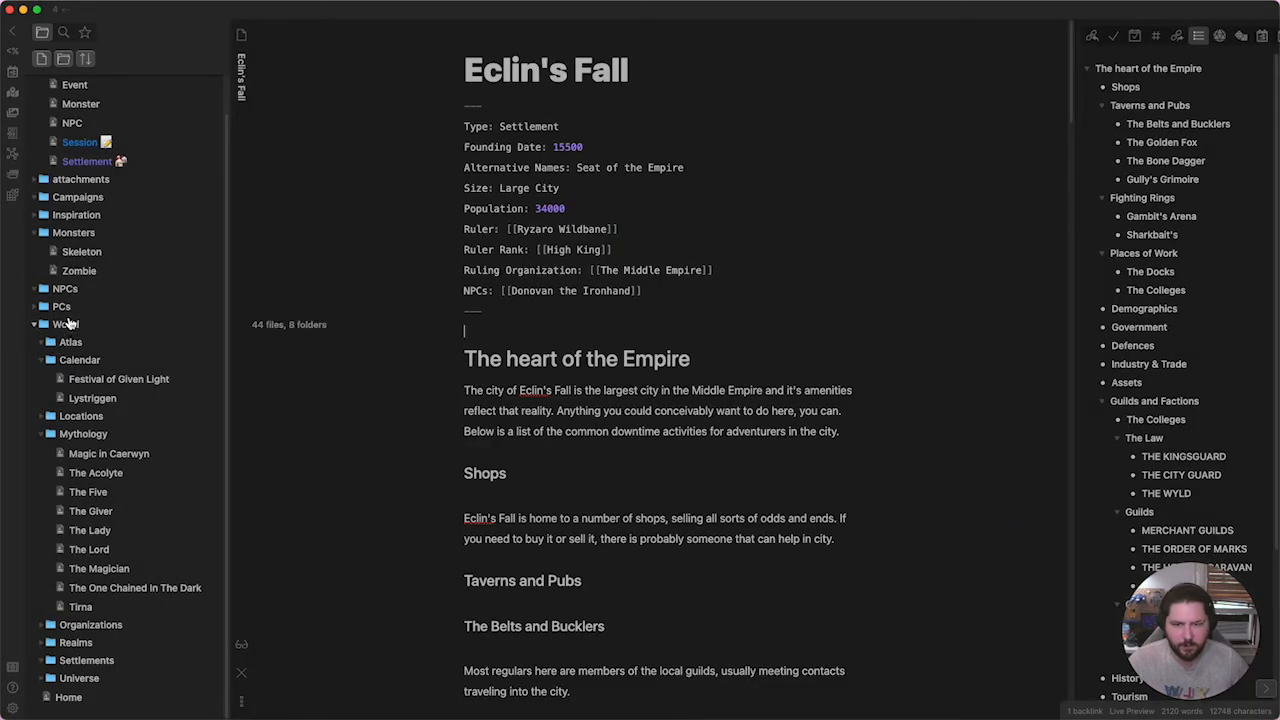
Open the Atlas folder note under World to show its Waypoint list of linked notes.
{"action": "left_click", "coordinate": [66, 324]}
{"action": "left_click", "coordinate": [62, 363]}
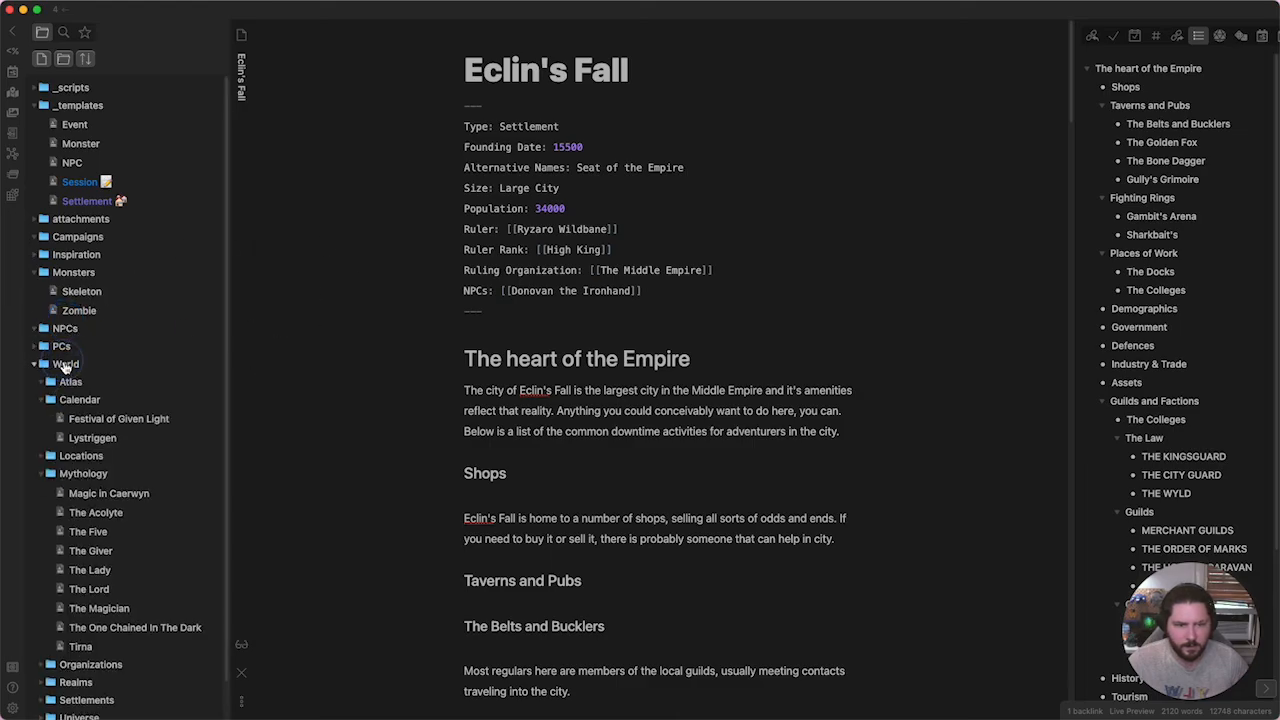
{"action": "left_click", "coordinate": [70, 381]}
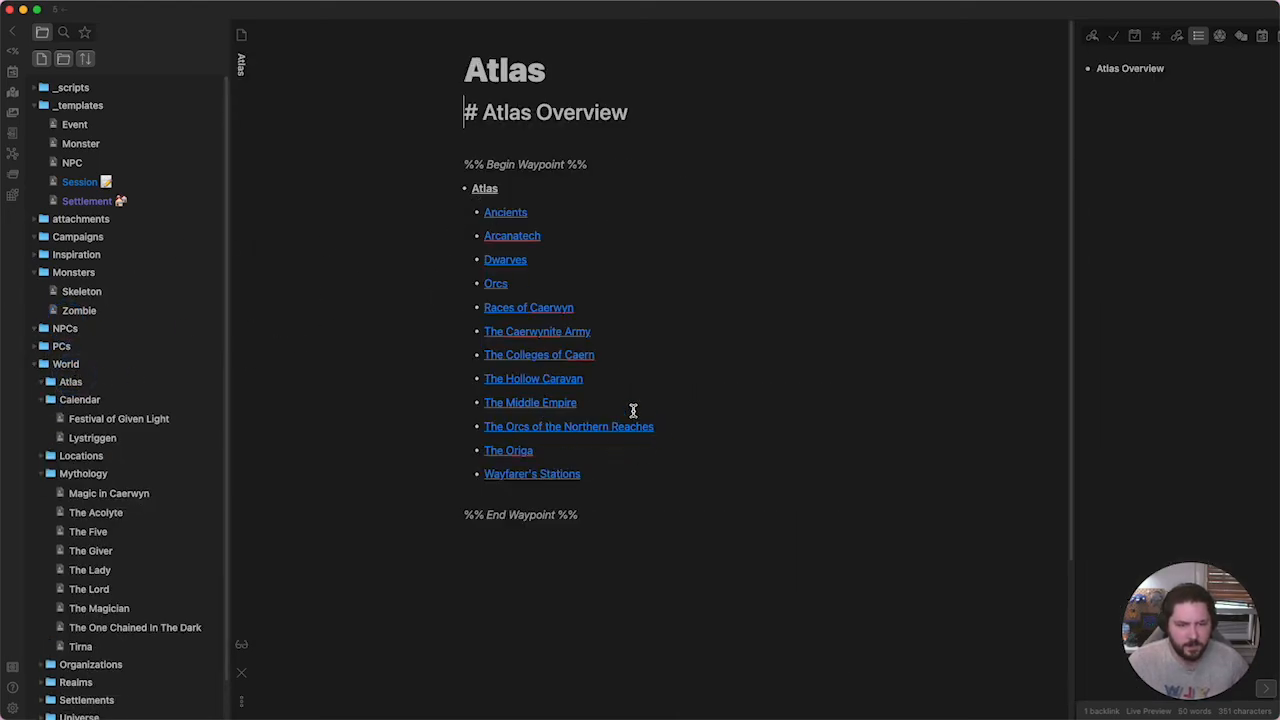
{"action": "left_click", "coordinate": [568, 493]}
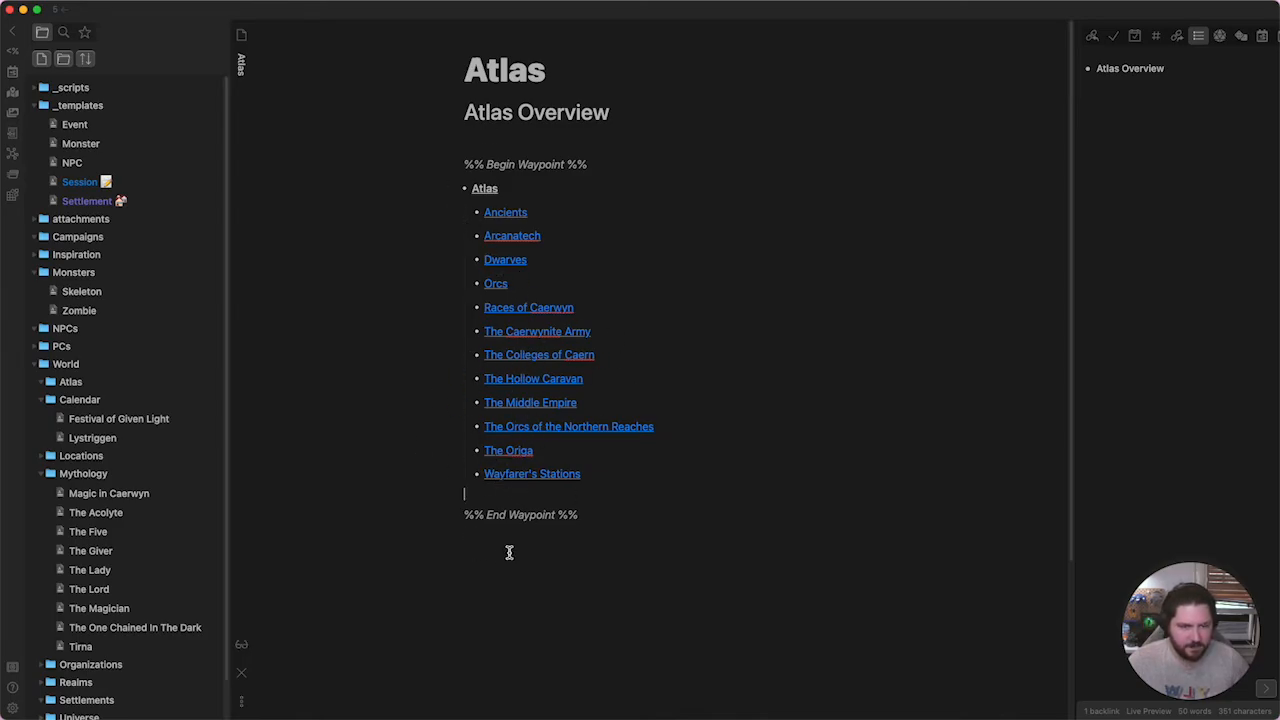
Install and apply the Things community theme in the appearance settings, and return to the Atlas note to view it.
{"action": "key", "text": "super+comma"}
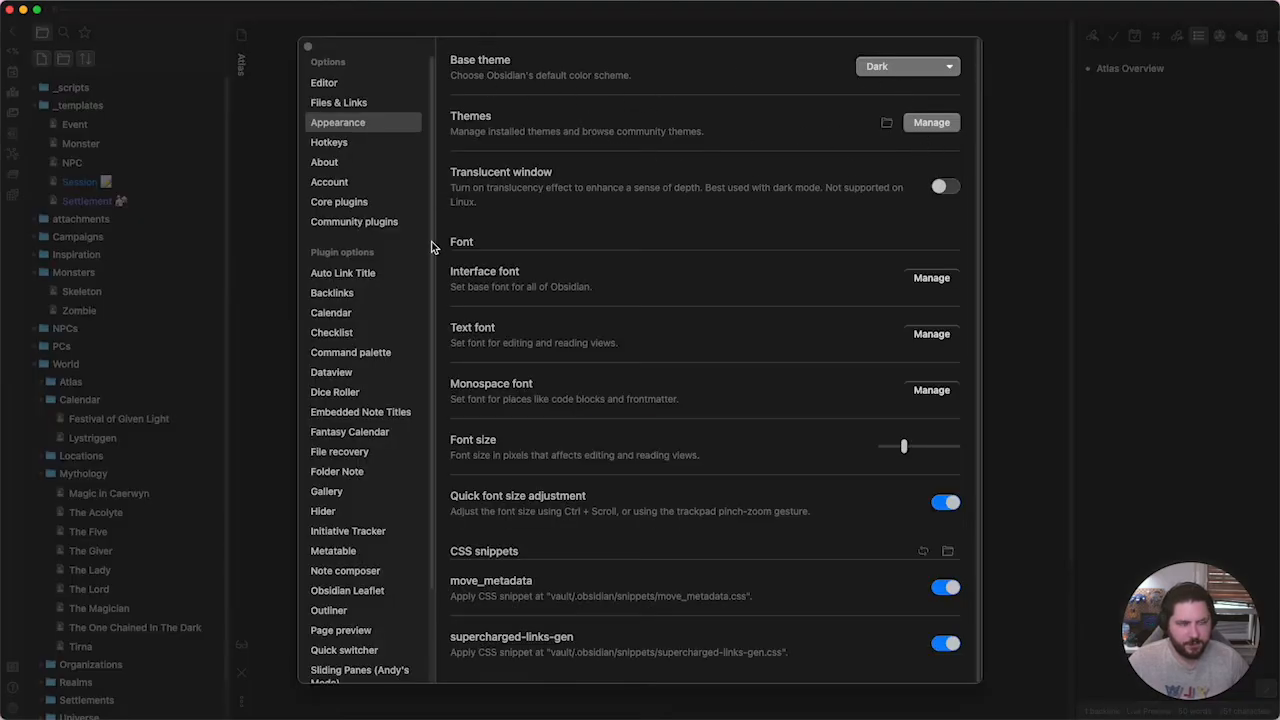
{"action": "left_click", "coordinate": [927, 125]}
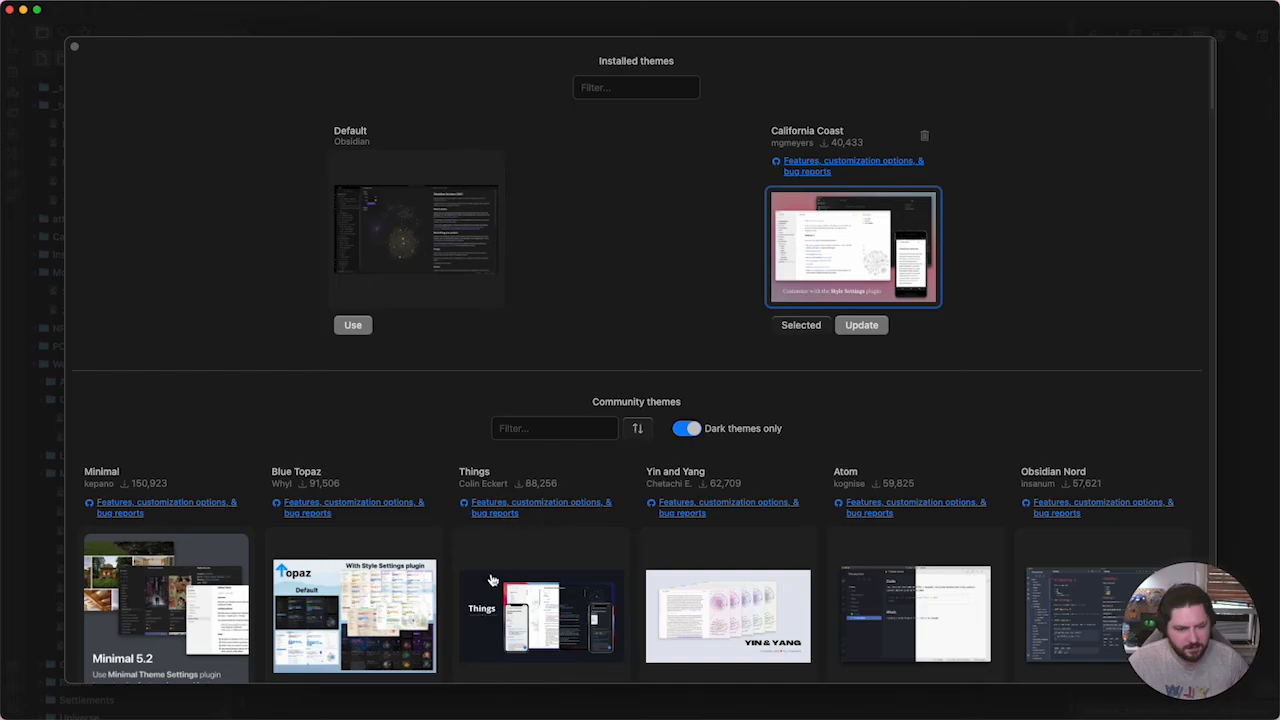
{"action": "scroll", "coordinate": [548, 530], "scroll_direction": "down", "scroll_amount": 5}
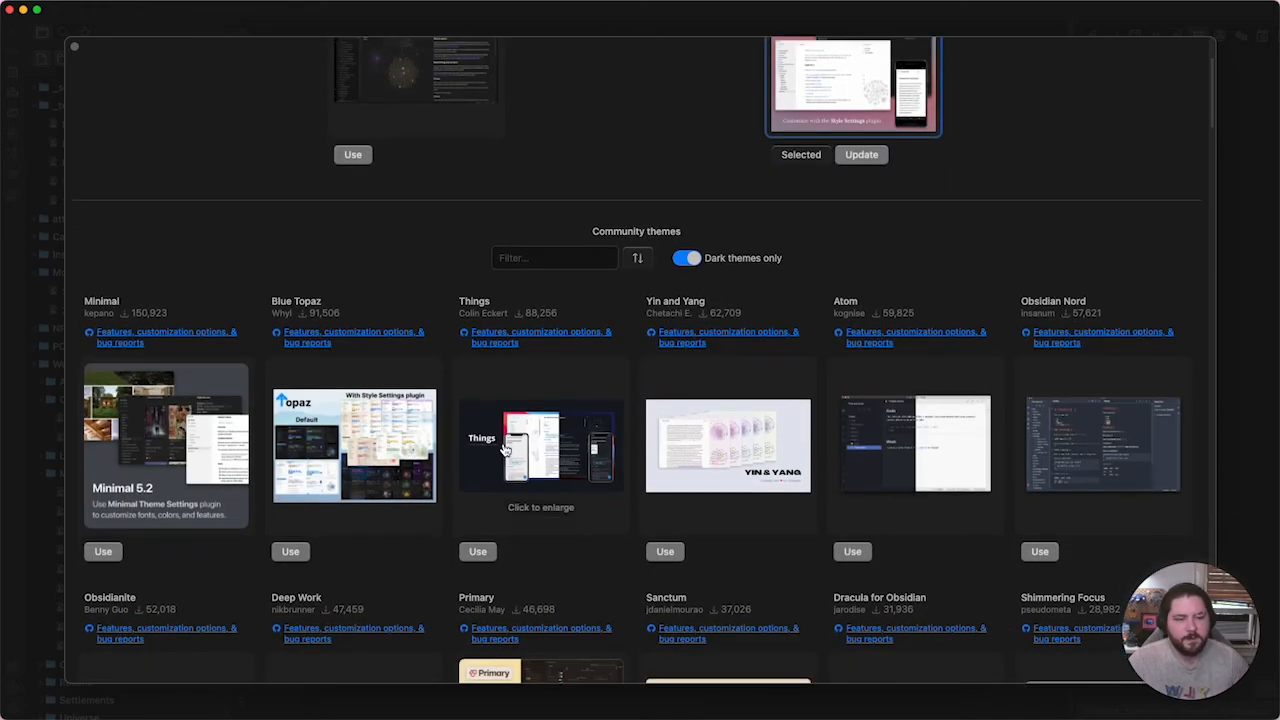
{"action": "left_click", "coordinate": [479, 551]}
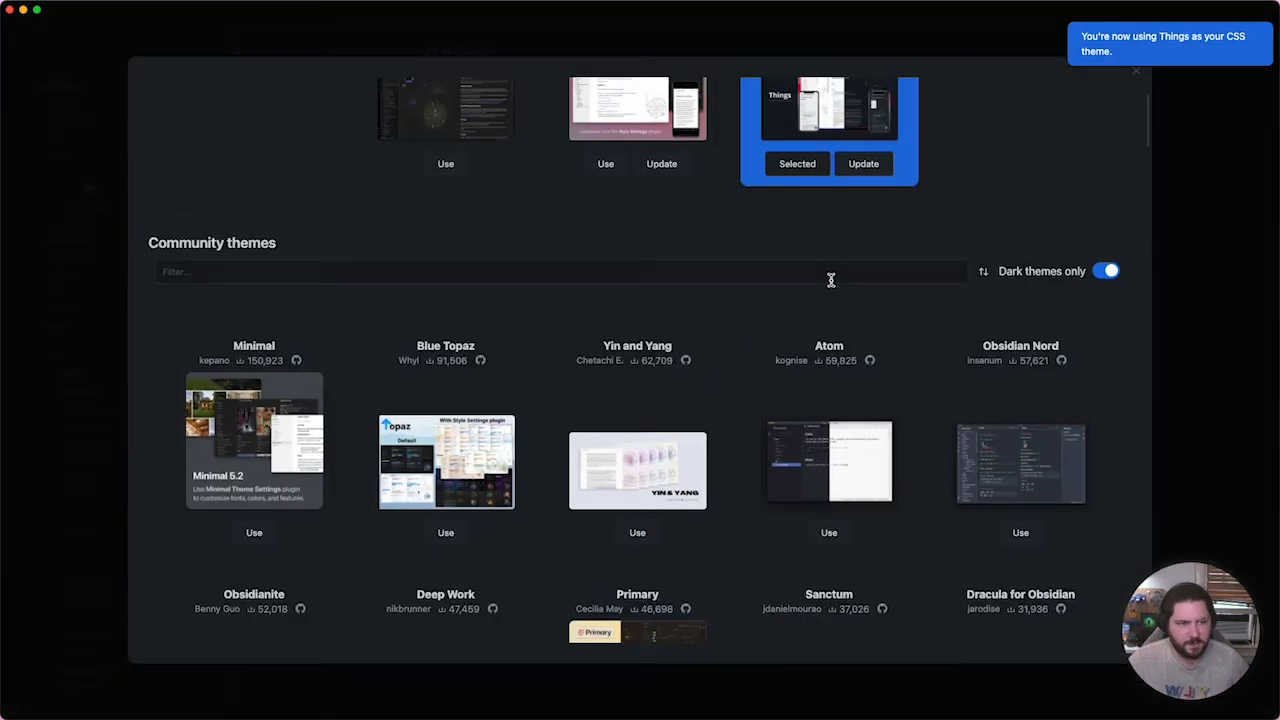
{"action": "scroll", "coordinate": [831, 277], "scroll_direction": "up", "scroll_amount": 4}
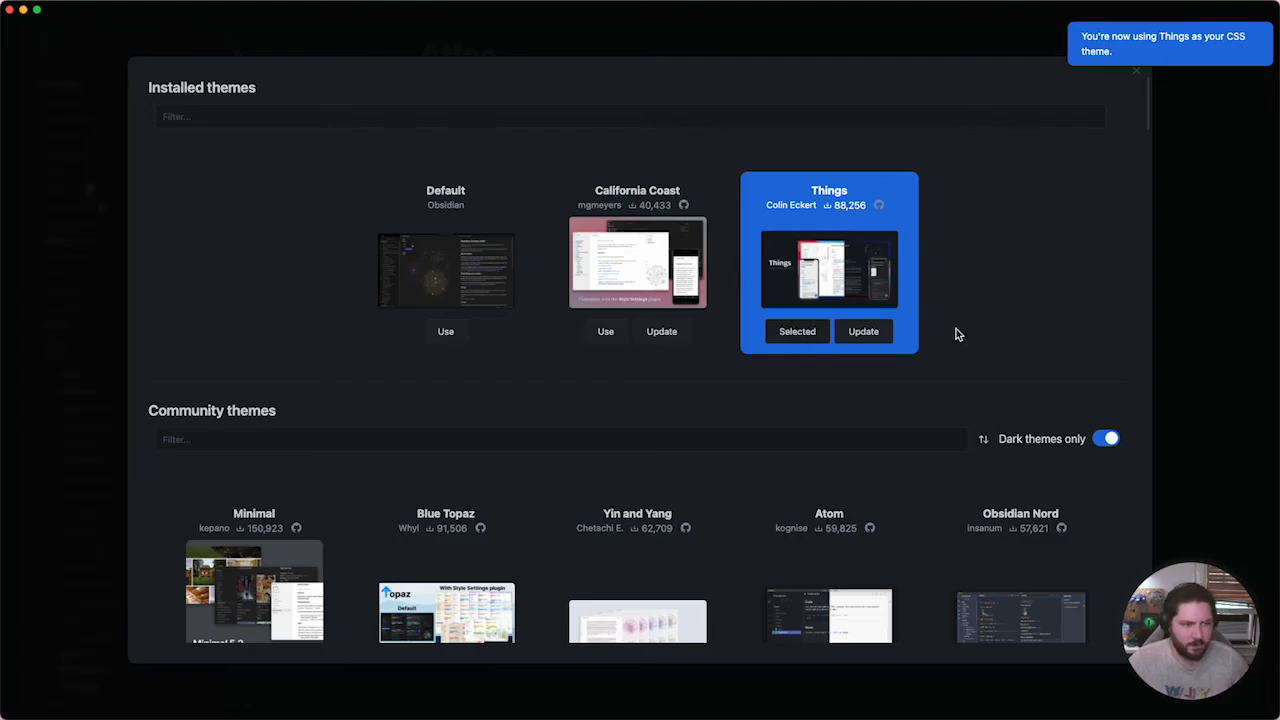
{"action": "left_click", "coordinate": [1136, 75]}
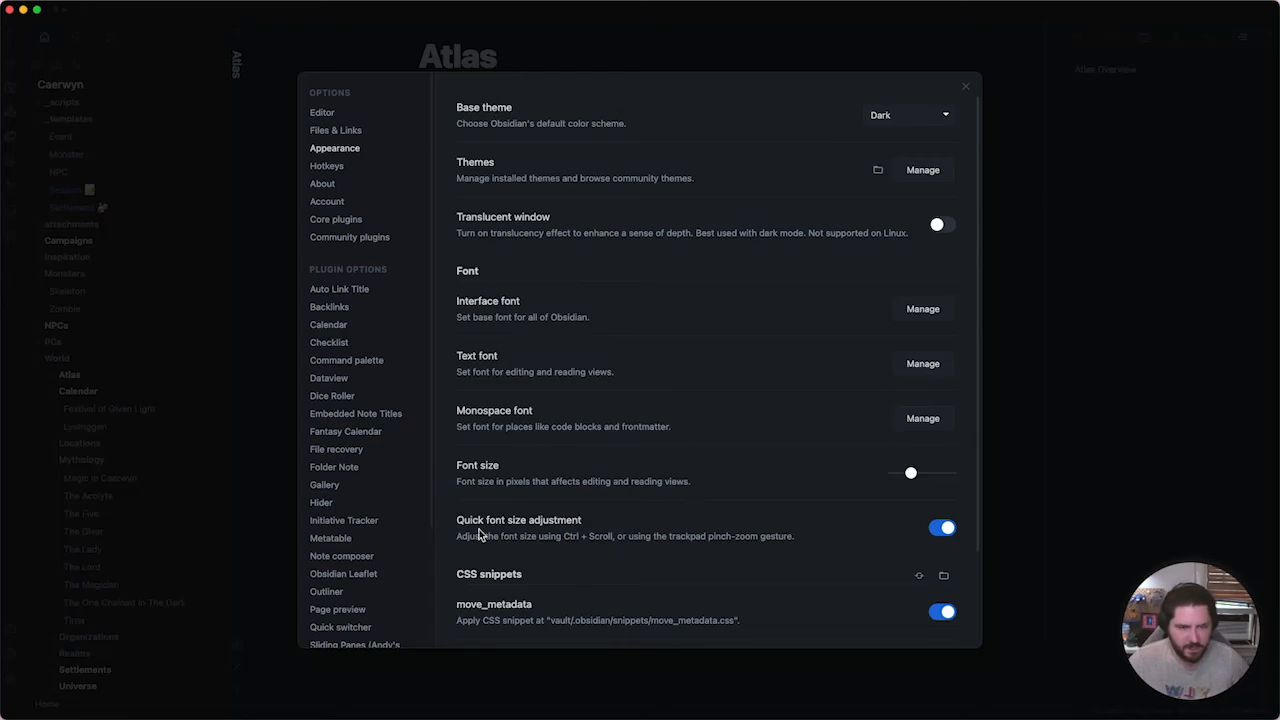
{"action": "left_click", "coordinate": [1128, 302]}
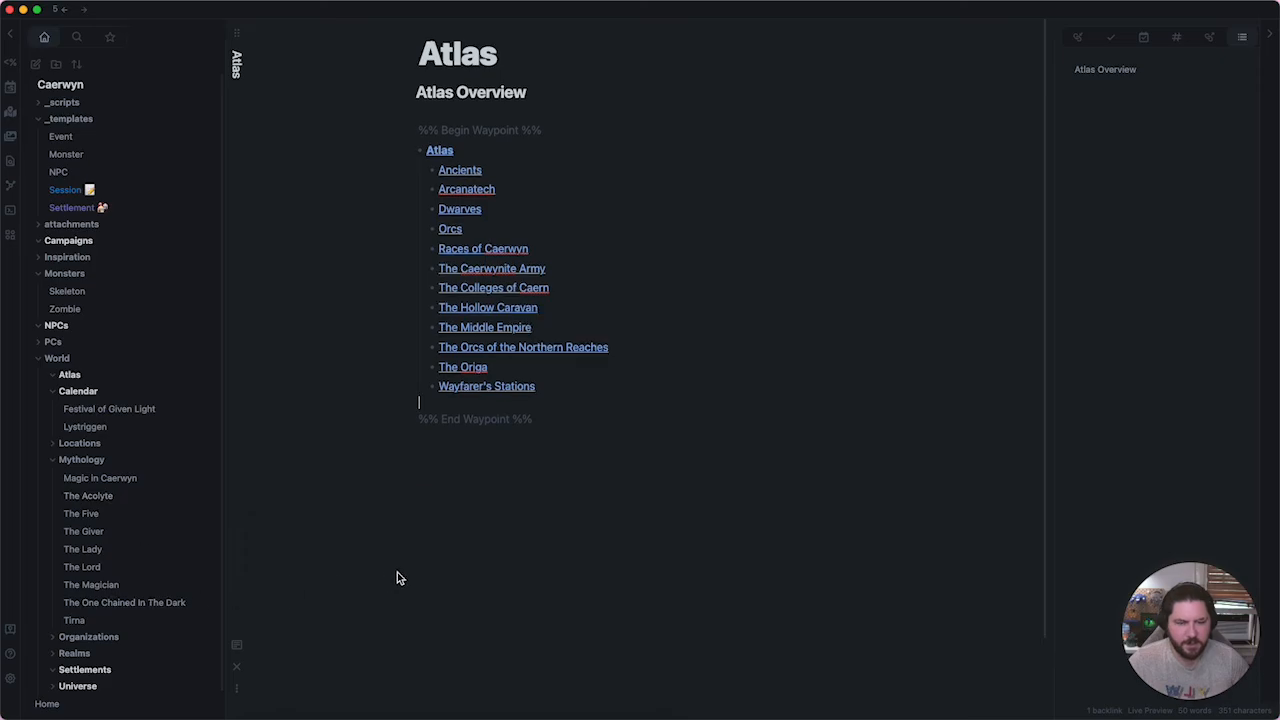
Switch the vault's theme back to California Coast from the installed themes.
{"action": "key", "text": "super+comma"}
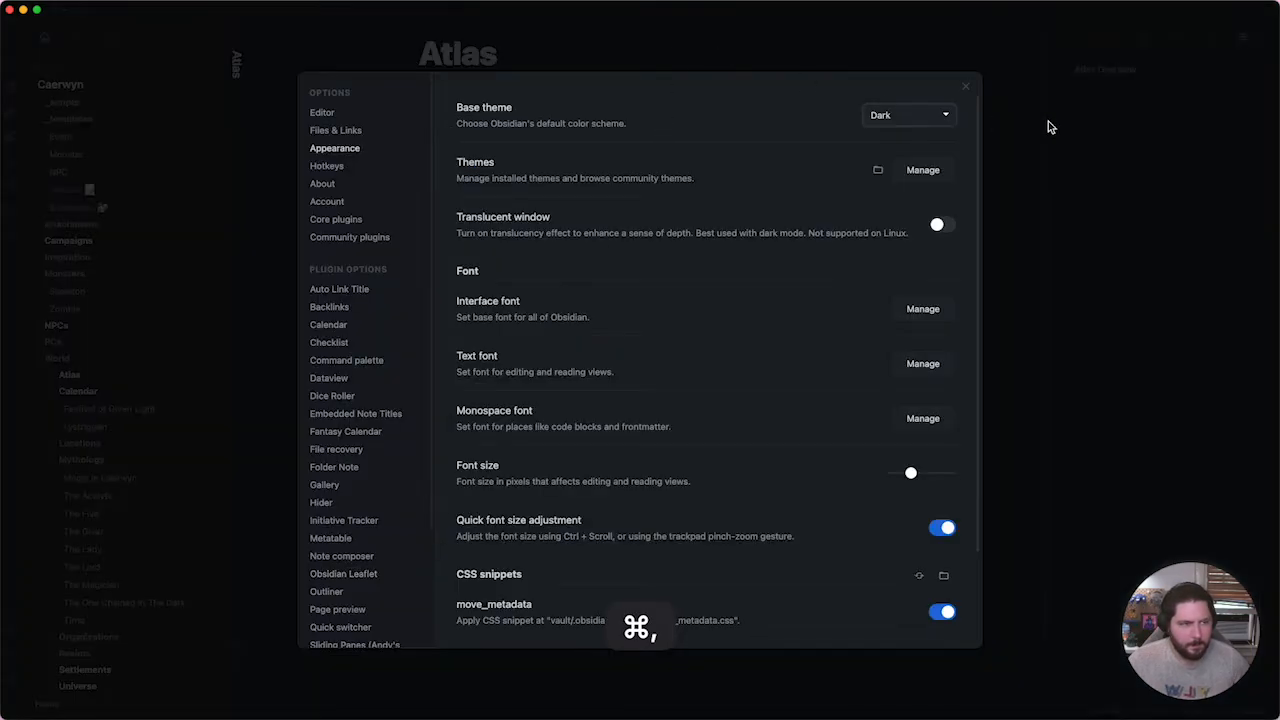
{"action": "left_click", "coordinate": [921, 172]}
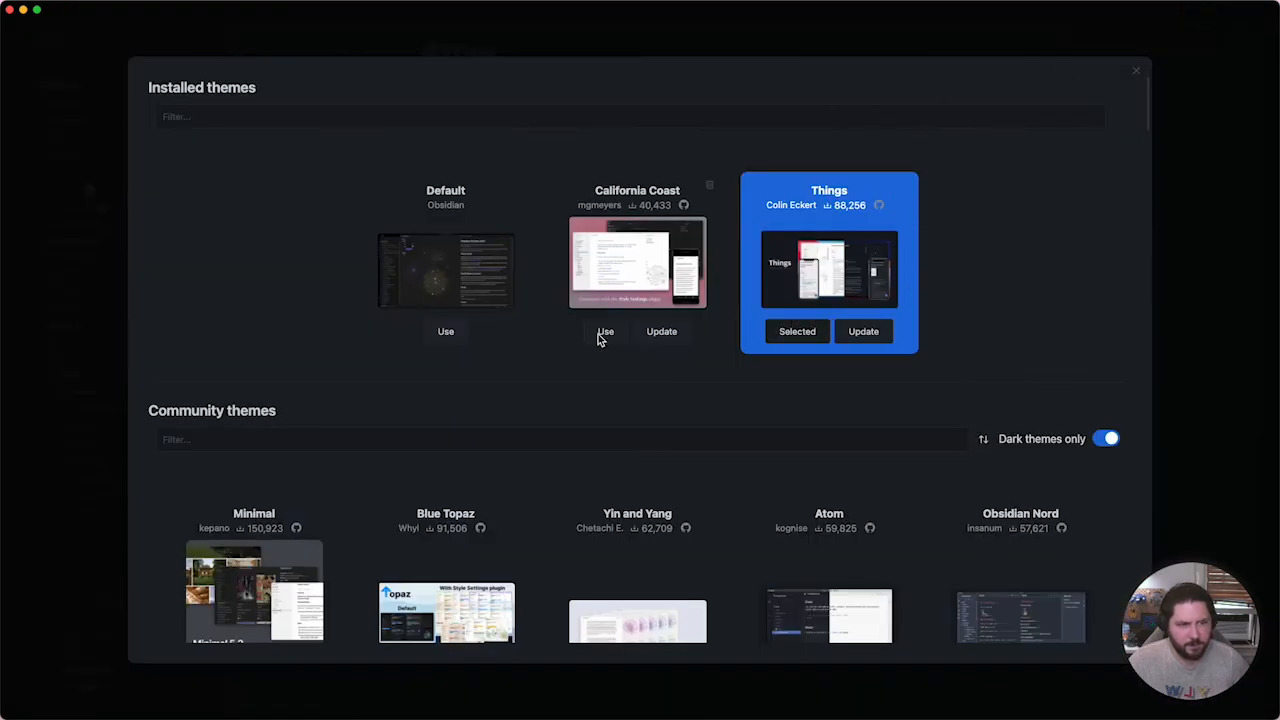
{"action": "left_click", "coordinate": [605, 331]}
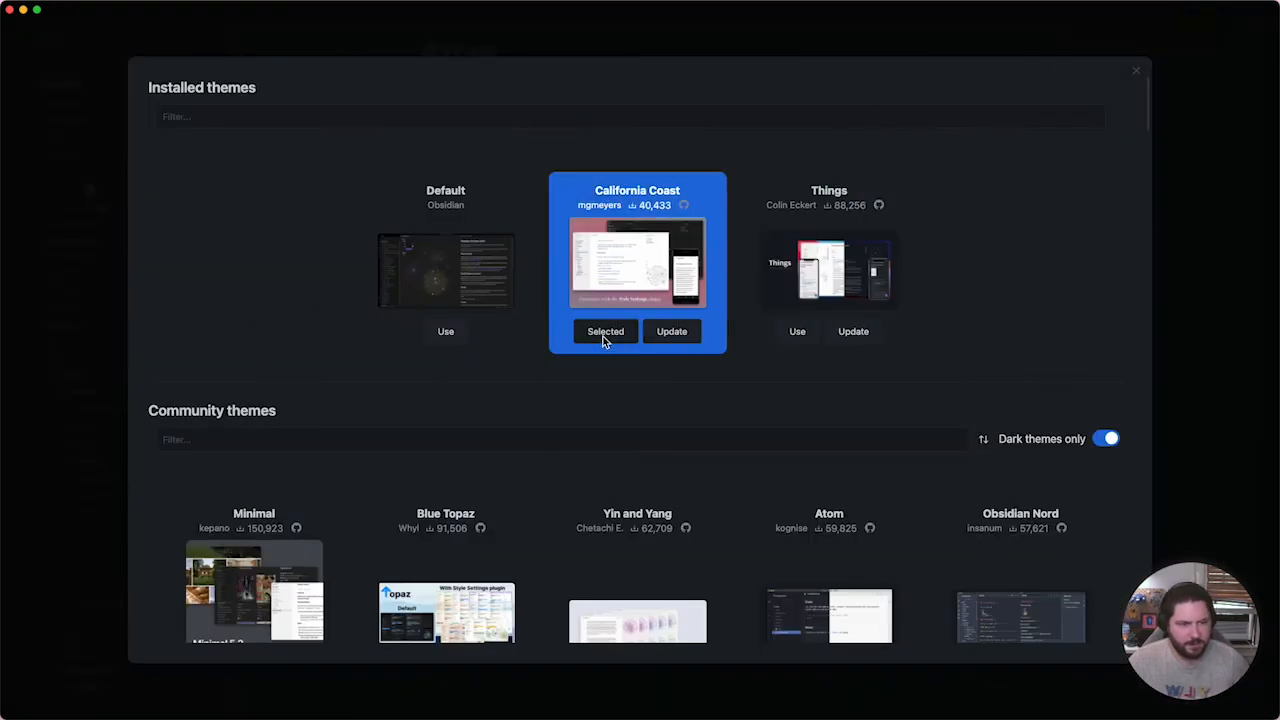
Browse the dark community themes down past Aurora, return to the installed themes, and close the theme browser.
{"action": "scroll", "coordinate": [819, 290], "scroll_direction": "down", "scroll_amount": 10}
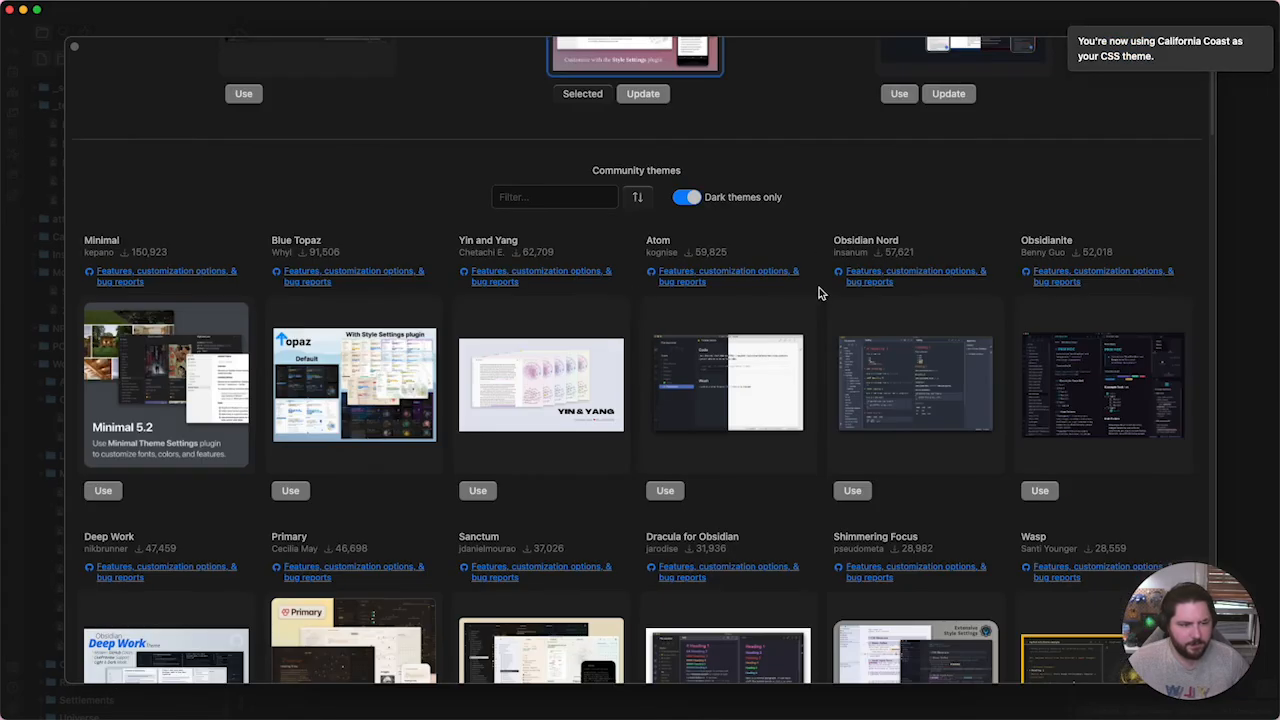
{"action": "scroll", "coordinate": [819, 297], "scroll_direction": "down", "scroll_amount": 20}
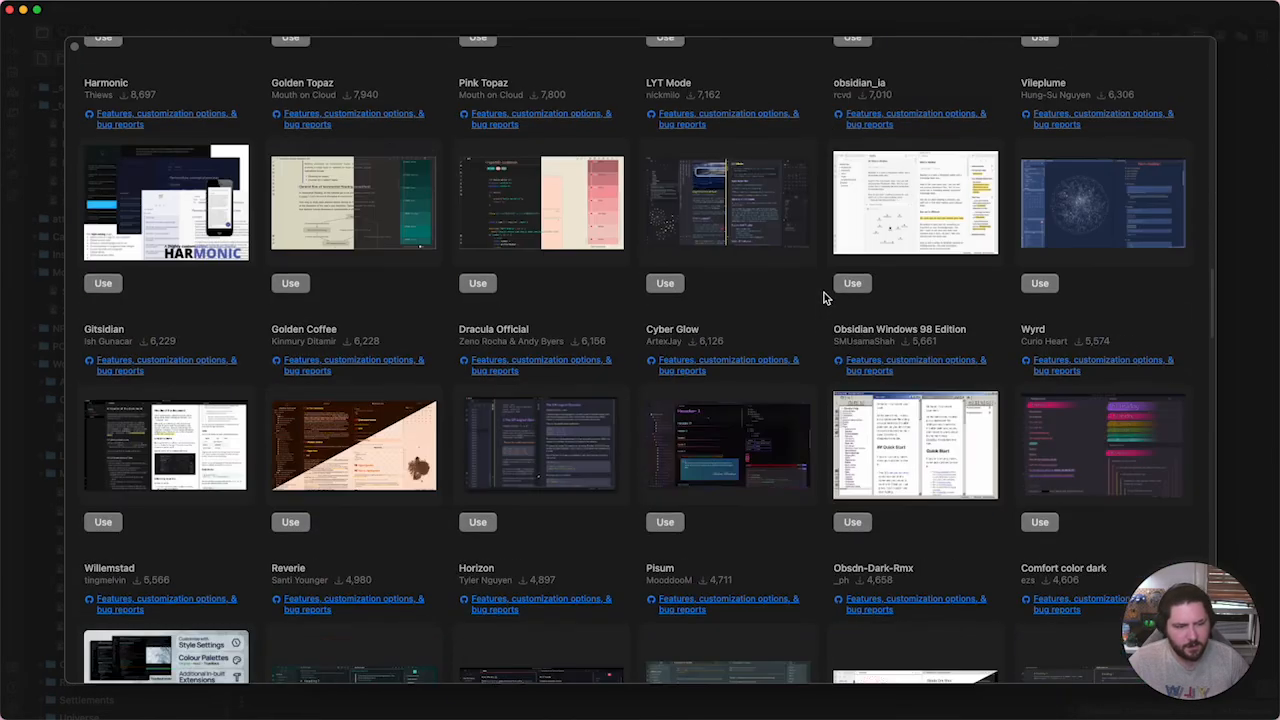
{"action": "scroll", "coordinate": [824, 298], "scroll_direction": "down", "scroll_amount": 8}
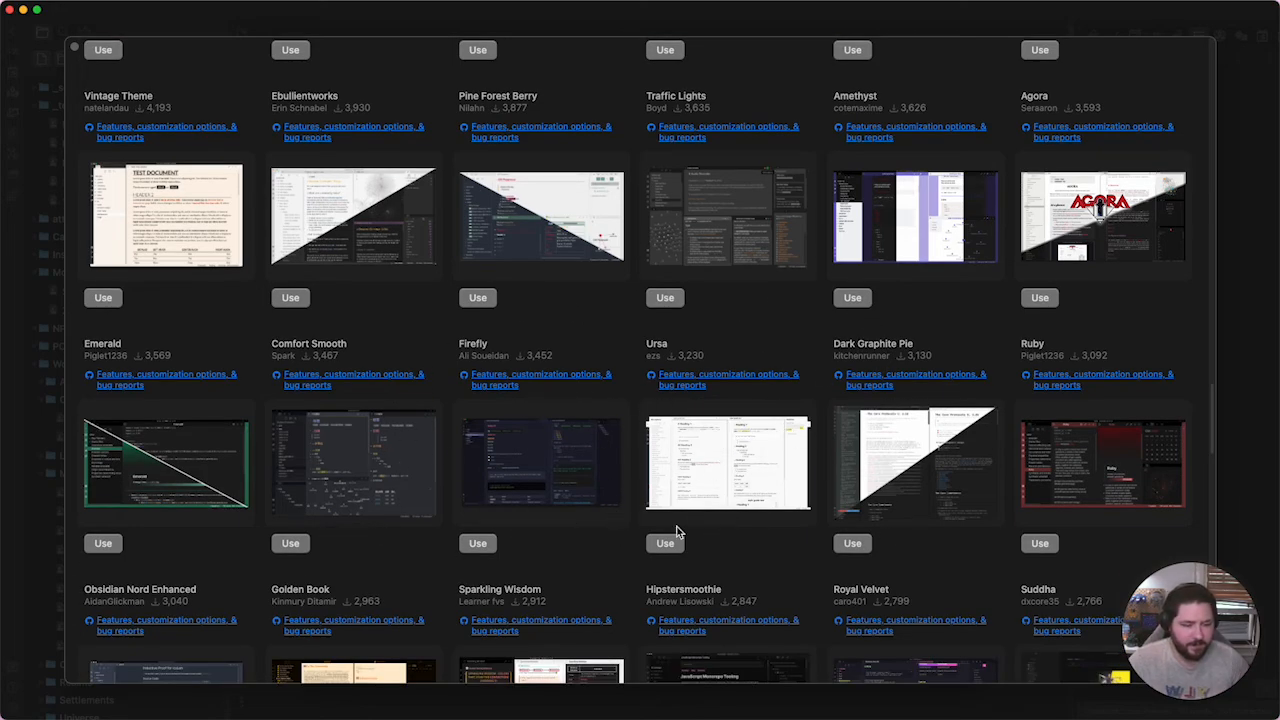
{"action": "scroll", "coordinate": [678, 558], "scroll_direction": "down", "scroll_amount": 2}
{"action": "scroll", "coordinate": [676, 560], "scroll_direction": "down", "scroll_amount": 6}
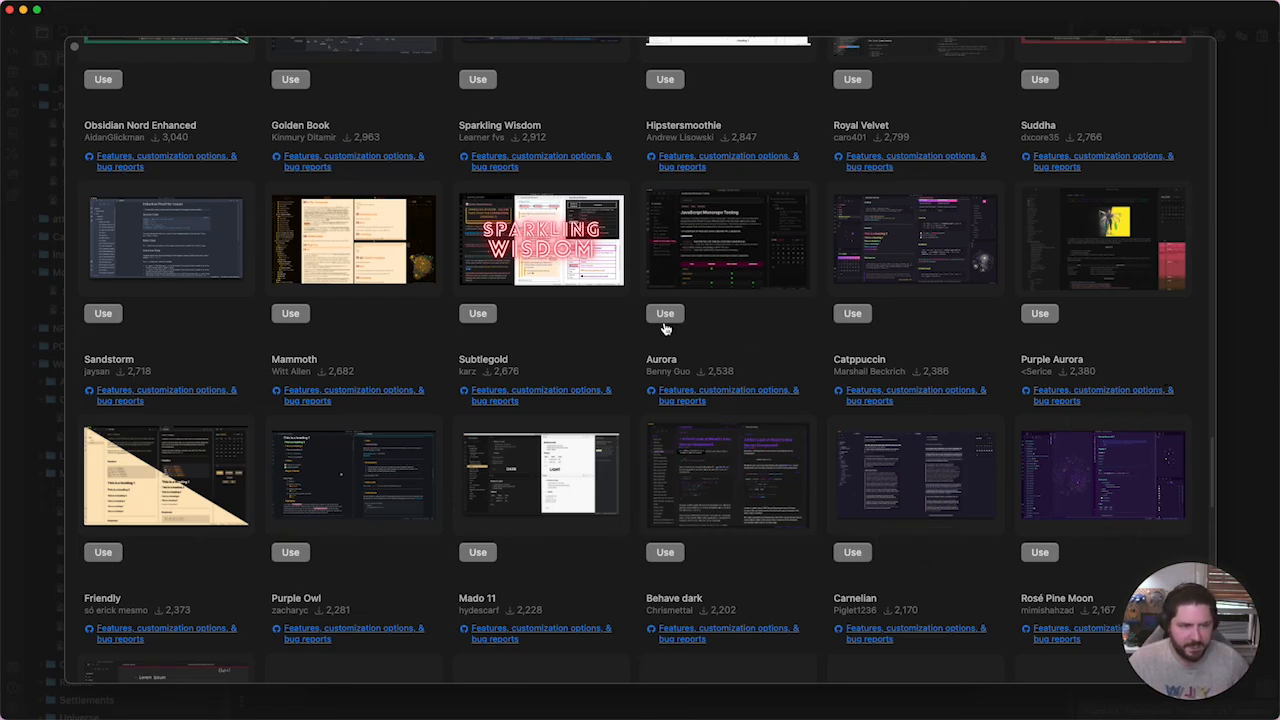
{"action": "scroll", "coordinate": [820, 480], "scroll_direction": "up", "scroll_amount": 15}
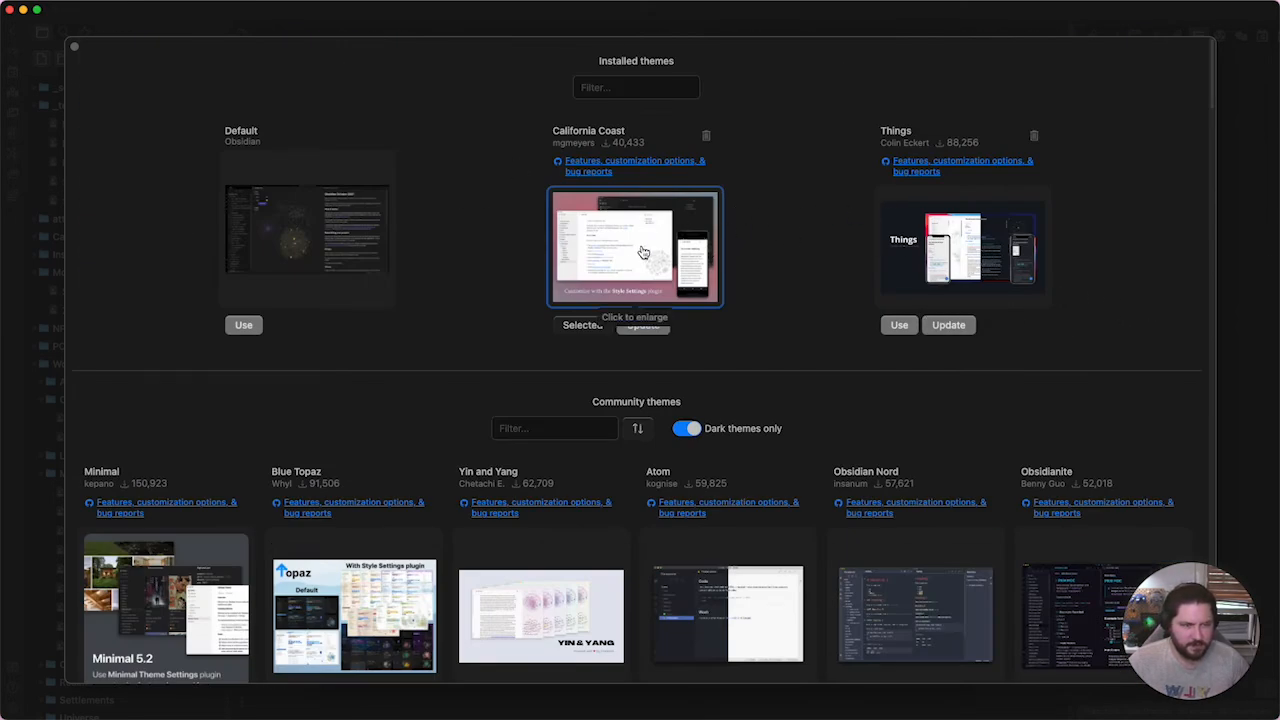
{"action": "key", "text": "Escape"}
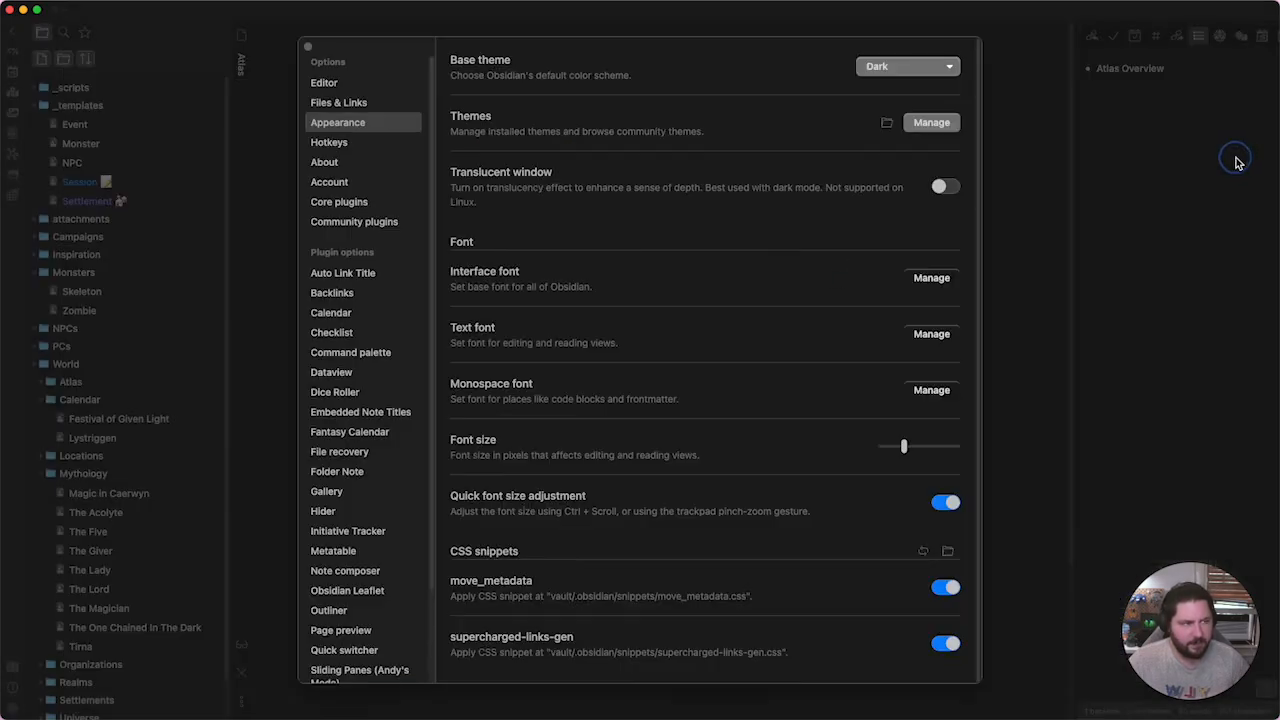